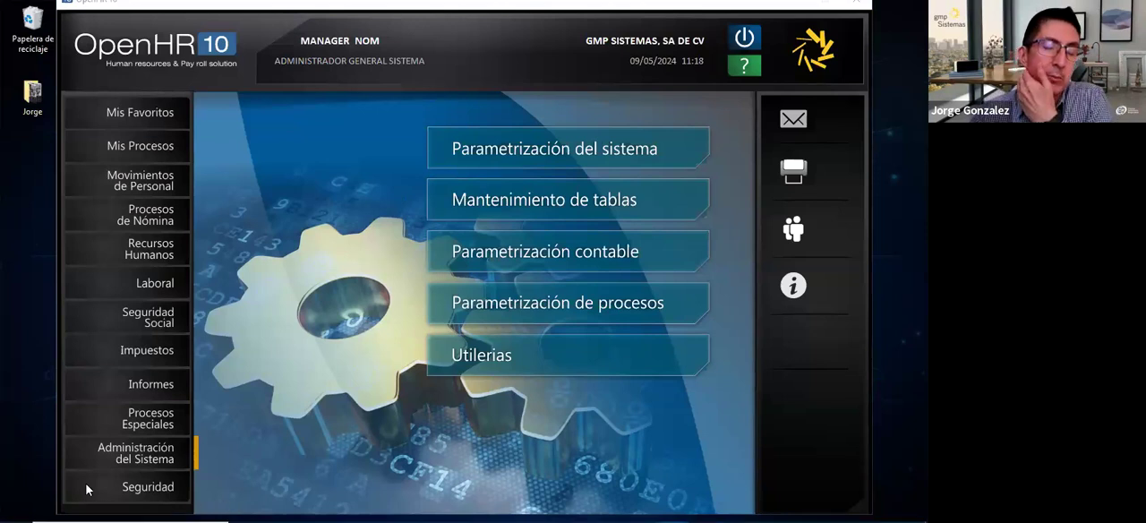
{"action": "left_click", "coordinate": [339, 214]}
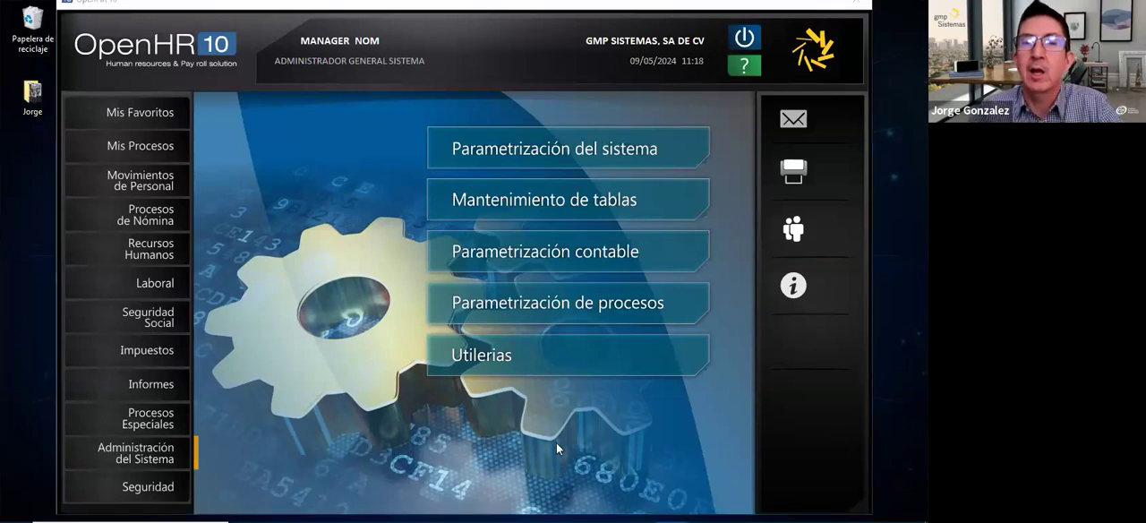
{"action": "left_click", "coordinate": [309, 209]}
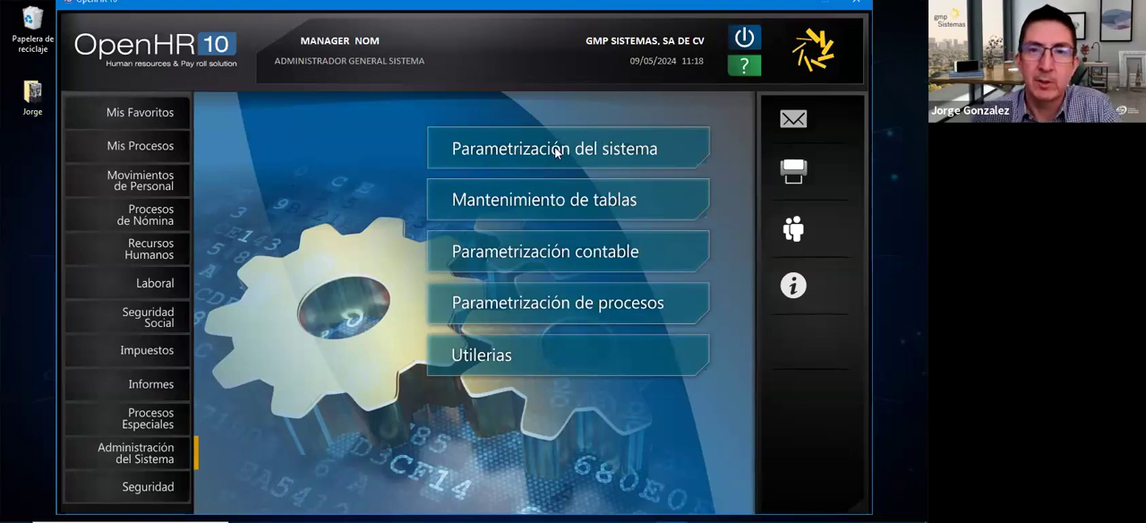
- Open the DIP (payroll concept) maintenance form within the system parametrization module
{"action": "left_click", "coordinate": [552, 148]}
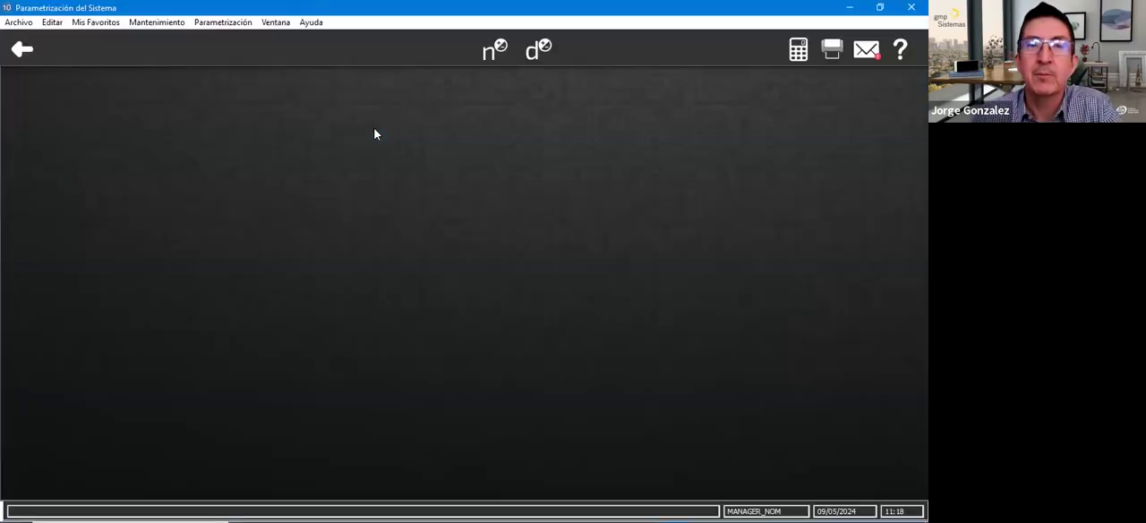
{"action": "left_click", "coordinate": [164, 24]}
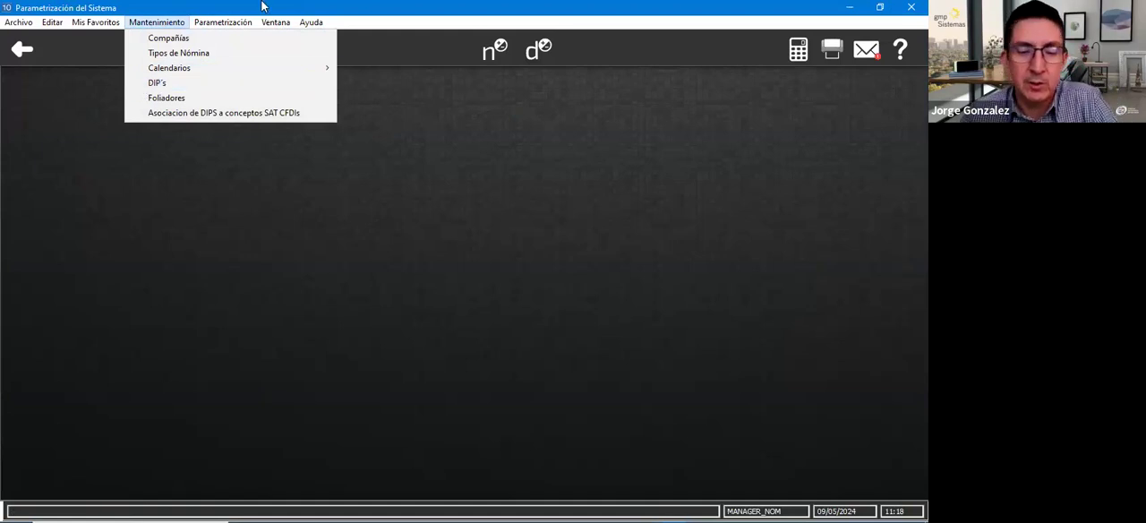
{"action": "left_click", "coordinate": [265, 258]}
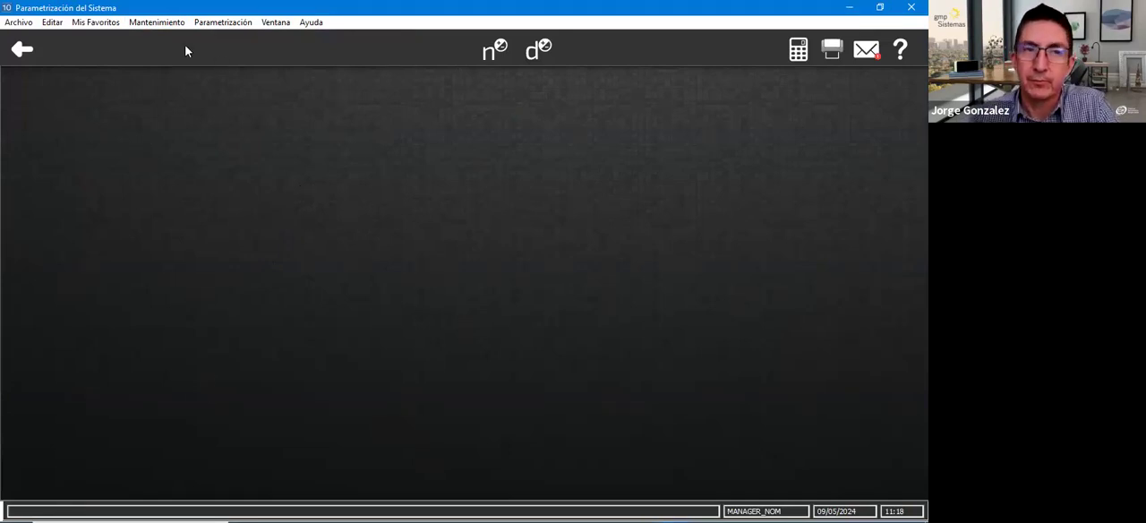
{"action": "left_click", "coordinate": [157, 23]}
{"action": "left_click", "coordinate": [157, 84]}
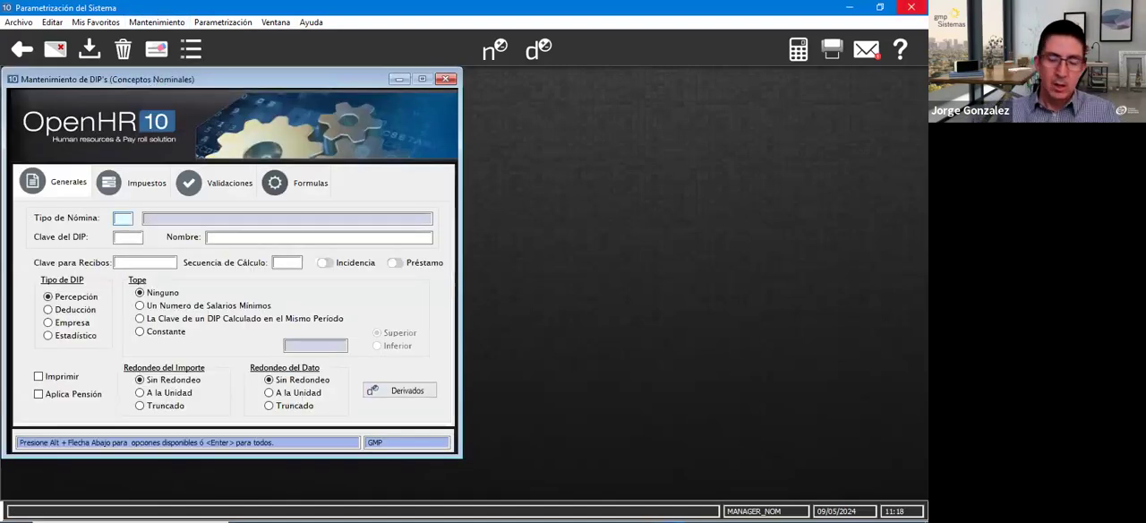
- Load the DIP with key RPTU for all payroll types
{"action": "key", "text": "Return"}
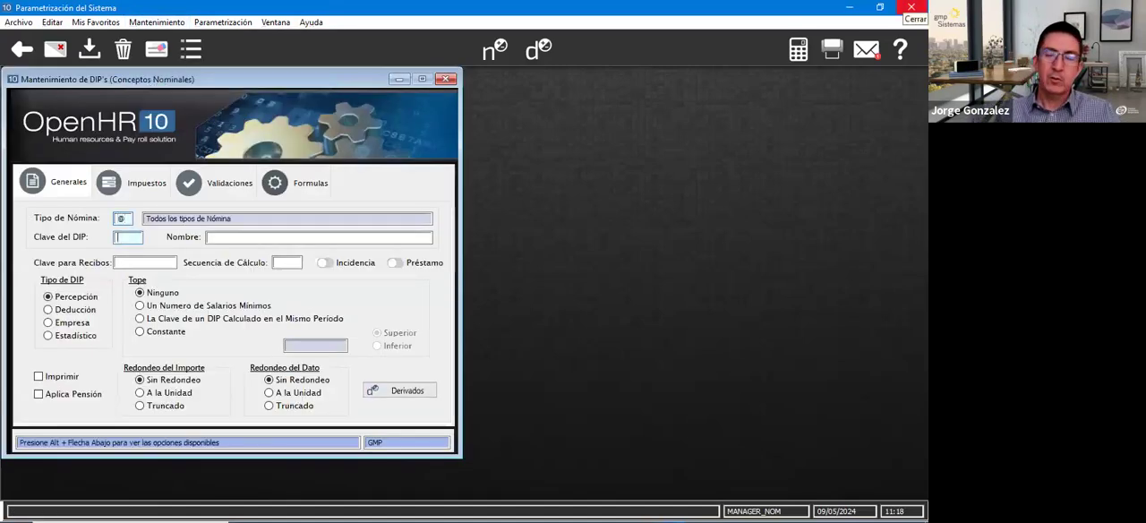
{"action": "type", "text": "RPTU"}
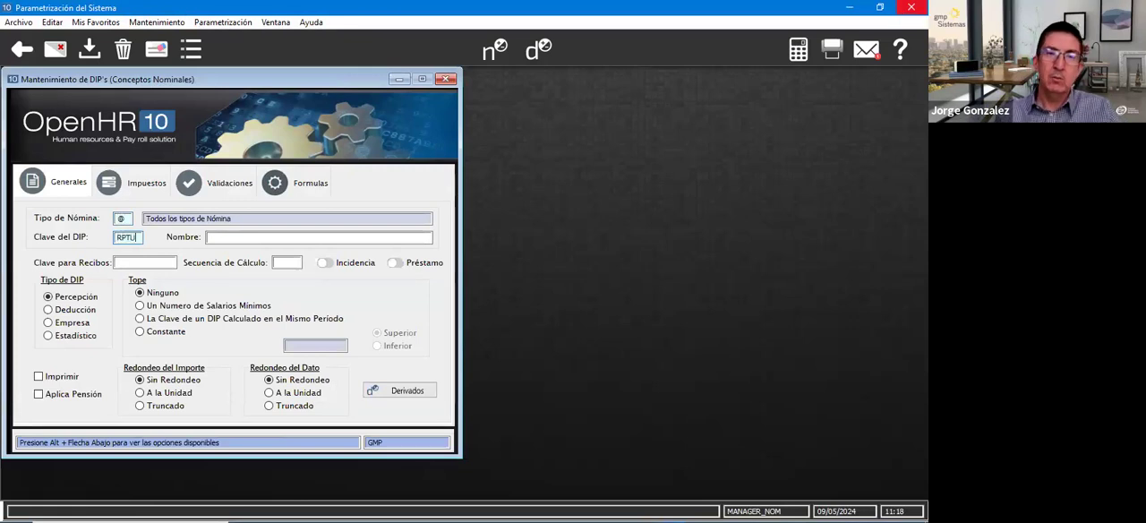
{"action": "key", "text": "Return"}
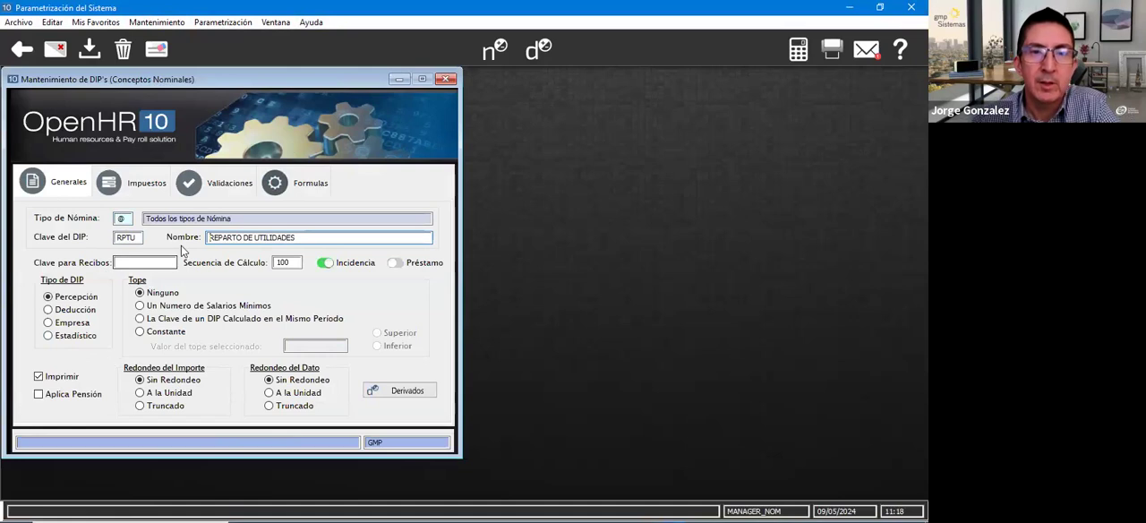
- Review the RPTU concept's key, name and calculation sequence, and examine its list of derived DIPs
{"action": "left_click", "coordinate": [136, 238]}
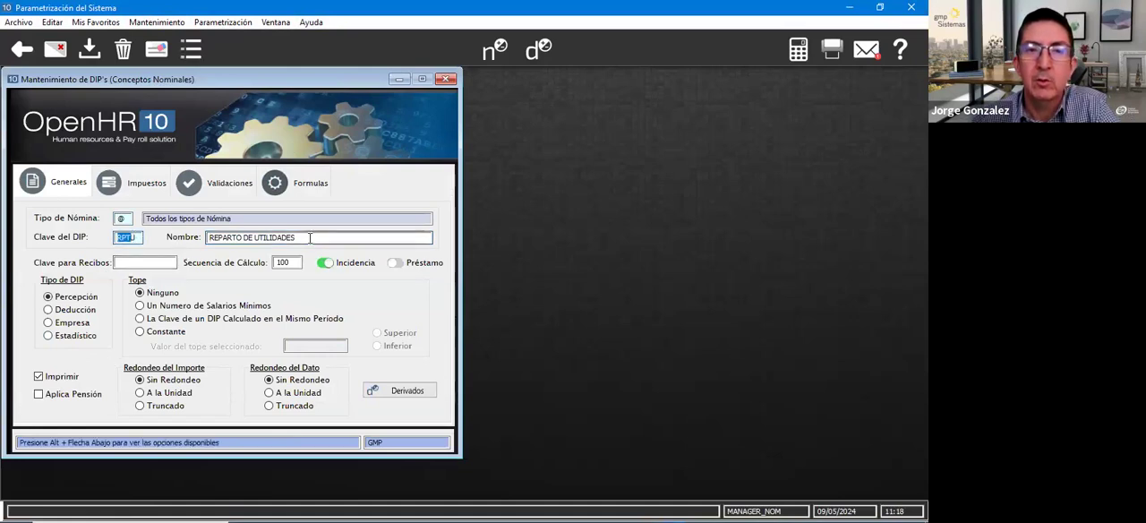
{"action": "left_click", "coordinate": [304, 238]}
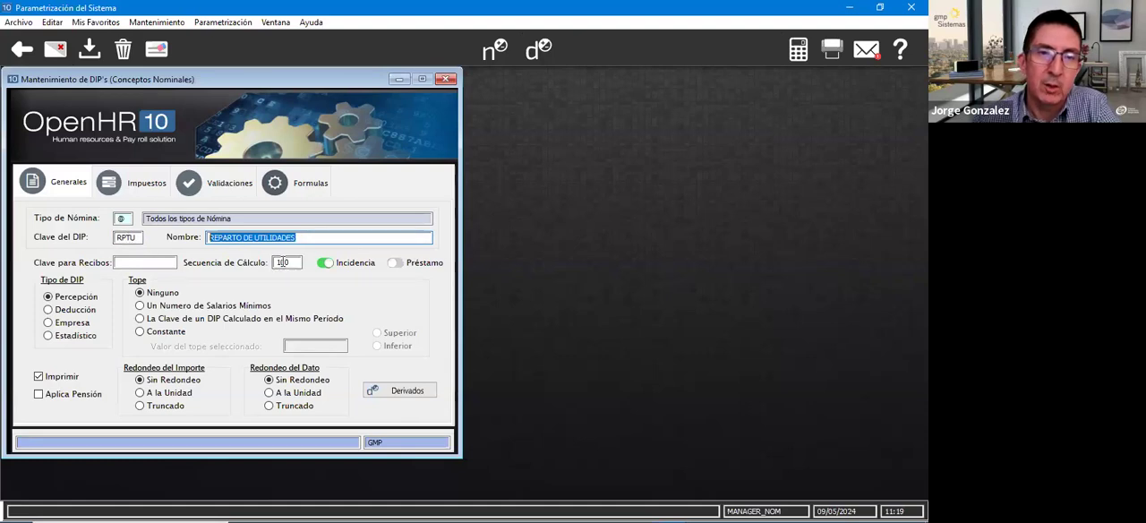
{"action": "left_click", "coordinate": [291, 262]}
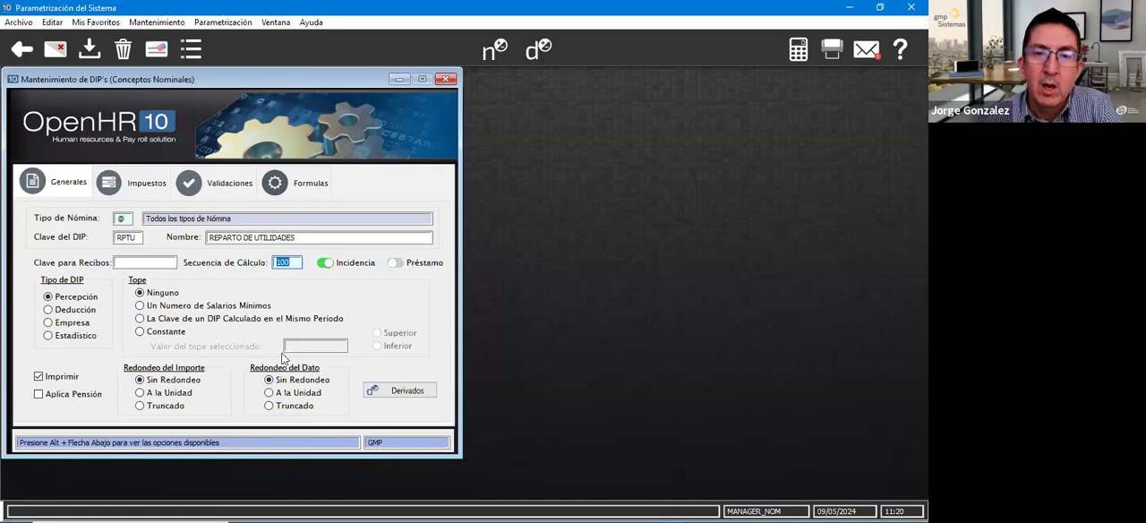
{"action": "left_click", "coordinate": [398, 392]}
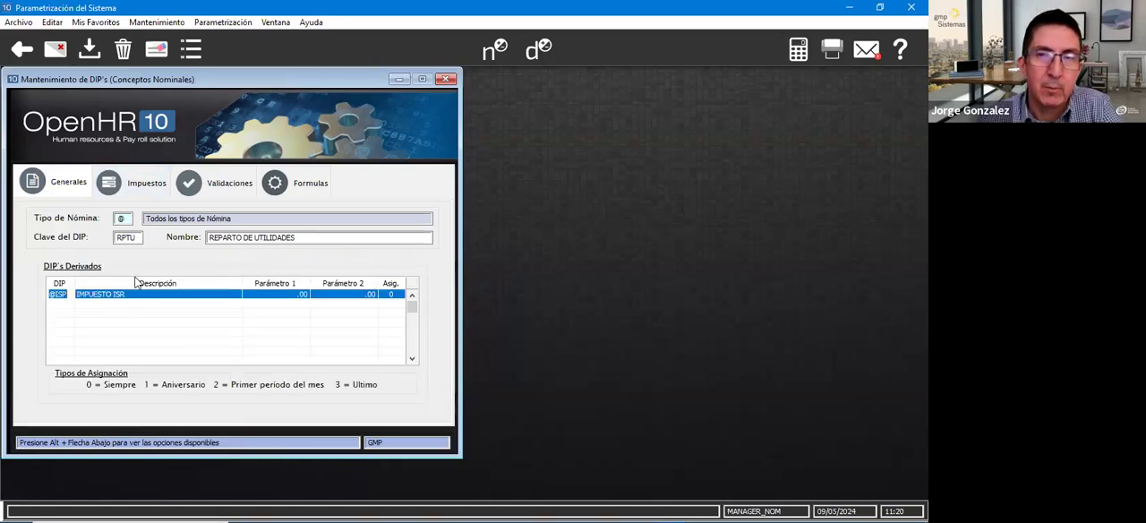
{"action": "left_click", "coordinate": [59, 305]}
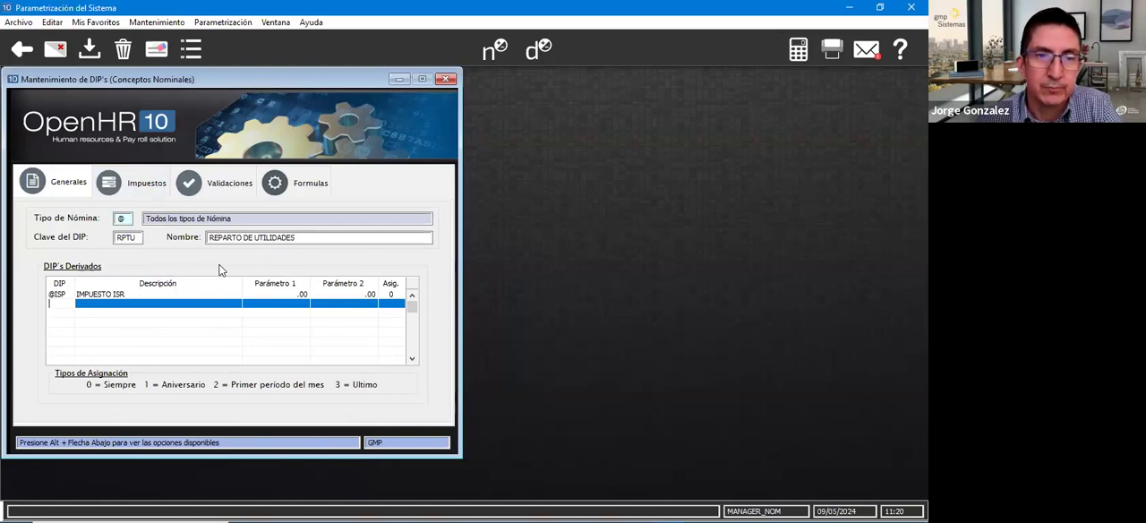
- Review the RPTU concept's tax treatment and its parameter validations, including the decimal option of Parámetro 1
{"action": "left_click", "coordinate": [100, 188]}
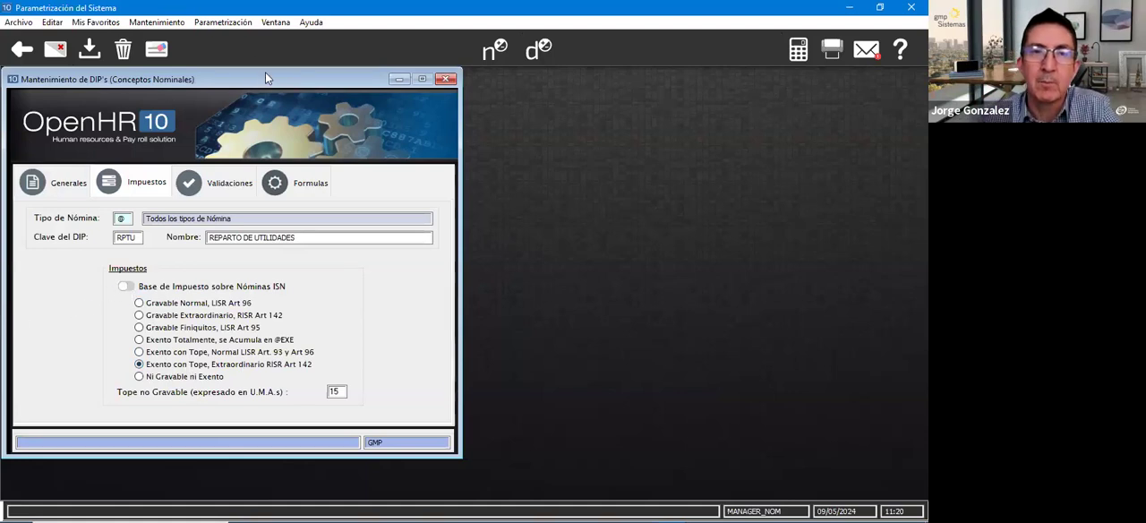
{"action": "left_click_drag", "start_coordinate": [229, 80], "coordinate": [260, 87]}
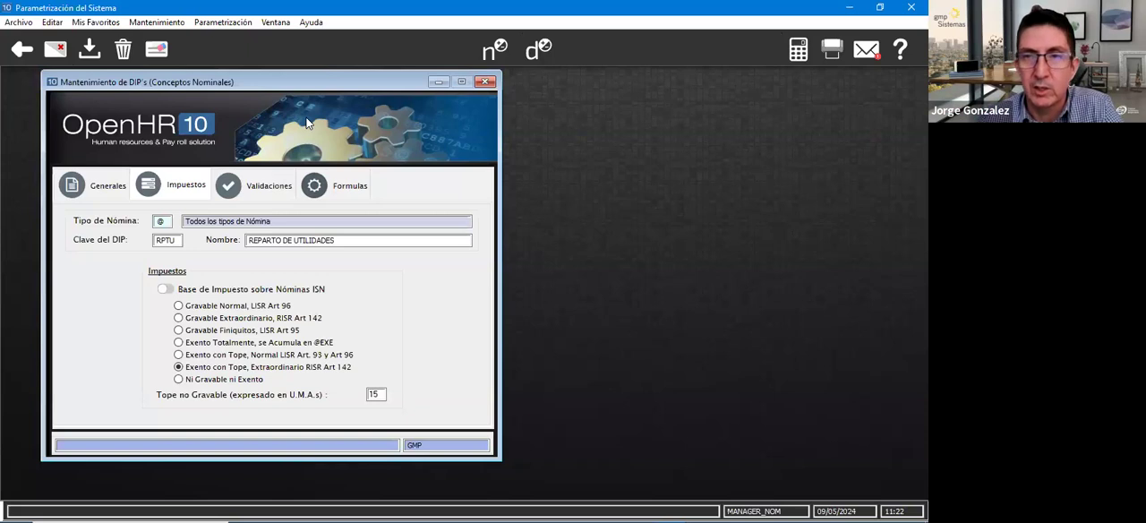
{"action": "left_click", "coordinate": [269, 190]}
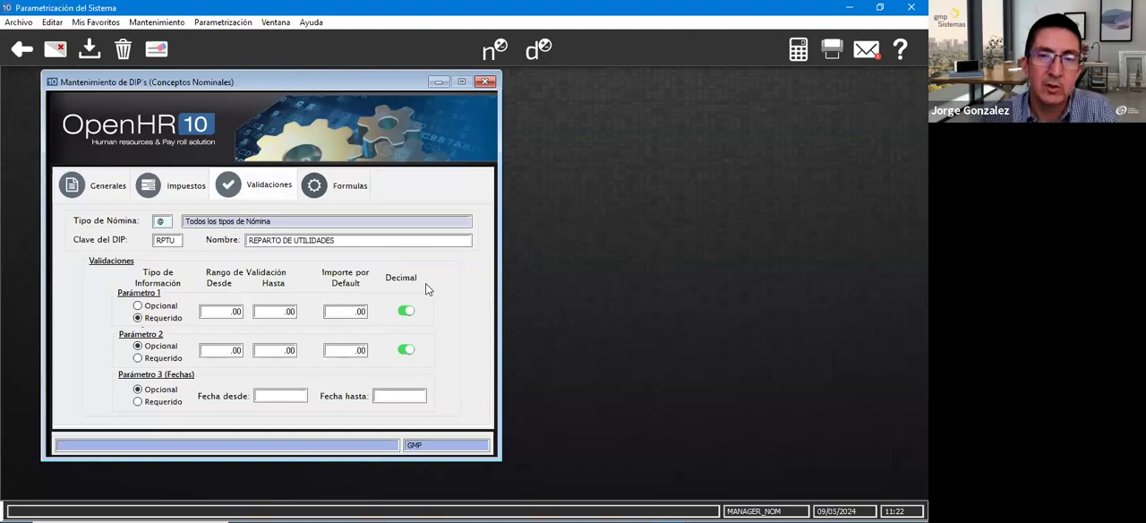
{"action": "left_click", "coordinate": [405, 311]}
{"action": "left_click", "coordinate": [404, 309]}
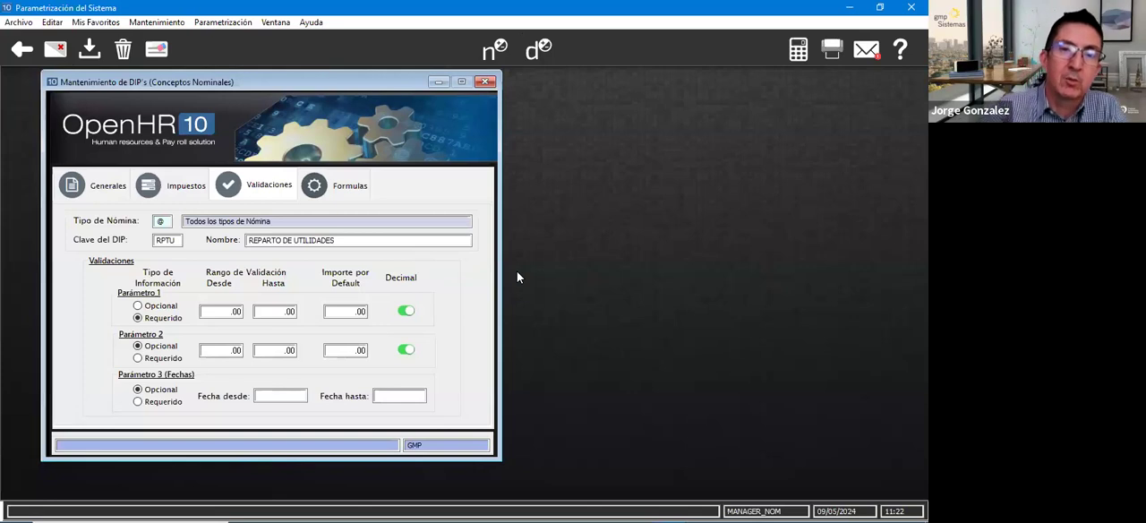
- Examine the RPTU concept's formula, return to its general data and close the DIP maintenance form
{"action": "left_click", "coordinate": [350, 190]}
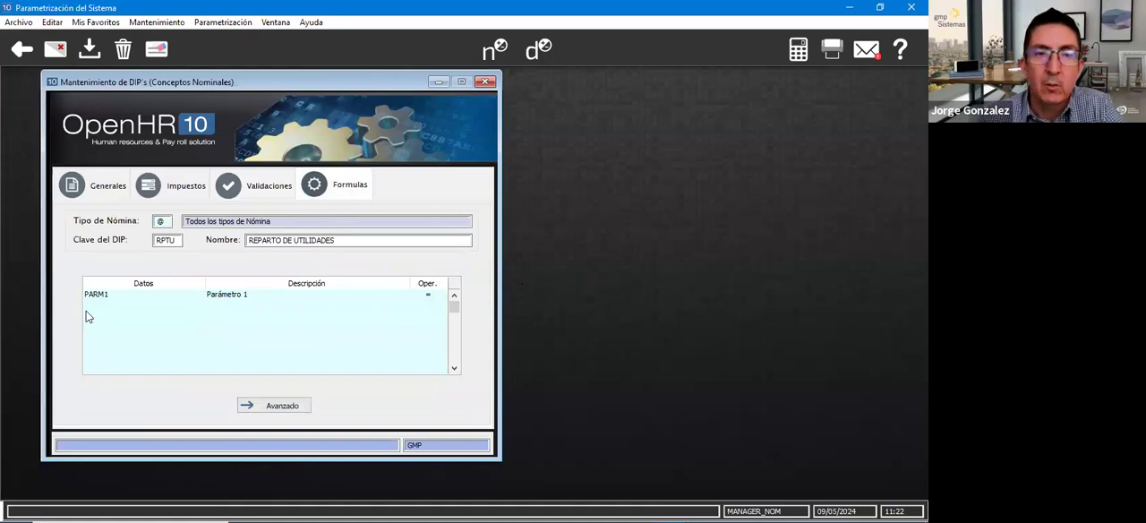
{"action": "left_click", "coordinate": [108, 294]}
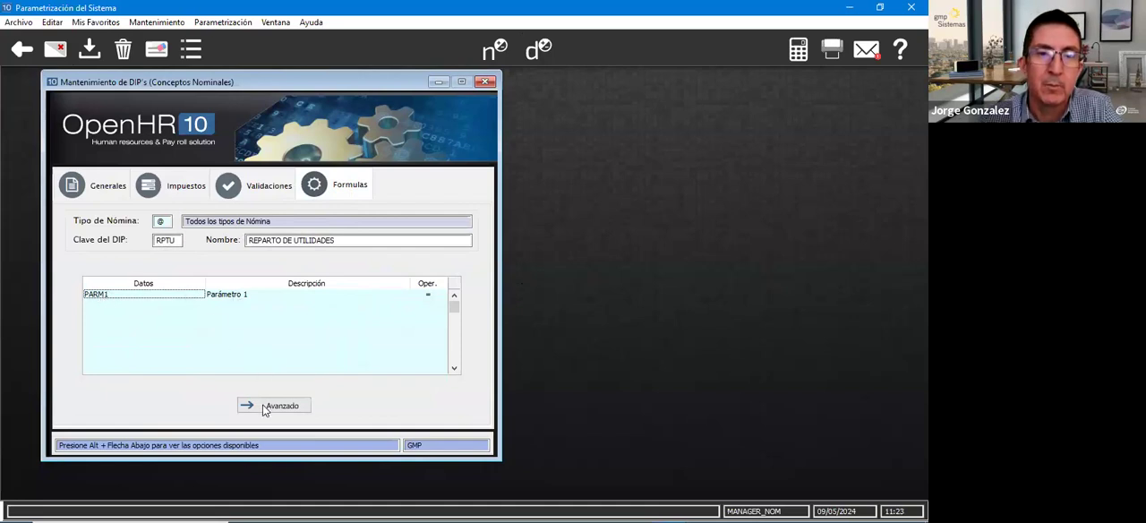
{"action": "left_click", "coordinate": [101, 184]}
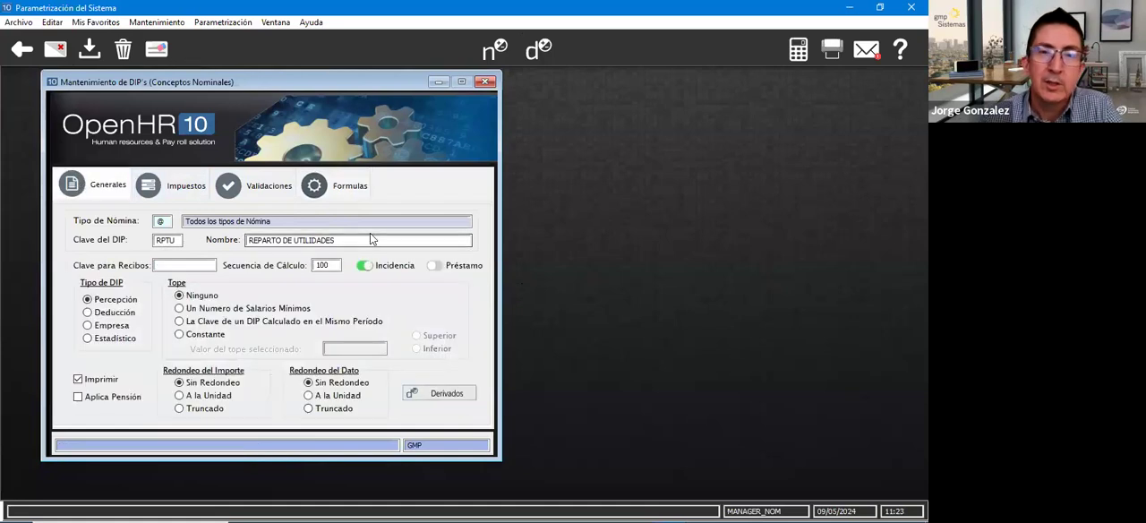
{"action": "left_click", "coordinate": [484, 81]}
- Open the form that associates DIPs with SAT CFDI concepts and load the DIP RPTU
{"action": "left_click", "coordinate": [97, 23]}
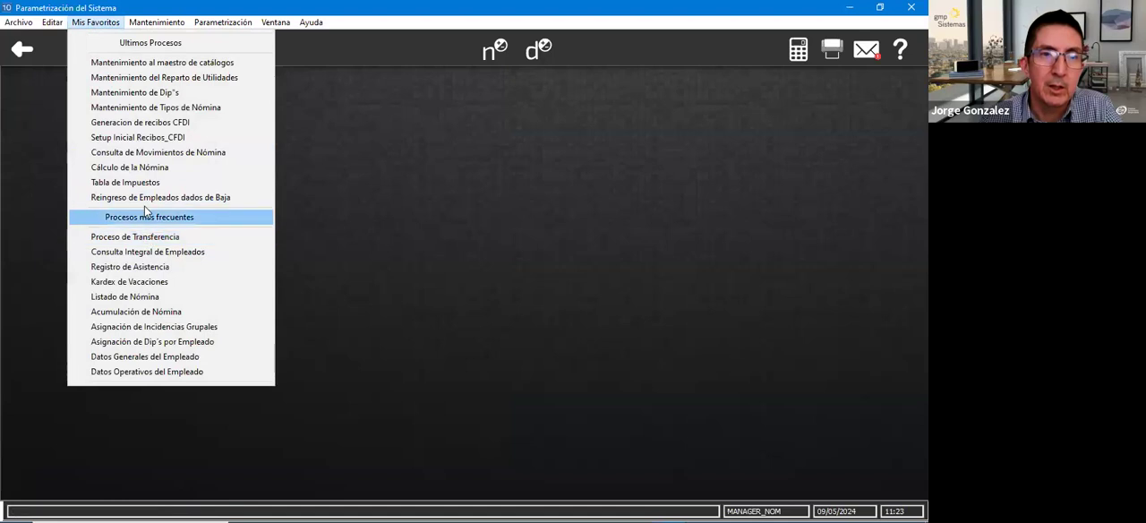
{"action": "mouse_move", "coordinate": [157, 21]}
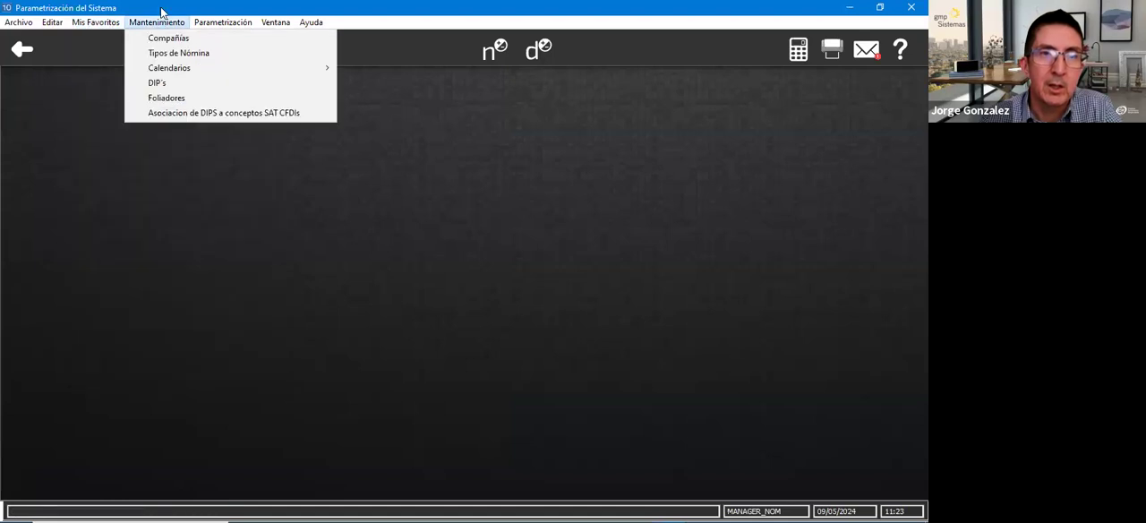
{"action": "left_click", "coordinate": [148, 113]}
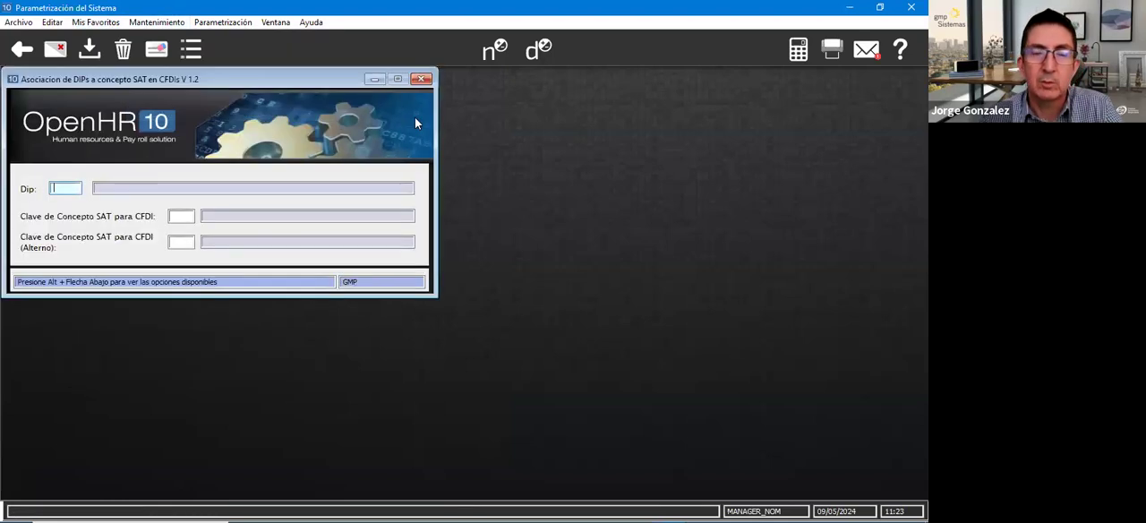
{"action": "type", "text": "RPTU"}
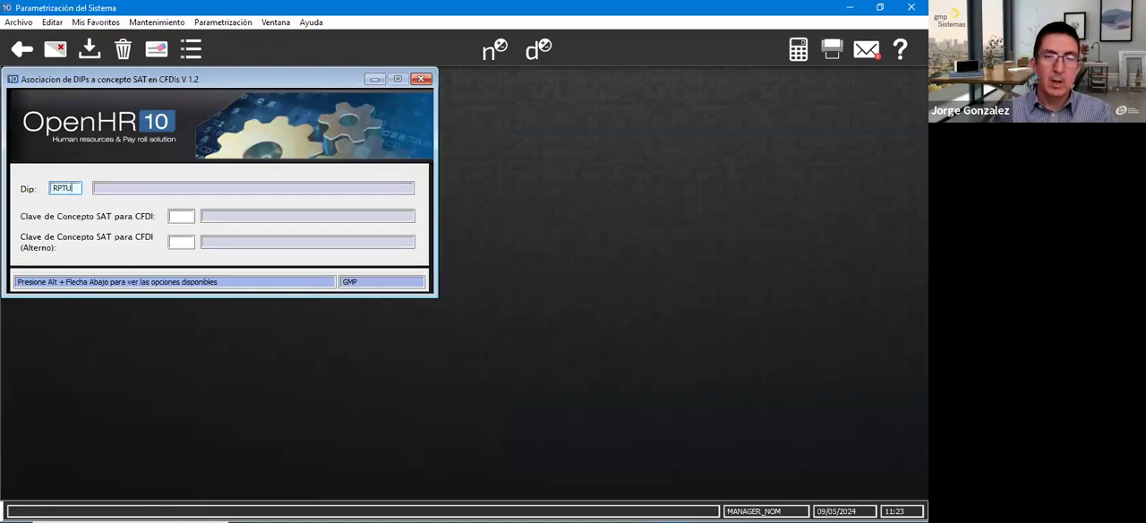
{"action": "key", "text": "Tab"}
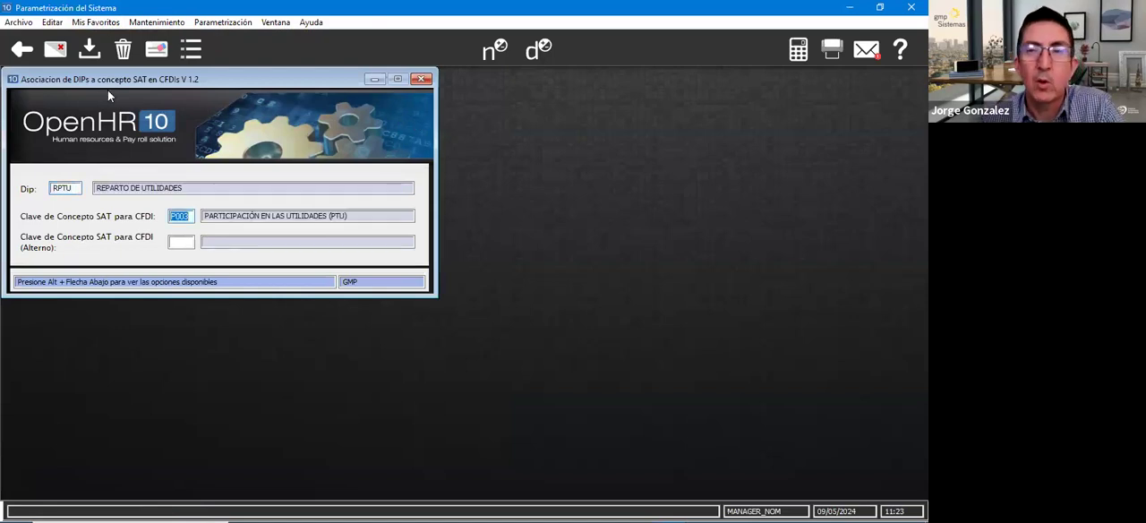
- Check the SAT concept key for CFDI assigned to RPTU and close the association form
{"action": "left_click", "coordinate": [189, 216]}
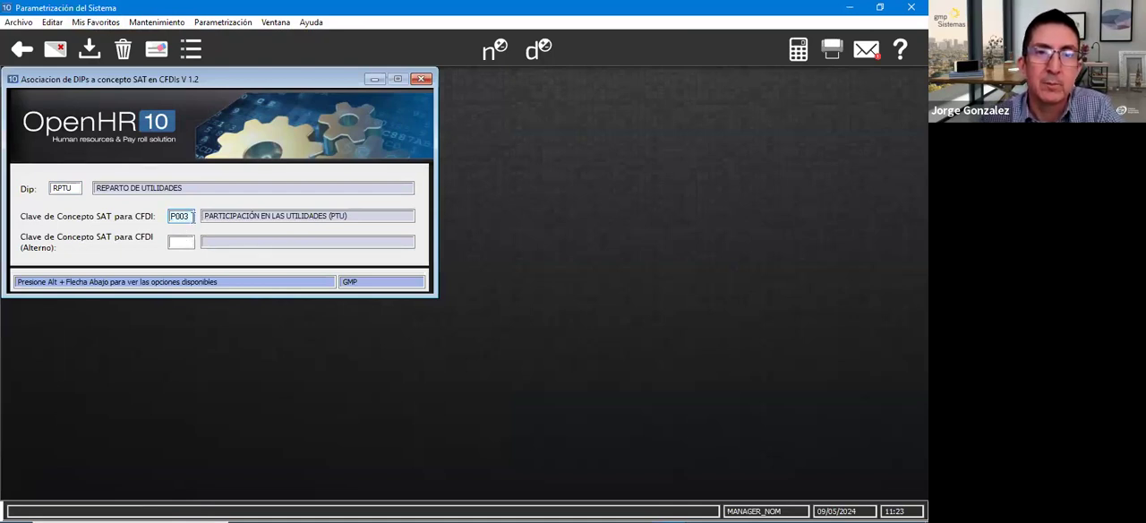
{"action": "double_click", "coordinate": [192, 216]}
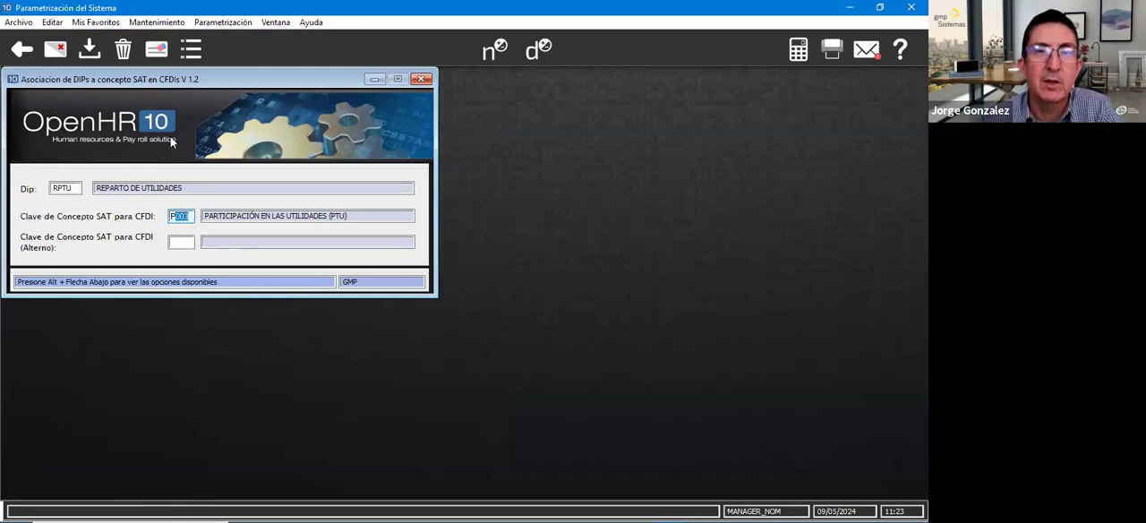
{"action": "left_click", "coordinate": [425, 80]}
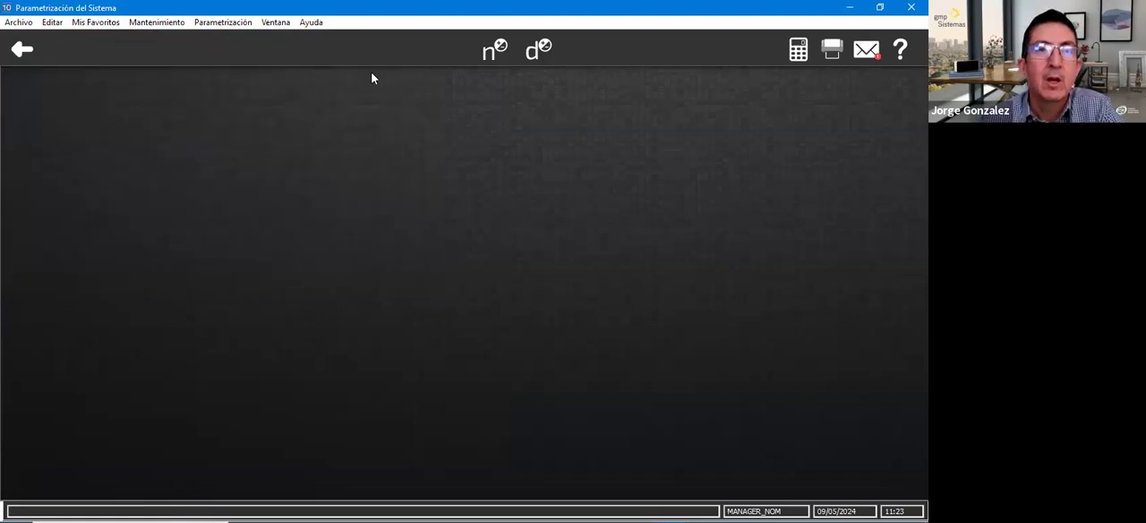
- Open the payroll type maintenance form and load payroll type PT
{"action": "left_click", "coordinate": [156, 22]}
{"action": "left_click", "coordinate": [171, 52]}
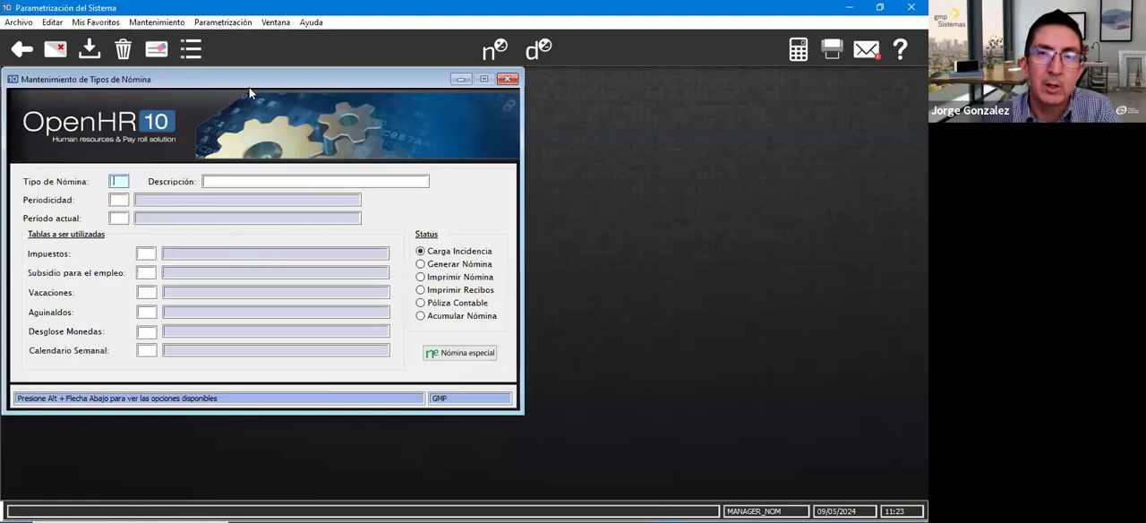
{"action": "left_click_drag", "start_coordinate": [249, 86], "coordinate": [249, 101]}
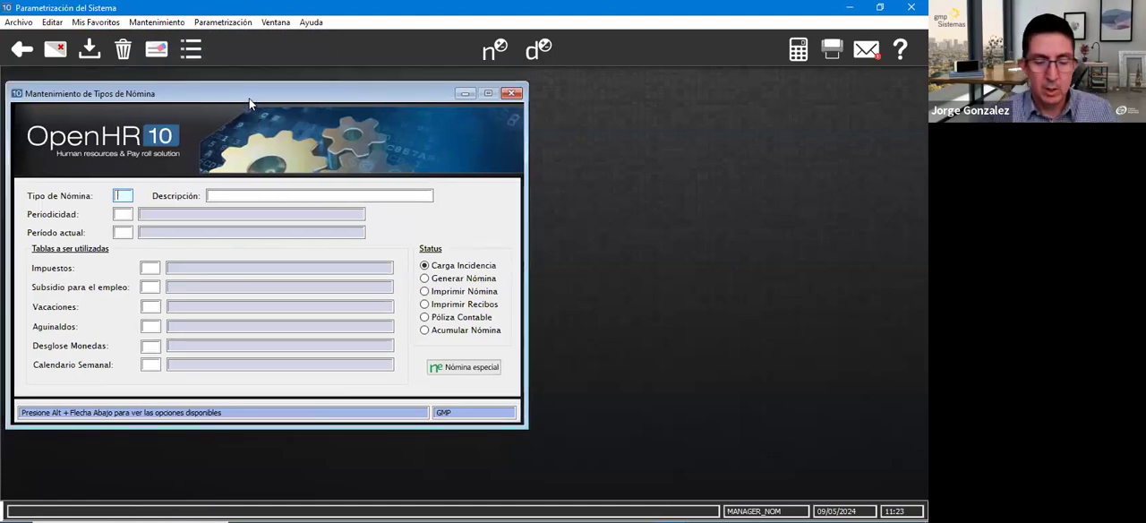
{"action": "type", "text": "PT"}
{"action": "key", "text": "Tab"}
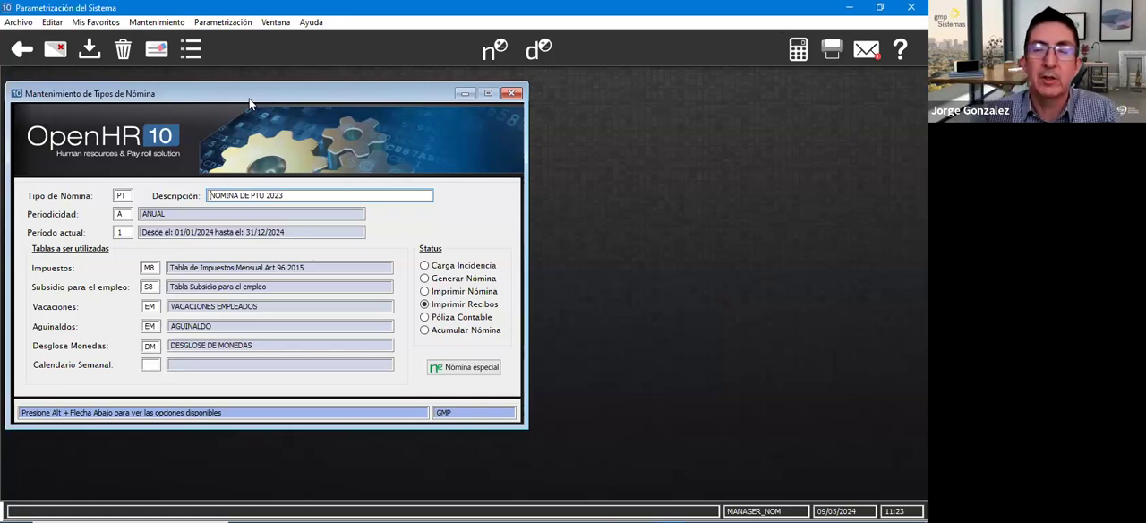
- Review the tax, employment subsidy, vacation, Christmas bonus and currency breakdown tables assigned to payroll type PT
{"action": "left_click", "coordinate": [151, 268]}
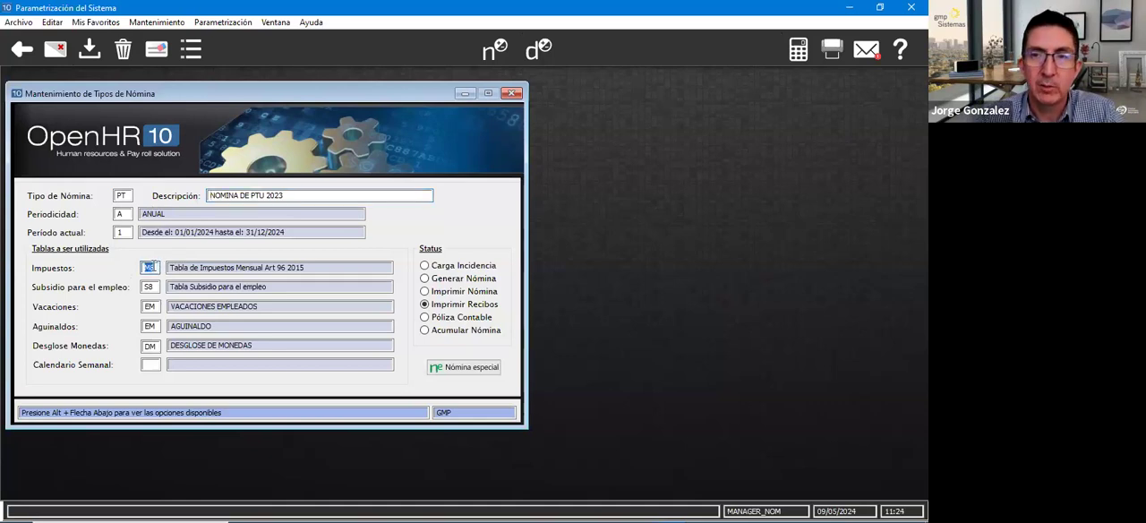
{"action": "left_click", "coordinate": [152, 287]}
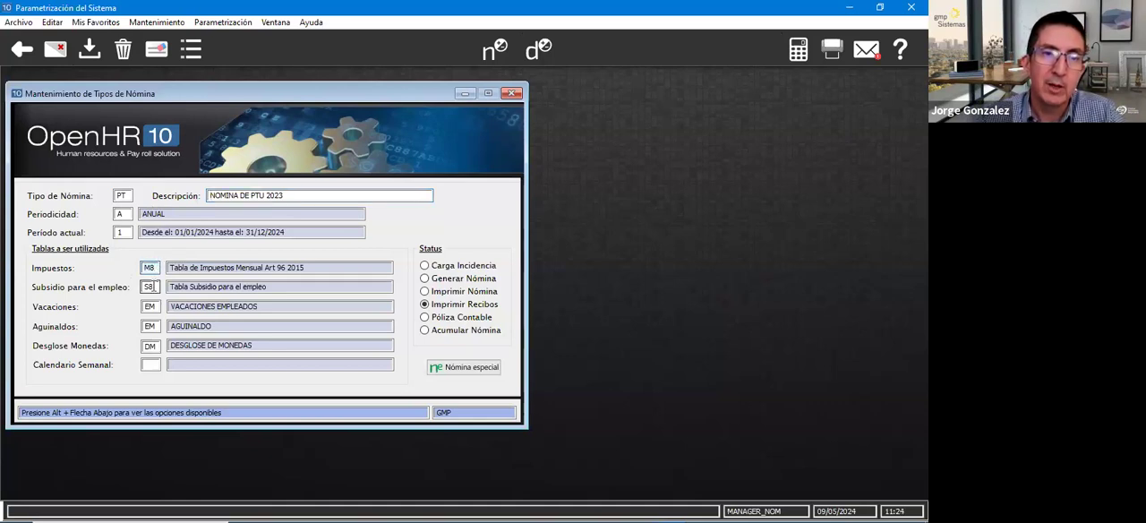
{"action": "key", "text": "Tab"}
{"action": "left_click", "coordinate": [149, 345]}
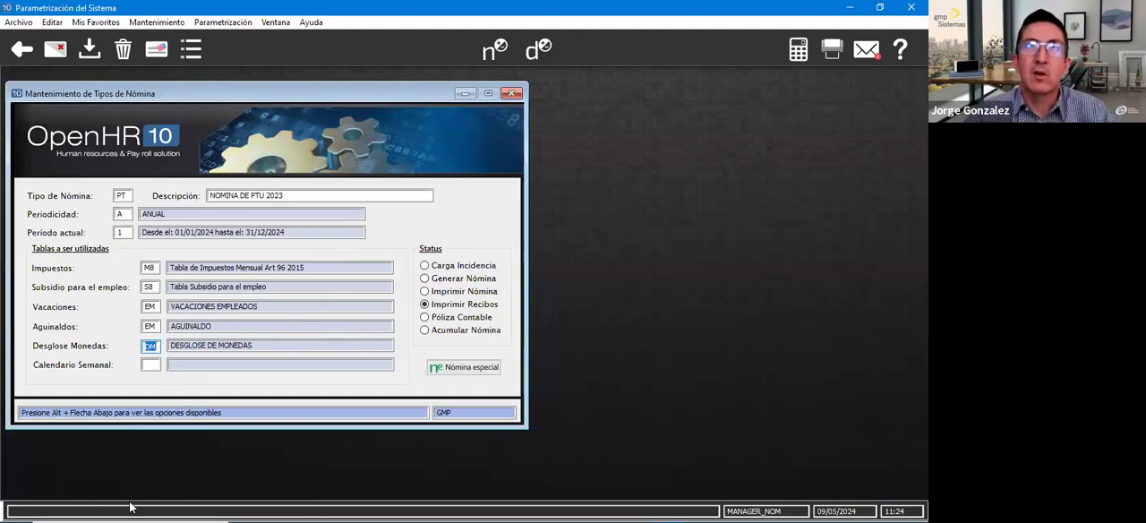
- Set the status of payroll type PT to Carga Incidencia and save the record
{"action": "mouse_move", "coordinate": [131, 508]}
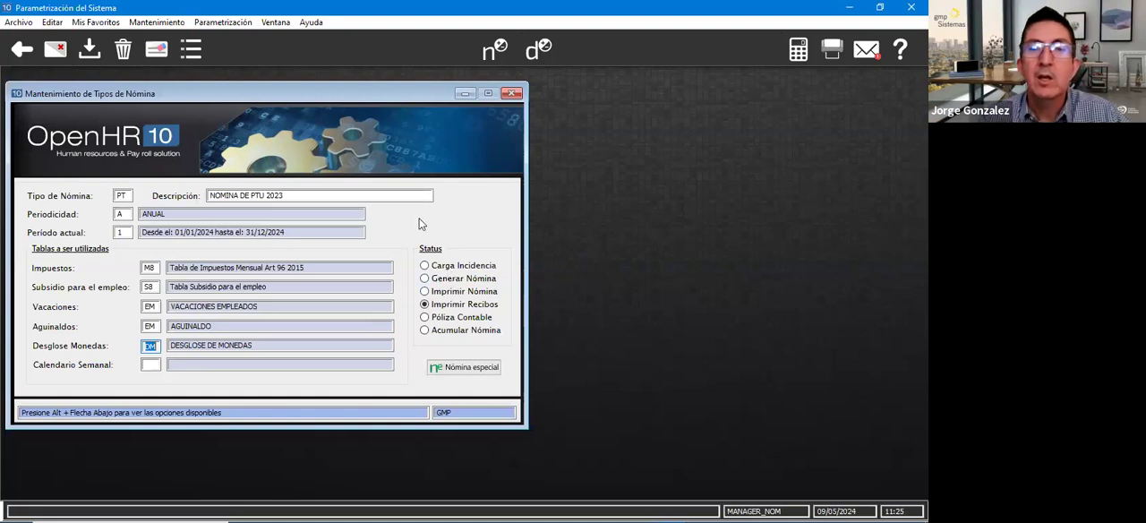
{"action": "left_click", "coordinate": [450, 265]}
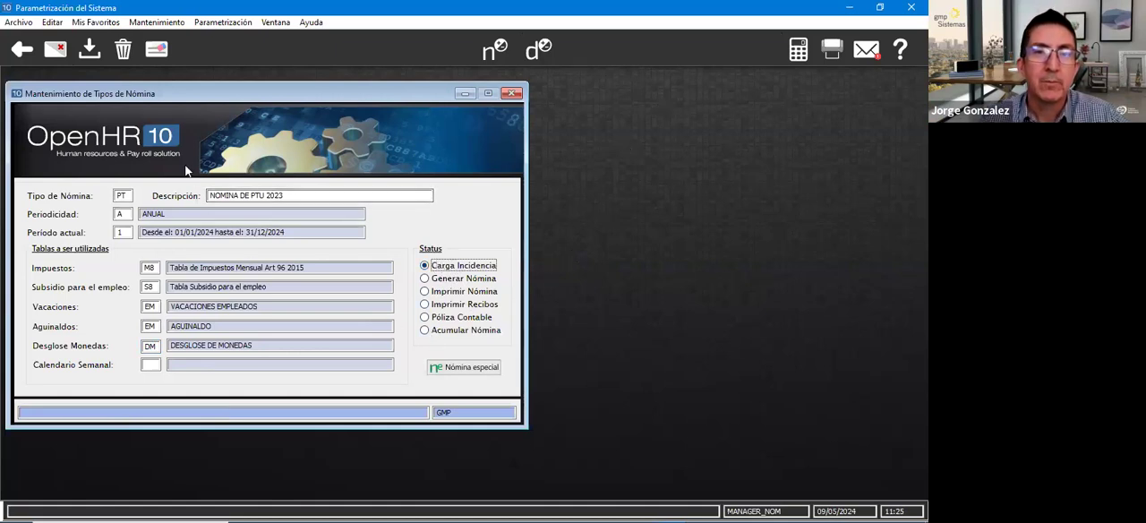
{"action": "left_click", "coordinate": [123, 195]}
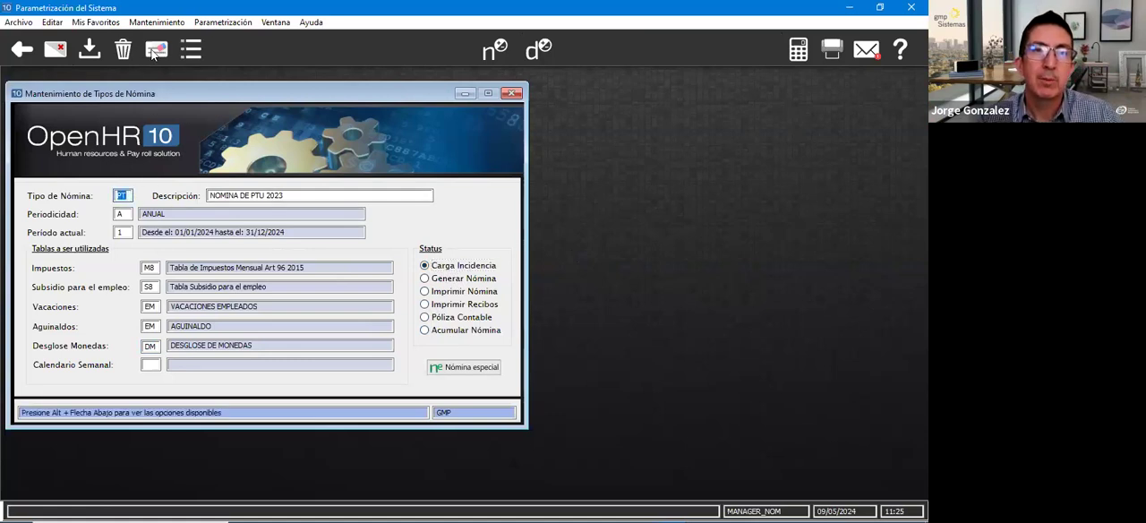
{"action": "left_click", "coordinate": [89, 49]}
- Load payroll type PB (REPARTO DE UTILIDADES BAJAS) from the list of payroll types, check its settings and save it
{"action": "left_click", "coordinate": [190, 51]}
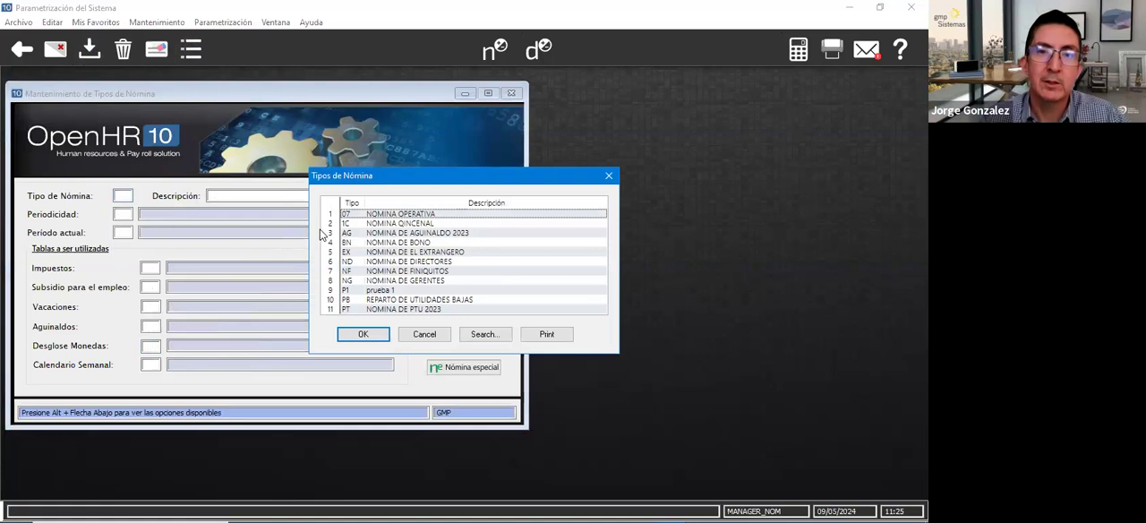
{"action": "left_click", "coordinate": [356, 301]}
{"action": "left_click", "coordinate": [370, 334]}
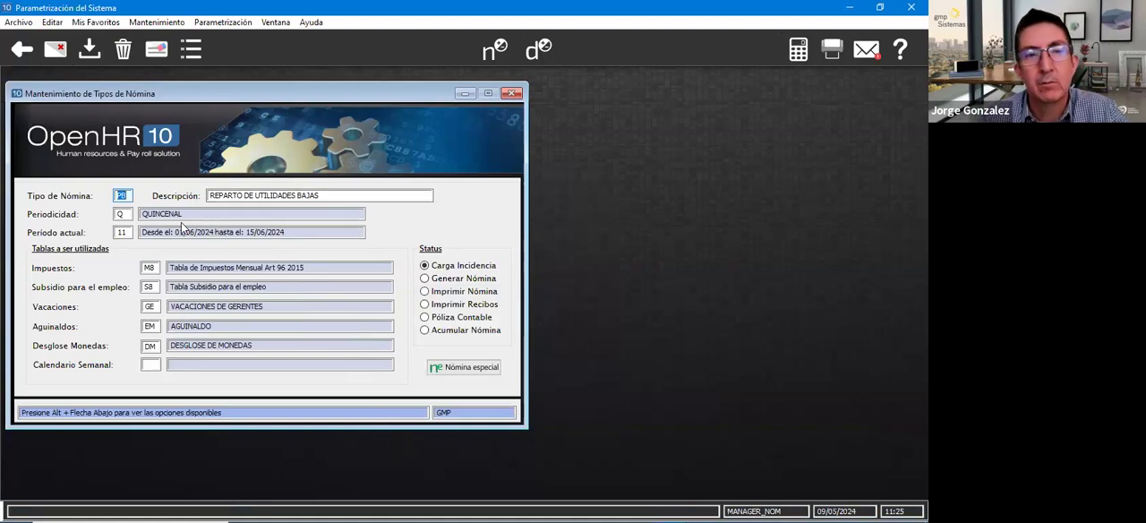
{"action": "key", "text": "Tab"}
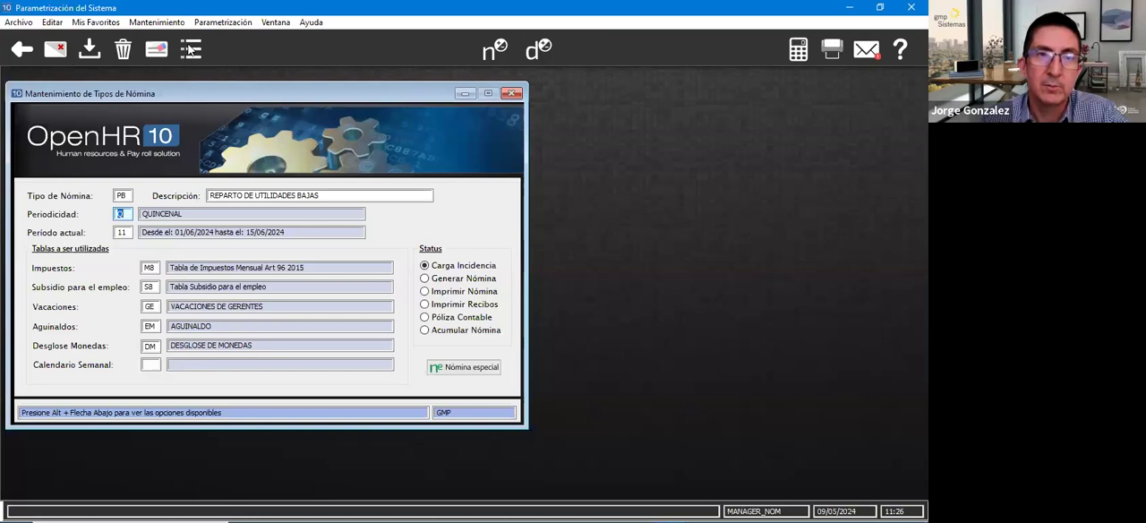
{"action": "left_click", "coordinate": [90, 52]}
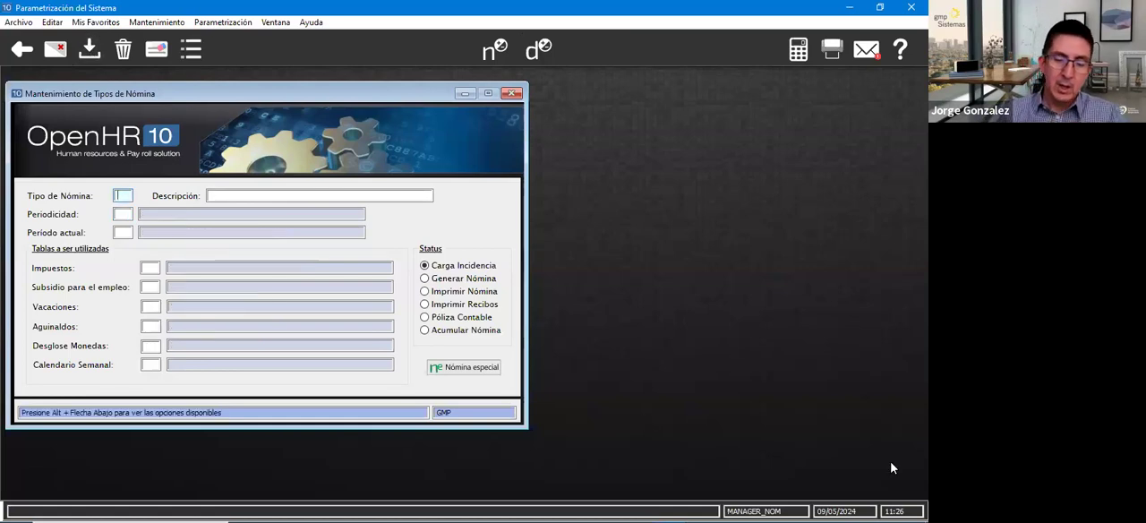
- Load payroll type 1C and show its list of special payrolls
{"action": "type", "text": "2C"}
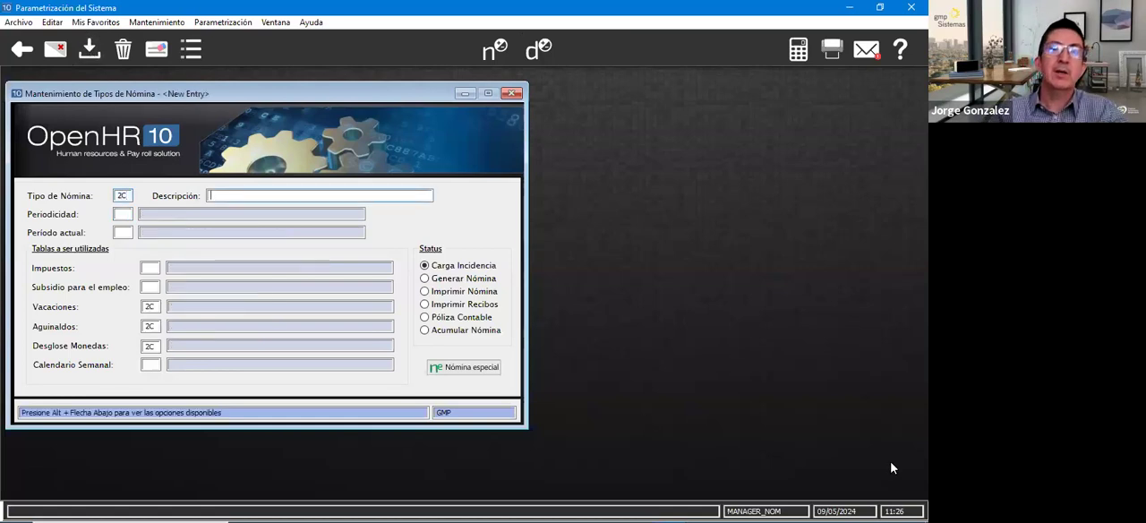
{"action": "left_click", "coordinate": [161, 55]}
{"action": "type", "text": "1C"}
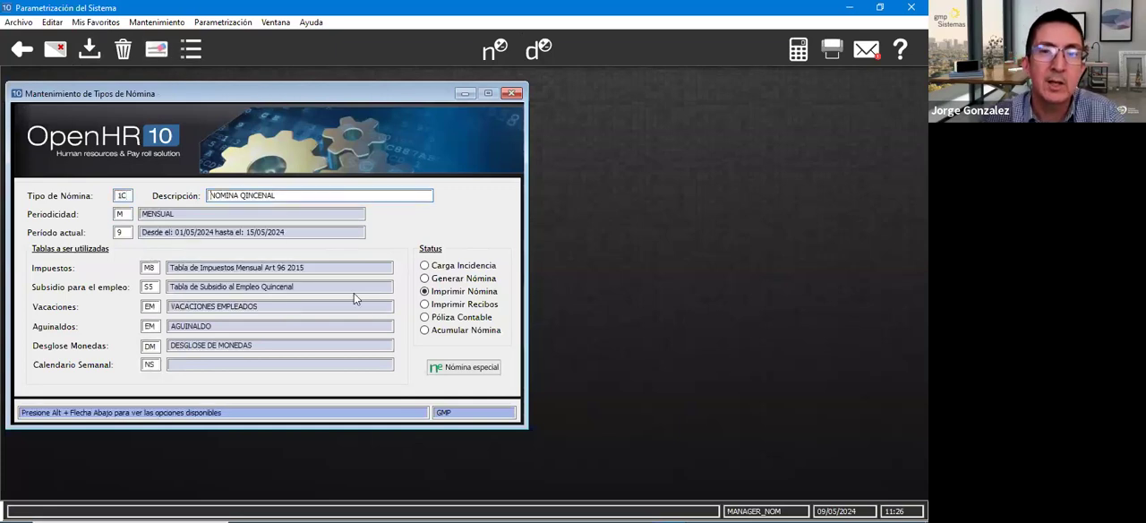
{"action": "left_click", "coordinate": [454, 368]}
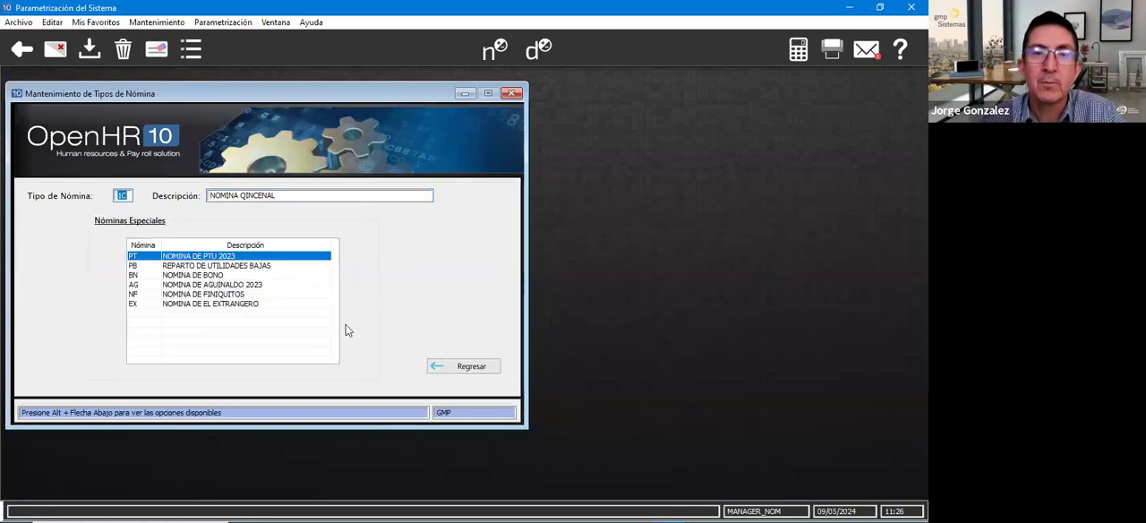
- Check the PT and PB entries among the special payrolls of type 1C and close the form
{"action": "left_click", "coordinate": [149, 266]}
{"action": "left_click", "coordinate": [148, 257]}
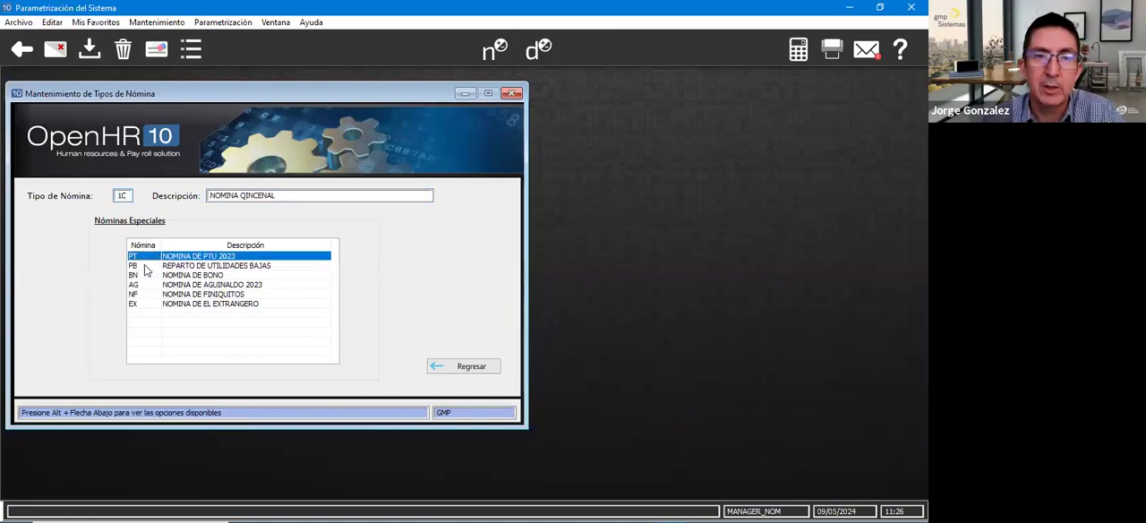
{"action": "left_click", "coordinate": [147, 267]}
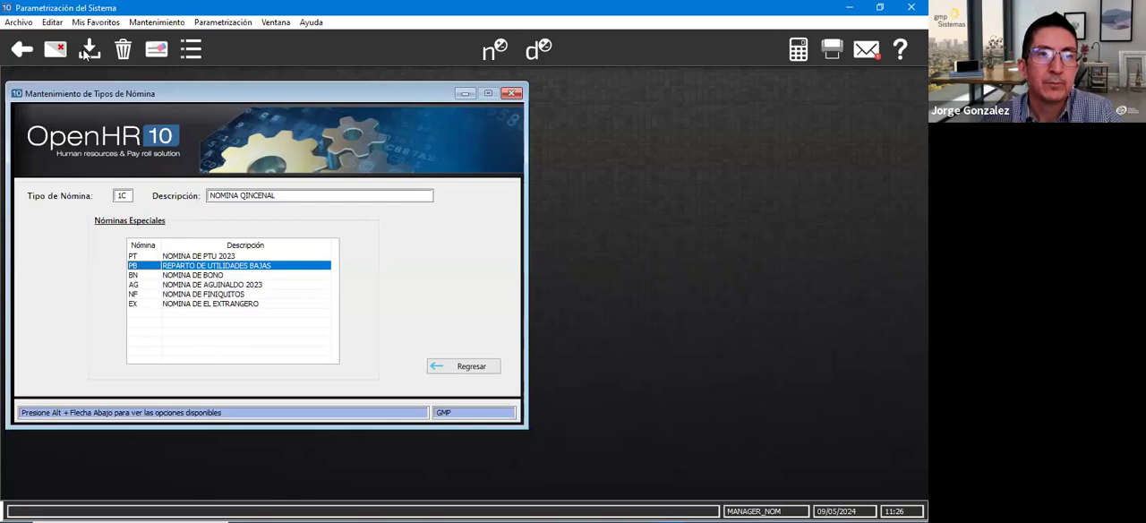
{"action": "left_click", "coordinate": [58, 51]}
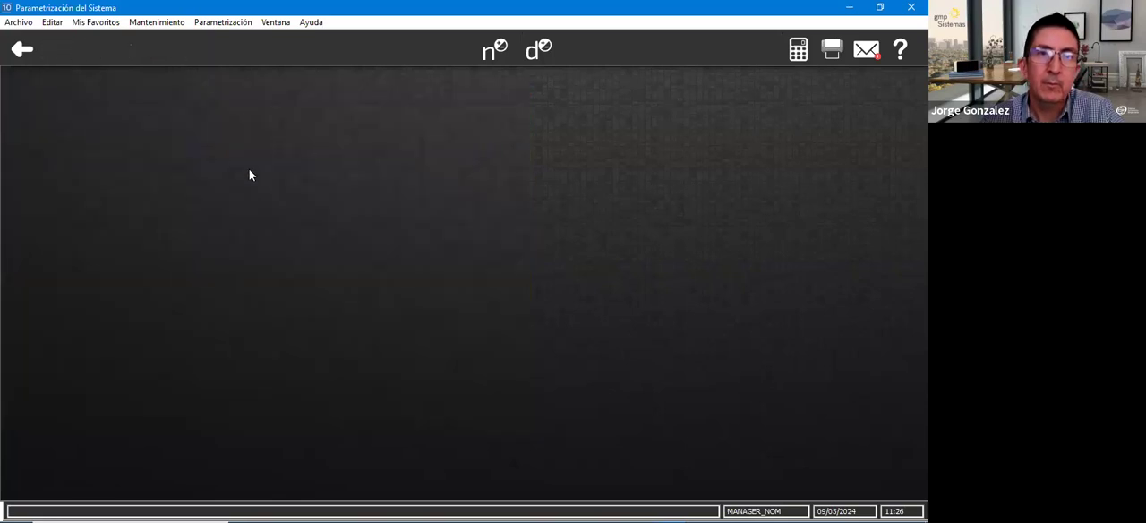
- Open the payroll period calendar and load period 1 of 2024 for payroll type PT
{"action": "left_click", "coordinate": [161, 22]}
{"action": "mouse_move", "coordinate": [287, 68]}
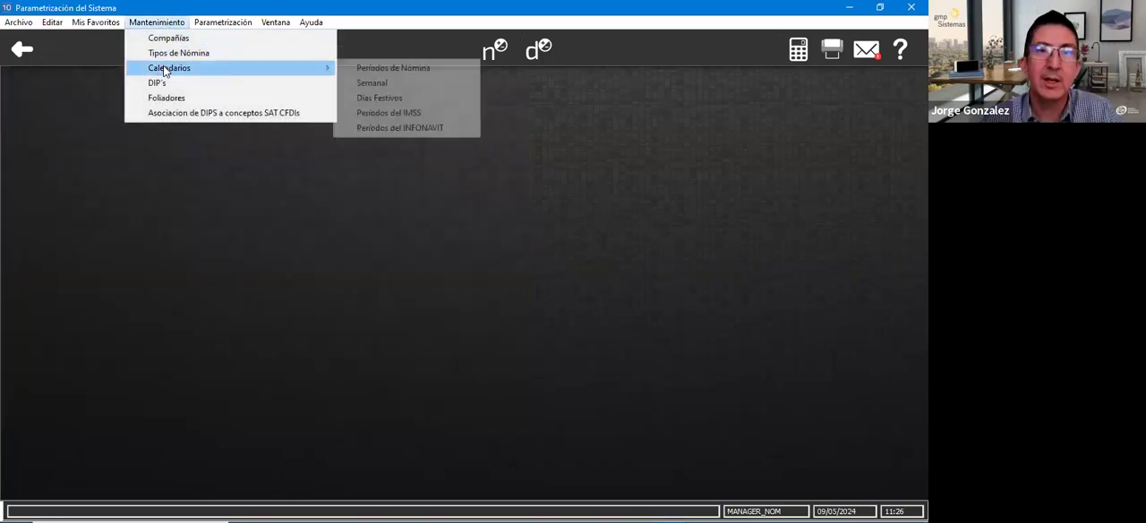
{"action": "left_click", "coordinate": [399, 70]}
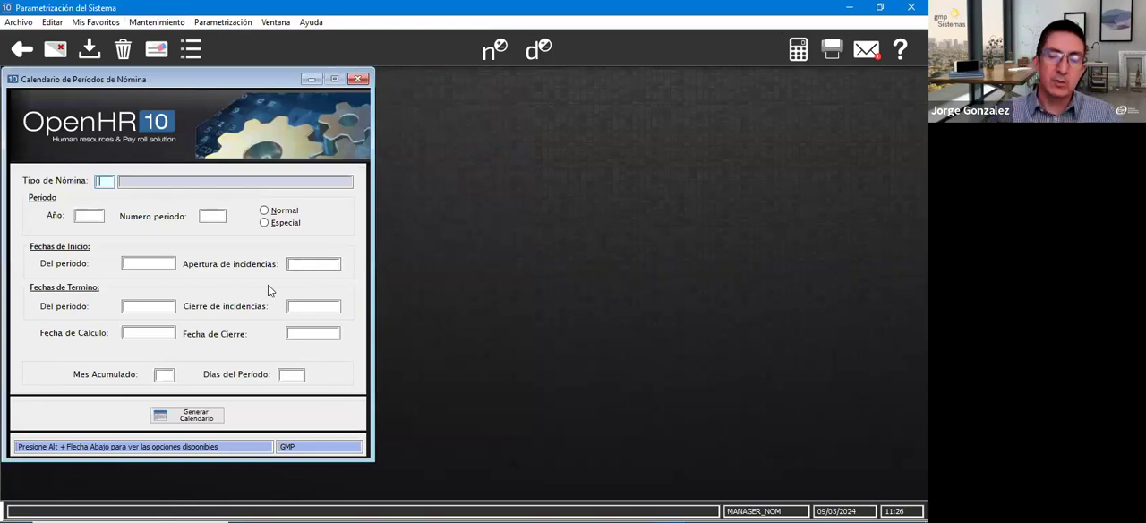
{"action": "type", "text": "PT"}
{"action": "key", "text": "Tab"}
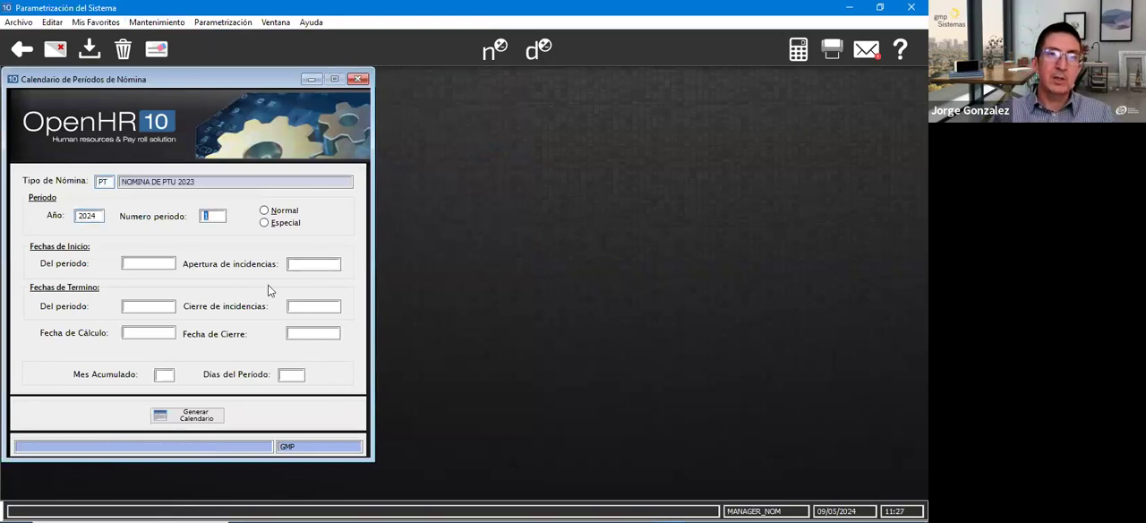
{"action": "key", "text": "Tab"}
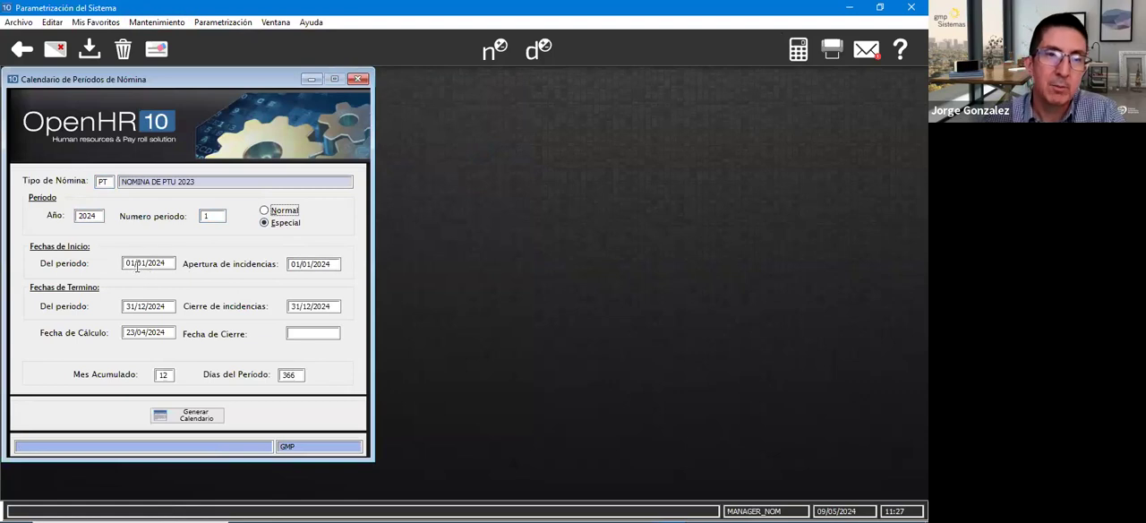
- Review the period end date and the incidence opening date of the PT period
{"action": "left_click", "coordinate": [170, 309]}
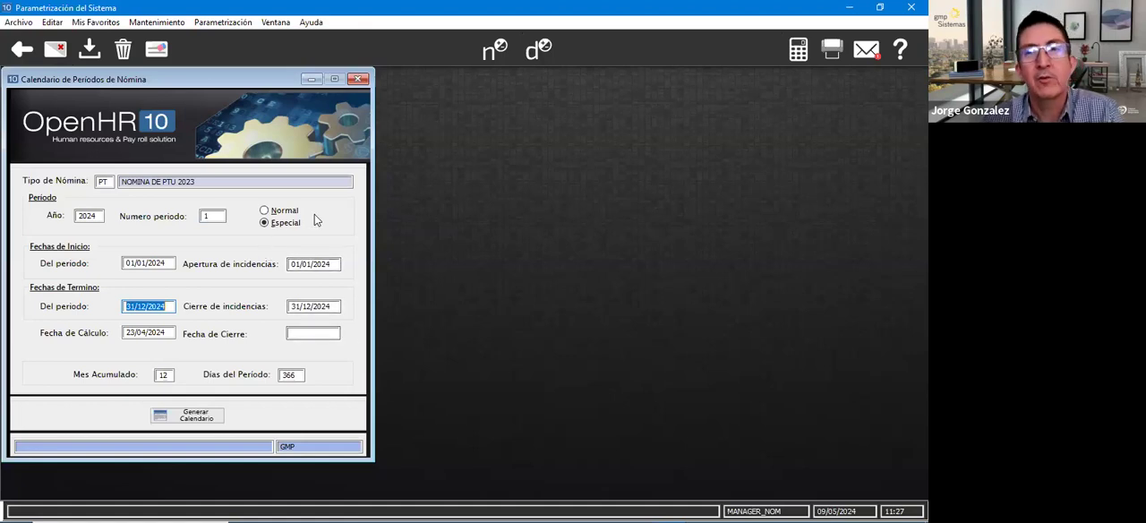
{"action": "left_click", "coordinate": [296, 265]}
{"action": "left_click", "coordinate": [330, 263]}
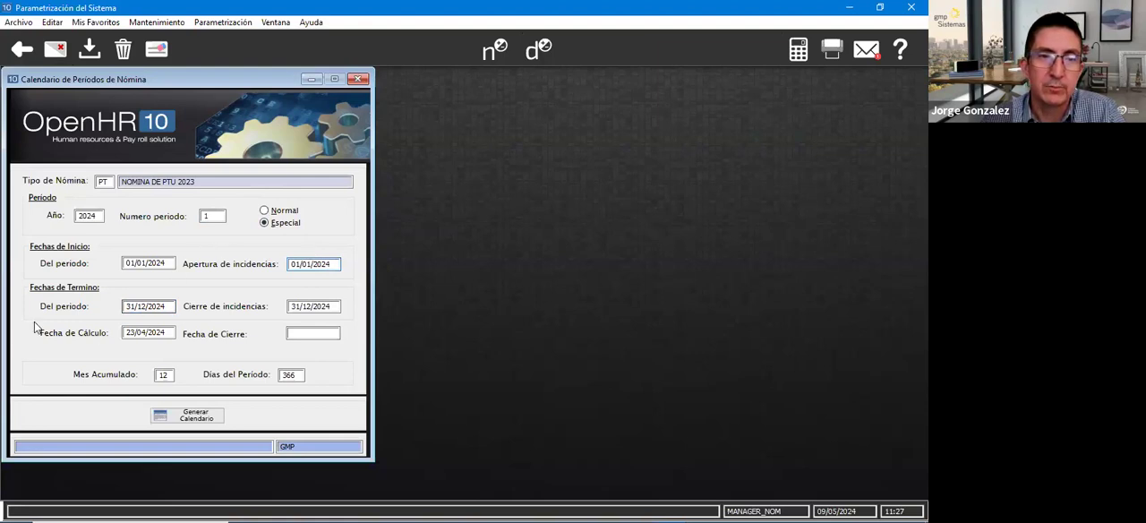
- Set the PT period's accumulation month to 05 and its period days to 0, and save the record
{"action": "left_click", "coordinate": [163, 375]}
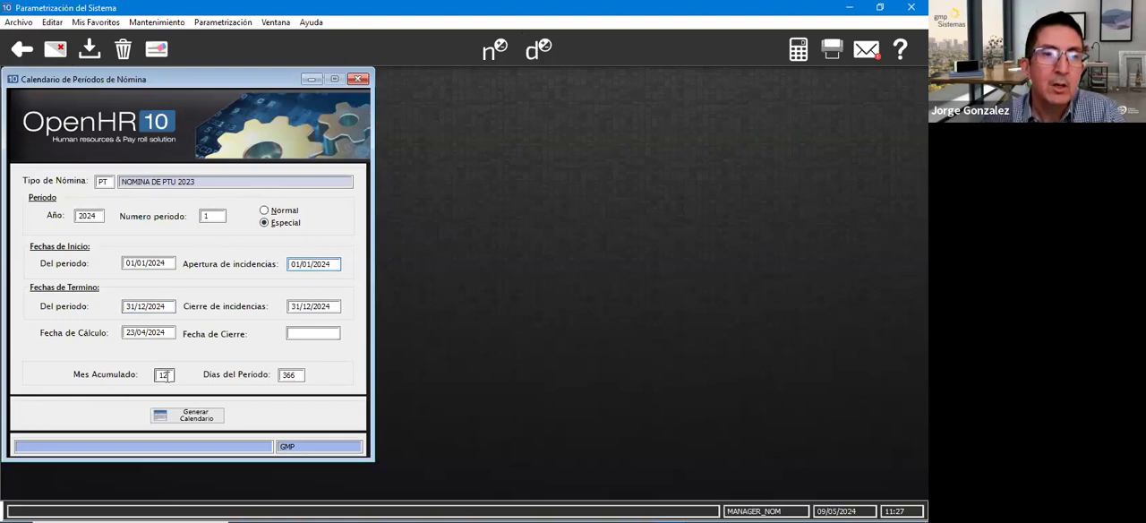
{"action": "type", "text": "05"}
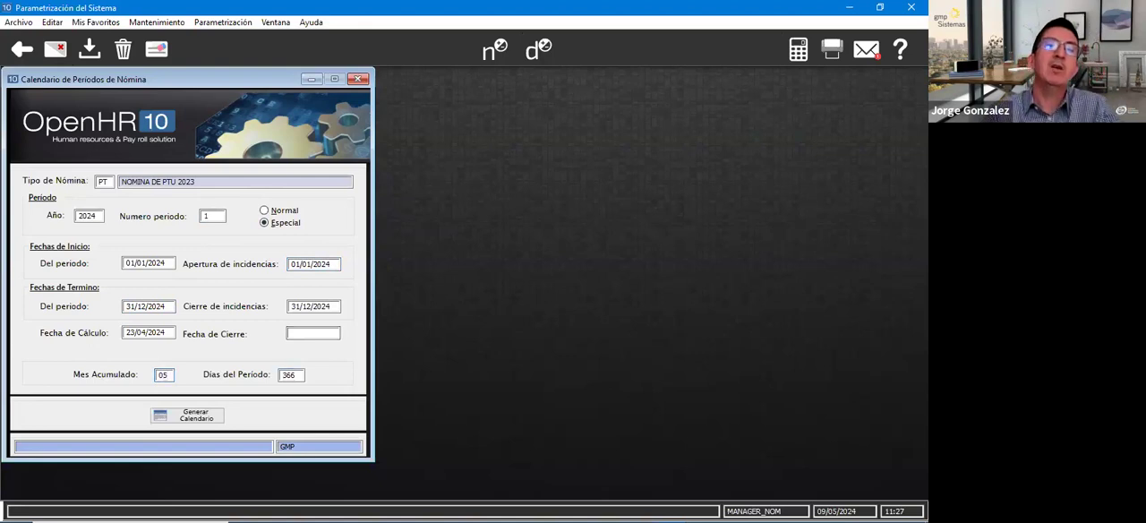
{"action": "key", "text": "Tab"}
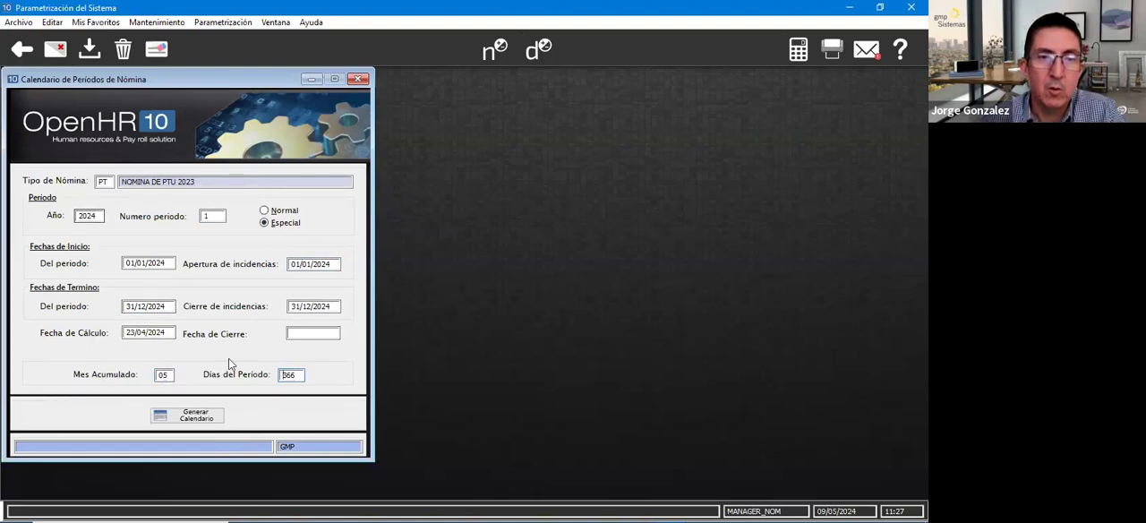
{"action": "double_click", "coordinate": [299, 374]}
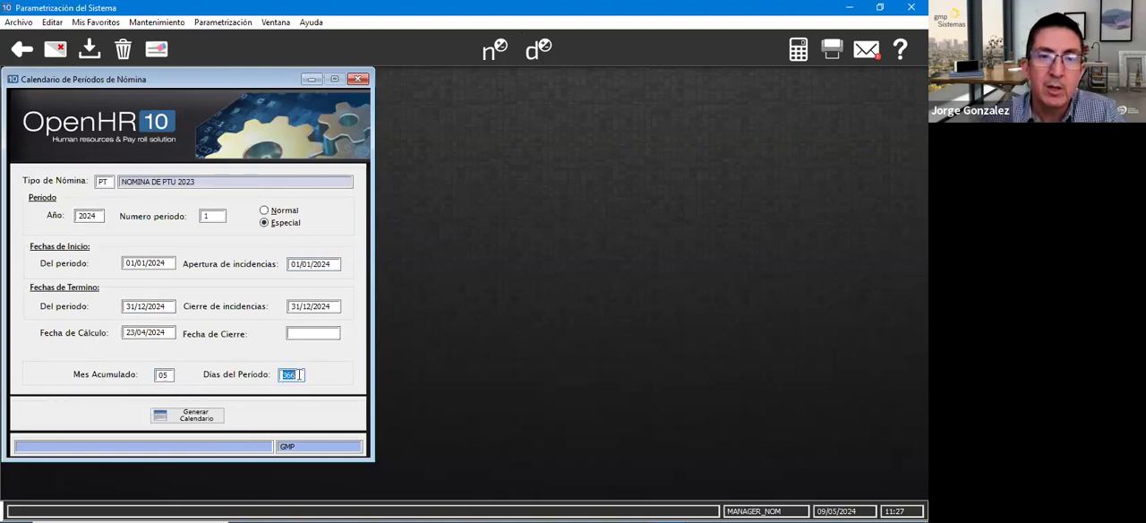
{"action": "type", "text": "0"}
{"action": "key", "text": "Tab"}
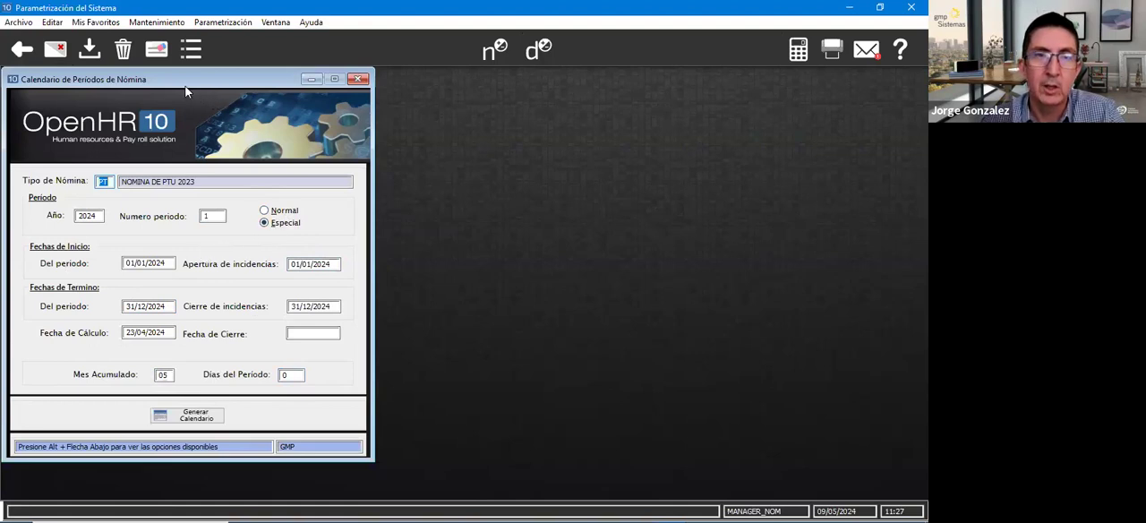
{"action": "left_click_drag", "start_coordinate": [182, 82], "coordinate": [246, 85]}
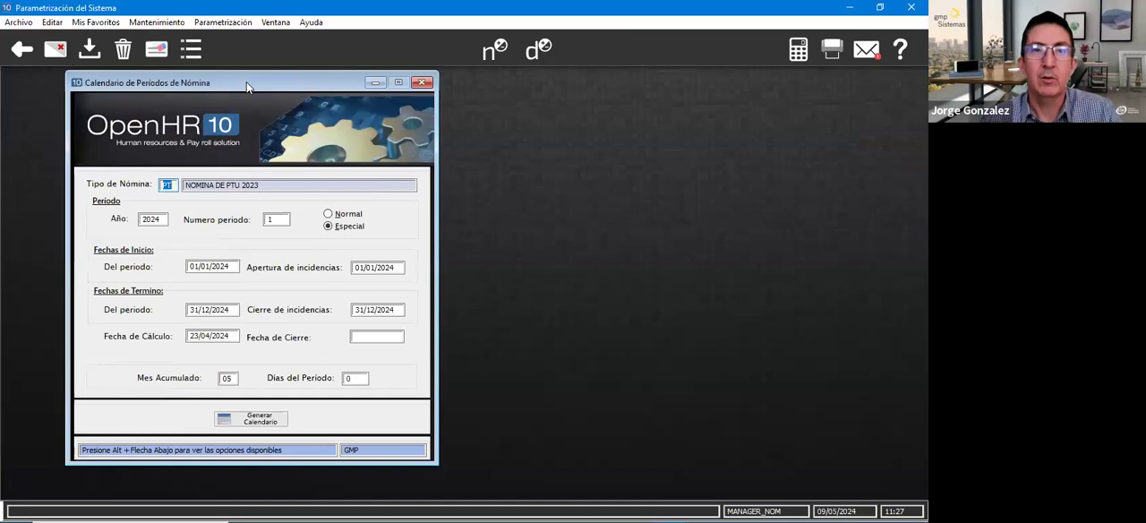
{"action": "left_click", "coordinate": [90, 52]}
- Load period 11 of 2024 for payroll type PB in the period calendar
{"action": "type", "text": "PB"}
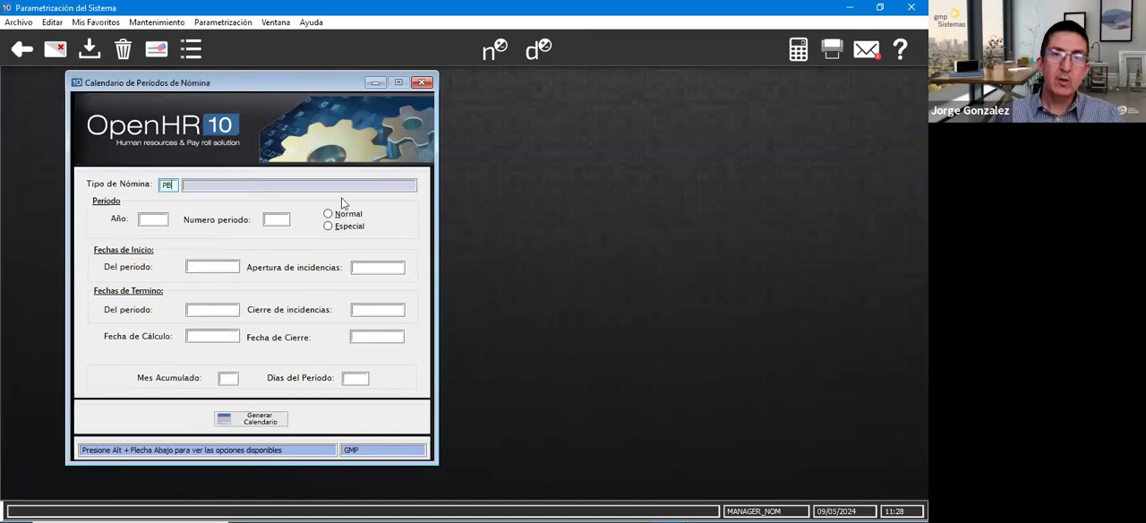
{"action": "key", "text": "Tab"}
{"action": "key", "text": "Tab"}
{"action": "type", "text": "11"}
{"action": "key", "text": "Tab"}
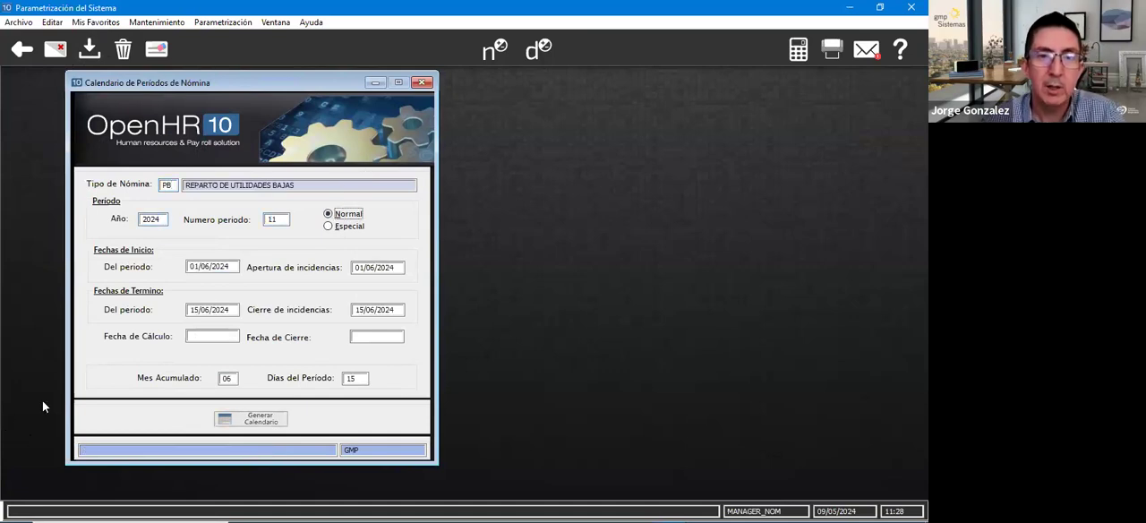
- Check period 9 of payroll type PB for its dates and accumulation month, and return to period 11
{"action": "left_click", "coordinate": [229, 378]}
{"action": "left_click", "coordinate": [282, 223]}
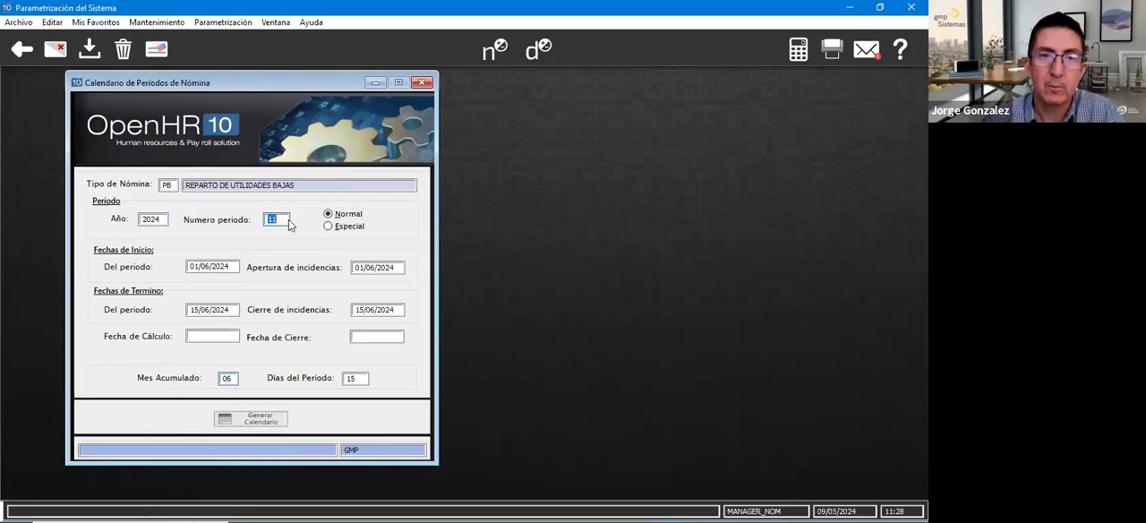
{"action": "type", "text": "9"}
{"action": "key", "text": "Tab"}
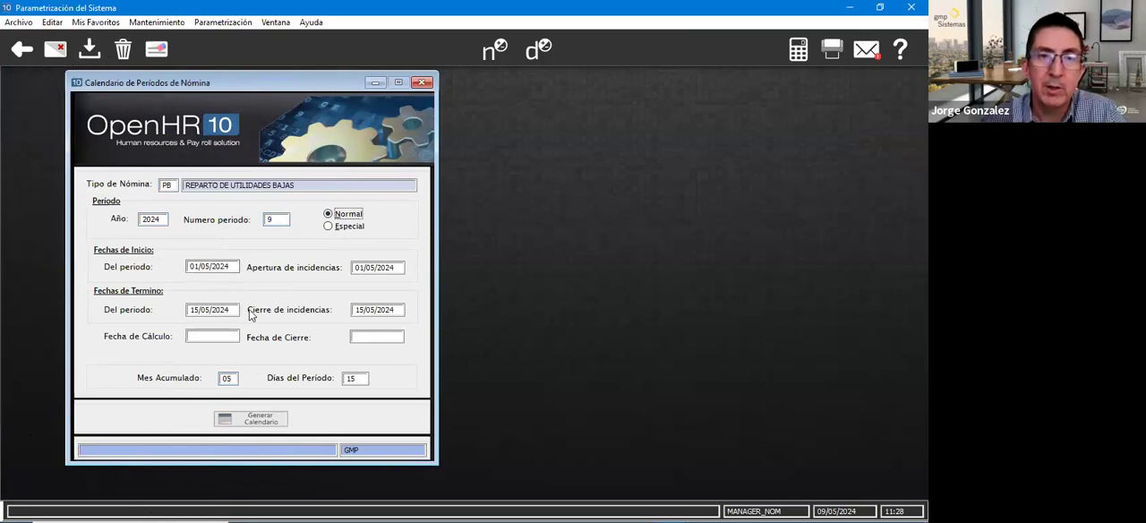
{"action": "left_click", "coordinate": [279, 219]}
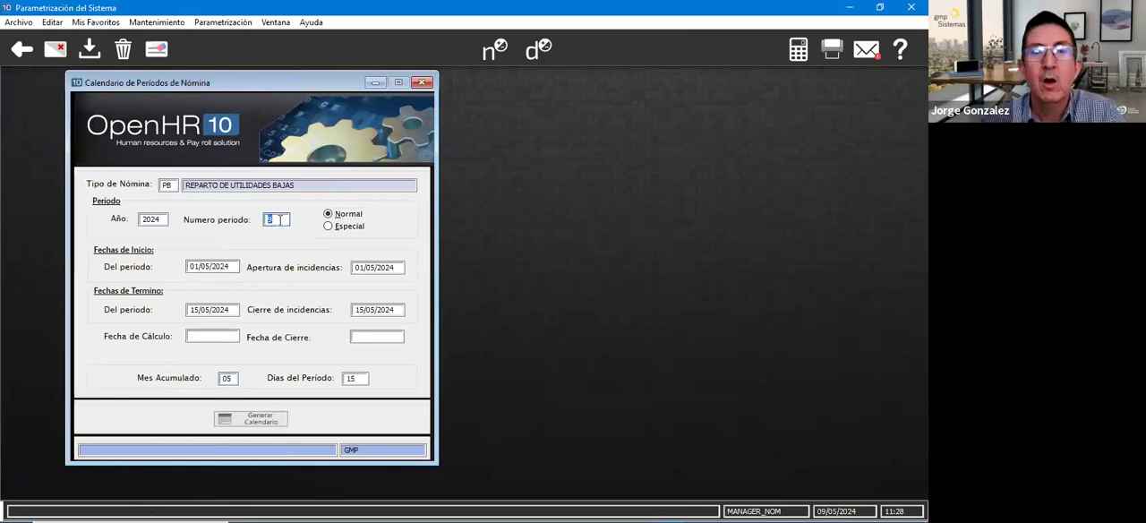
{"action": "type", "text": "11"}
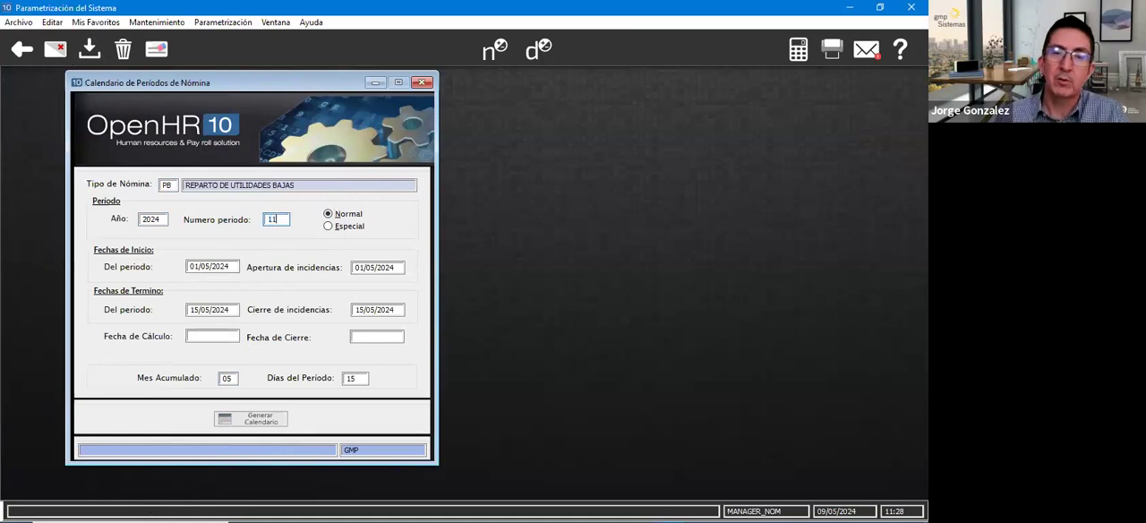
{"action": "key", "text": "Tab"}
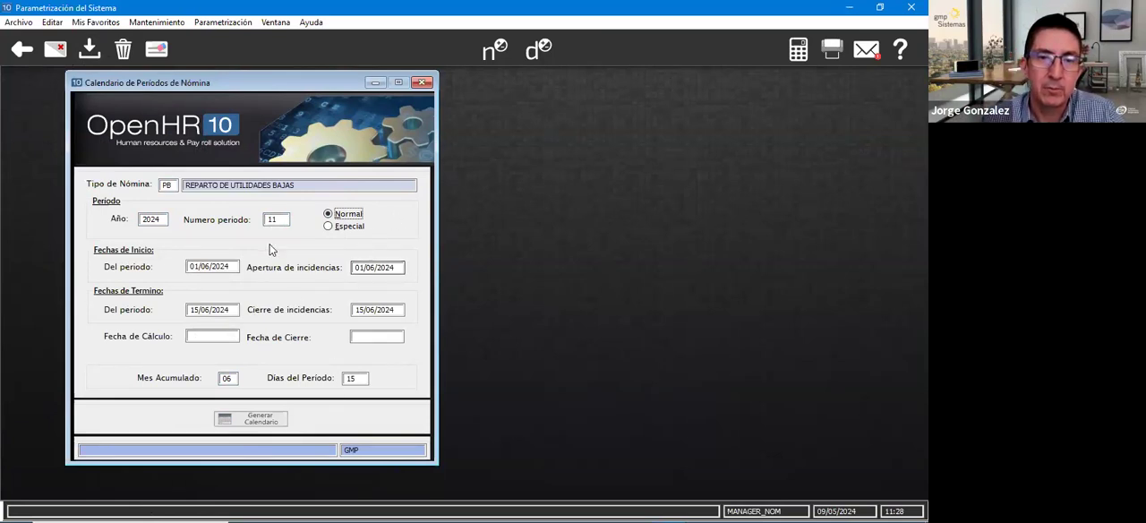
- Set the period days of PB period 11 to 0, save the record and close the calendar
{"action": "double_click", "coordinate": [361, 379]}
{"action": "type", "text": "0"}
{"action": "key", "text": "Tab"}
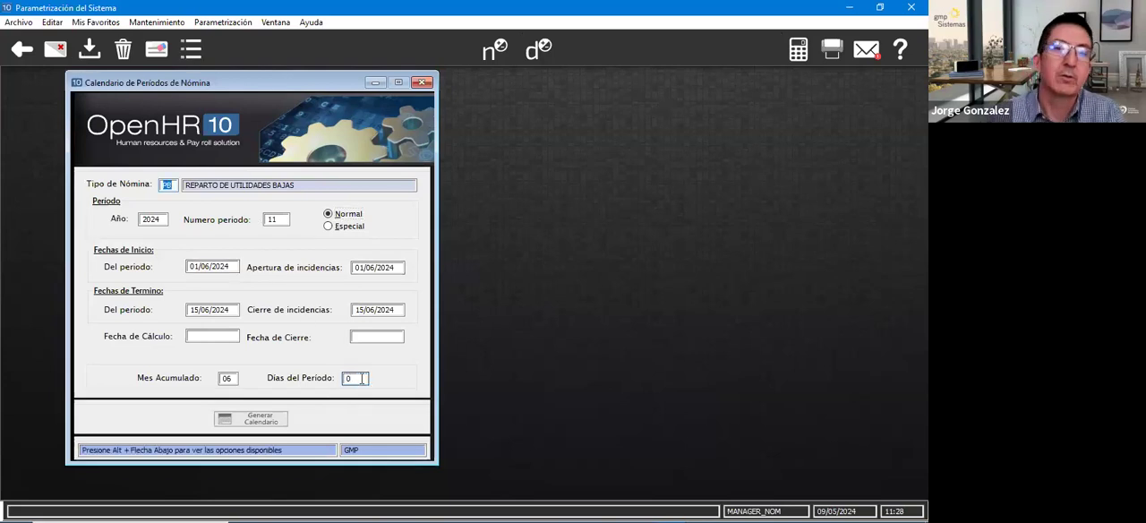
{"action": "left_click", "coordinate": [89, 52]}
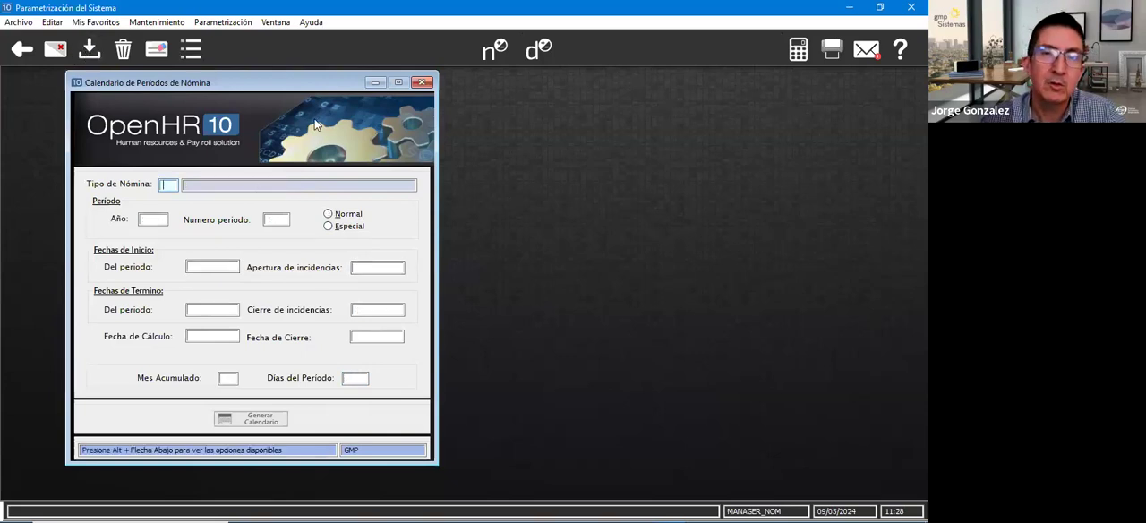
{"action": "left_click", "coordinate": [424, 83]}
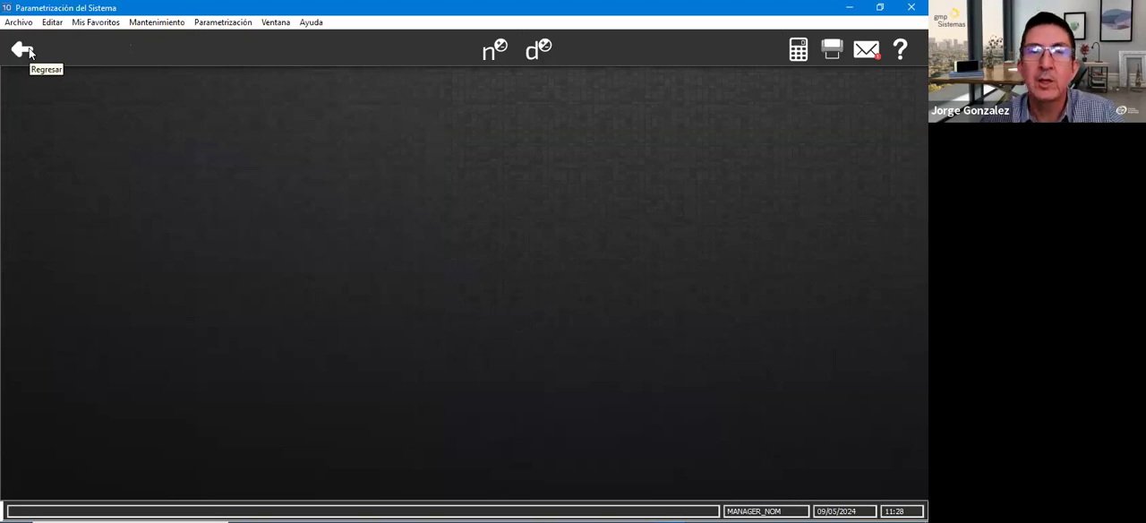
- Look up the UMA value under key UM in the economic zones table and close the table
{"action": "left_click", "coordinate": [24, 52]}
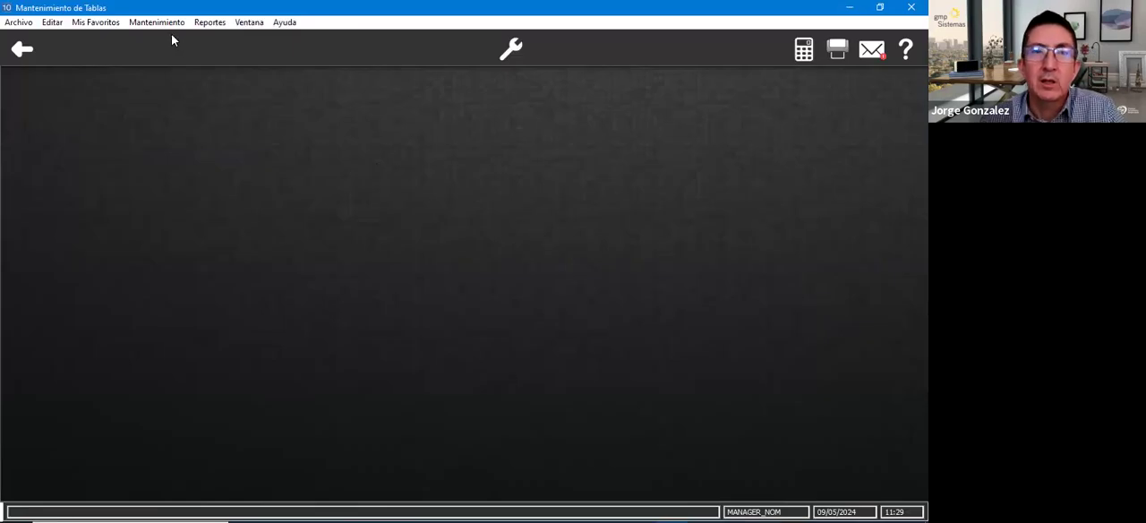
{"action": "left_click", "coordinate": [165, 25]}
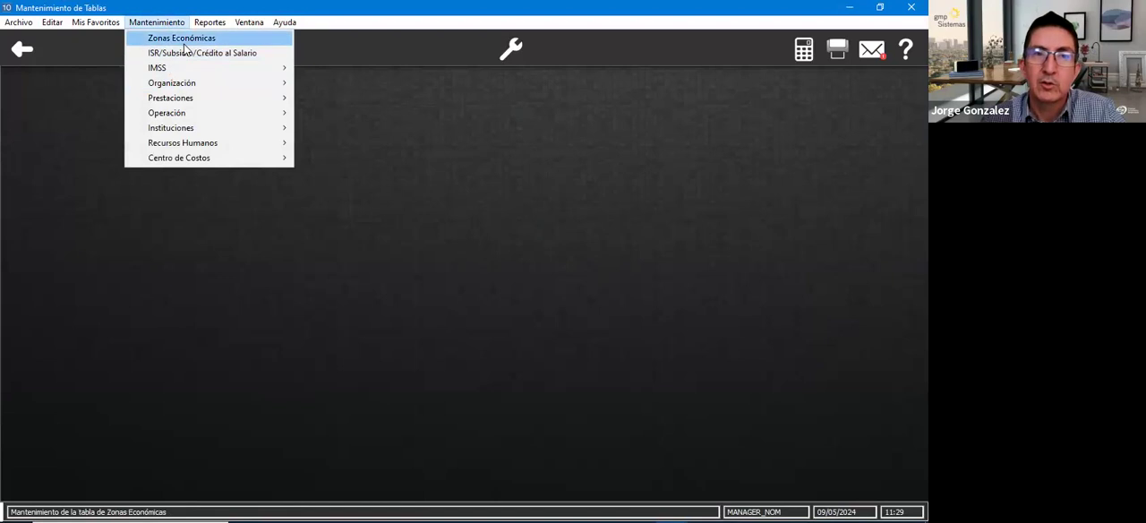
{"action": "left_click", "coordinate": [183, 39]}
{"action": "type", "text": "UM"}
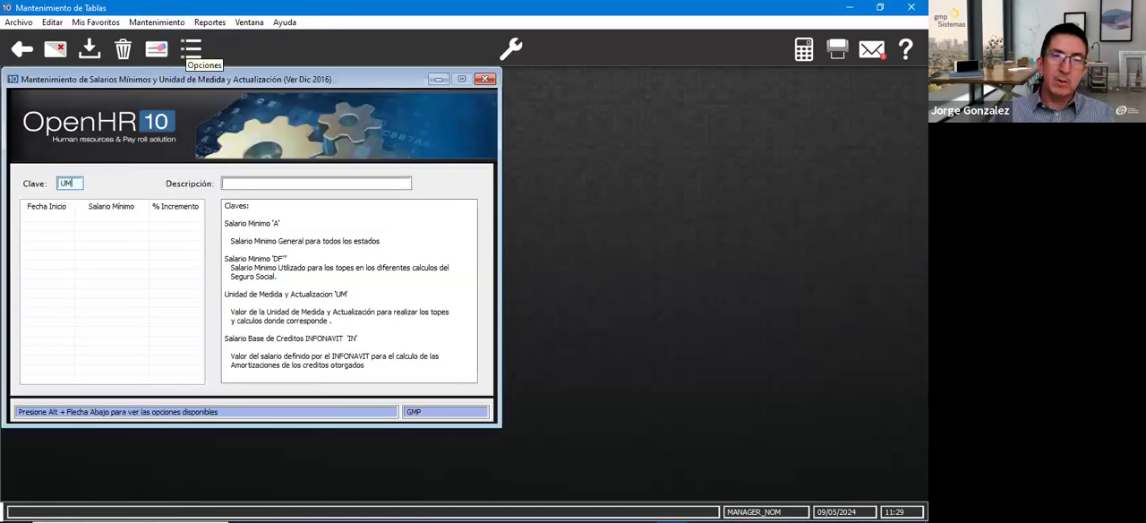
{"action": "key", "text": "Tab"}
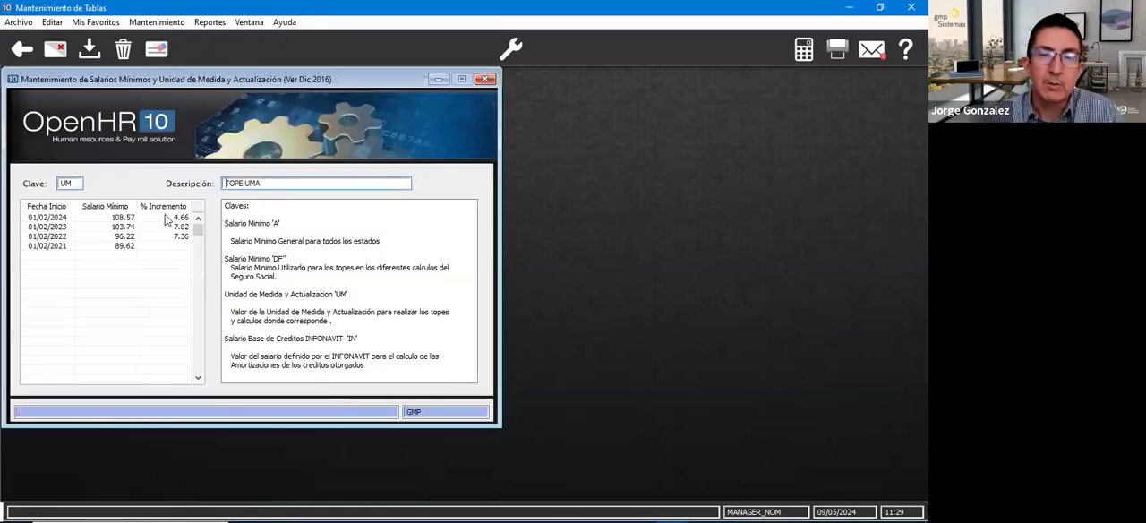
{"action": "left_click", "coordinate": [98, 221]}
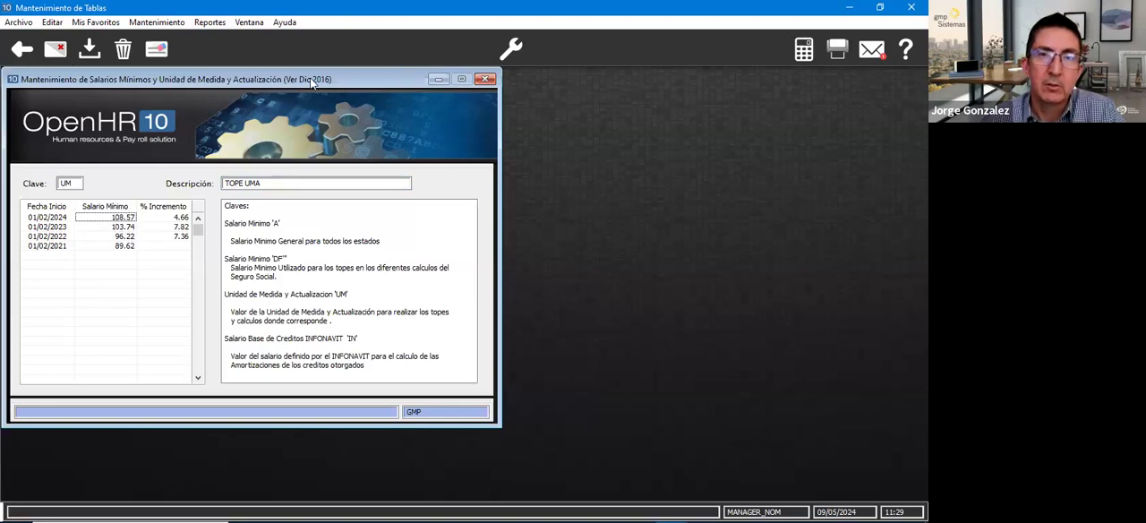
{"action": "left_click", "coordinate": [484, 79]}
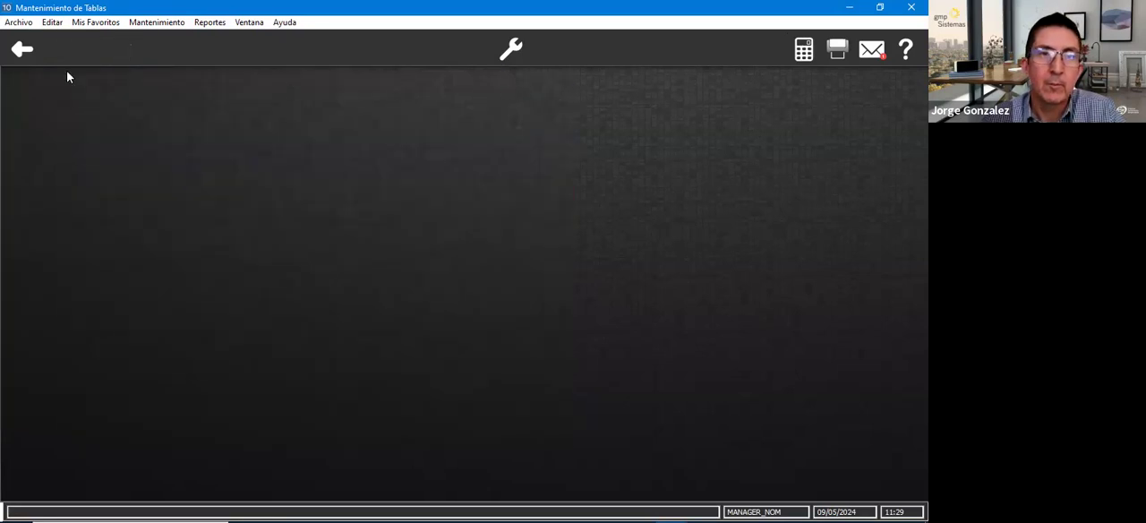
- Open the profit sharing preparation under the special processes and check its annual salary cap
{"action": "left_click", "coordinate": [21, 50]}
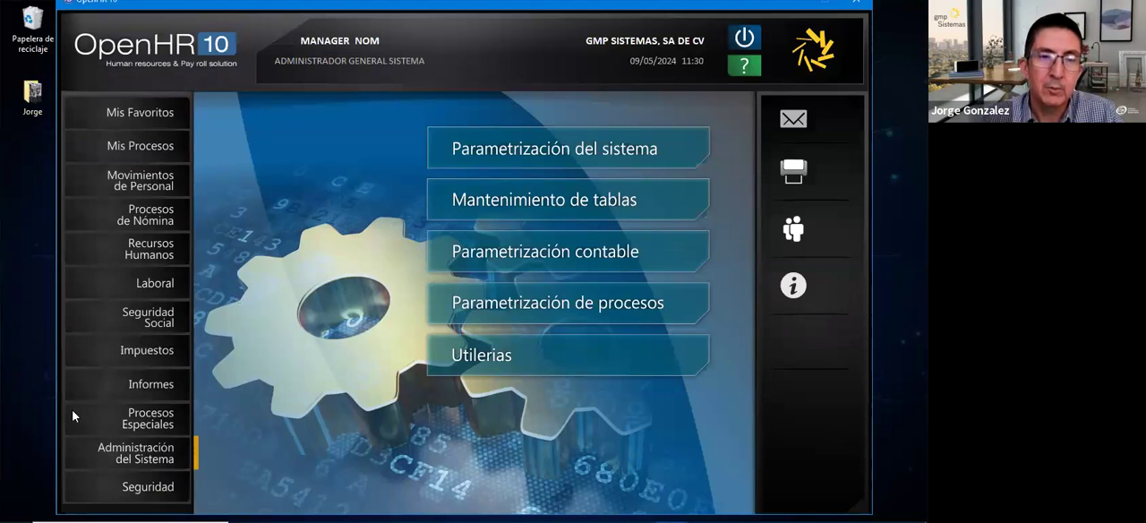
{"action": "left_click", "coordinate": [146, 420]}
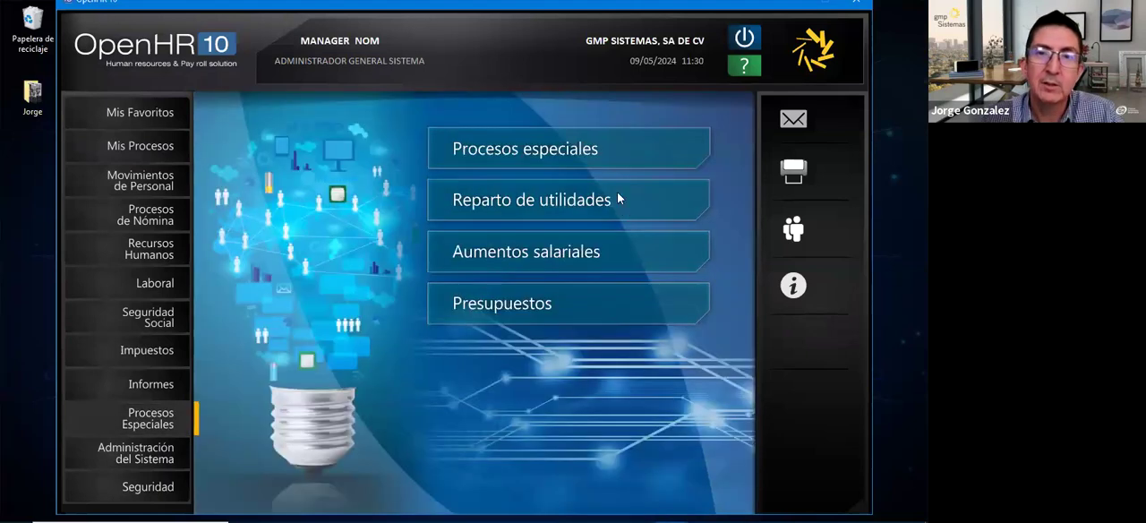
{"action": "left_click", "coordinate": [538, 199]}
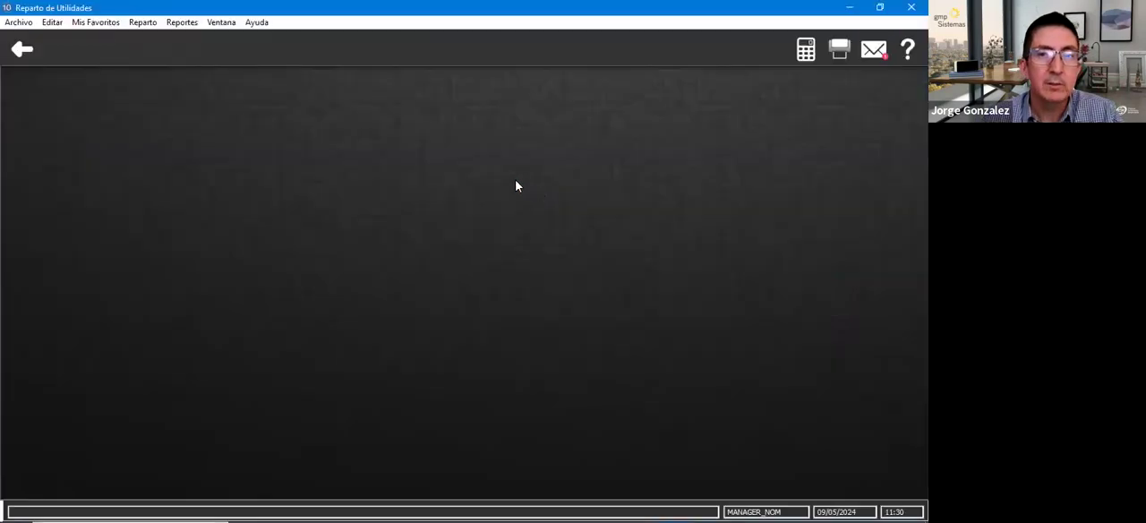
{"action": "left_click", "coordinate": [143, 23]}
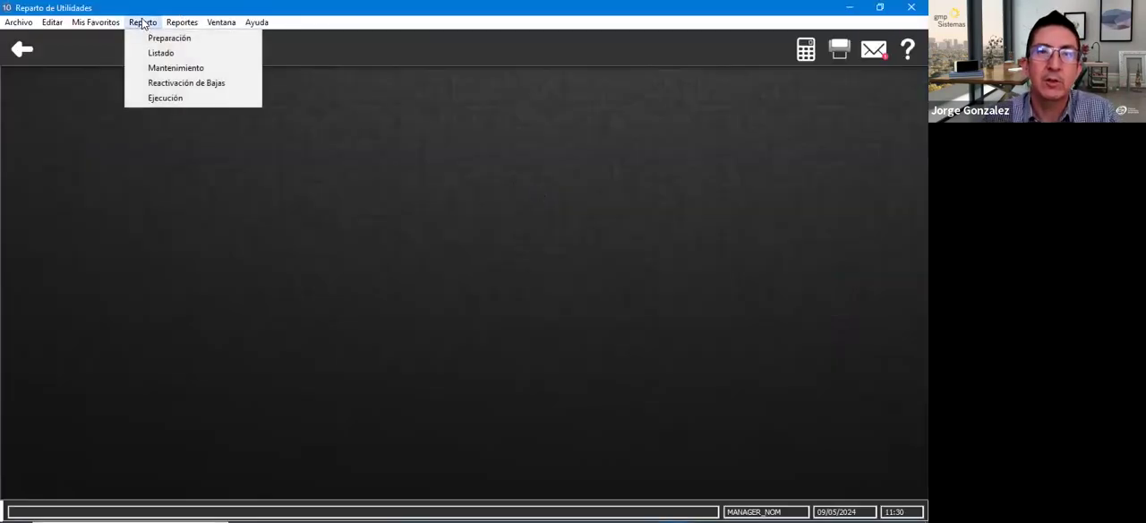
{"action": "left_click", "coordinate": [188, 46]}
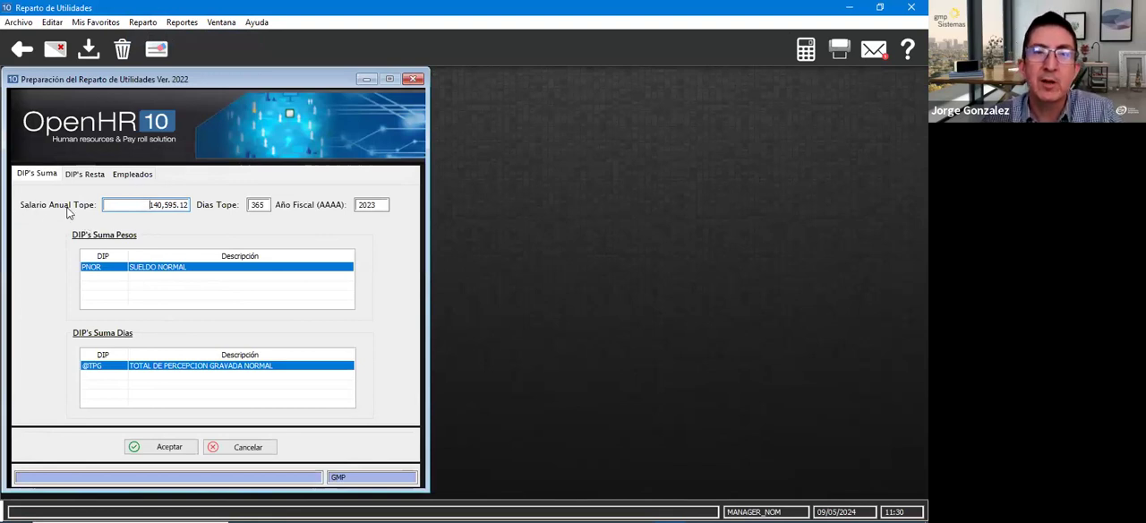
{"action": "left_click_drag", "start_coordinate": [120, 205], "coordinate": [242, 211]}
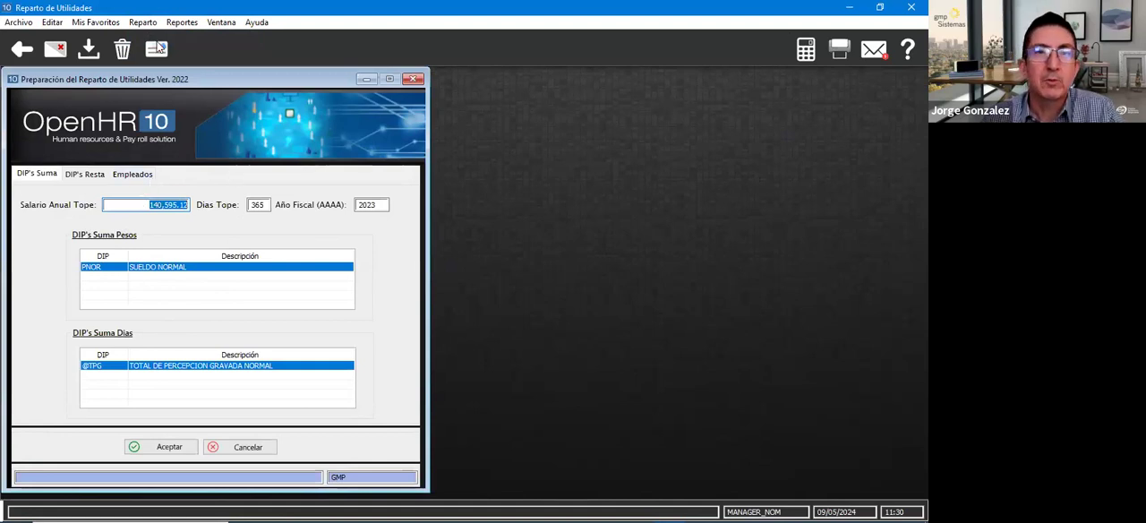
- Open the listing that precedes profit sharing and set its type to Salario Anual Tope
{"action": "left_click", "coordinate": [141, 23]}
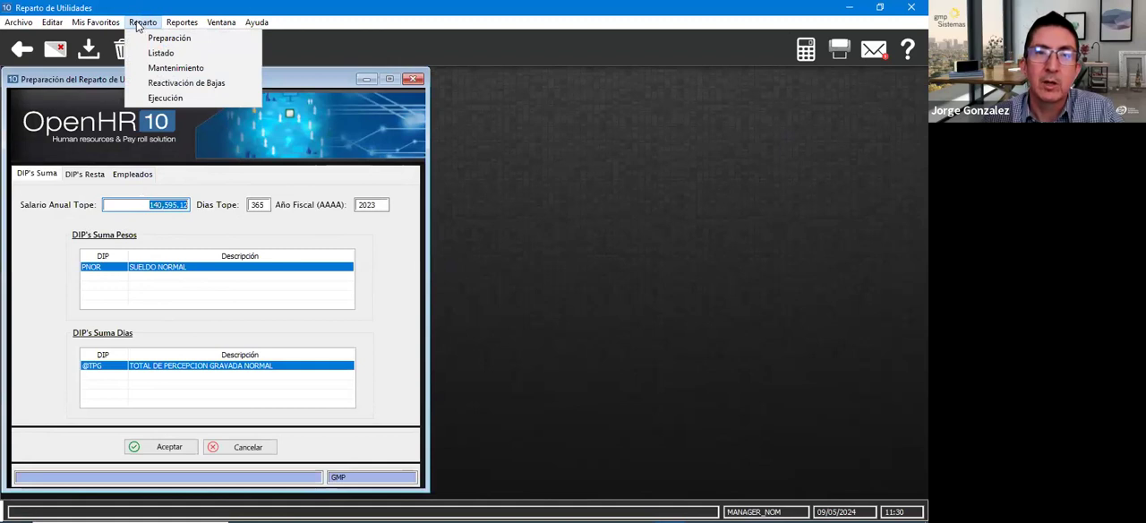
{"action": "left_click", "coordinate": [159, 53]}
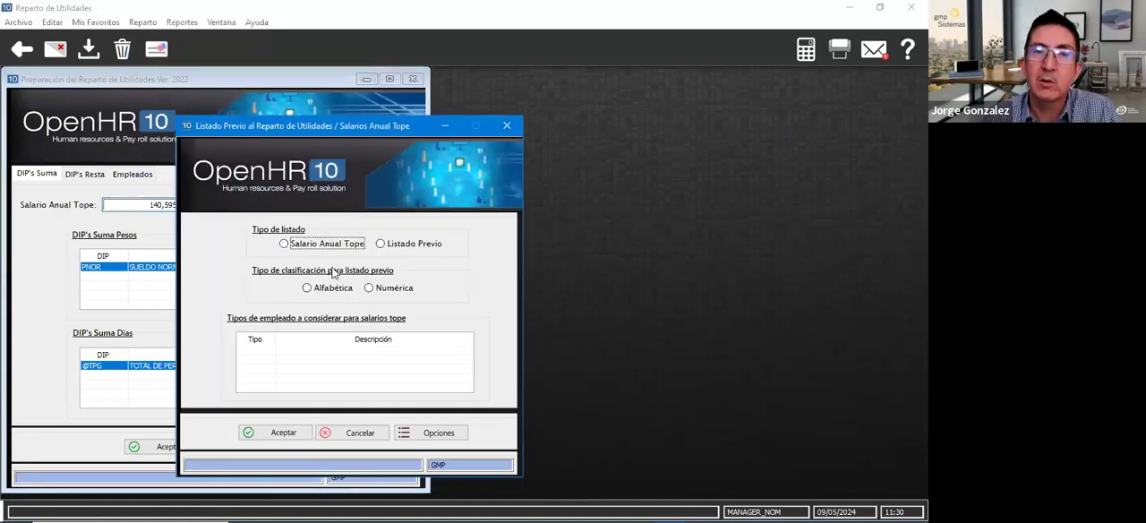
{"action": "left_click", "coordinate": [284, 245]}
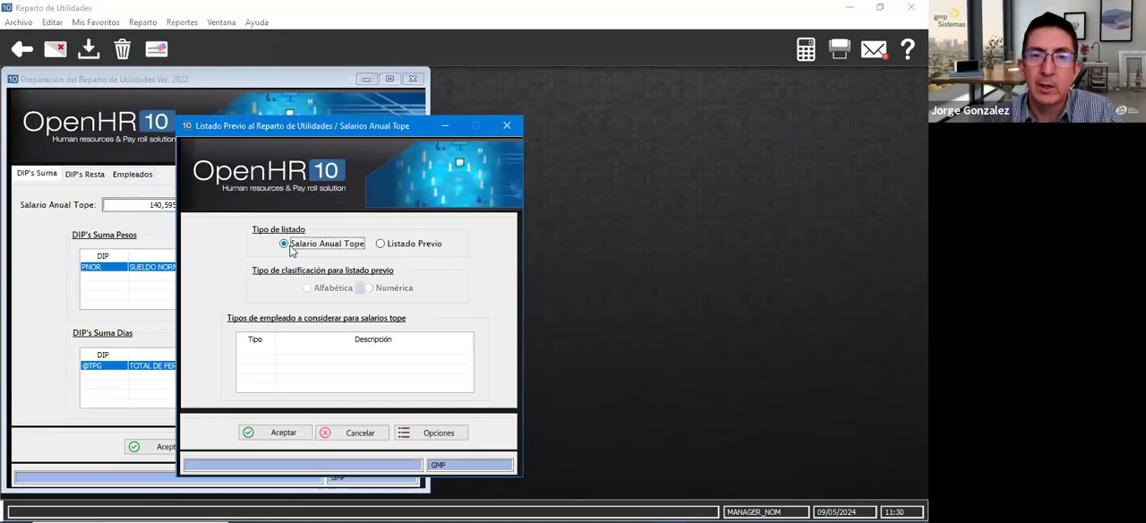
{"action": "left_click", "coordinate": [396, 249]}
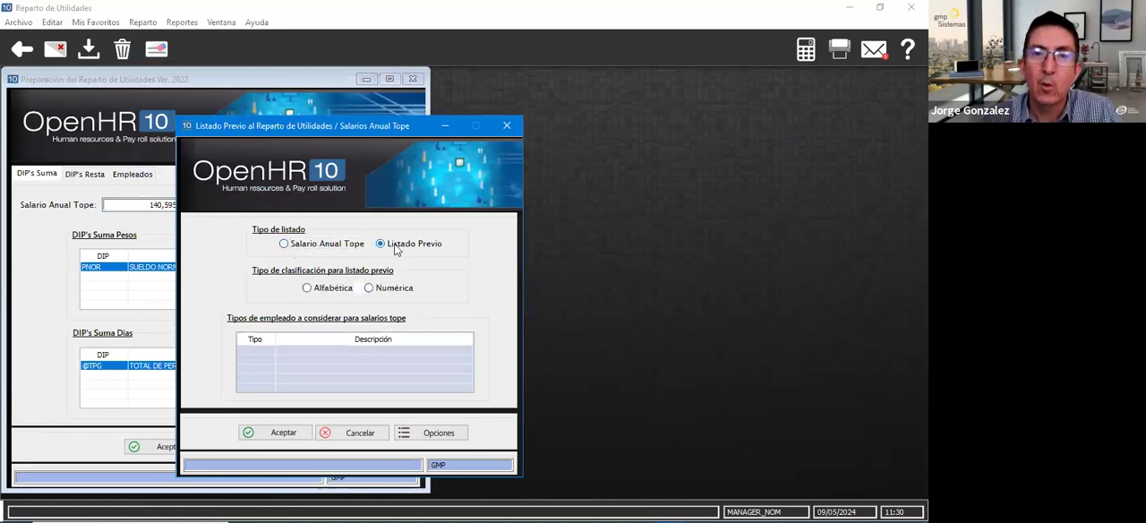
{"action": "left_click", "coordinate": [284, 248]}
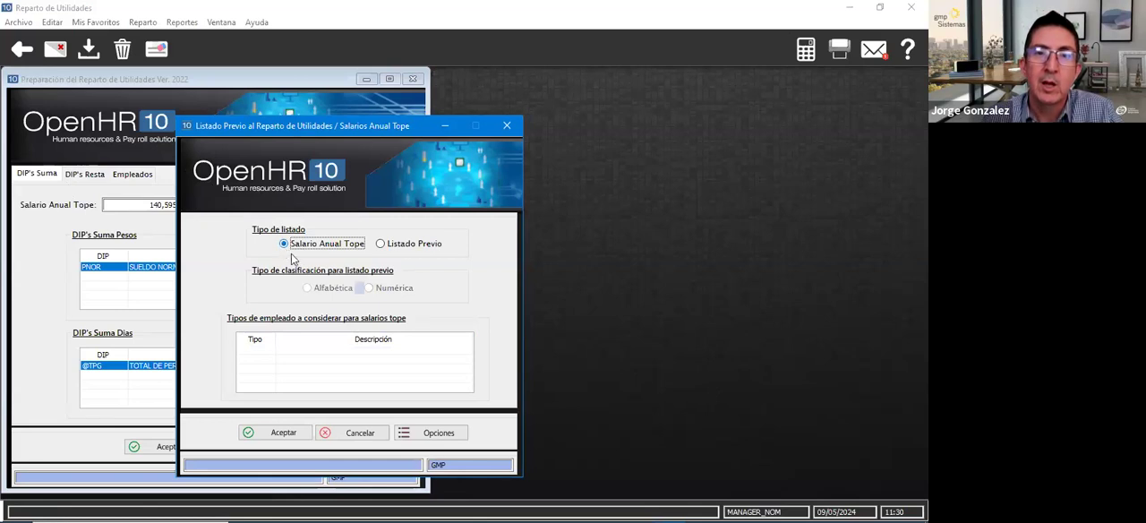
- Try employee type 2 and then type 4, Eventual sindicalizado, as the type considered for the salary cap listing
{"action": "left_click", "coordinate": [254, 350]}
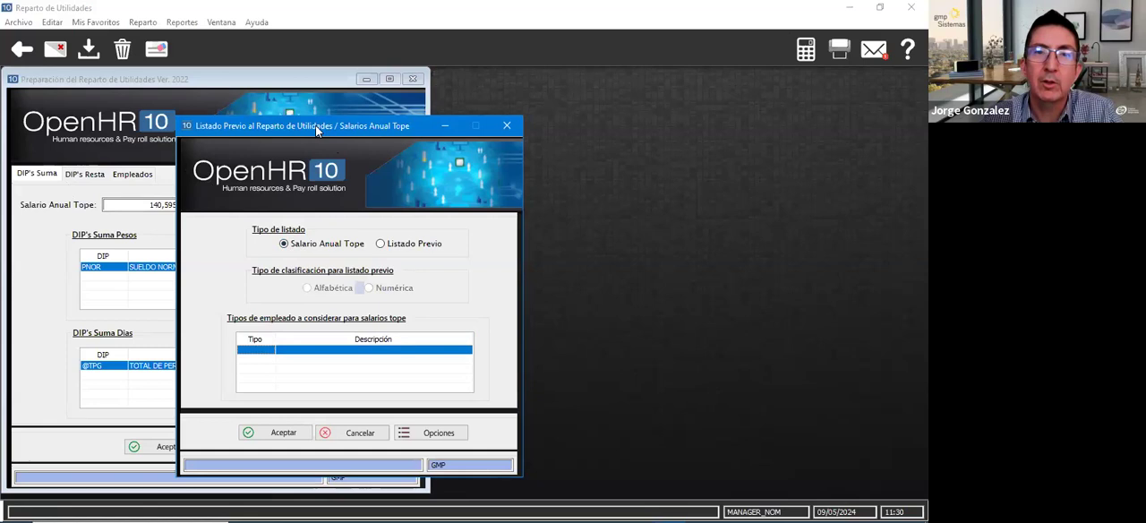
{"action": "left_click_drag", "start_coordinate": [314, 134], "coordinate": [322, 81]}
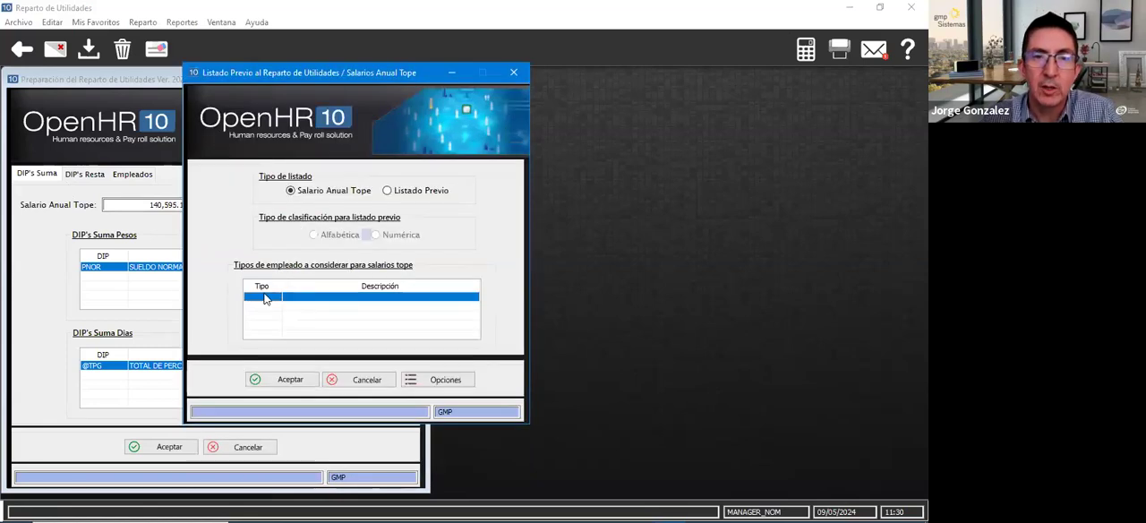
{"action": "type", "text": "2"}
{"action": "key", "text": "Return"}
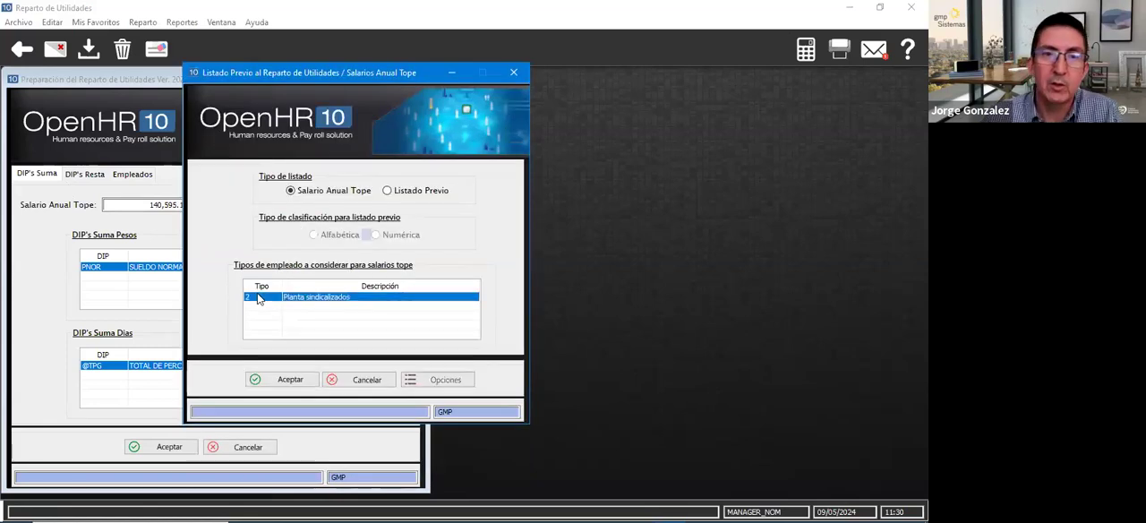
{"action": "left_click", "coordinate": [255, 298]}
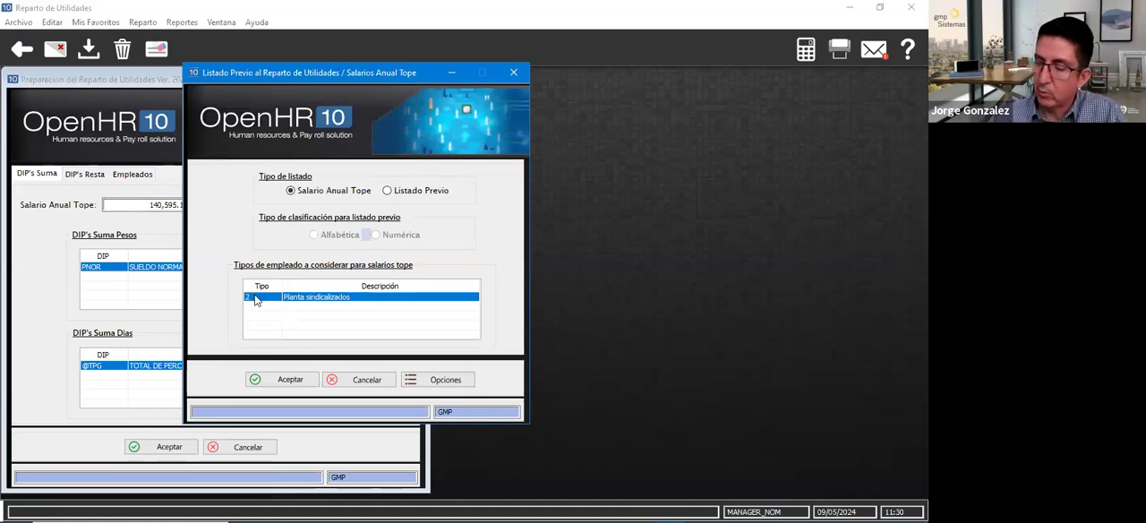
{"action": "type", "text": "4"}
{"action": "key", "text": "Return"}
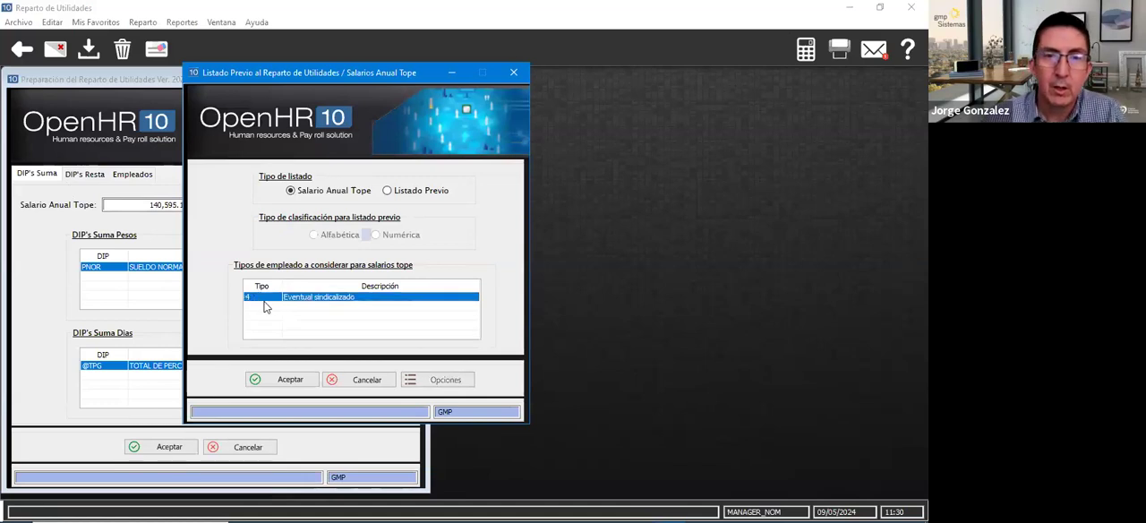
{"action": "left_click", "coordinate": [275, 307]}
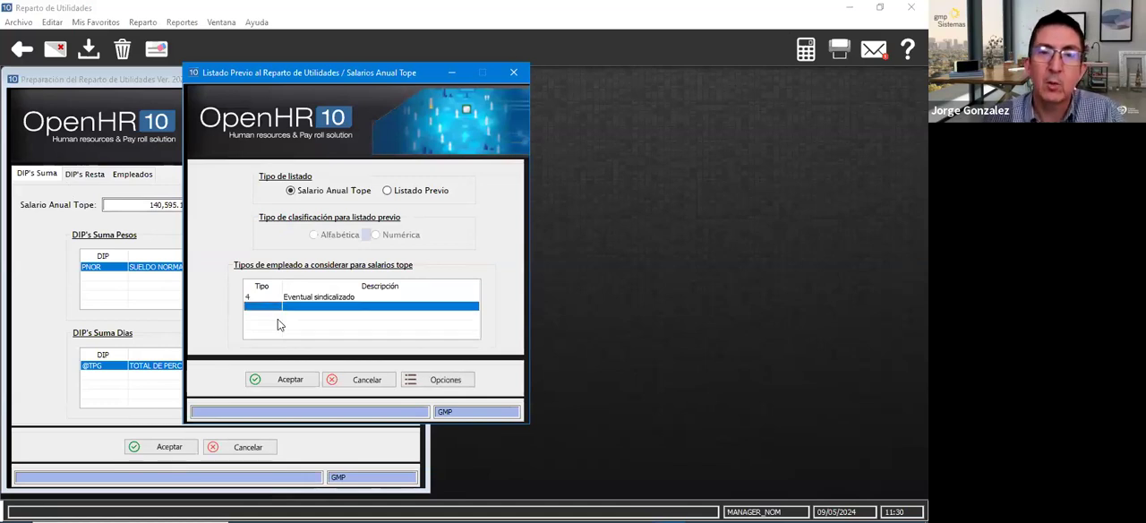
{"action": "left_click", "coordinate": [283, 379]}
- Replace employee type 4 with 02 EVENTUAL from the employee type catalogue and generate the annual salary cap report
{"action": "left_click", "coordinate": [314, 305]}
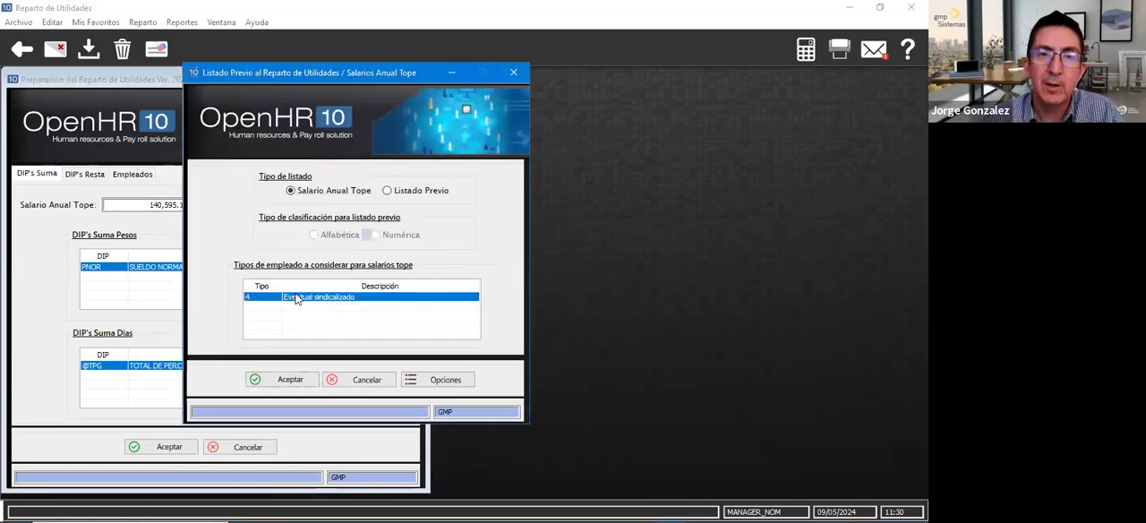
{"action": "key", "text": "Delete"}
{"action": "key", "text": "Down"}
{"action": "key", "text": "Up"}
{"action": "left_click", "coordinate": [439, 379]}
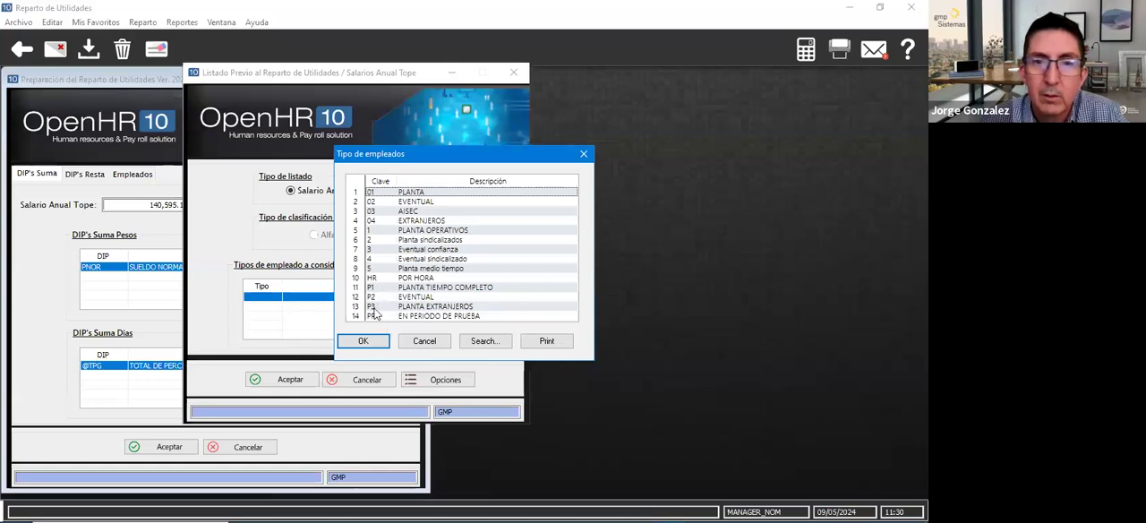
{"action": "double_click", "coordinate": [379, 203]}
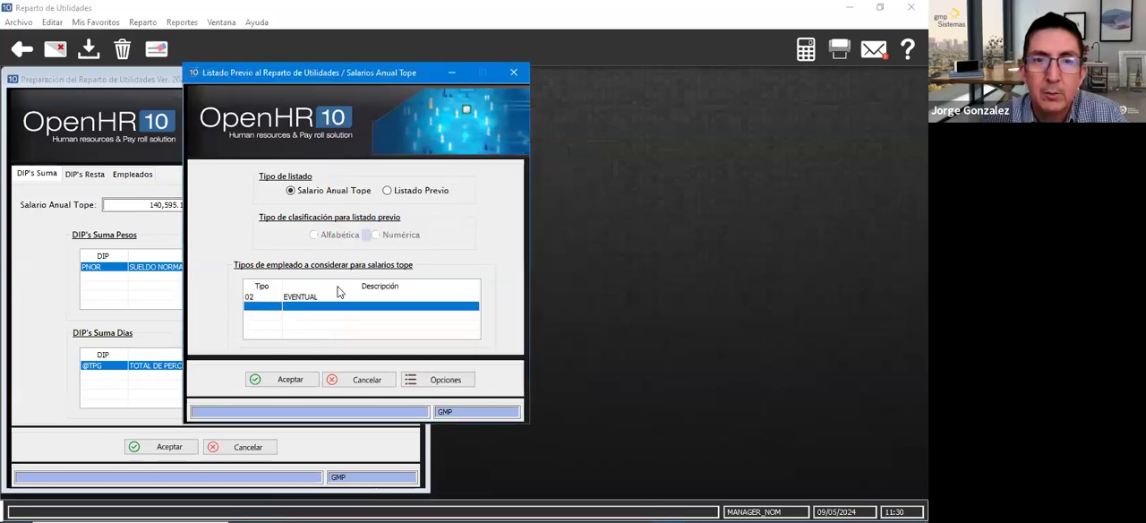
{"action": "left_click", "coordinate": [286, 385]}
{"action": "left_click", "coordinate": [196, 417]}
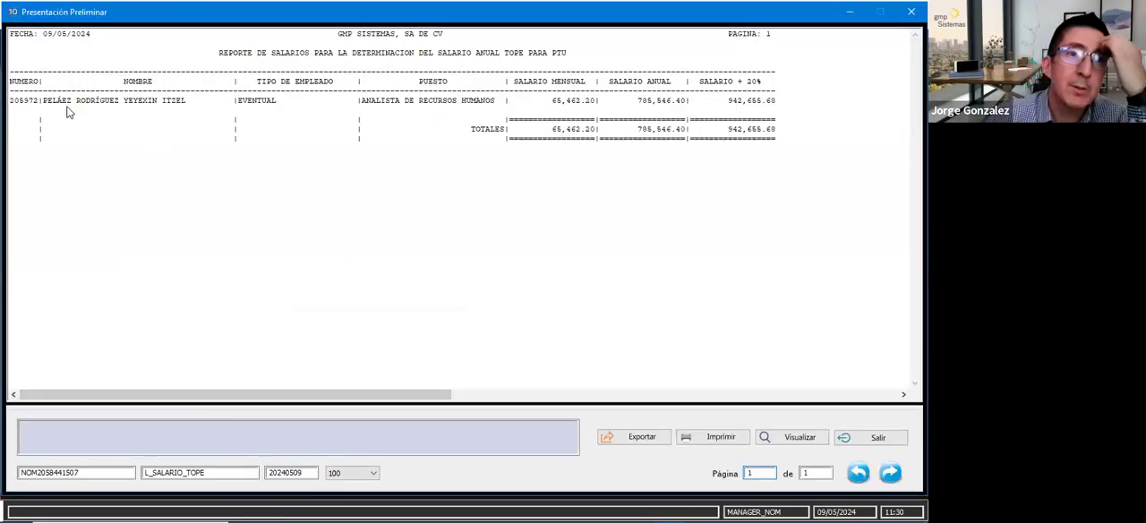
- Examine the monthly, annual and plus 20% salaries of the EVENTUAL report and close the preview
{"action": "left_click", "coordinate": [75, 108]}
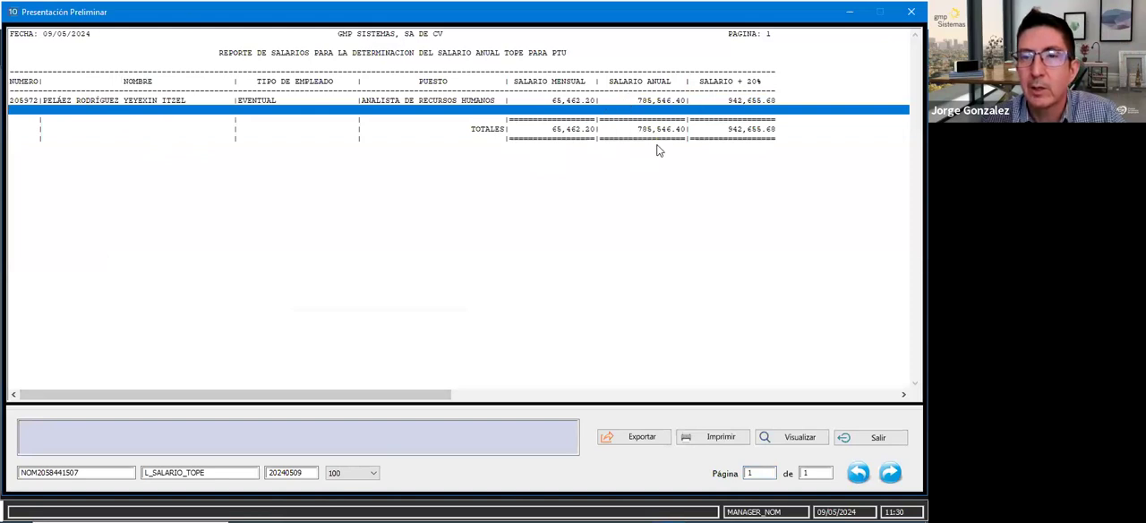
{"action": "left_click_drag", "start_coordinate": [747, 119], "coordinate": [731, 153]}
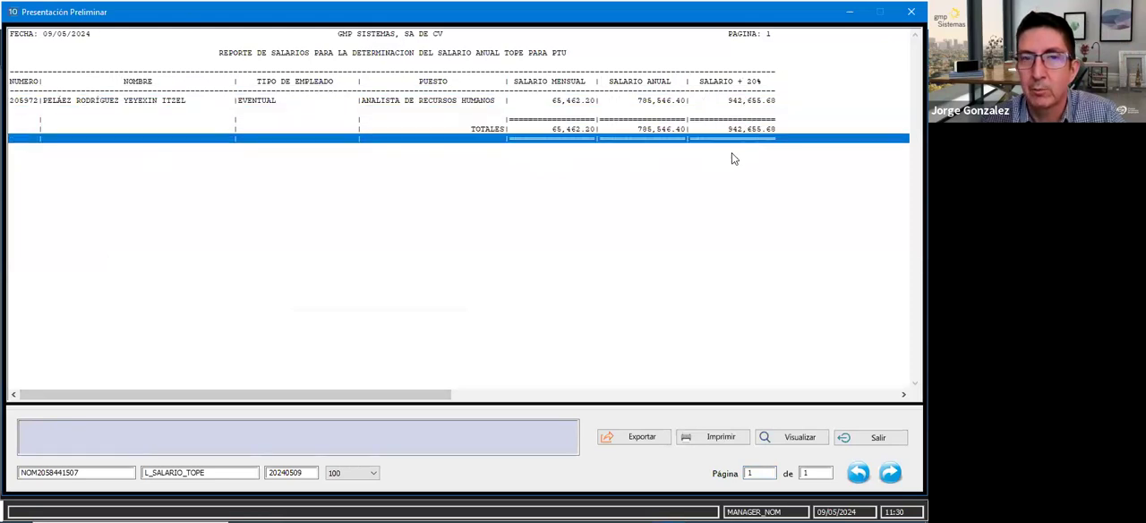
{"action": "left_click", "coordinate": [885, 437]}
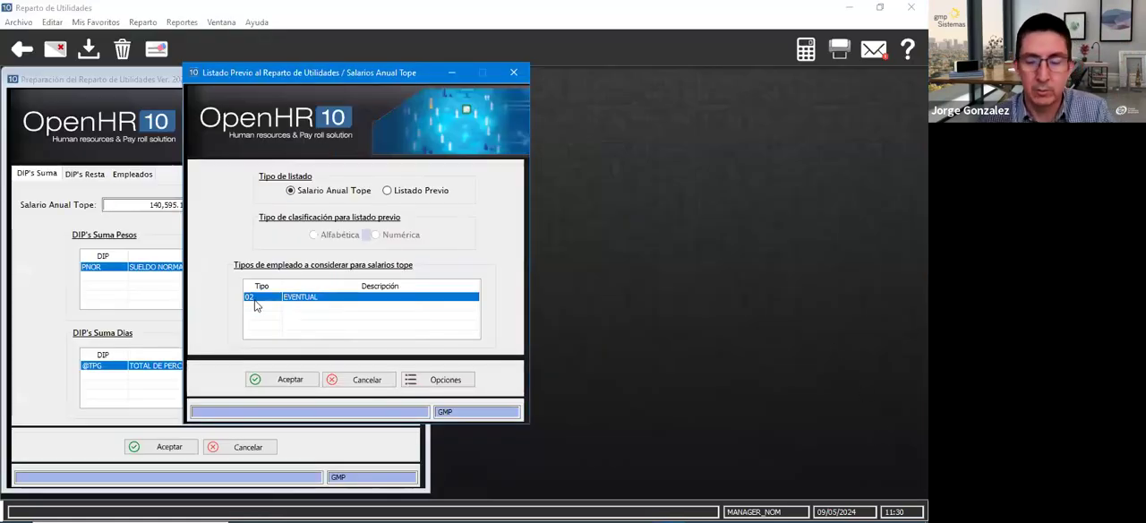
- Remove employee type 02 from the listing, generate the salary cap report without a type filter and review its salaries
{"action": "key", "text": "Delete"}
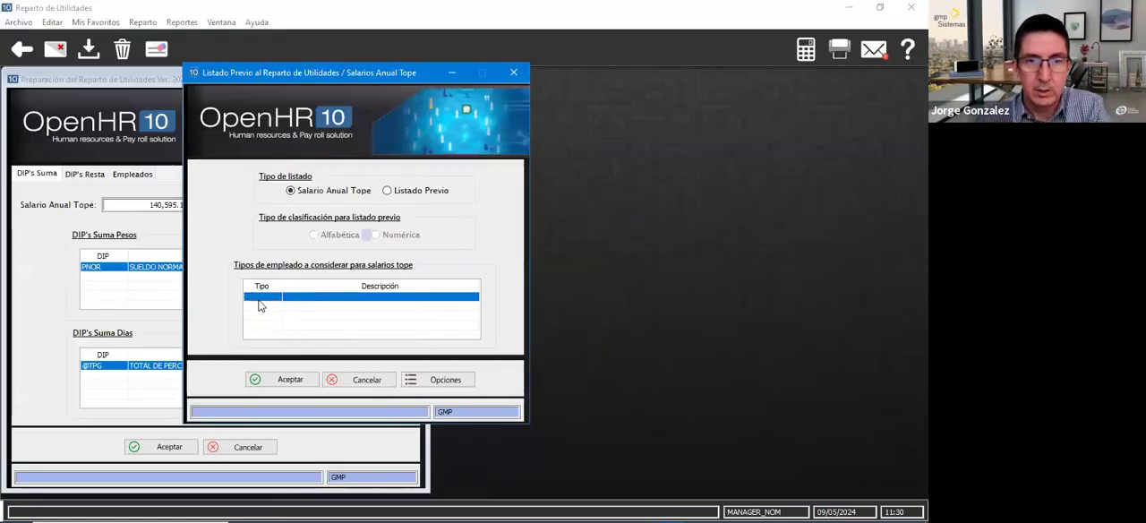
{"action": "left_click", "coordinate": [285, 379]}
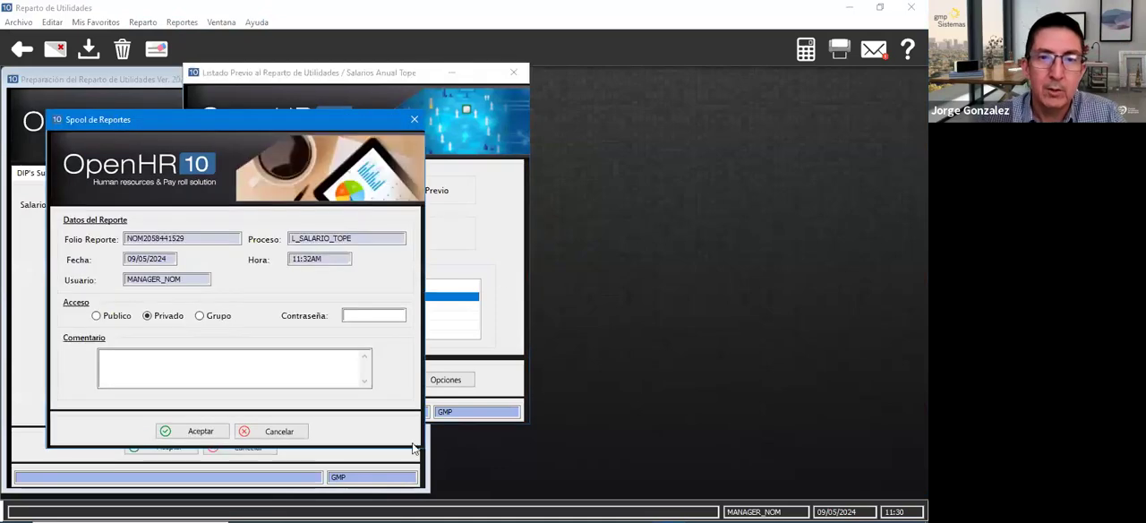
{"action": "left_click", "coordinate": [192, 432]}
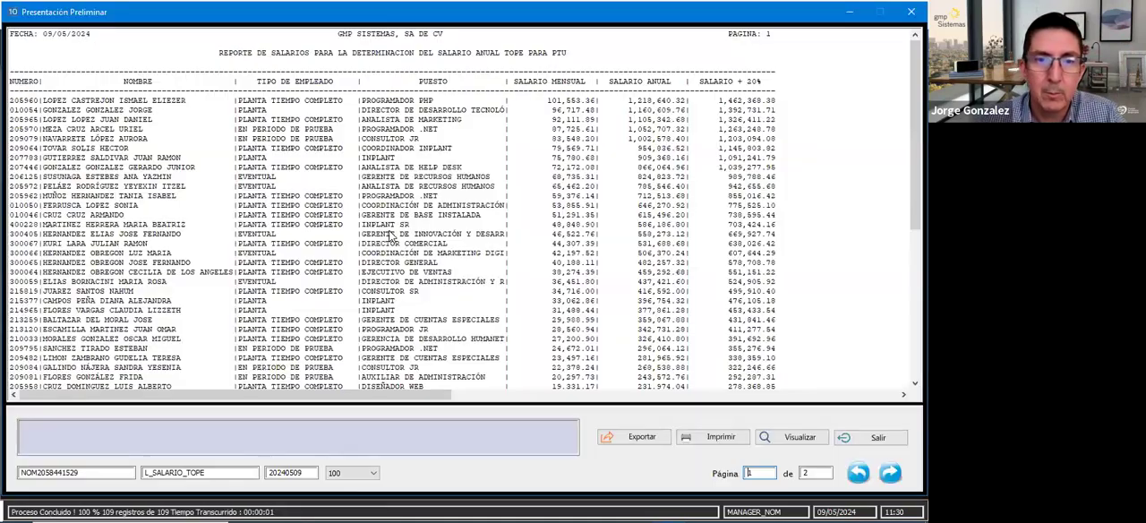
{"action": "scroll", "coordinate": [341, 256], "scroll_direction": "down", "scroll_amount": 6}
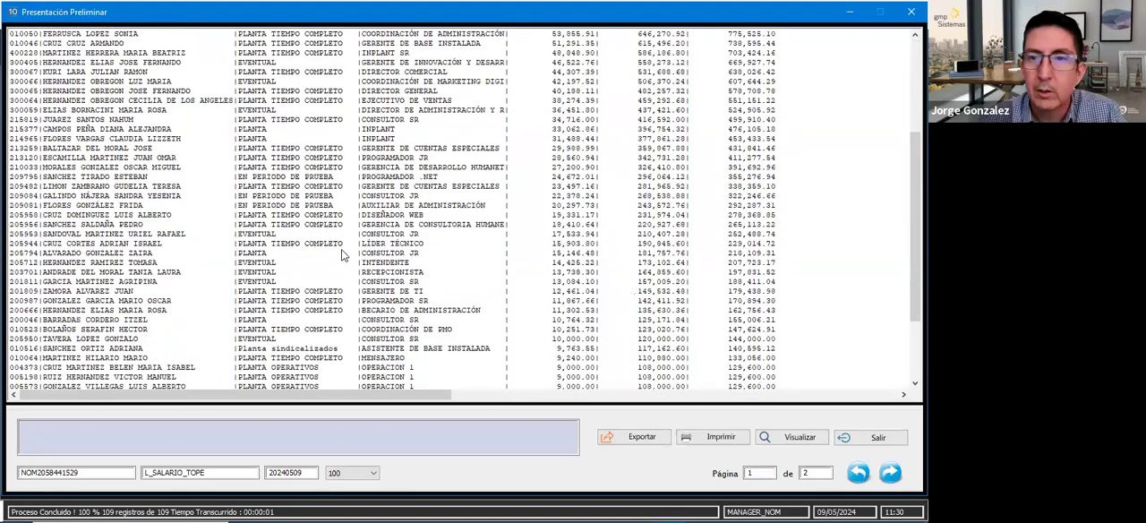
{"action": "scroll", "coordinate": [342, 255], "scroll_direction": "down", "scroll_amount": 4}
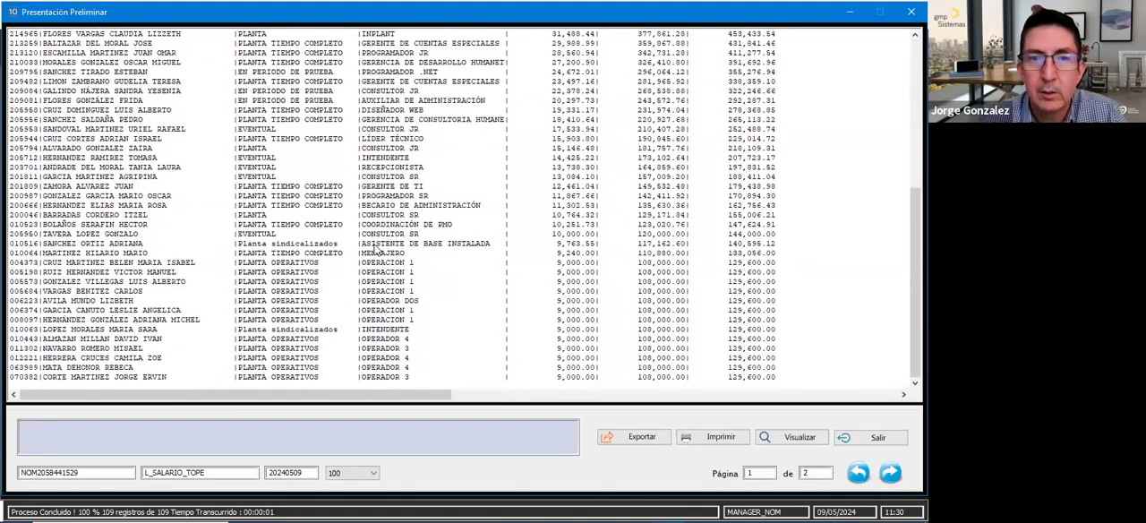
- Leave the salary cap report and its listing, and set Salario Anual Tope in the profit sharing preparation to 120,900.00
{"action": "left_click", "coordinate": [115, 265]}
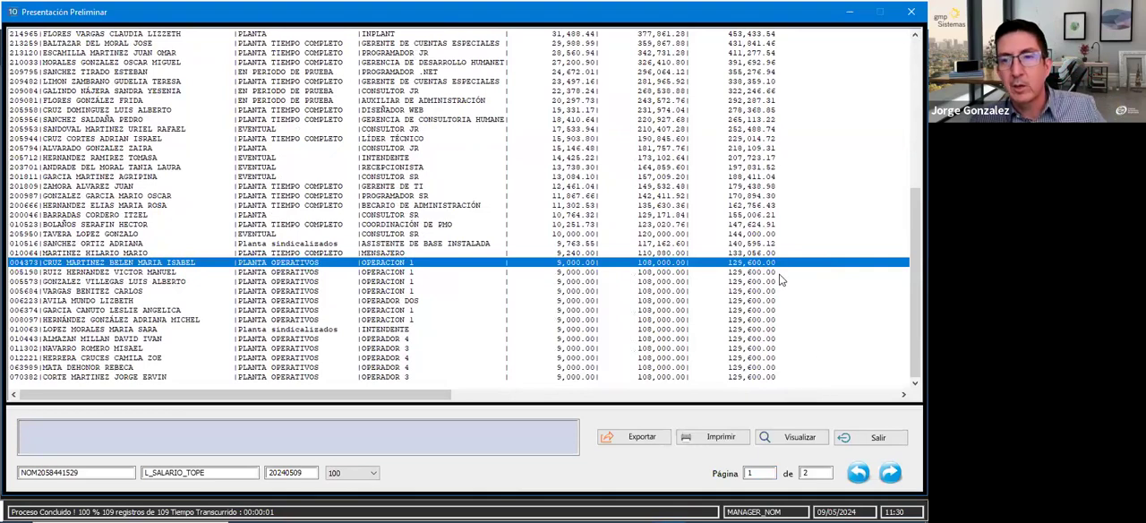
{"action": "key", "text": "alt+Tab"}
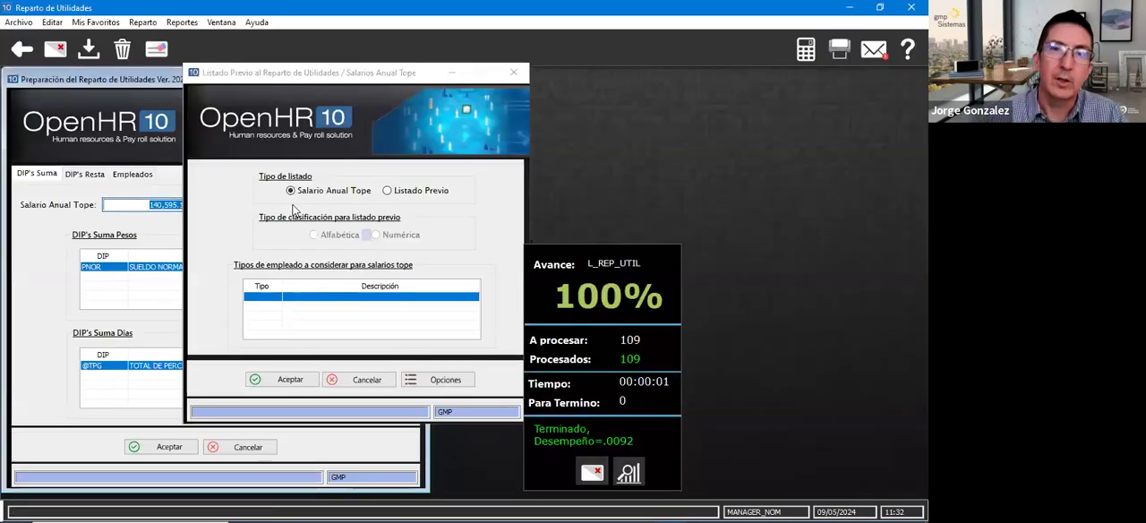
{"action": "left_click", "coordinate": [514, 71]}
{"action": "type", "text": "120900"}
{"action": "key", "text": "Tab"}
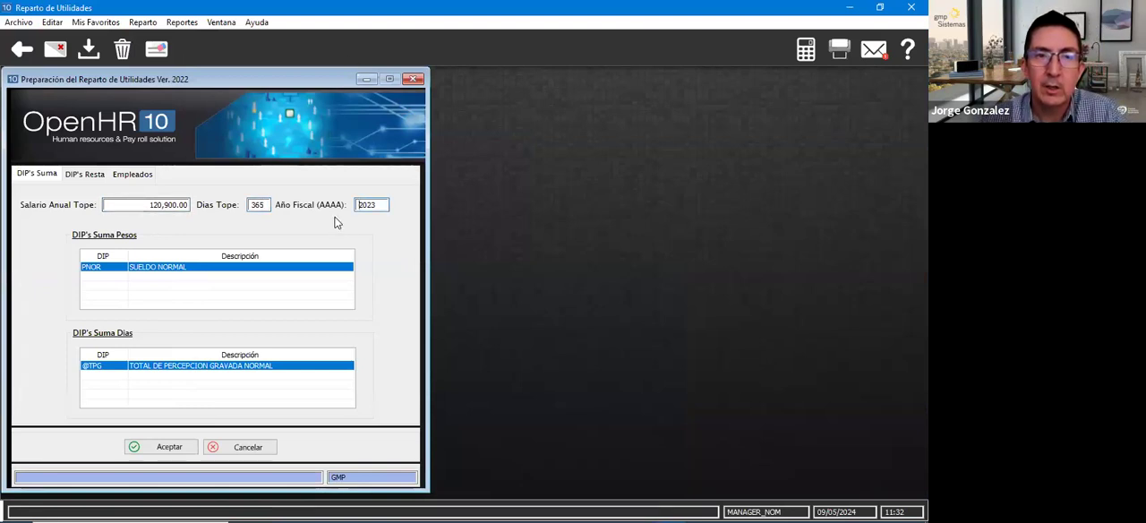
{"action": "double_click", "coordinate": [378, 205]}
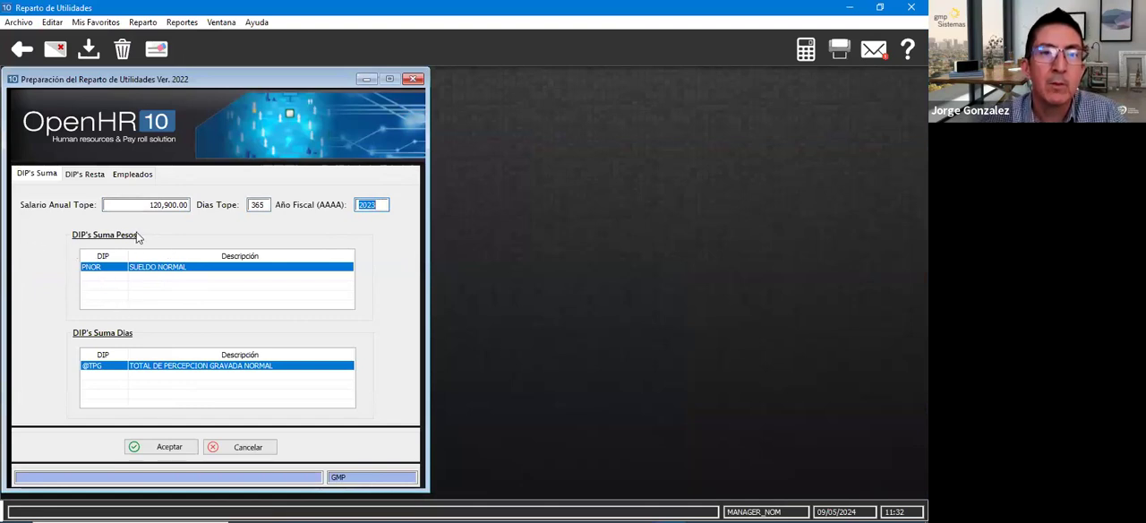
- Review the DIPs that add and subtract pesos and days, and the employees excluded from the profit sharing
{"action": "left_click", "coordinate": [105, 276]}
{"action": "key", "text": "Up"}
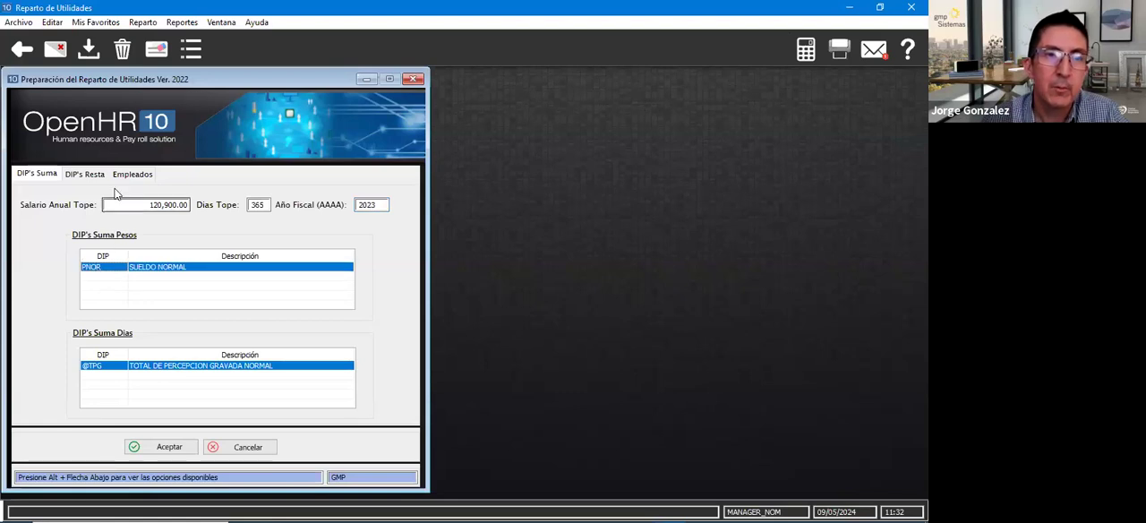
{"action": "left_click", "coordinate": [114, 375]}
{"action": "key", "text": "Up"}
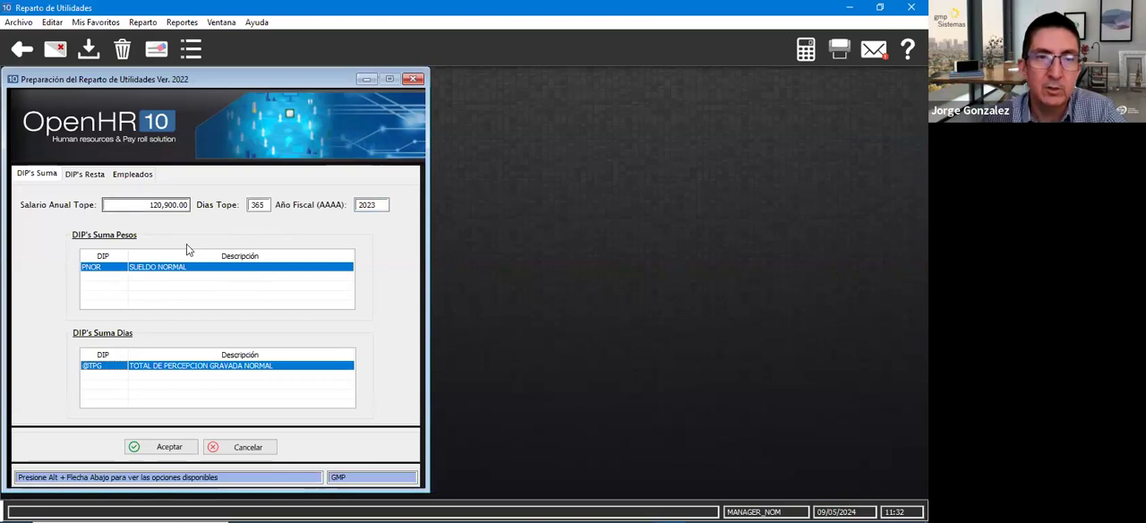
{"action": "left_click", "coordinate": [104, 376]}
{"action": "left_click", "coordinate": [85, 175]}
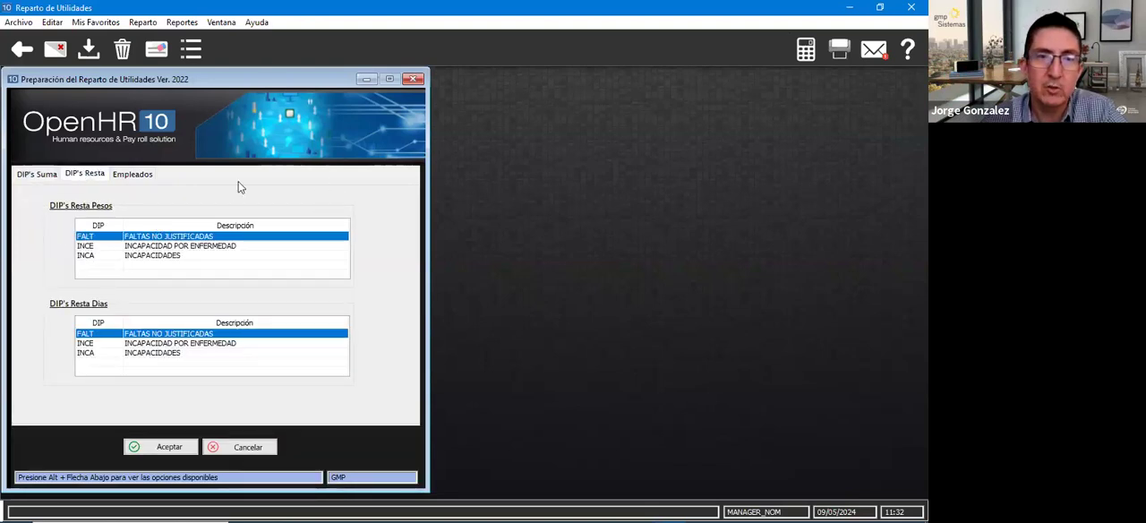
{"action": "left_click", "coordinate": [107, 246]}
{"action": "left_click", "coordinate": [99, 256]}
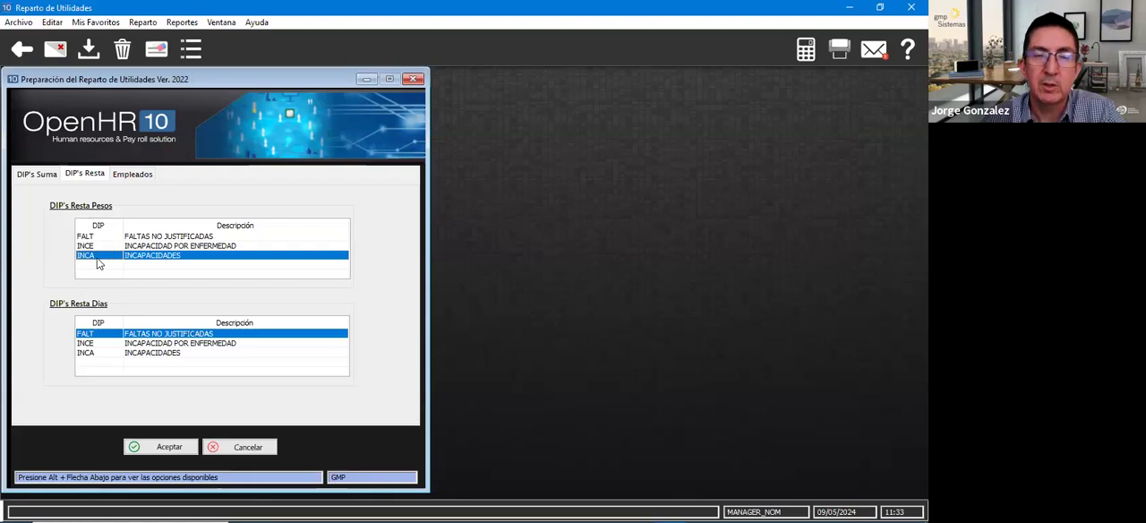
{"action": "left_click", "coordinate": [132, 175]}
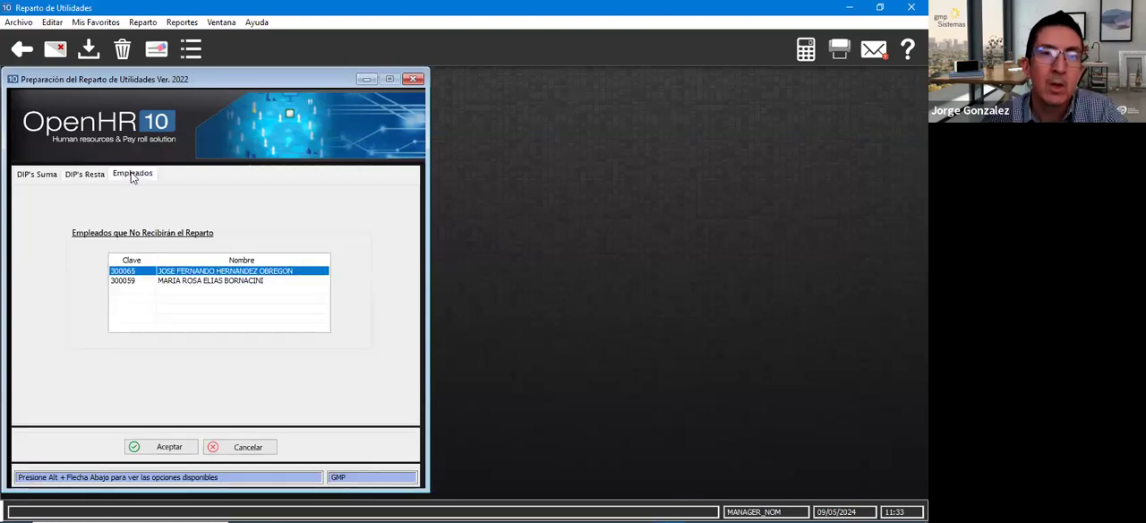
{"action": "left_click", "coordinate": [133, 290]}
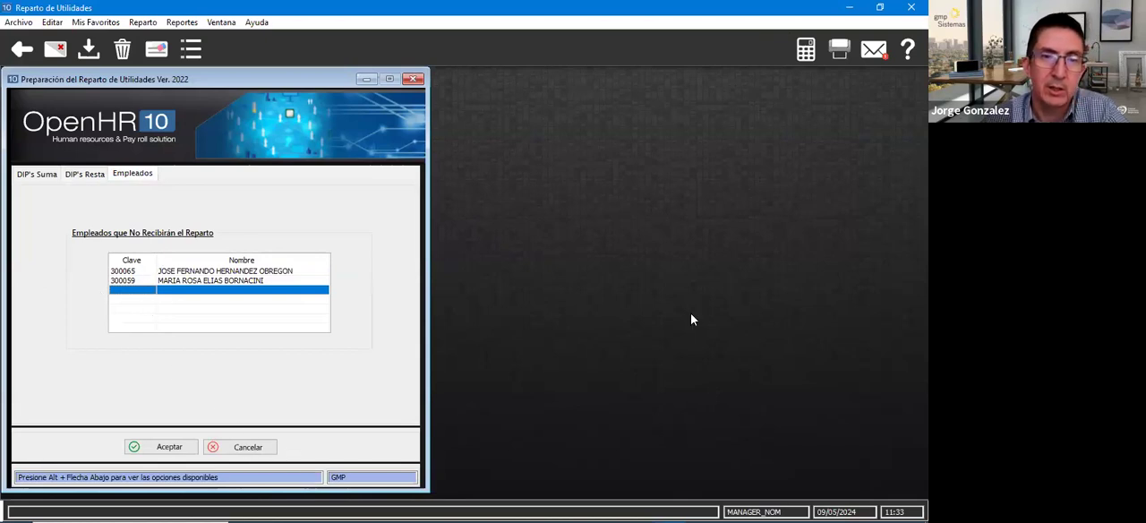
- Run the profit sharing preparation, dismiss its progress display and close the preparation form
{"action": "left_click", "coordinate": [162, 445]}
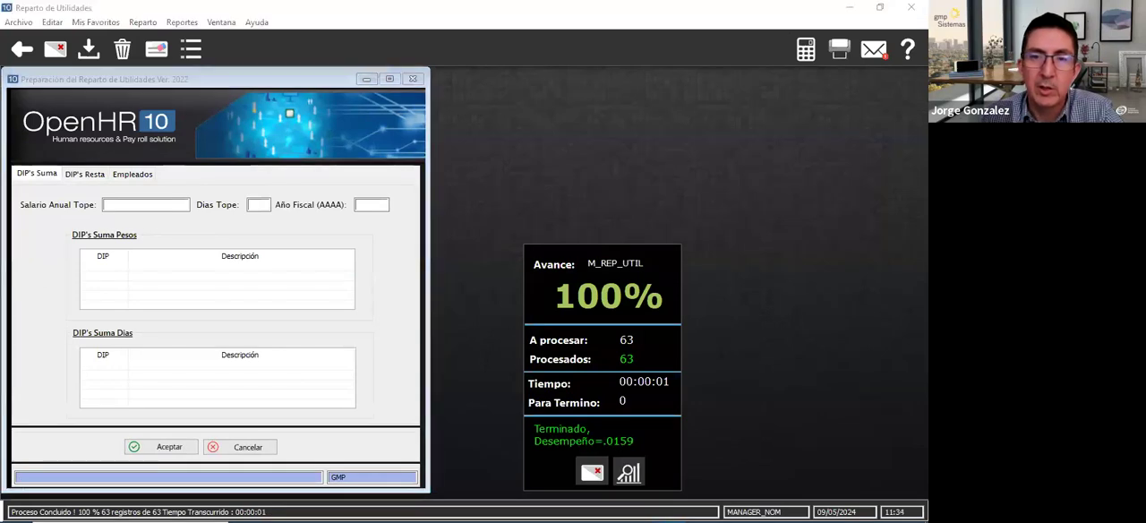
{"action": "left_click", "coordinate": [592, 474]}
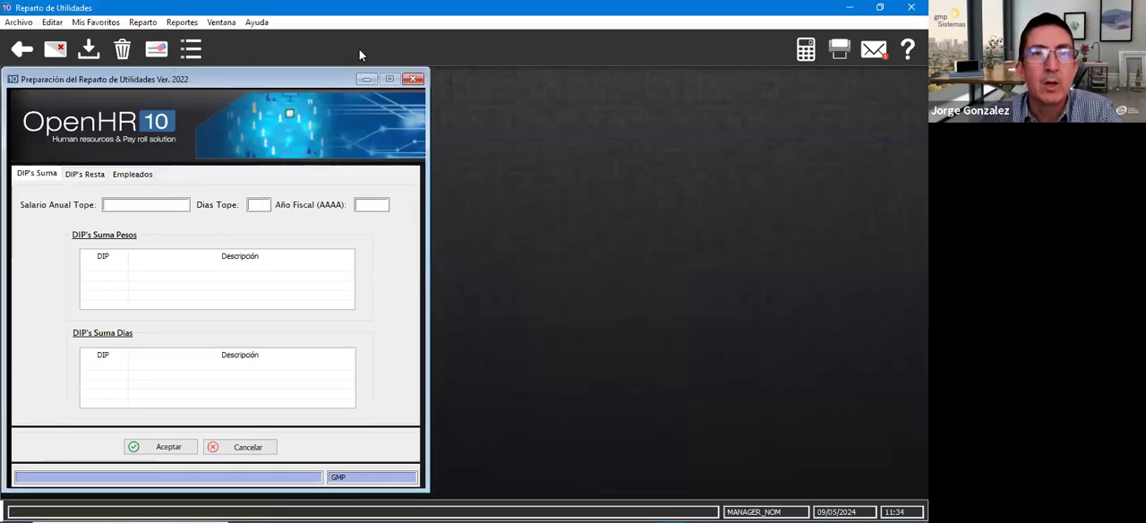
{"action": "left_click", "coordinate": [413, 79]}
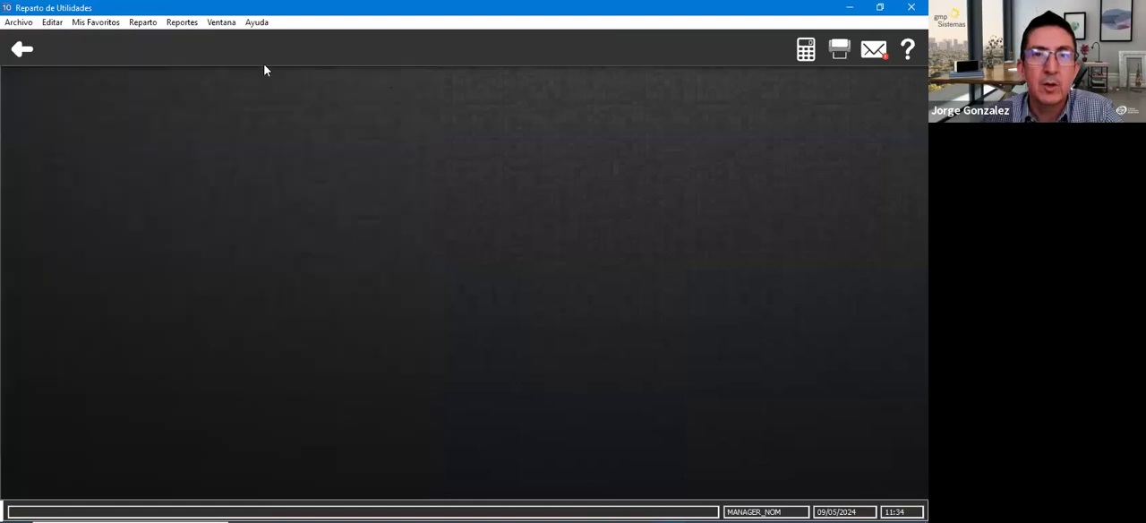
- Generate the Listado Previo of the profit sharing with Numérica classification
{"action": "left_click", "coordinate": [95, 22]}
{"action": "mouse_move", "coordinate": [140, 25]}
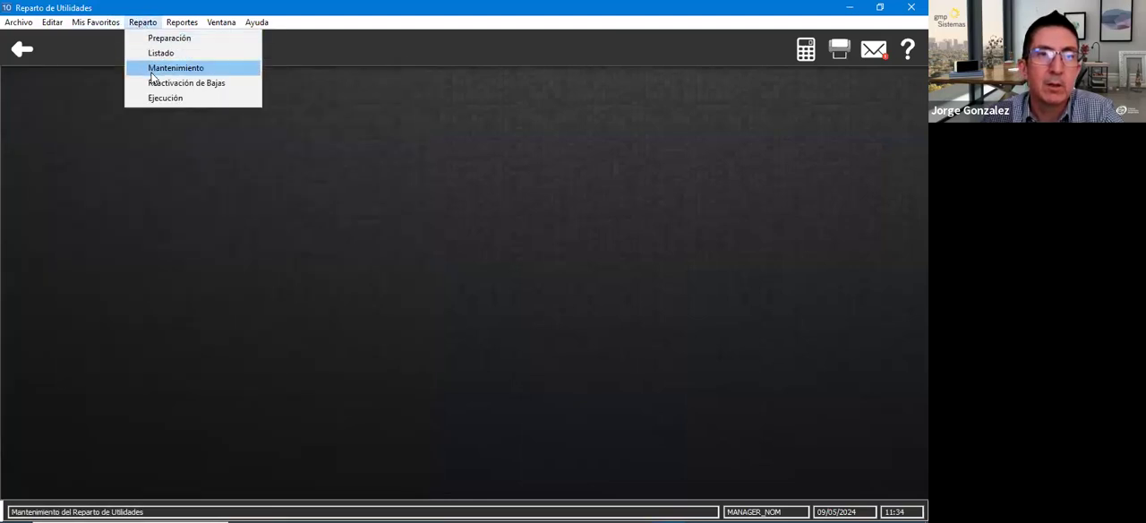
{"action": "left_click", "coordinate": [154, 56]}
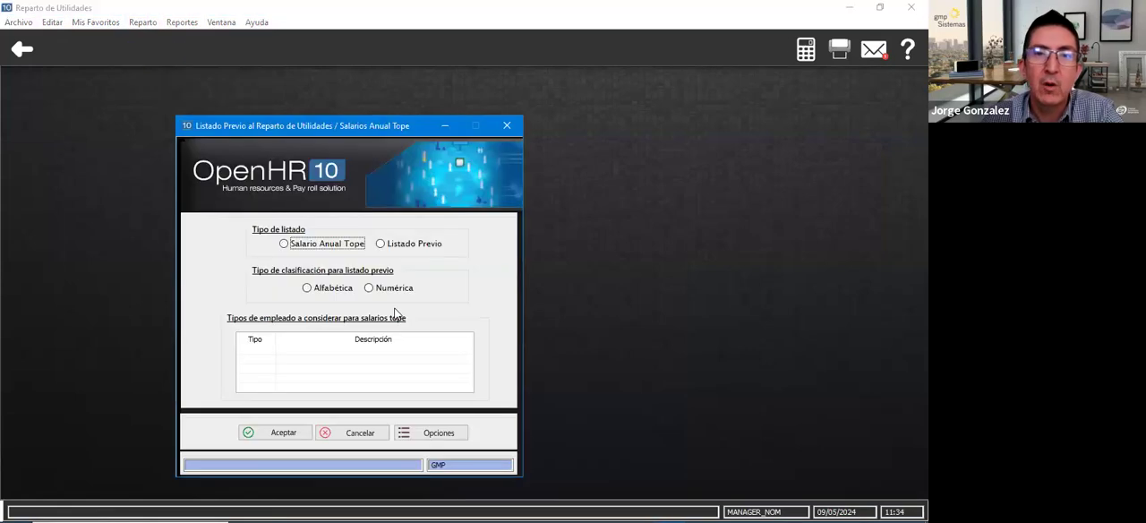
{"action": "left_click", "coordinate": [383, 245]}
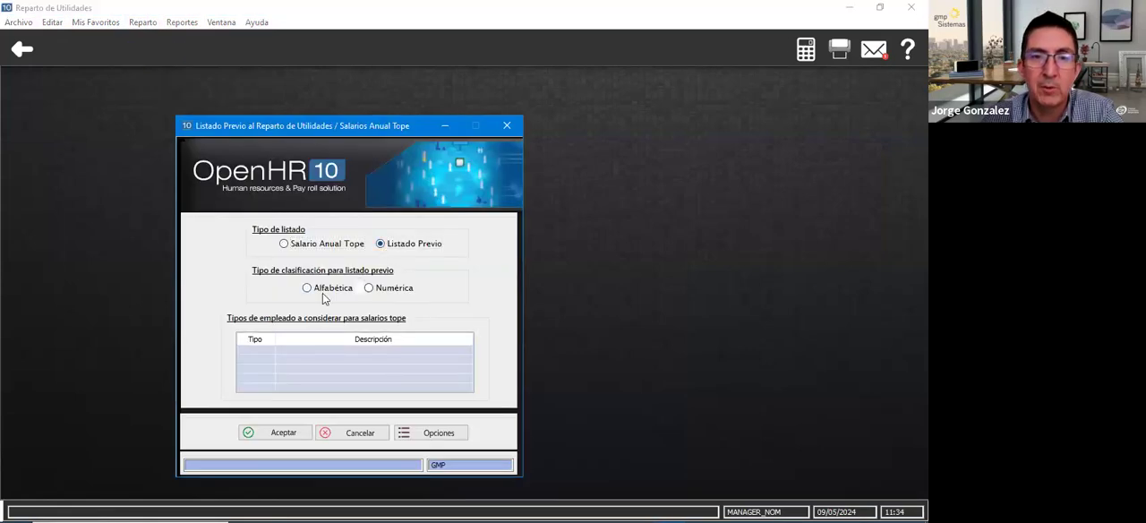
{"action": "left_click", "coordinate": [369, 288]}
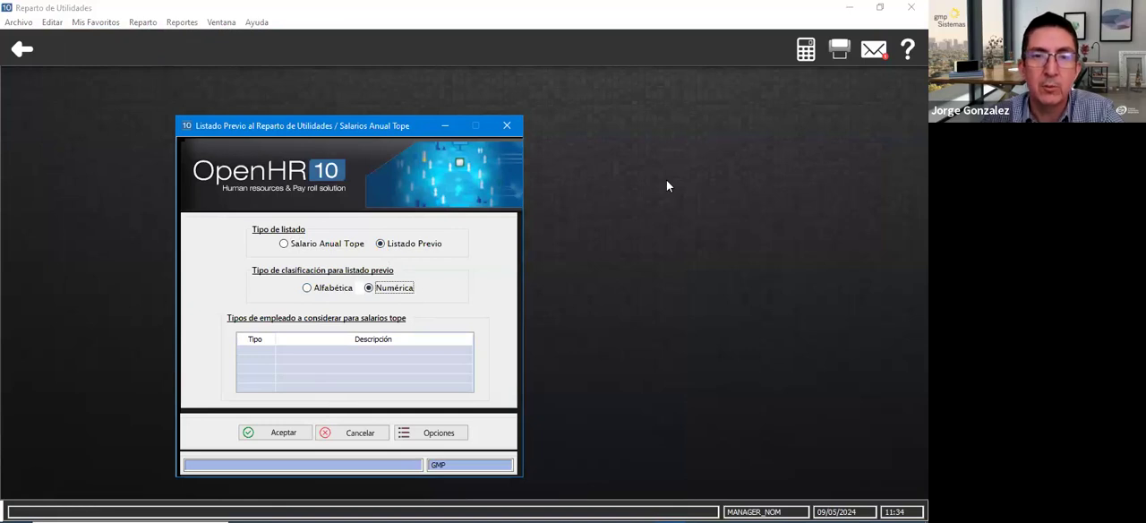
{"action": "left_click", "coordinate": [274, 435]}
{"action": "left_click", "coordinate": [192, 432]}
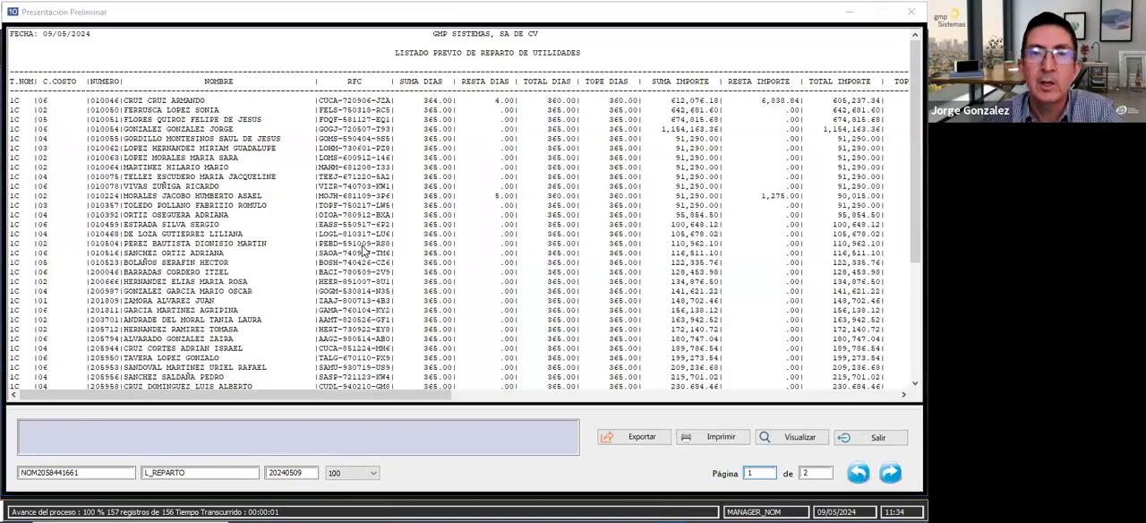
- Examine the cost centre, employee and added, subtracted, total and capped days columns of the preliminary listing
{"action": "left_click", "coordinate": [42, 127]}
{"action": "left_click", "coordinate": [69, 109]}
{"action": "left_click", "coordinate": [74, 131]}
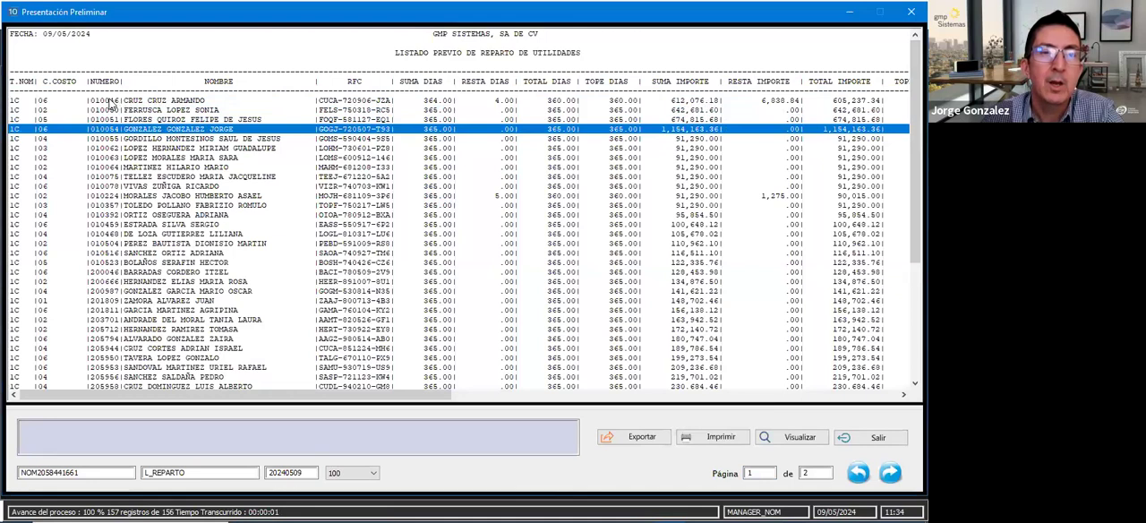
{"action": "left_click", "coordinate": [172, 101]}
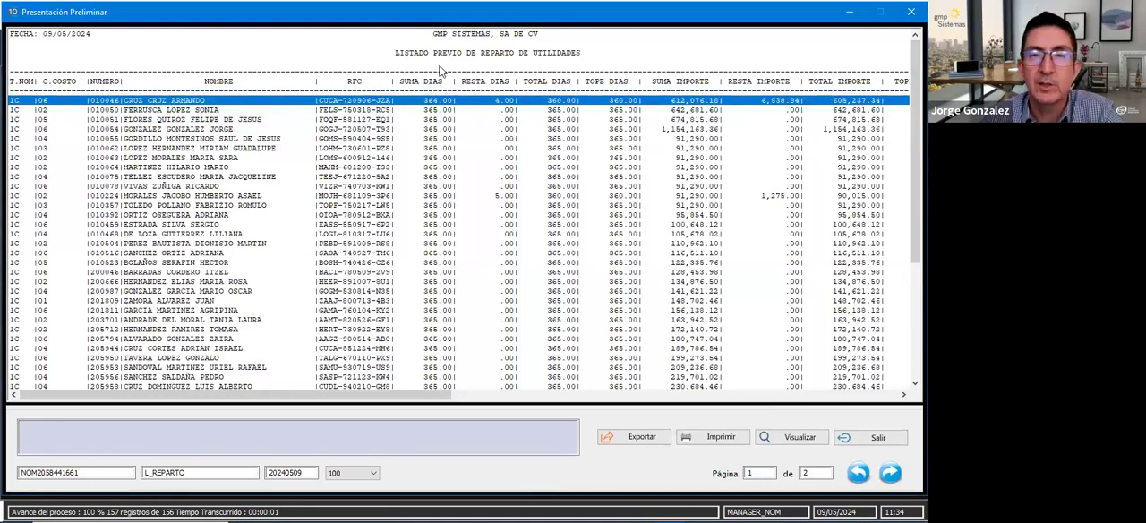
{"action": "left_click", "coordinate": [435, 119]}
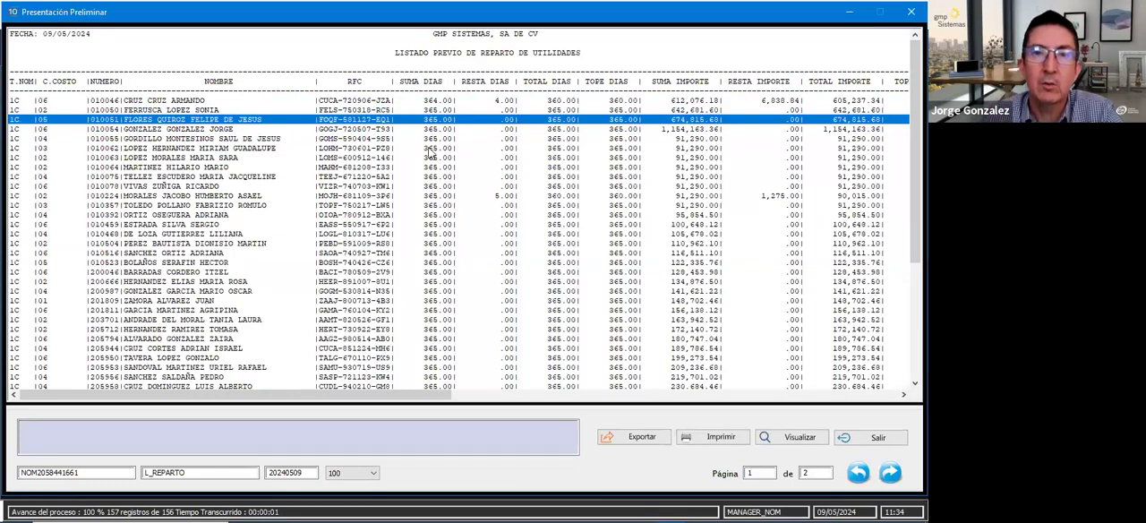
{"action": "left_click", "coordinate": [427, 101]}
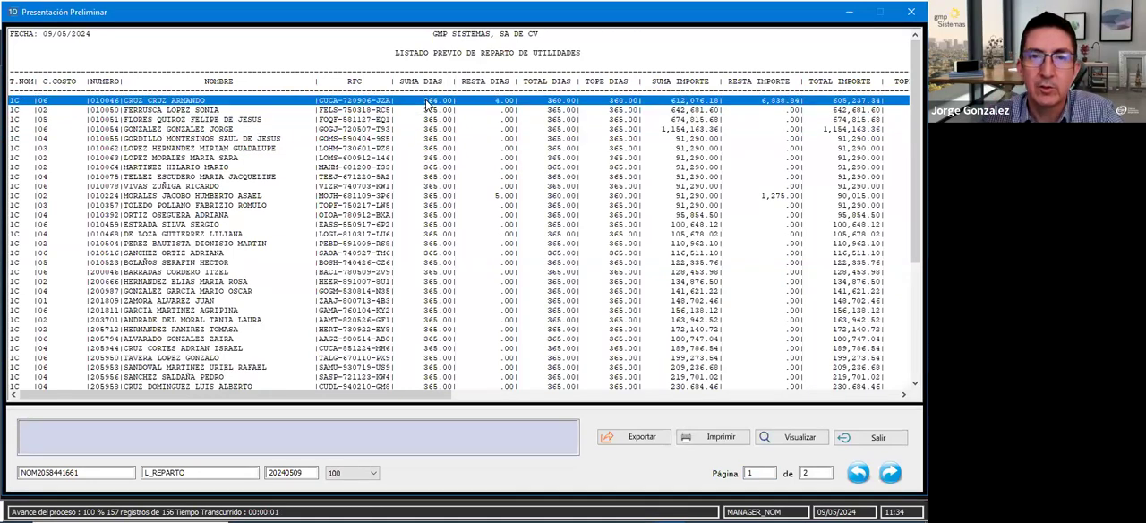
{"action": "left_click", "coordinate": [491, 110]}
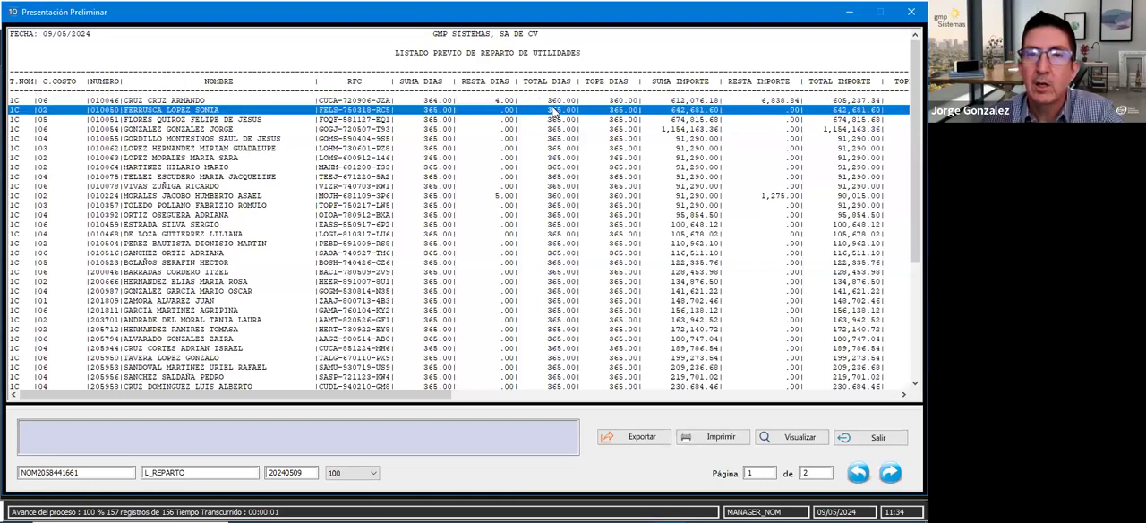
{"action": "key", "text": "Up"}
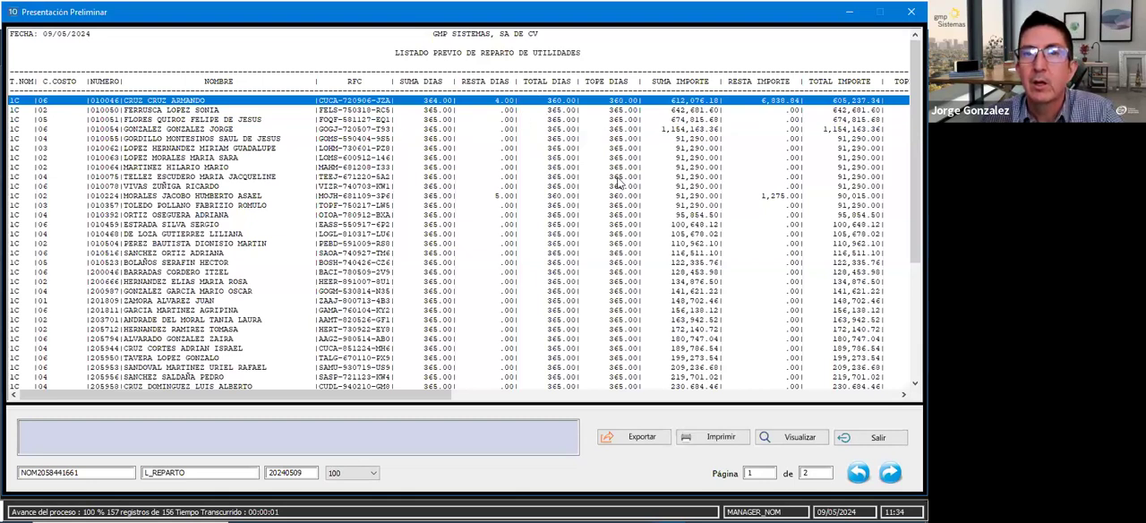
{"action": "left_click", "coordinate": [612, 111]}
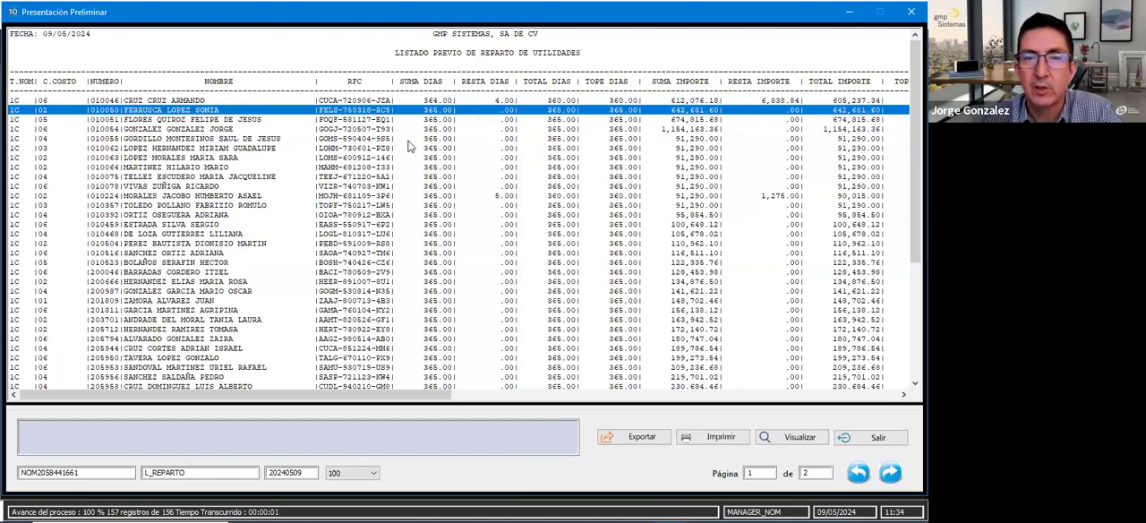
{"action": "left_click", "coordinate": [633, 136]}
{"action": "left_click", "coordinate": [633, 132]}
{"action": "left_click", "coordinate": [436, 195]}
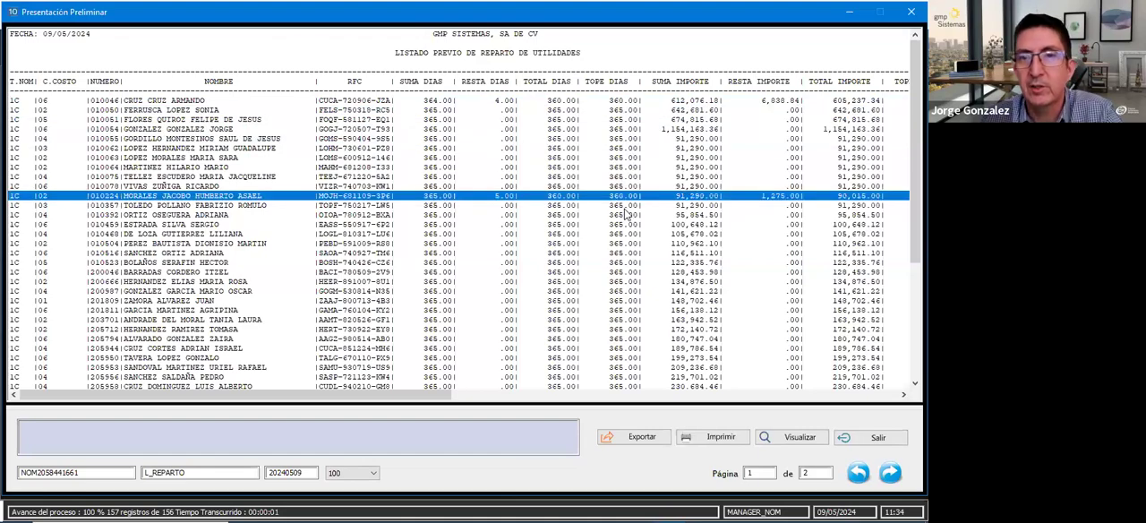
{"action": "scroll", "coordinate": [622, 212], "scroll_direction": "down", "scroll_amount": 2}
{"action": "scroll", "coordinate": [622, 212], "scroll_direction": "down", "scroll_amount": 6}
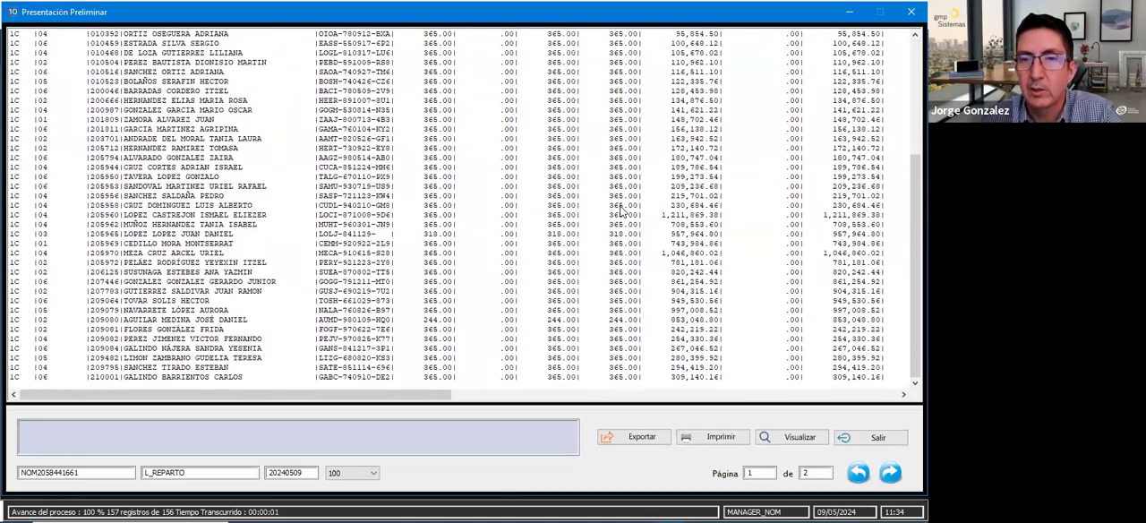
{"action": "scroll", "coordinate": [658, 153], "scroll_direction": "up", "scroll_amount": 5}
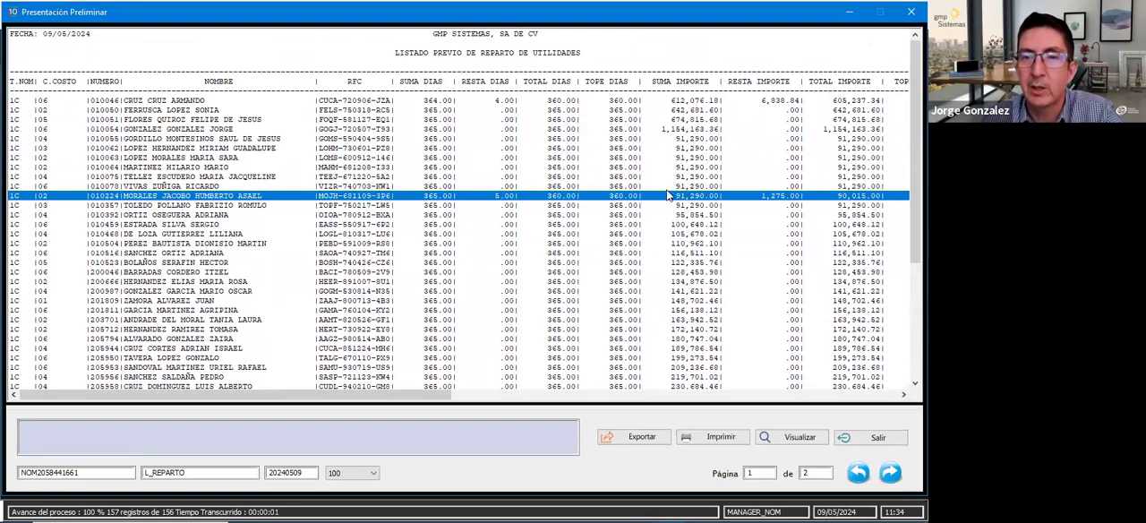
- Compare the added, subtracted and total amounts with the capped amount column across the employees on page 1
{"action": "left_click", "coordinate": [768, 130]}
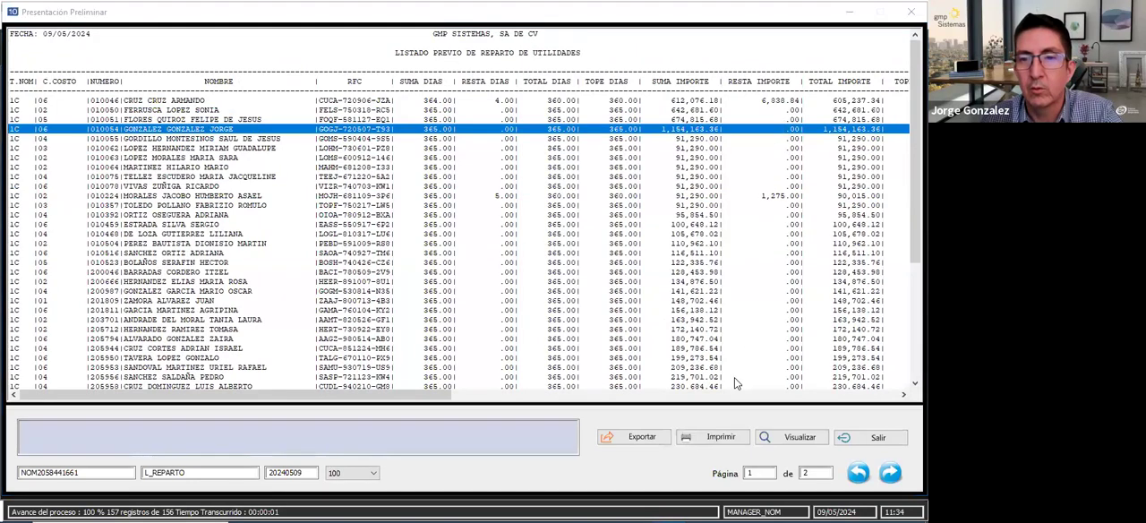
{"action": "left_click_drag", "start_coordinate": [240, 400], "coordinate": [335, 399]}
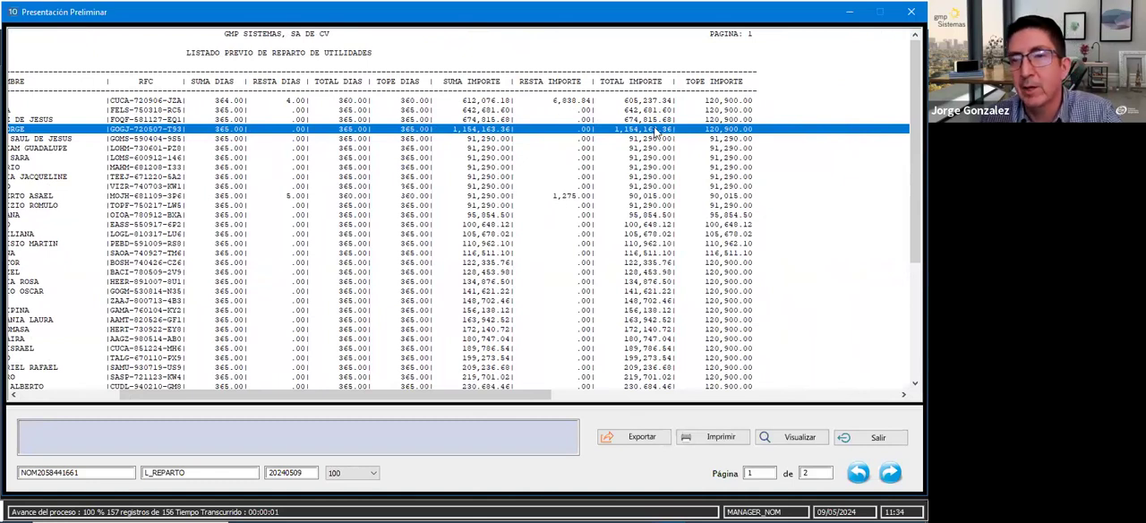
{"action": "left_click", "coordinate": [742, 170]}
{"action": "scroll", "coordinate": [735, 188], "scroll_direction": "down", "scroll_amount": 4}
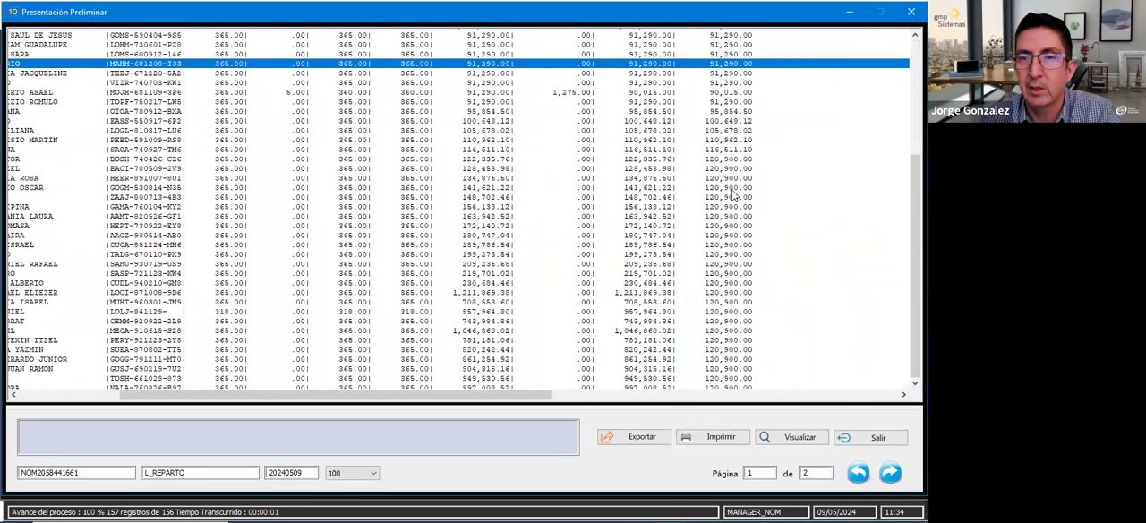
{"action": "scroll", "coordinate": [732, 192], "scroll_direction": "down", "scroll_amount": 3}
{"action": "scroll", "coordinate": [730, 192], "scroll_direction": "up", "scroll_amount": 7}
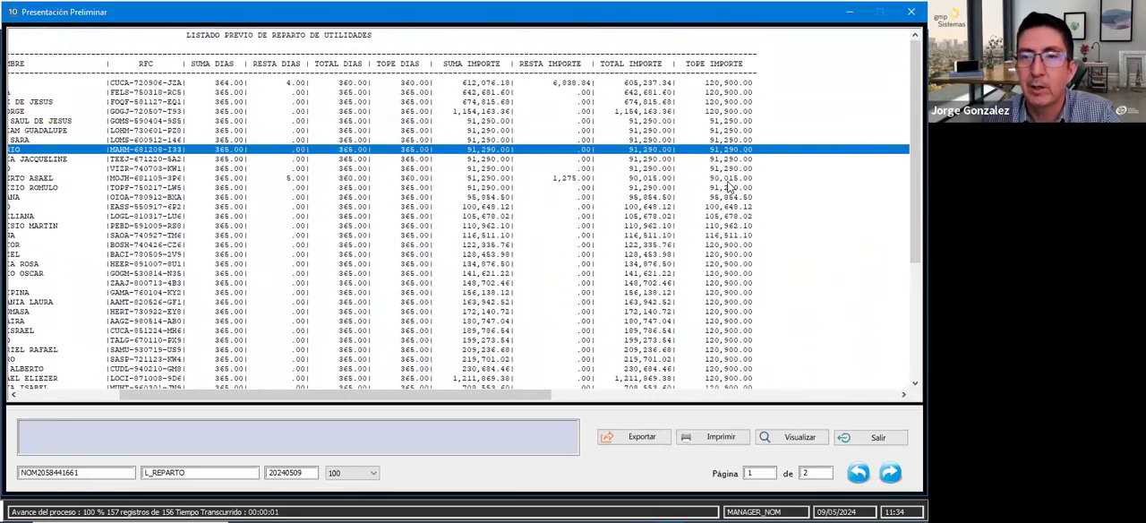
{"action": "left_click", "coordinate": [719, 186]}
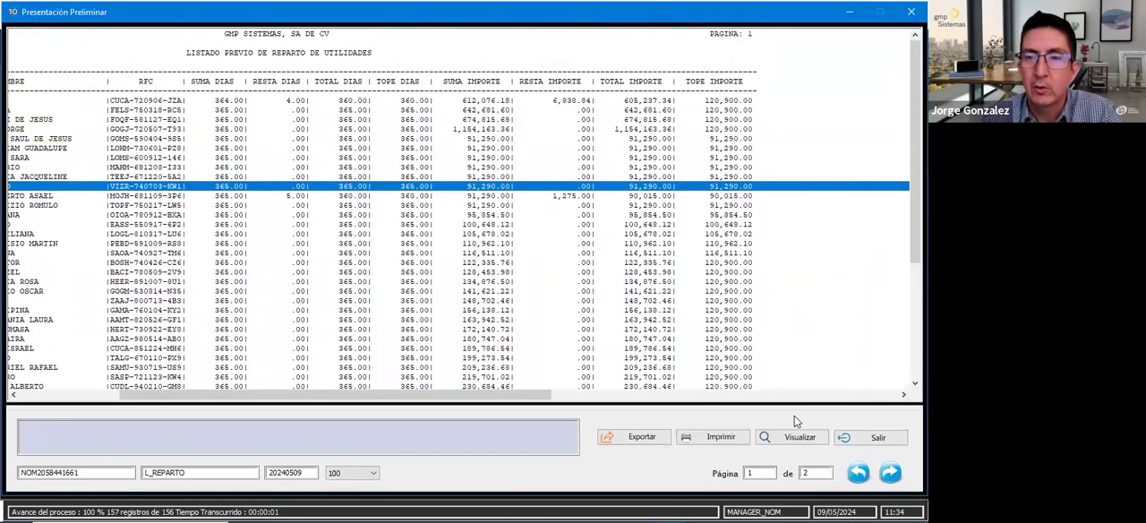
- Go to page 2 of the preliminary listing and examine the totals of days and amounts through the Tope Importe column
{"action": "left_click", "coordinate": [763, 473]}
{"action": "type", "text": "2"}
{"action": "key", "text": "Return"}
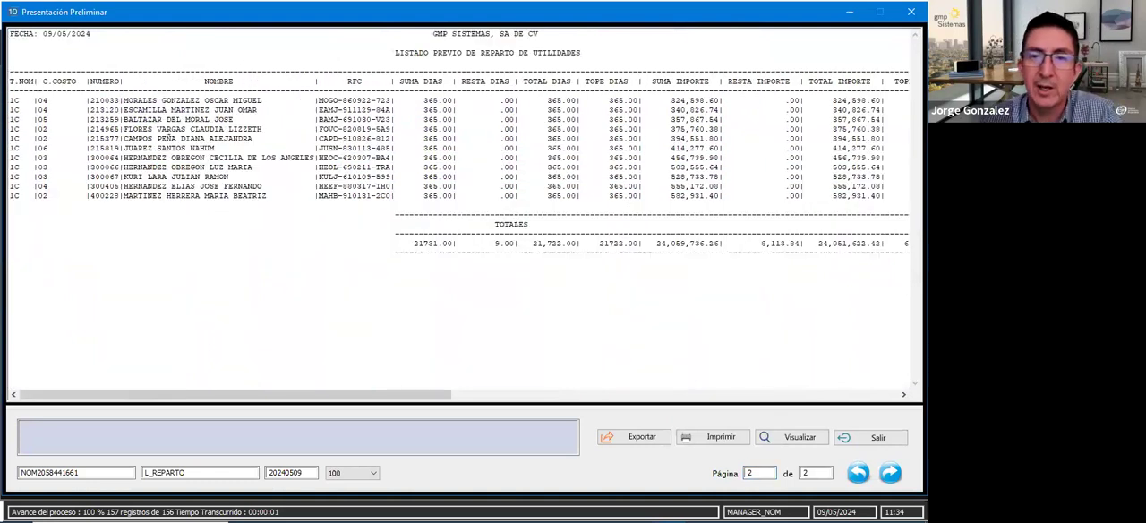
{"action": "left_click_drag", "start_coordinate": [190, 395], "coordinate": [324, 410]}
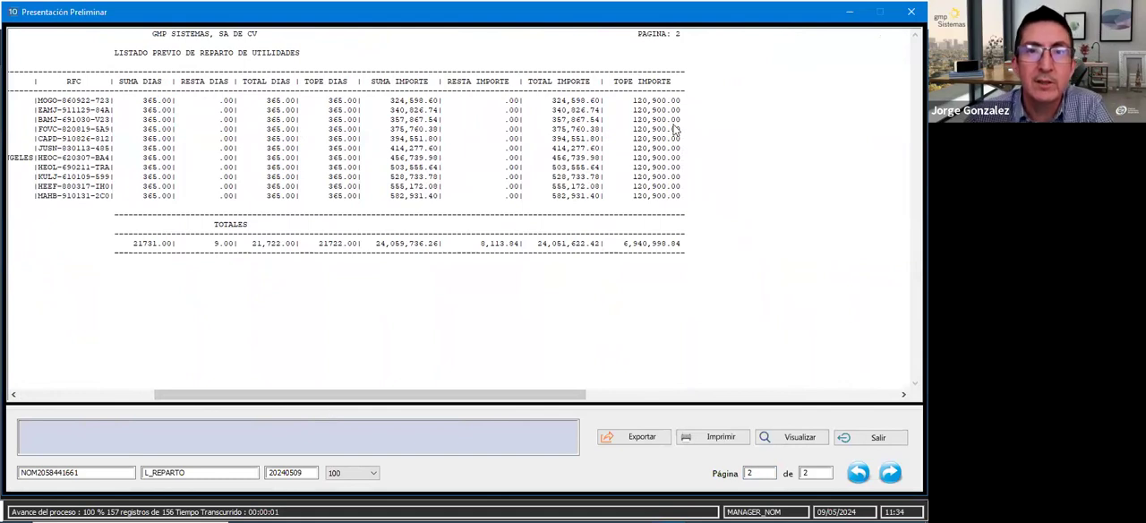
- Check the totals row on page 2 of the preliminary listing and close the preview
{"action": "left_click", "coordinate": [322, 239]}
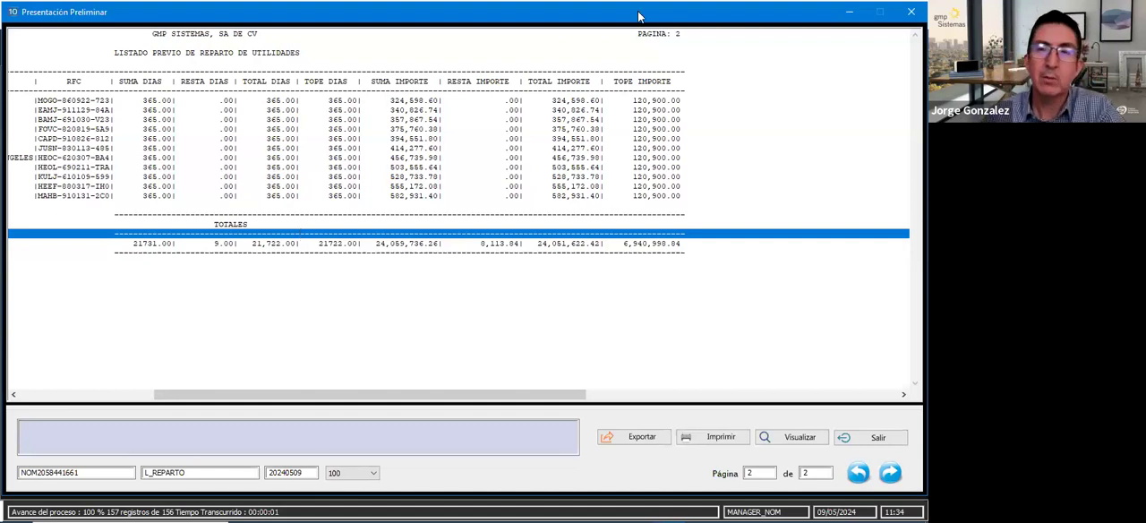
{"action": "left_click", "coordinate": [445, 207]}
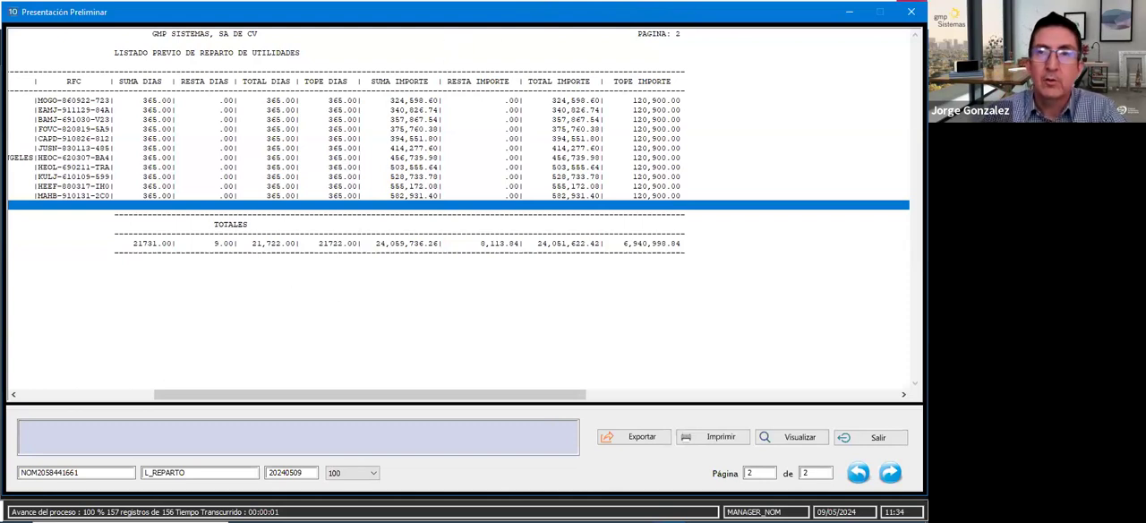
{"action": "left_click", "coordinate": [911, 12]}
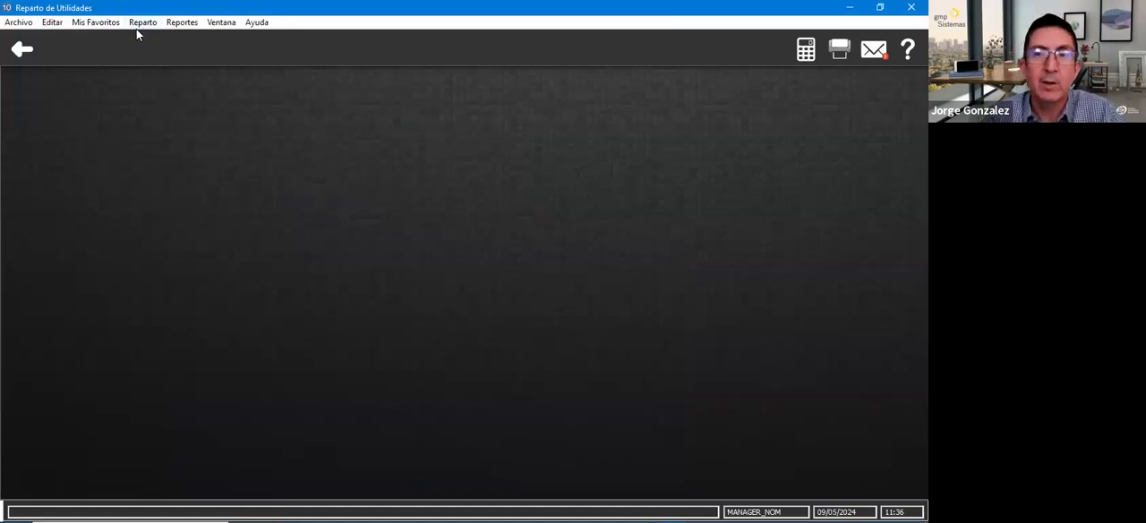
- Open the maintenance form for the profit sharing records (Mantenimiento del Reparto de Utilidades)
{"action": "left_click", "coordinate": [143, 27]}
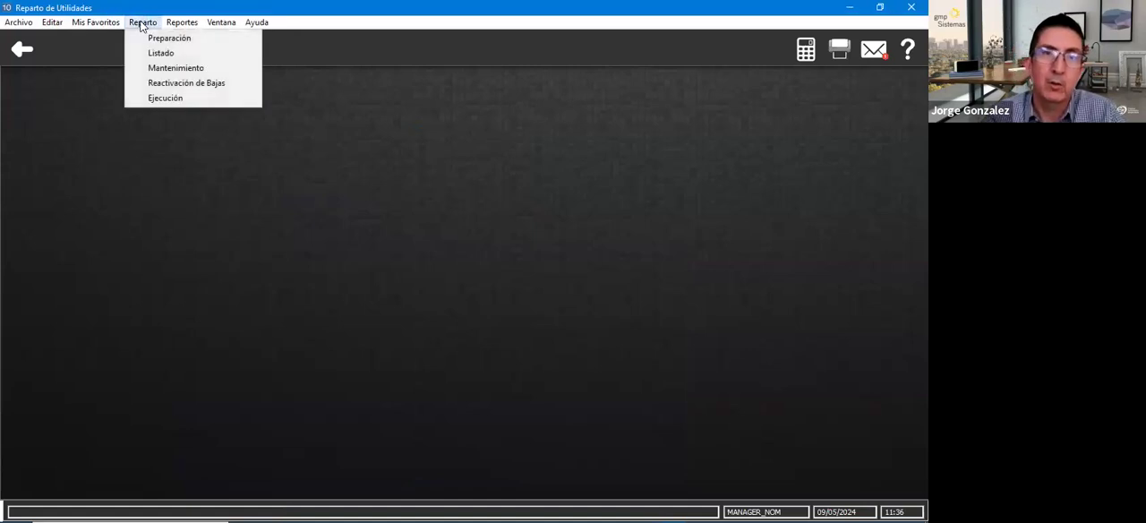
{"action": "left_click", "coordinate": [158, 69]}
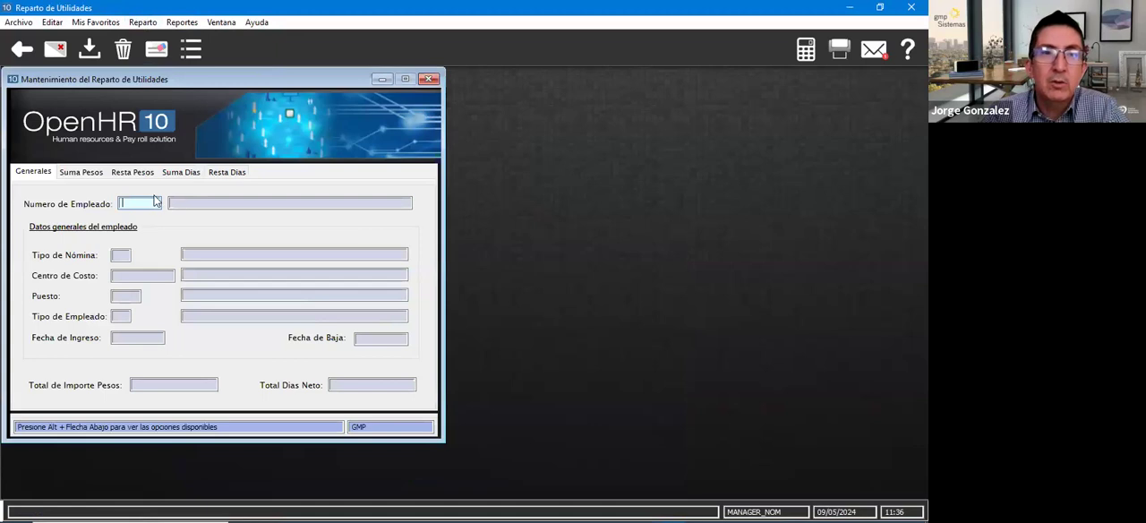
{"action": "left_click_drag", "start_coordinate": [226, 80], "coordinate": [296, 92]}
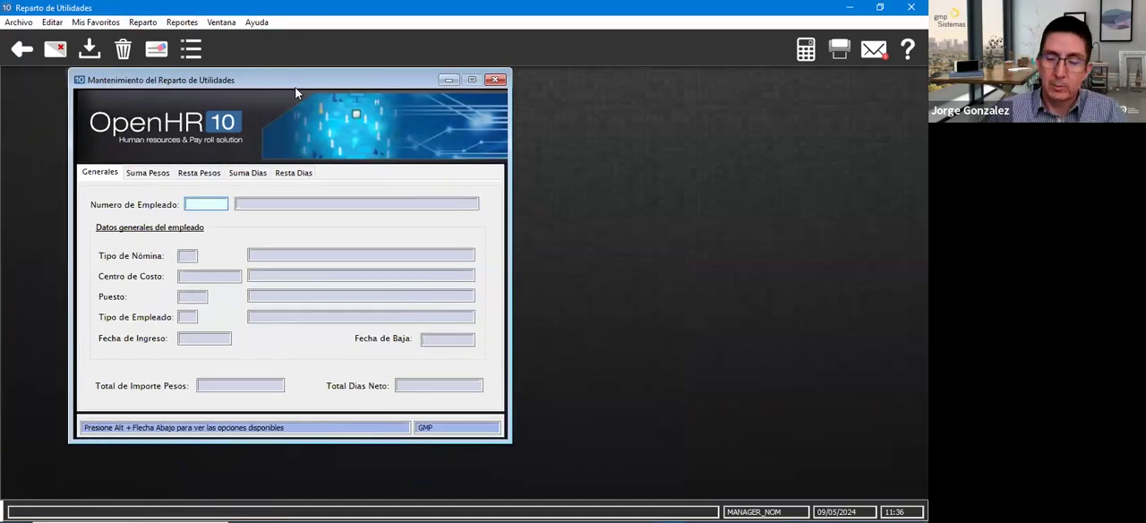
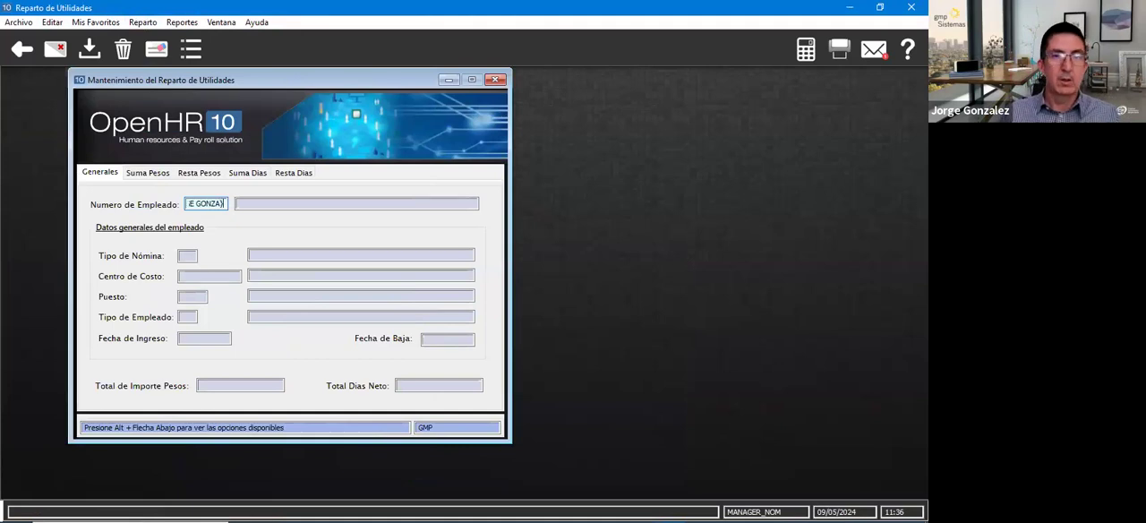
- Search the active employees by paternal surname and load the profit sharing record of the employee in cost centre 06
{"action": "key", "text": "Tab"}
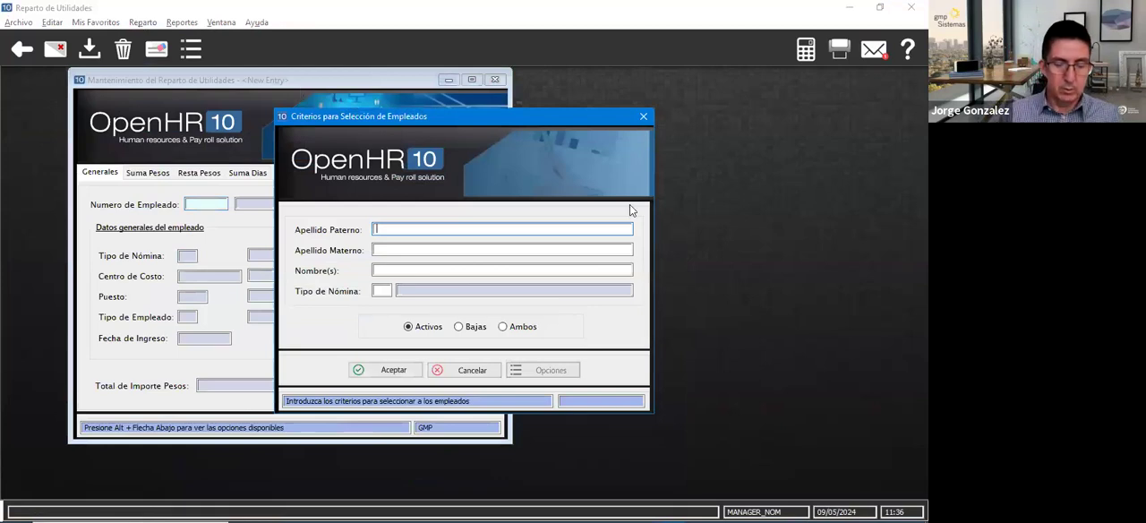
{"action": "key", "text": "Tab"}
{"action": "key", "text": "Return"}
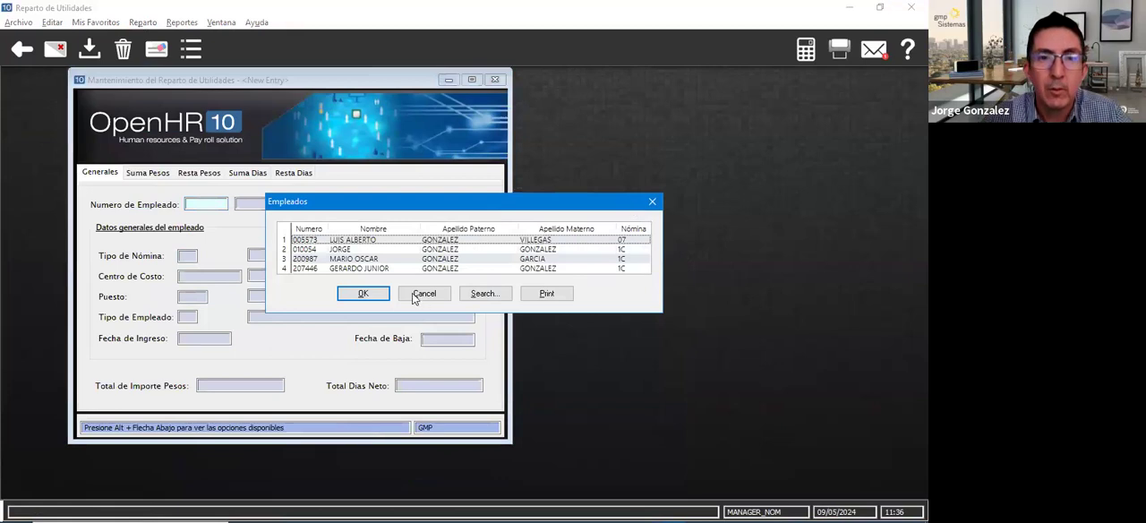
{"action": "double_click", "coordinate": [354, 251]}
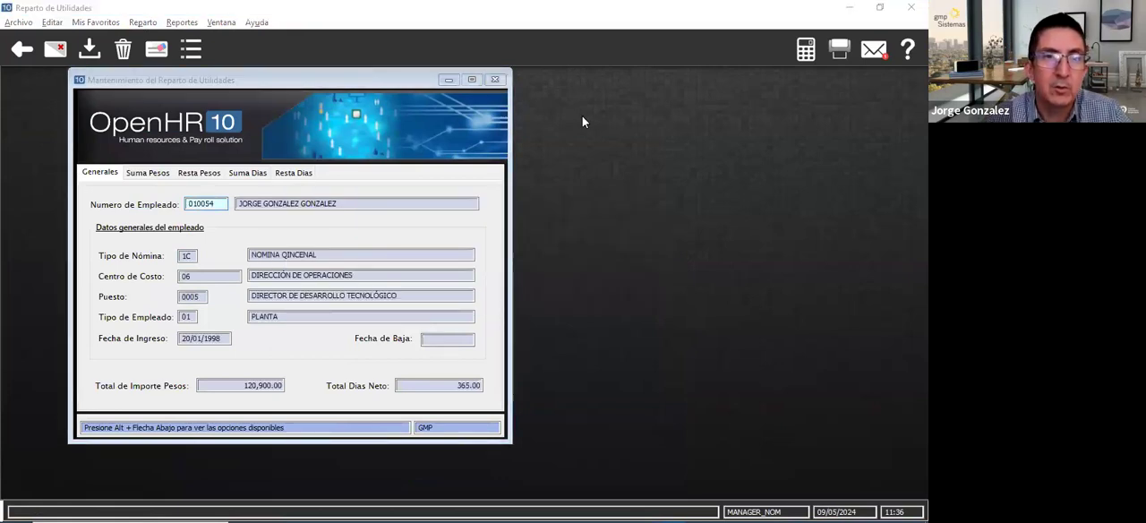
- Compare the employee's total amount with the Suma Pesos, Resta Pesos, Suma Dias and Resta Dias details, then save and close the record
{"action": "left_click", "coordinate": [147, 172]}
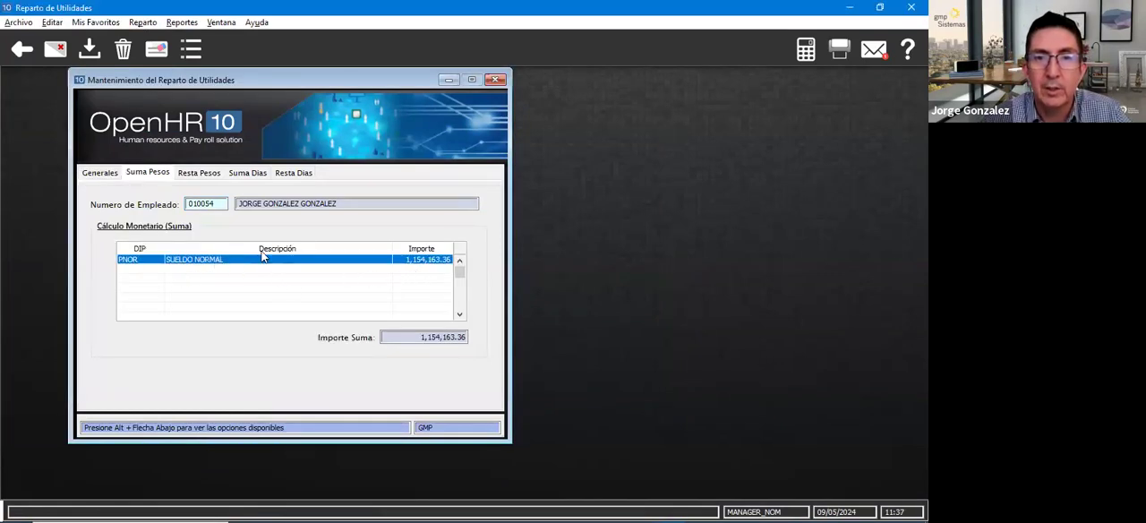
{"action": "left_click", "coordinate": [111, 176]}
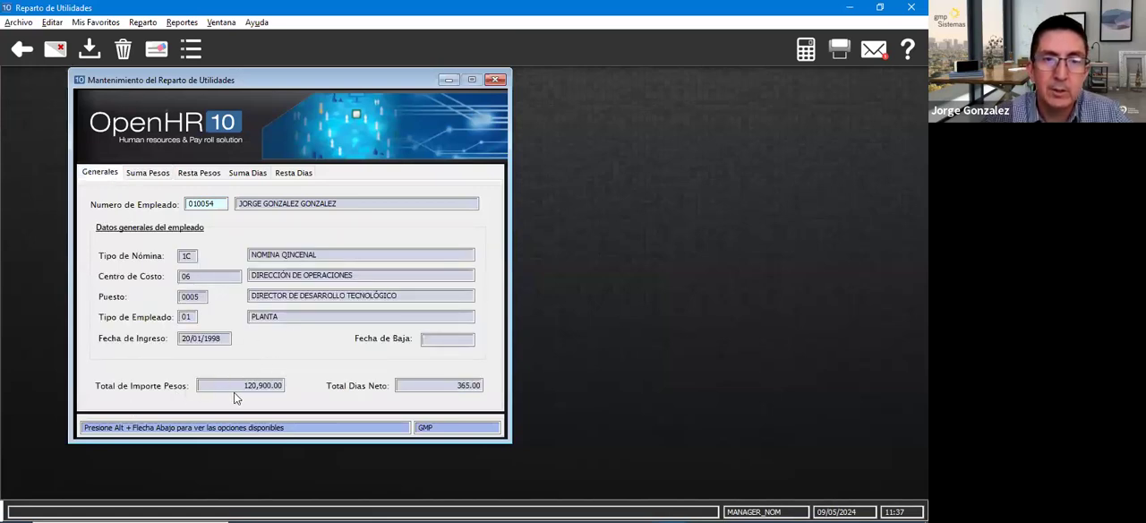
{"action": "left_click", "coordinate": [159, 175]}
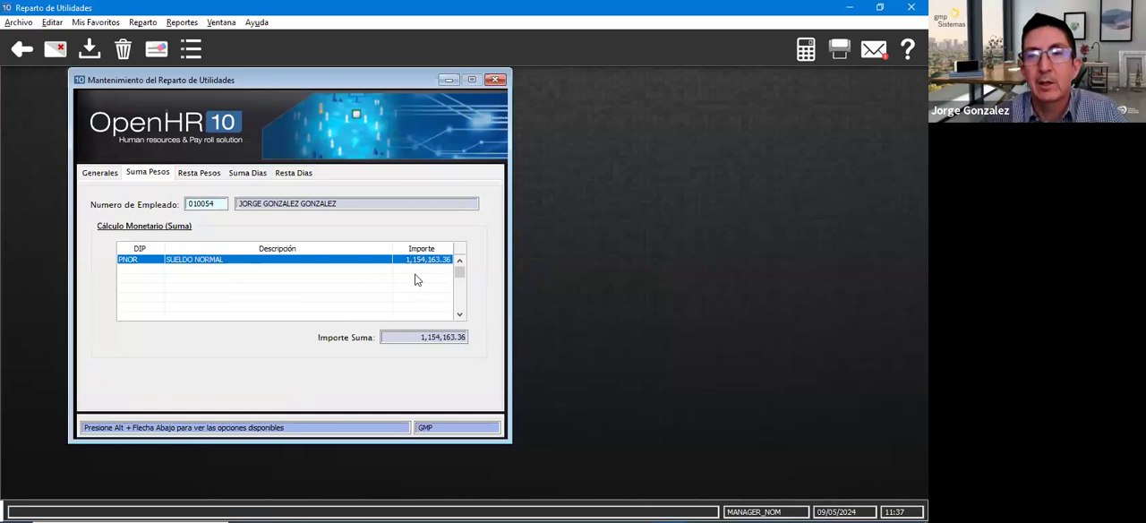
{"action": "left_click", "coordinate": [202, 176]}
{"action": "left_click", "coordinate": [262, 175]}
{"action": "left_click", "coordinate": [292, 173]}
{"action": "left_click", "coordinate": [99, 173]}
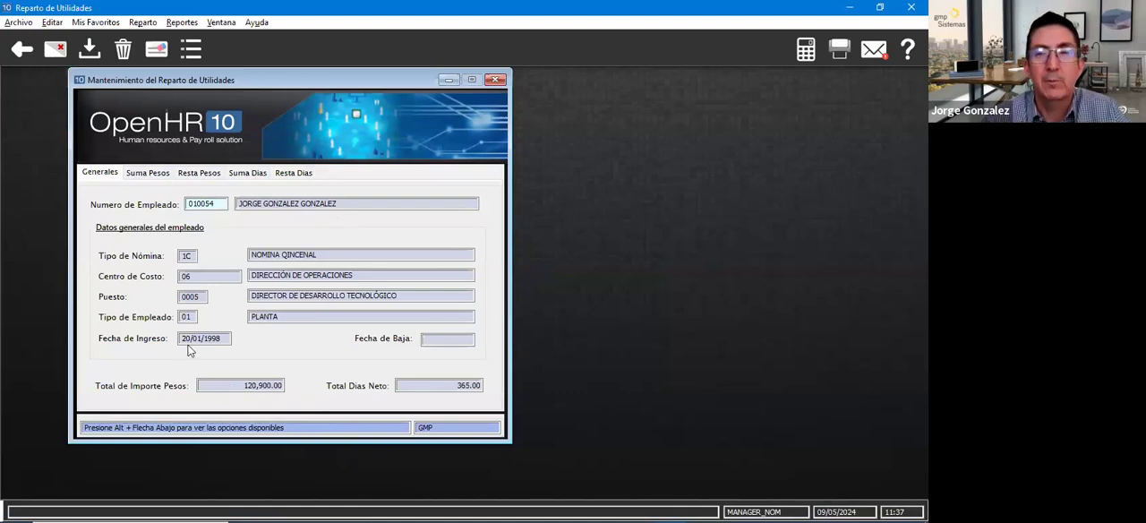
{"action": "left_click", "coordinate": [89, 51]}
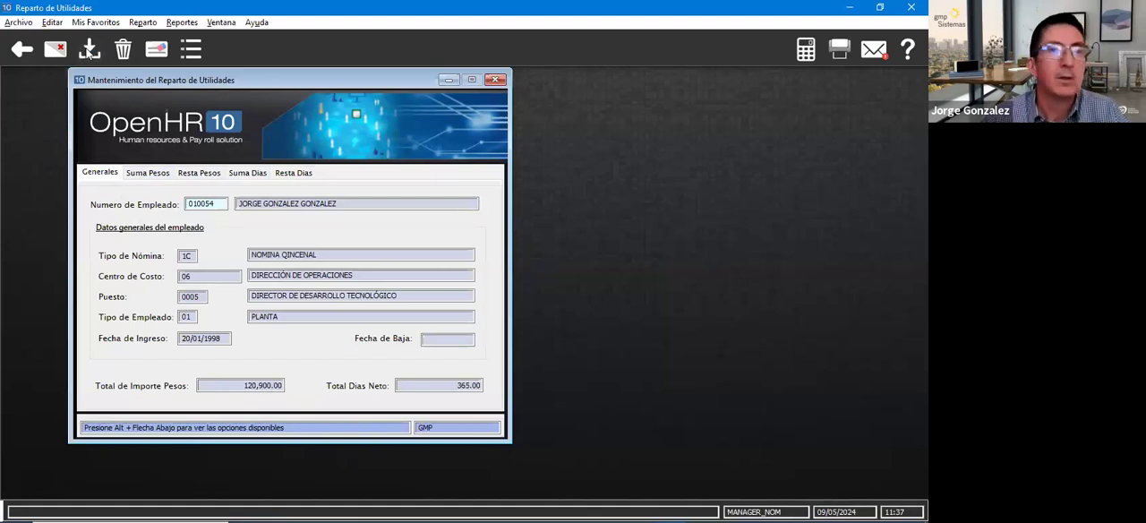
{"action": "left_click", "coordinate": [498, 80]}
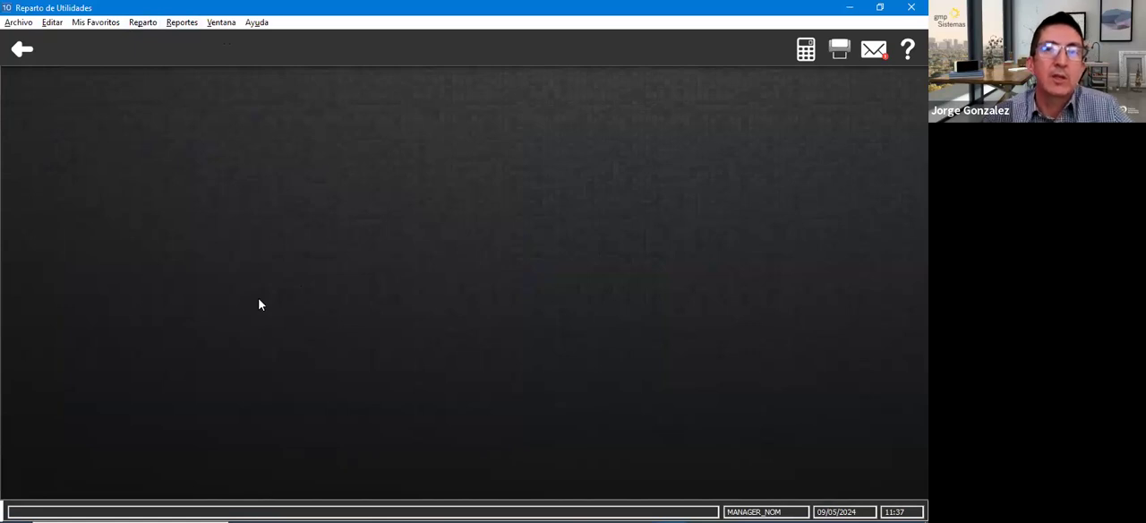
{"action": "left_click", "coordinate": [142, 21]}
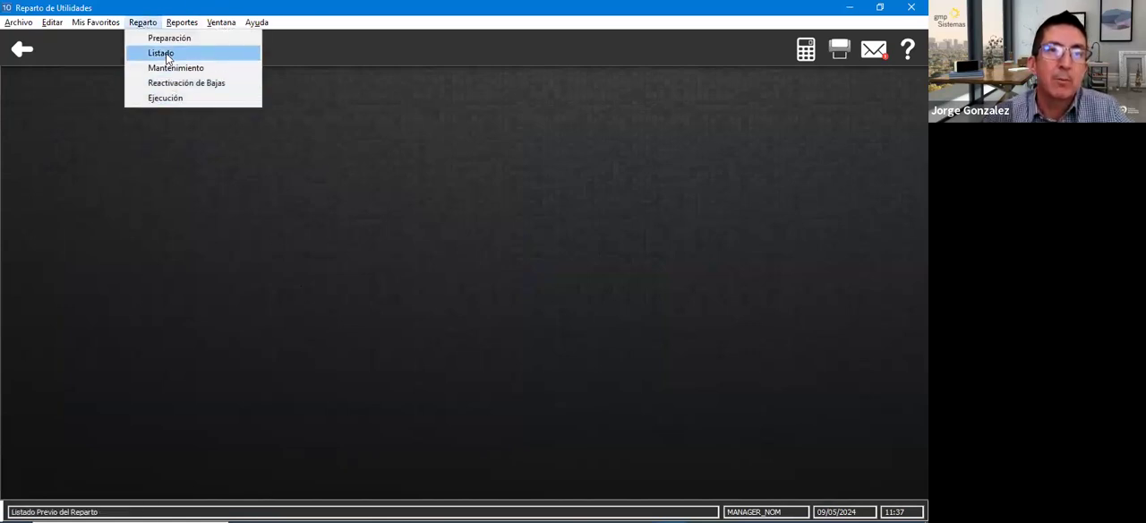
{"action": "left_click", "coordinate": [254, 271]}
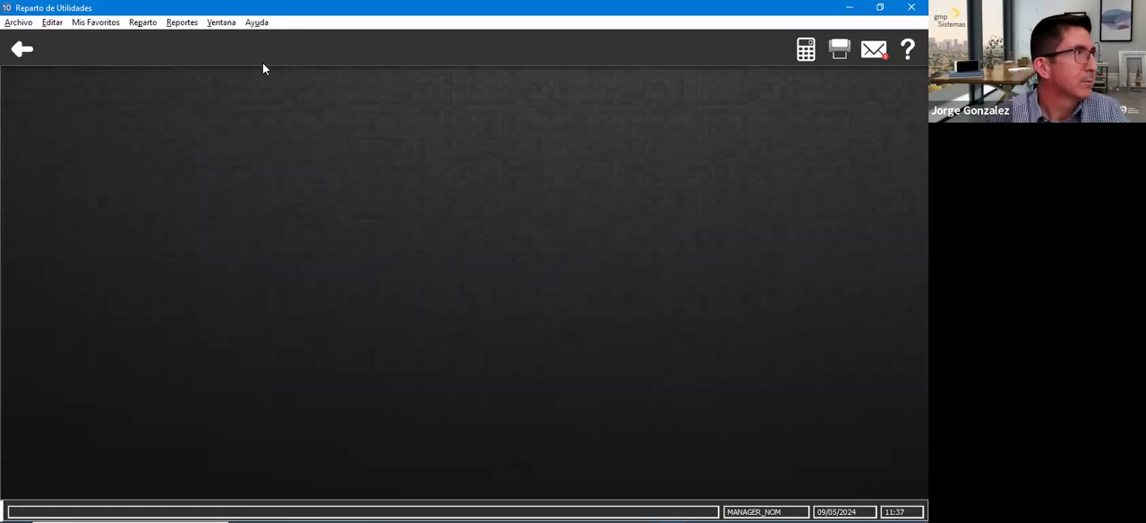
- Open the profit sharing execution process (Ejecución del Reparto de Utilidades) and reposition its window so all of its options are visible
{"action": "left_click", "coordinate": [142, 22]}
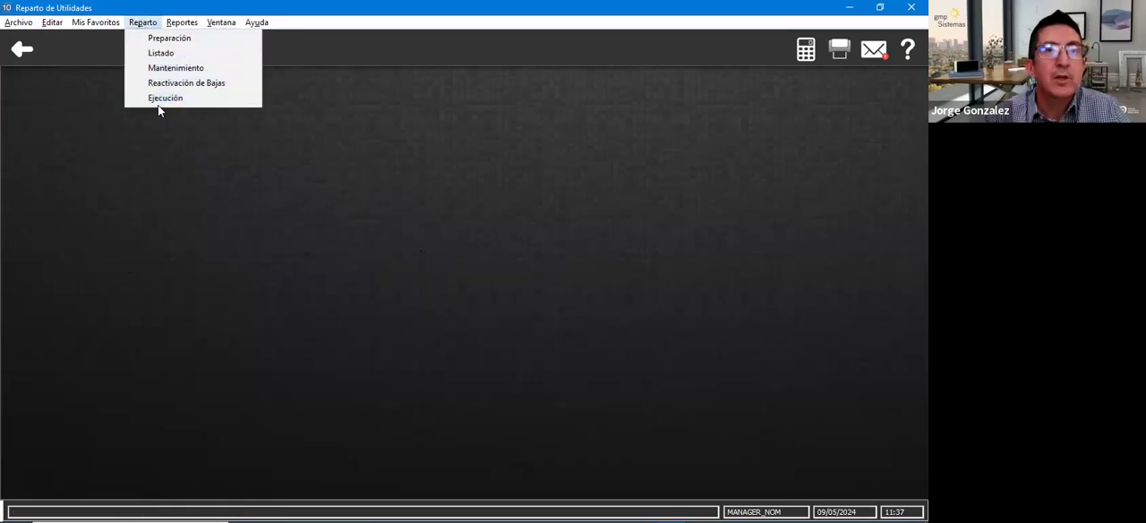
{"action": "left_click", "coordinate": [164, 98]}
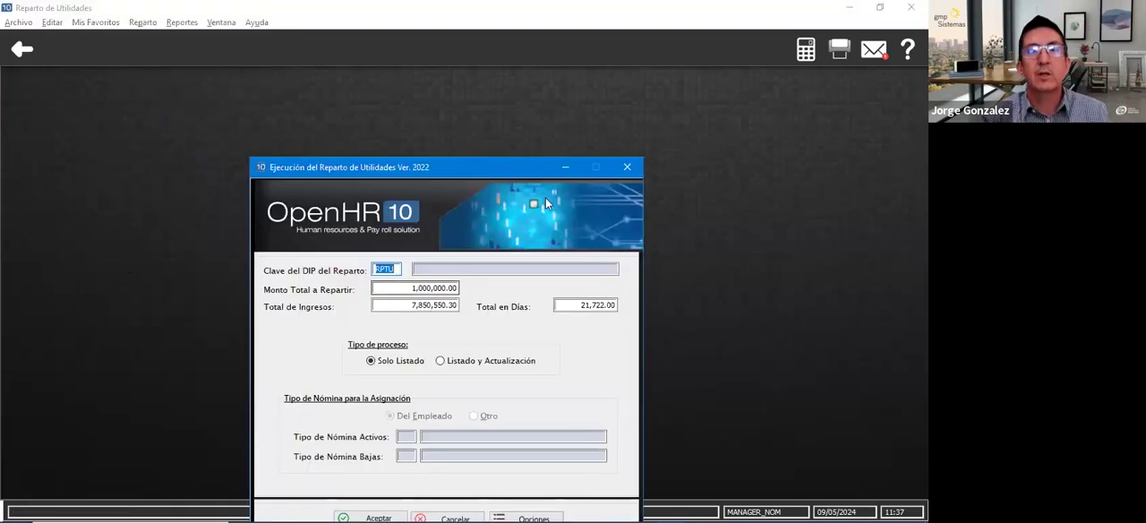
{"action": "left_click_drag", "start_coordinate": [457, 167], "coordinate": [437, 67]}
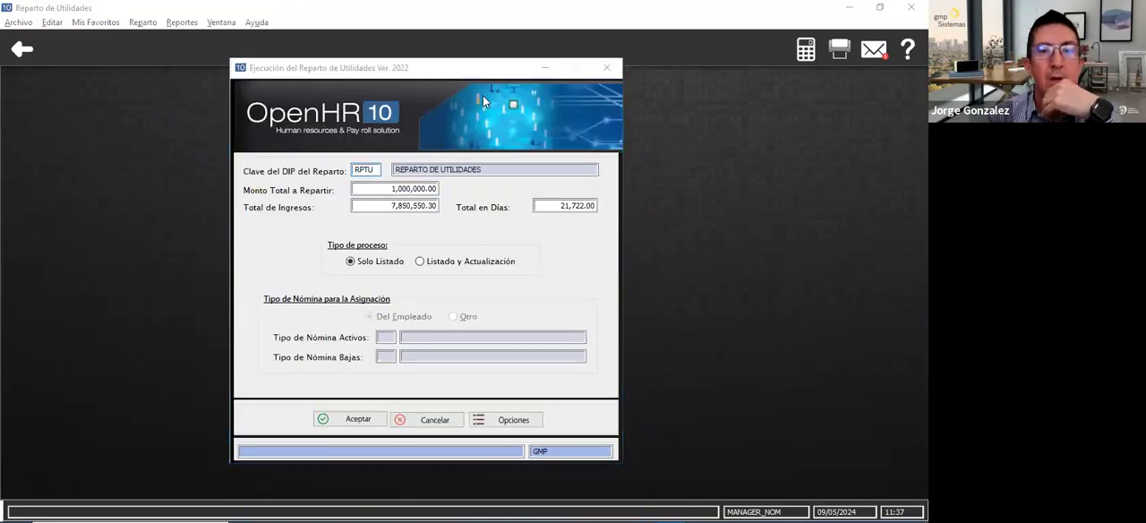
{"action": "left_click_drag", "start_coordinate": [388, 60], "coordinate": [352, 45]}
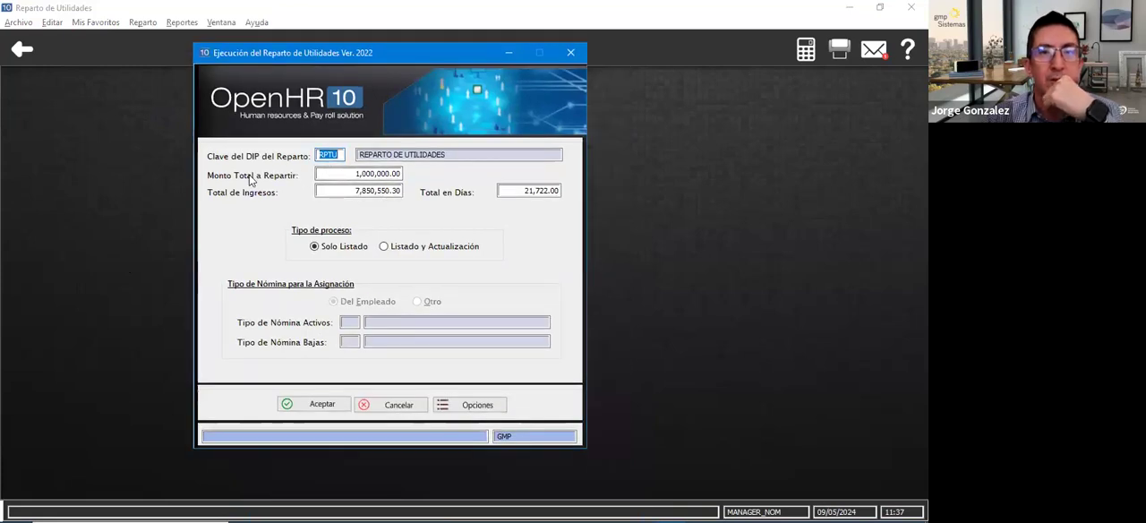
- Set the Total de Ingresos of the distribution to 6,940,998.84
{"action": "left_click", "coordinate": [344, 176]}
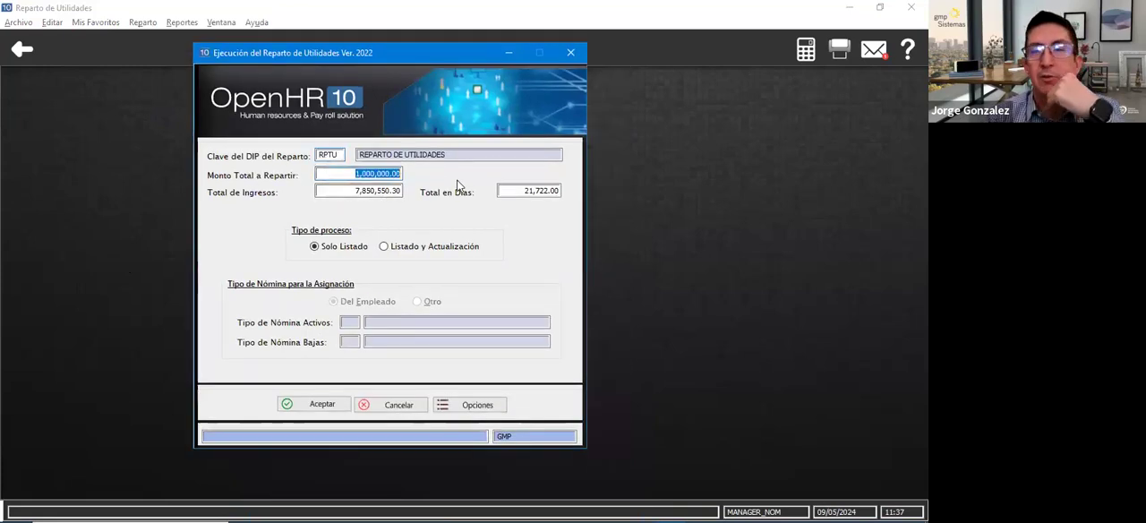
{"action": "left_click", "coordinate": [335, 189]}
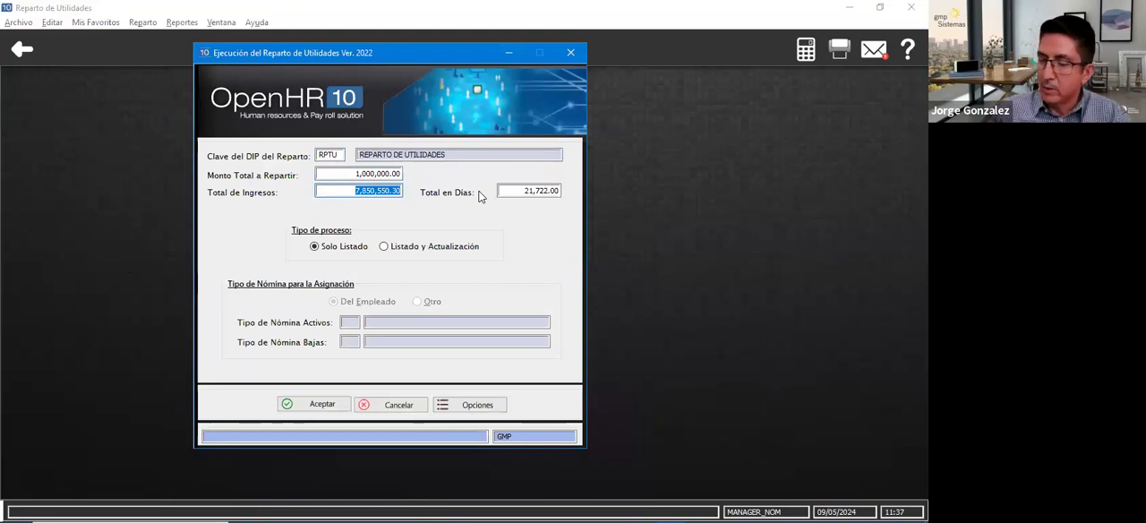
{"action": "type", "text": "6940"}
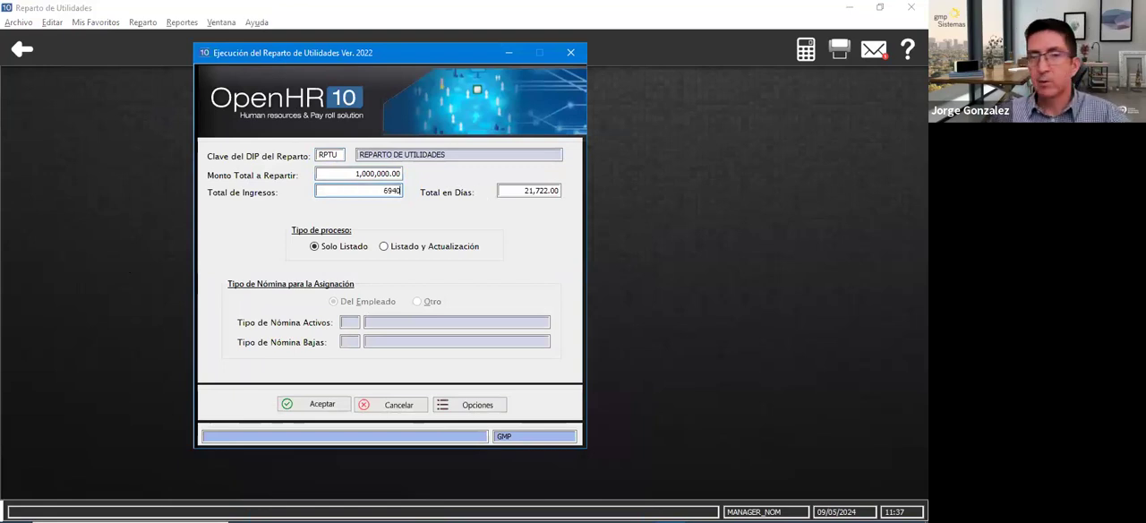
{"action": "type", "text": "998.84"}
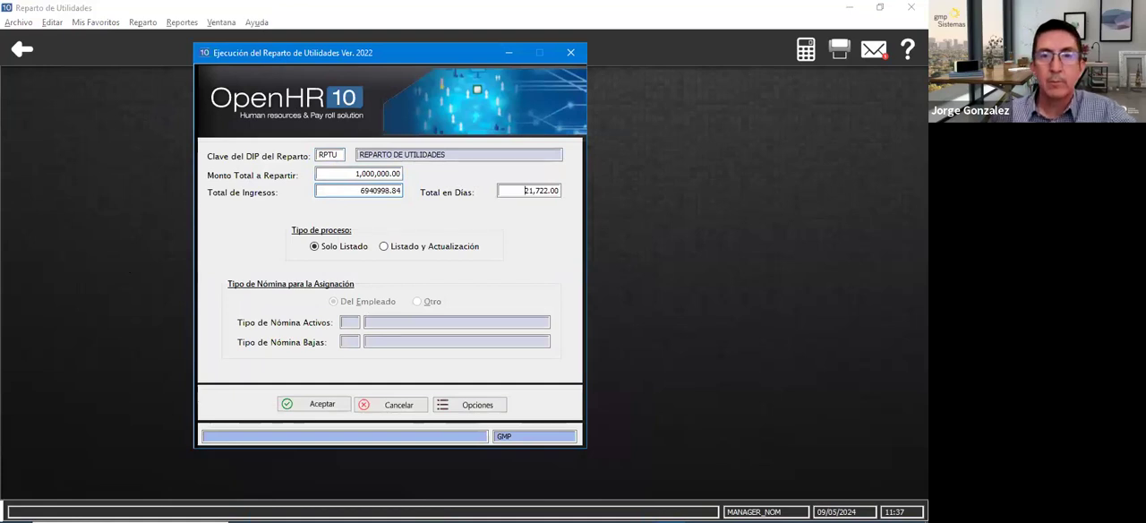
{"action": "key", "text": "Tab"}
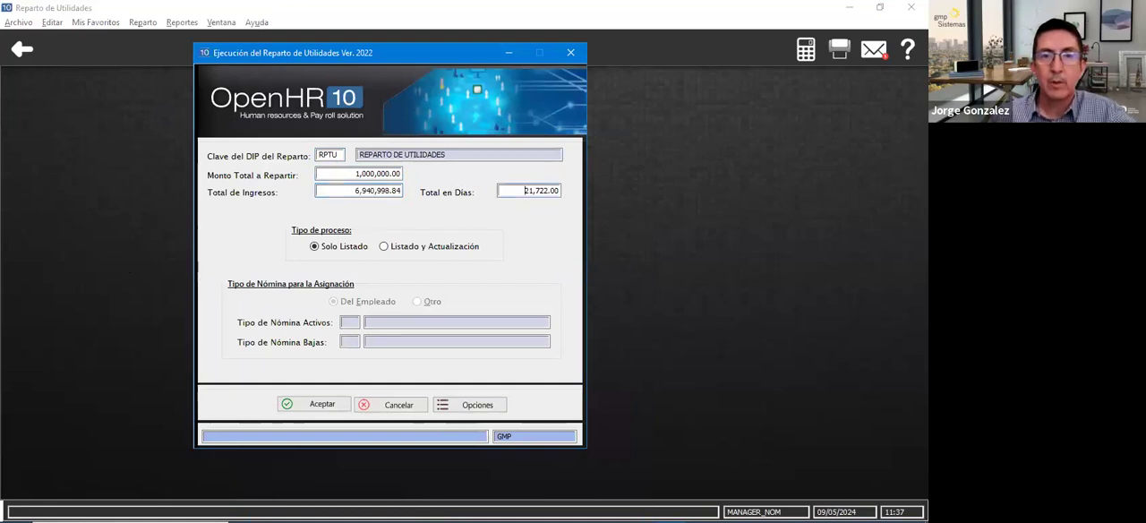
{"action": "key", "text": "Tab"}
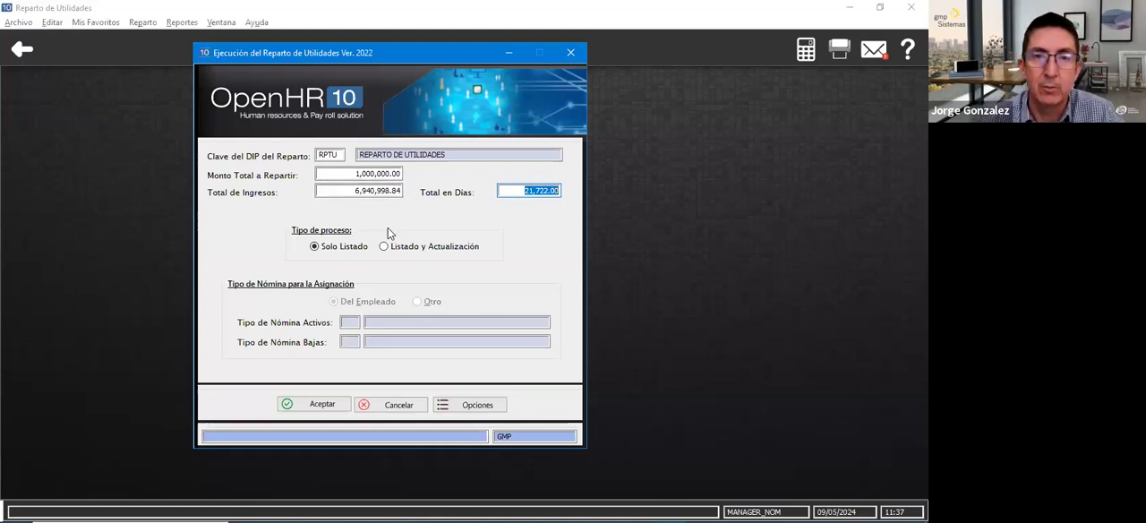
- Run the profit sharing execution with the Solo Listado process type to generate the participation report
{"action": "left_click", "coordinate": [316, 247]}
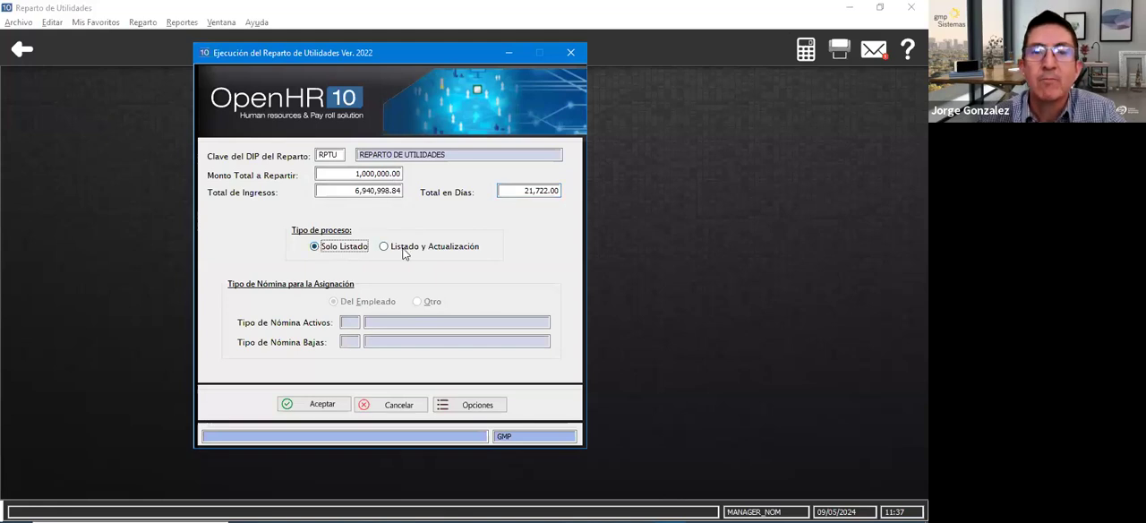
{"action": "left_click", "coordinate": [325, 405]}
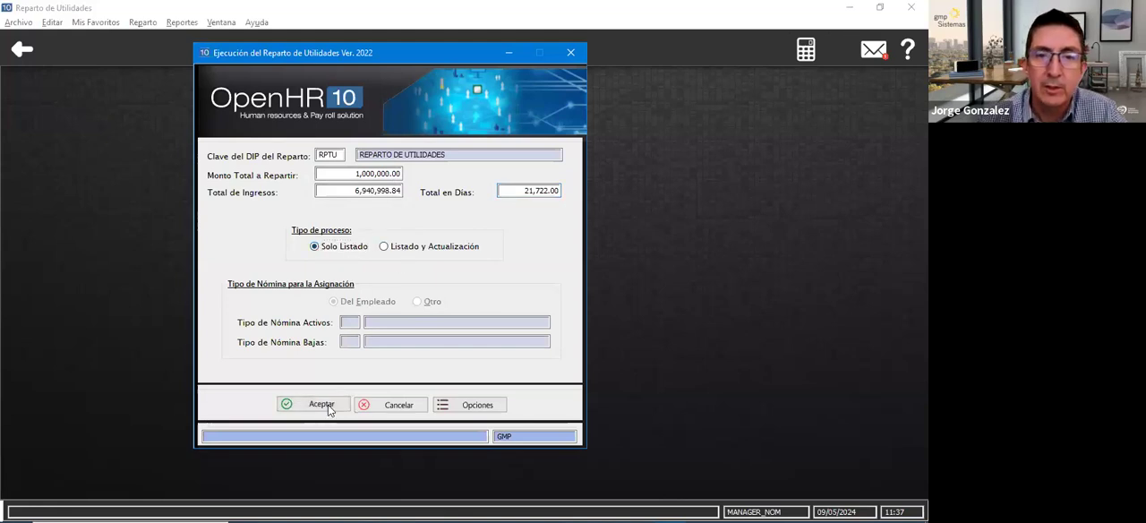
{"action": "left_click", "coordinate": [199, 429]}
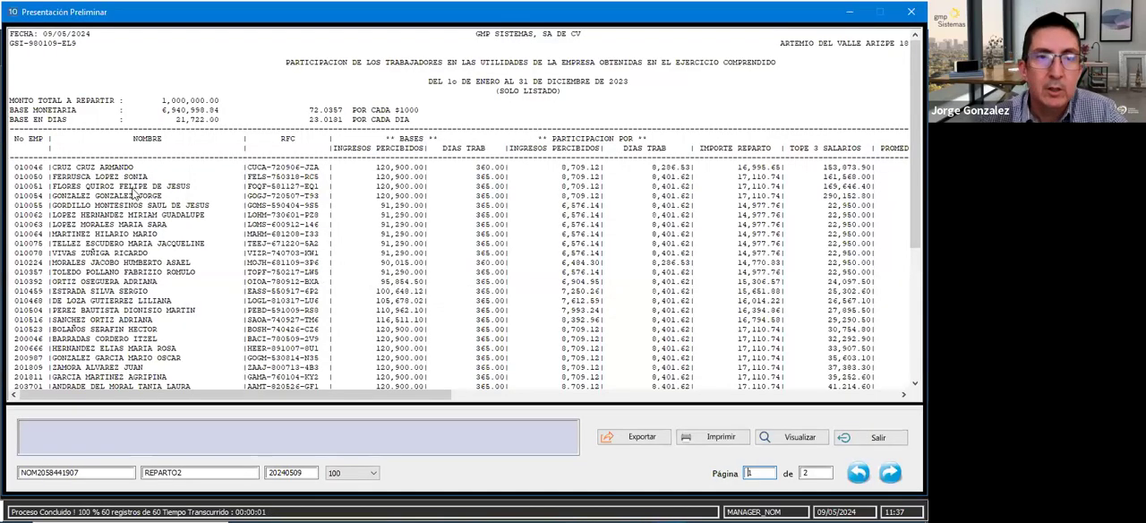
- Examine the employees' income and day bases, their participation by each, and the monetary and day factors in the report header
{"action": "left_click", "coordinate": [33, 179]}
{"action": "left_click", "coordinate": [32, 187]}
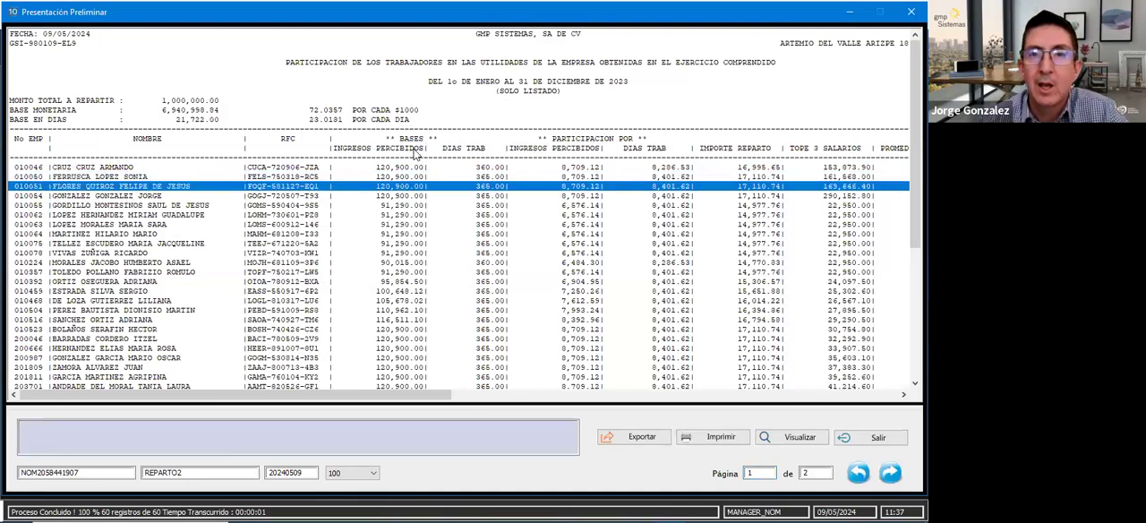
{"action": "left_click", "coordinate": [376, 195]}
{"action": "left_click", "coordinate": [371, 206]}
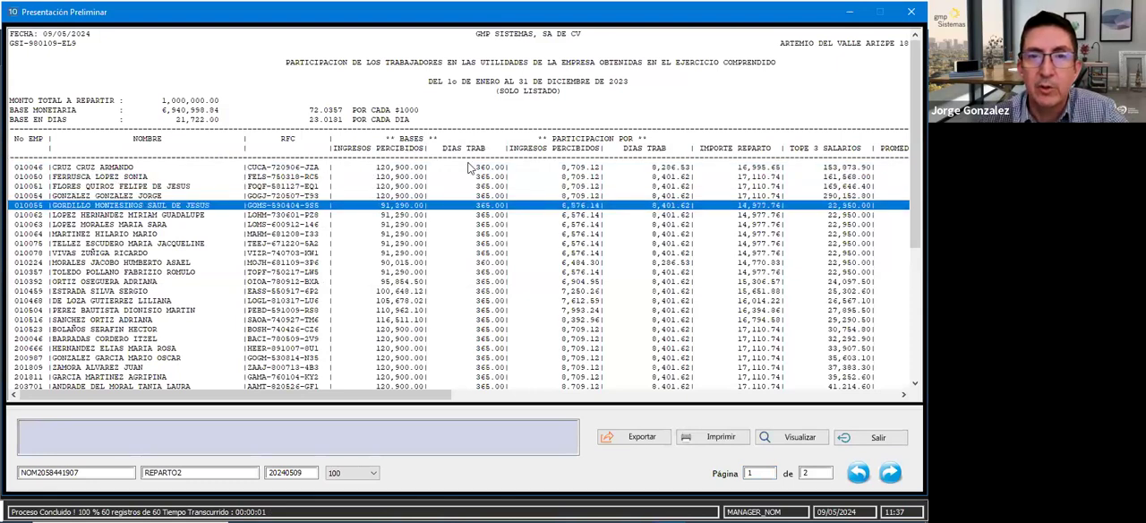
{"action": "left_click", "coordinate": [463, 224]}
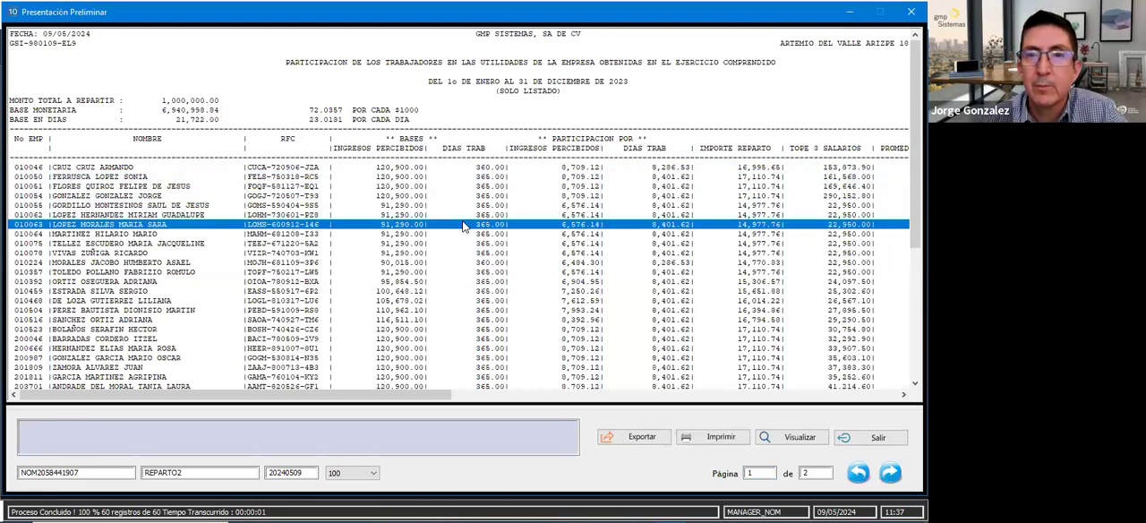
{"action": "left_click", "coordinate": [566, 185]}
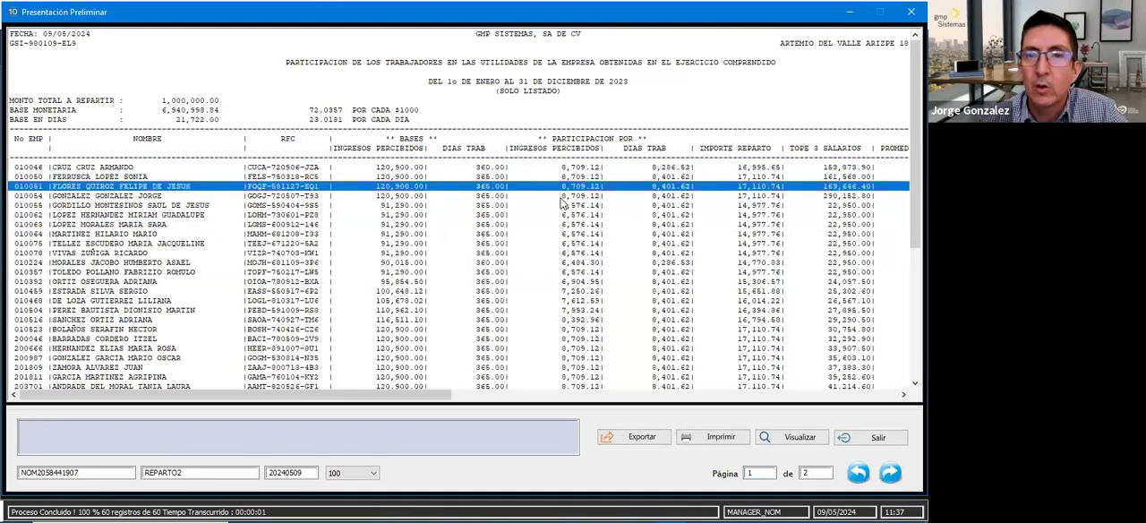
{"action": "left_click", "coordinate": [565, 216]}
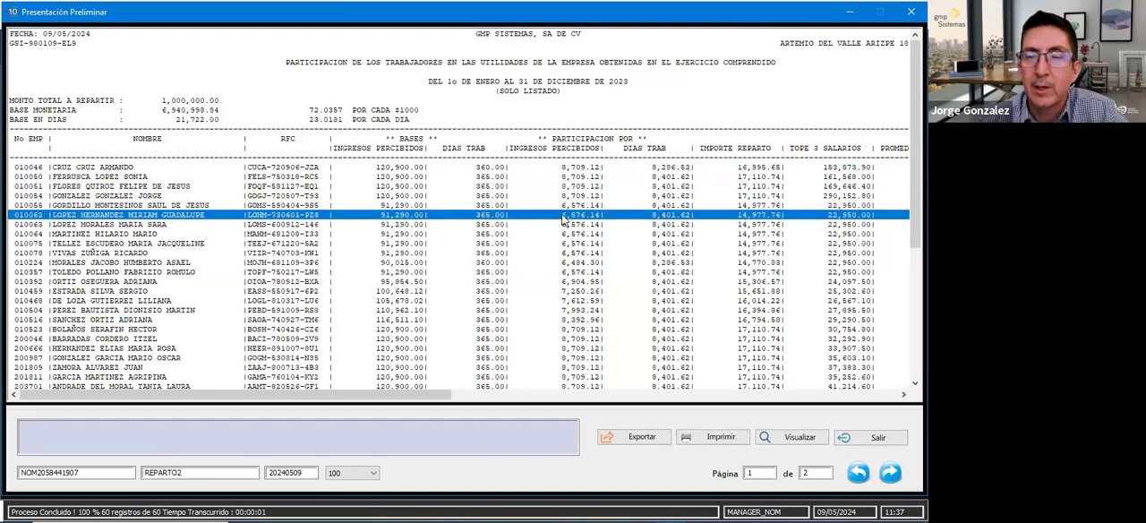
{"action": "left_click", "coordinate": [579, 167]}
{"action": "left_click", "coordinate": [578, 178]}
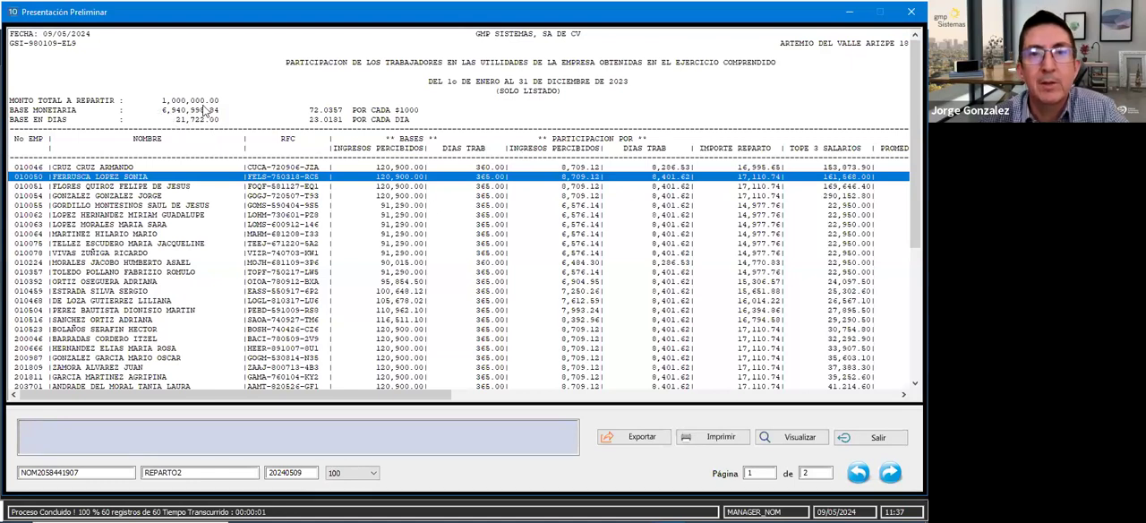
{"action": "left_click", "coordinate": [162, 112]}
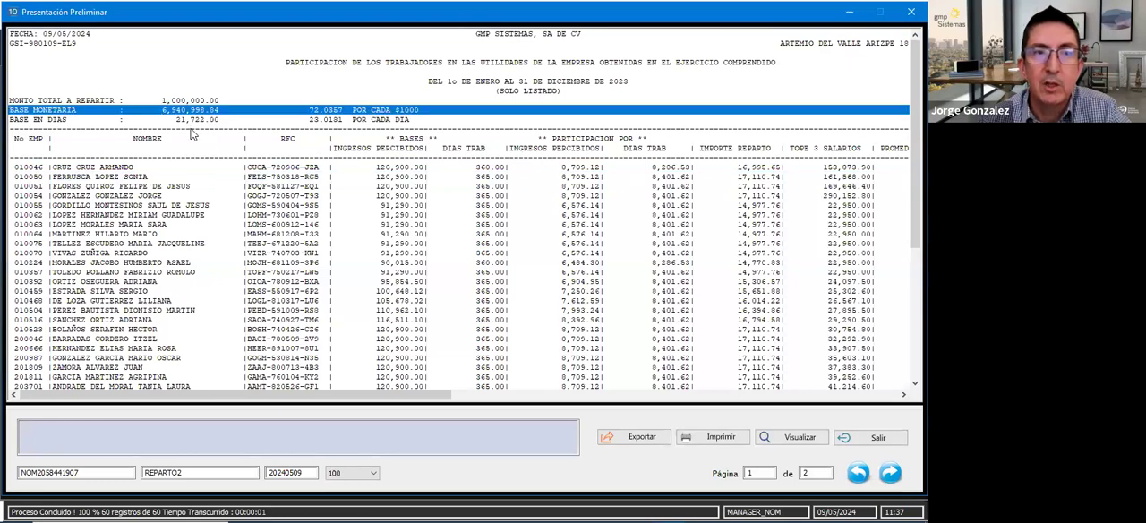
{"action": "left_click", "coordinate": [182, 121]}
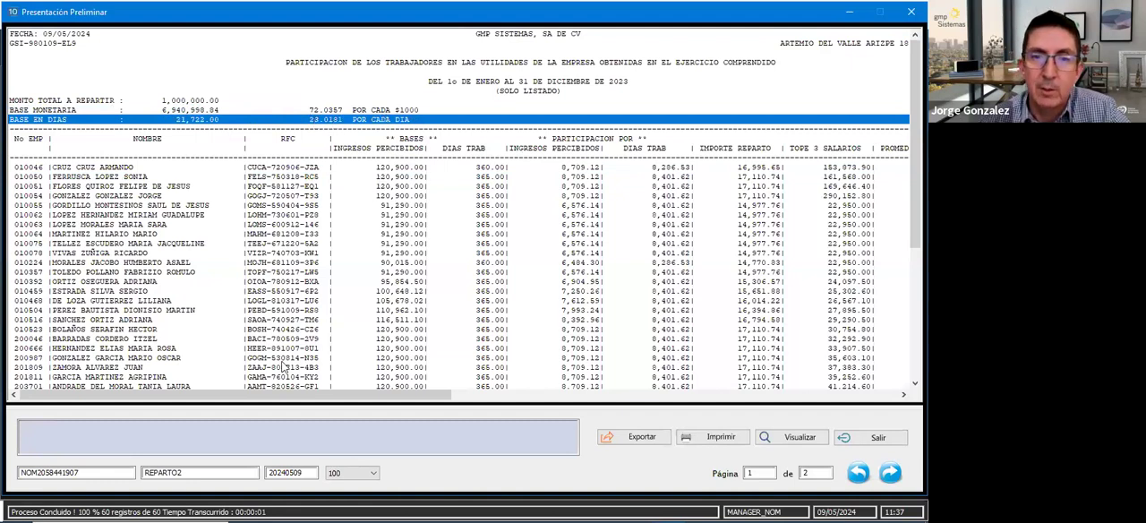
- Review the Importe Reparto, Tope 3 Salarios, Promedio 3 Años and Importe a Repartir columns across the first page's employees
{"action": "left_click_drag", "start_coordinate": [282, 398], "coordinate": [302, 399]}
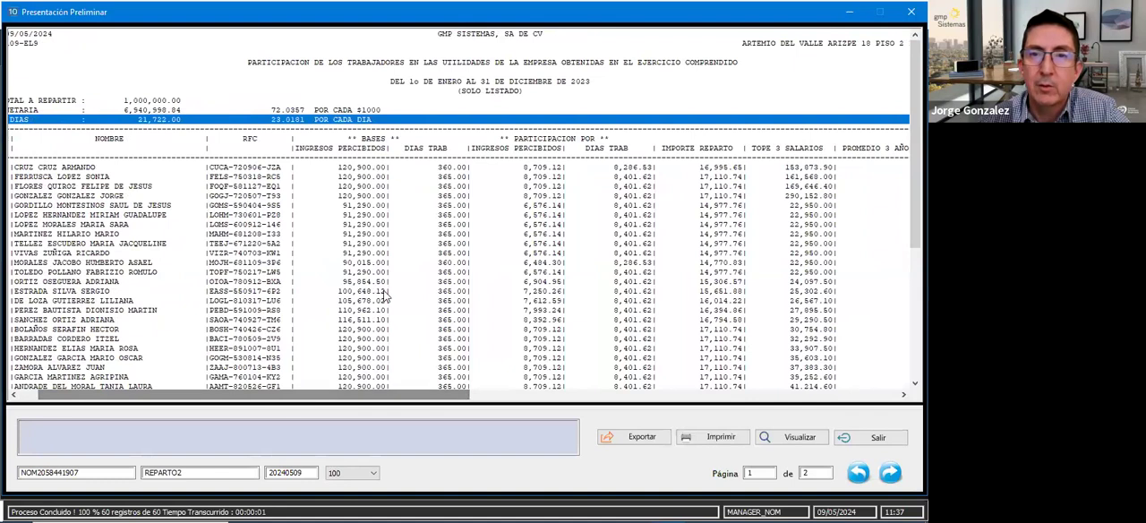
{"action": "left_click", "coordinate": [537, 169]}
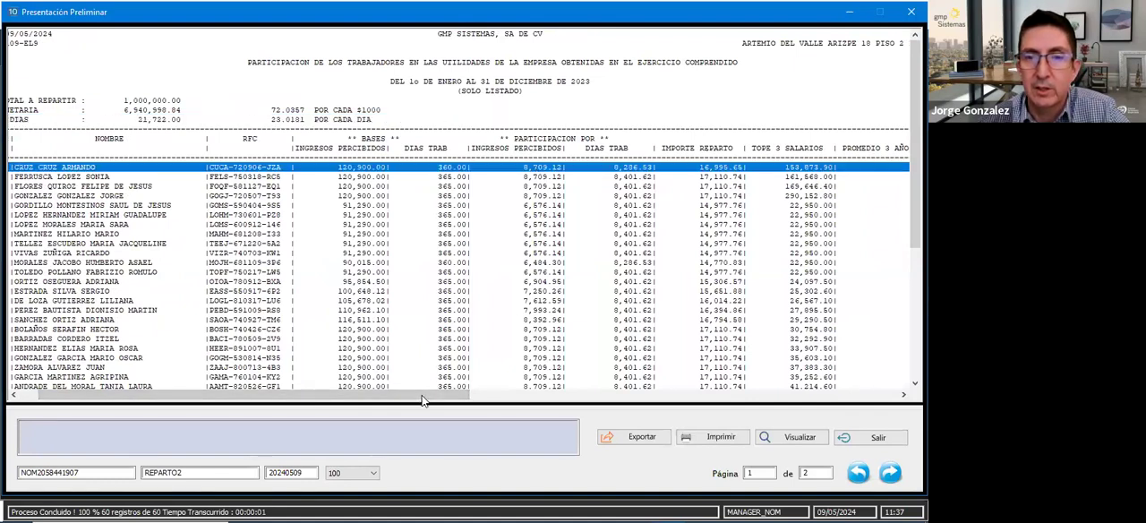
{"action": "left_click_drag", "start_coordinate": [425, 399], "coordinate": [529, 399]}
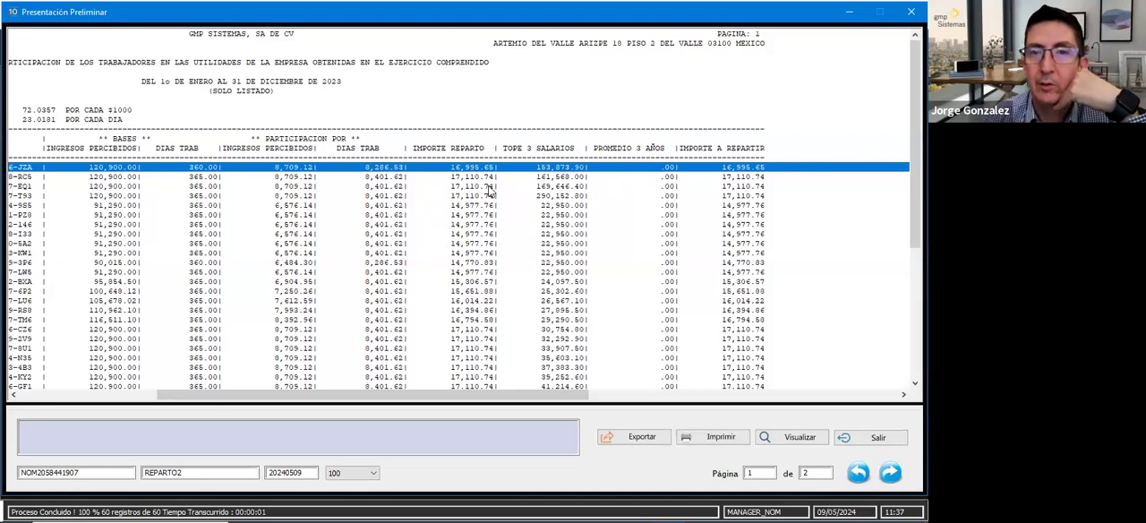
{"action": "left_click", "coordinate": [528, 177]}
{"action": "left_click_drag", "start_coordinate": [527, 185], "coordinate": [555, 203]}
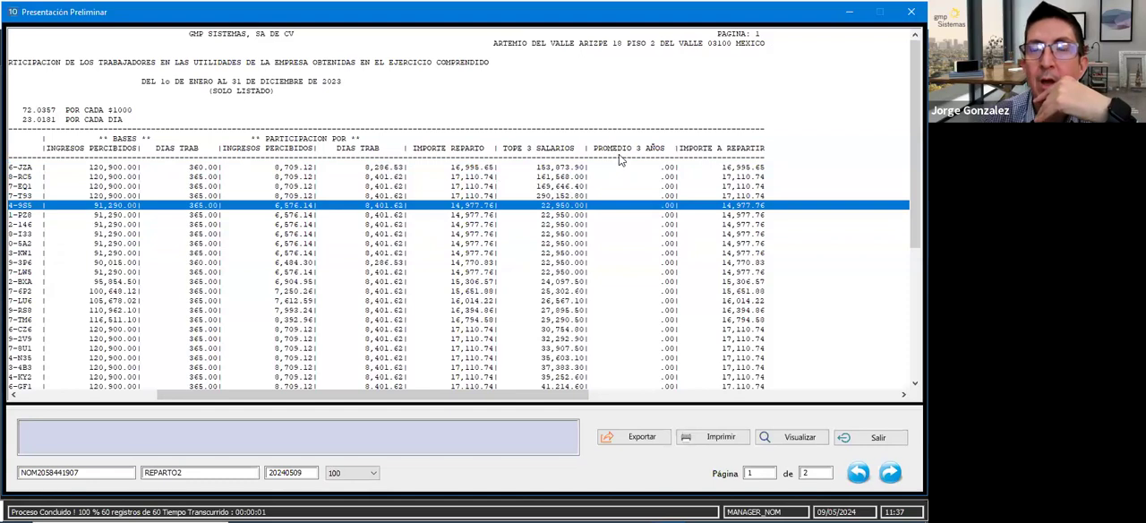
{"action": "left_click", "coordinate": [620, 188]}
{"action": "mouse_move", "coordinate": [621, 194]}
{"action": "left_mouse_down"}
{"action": "mouse_move", "coordinate": [617, 215]}
{"action": "mouse_move", "coordinate": [617, 176]}
{"action": "mouse_move", "coordinate": [614, 201]}
{"action": "left_mouse_up"}
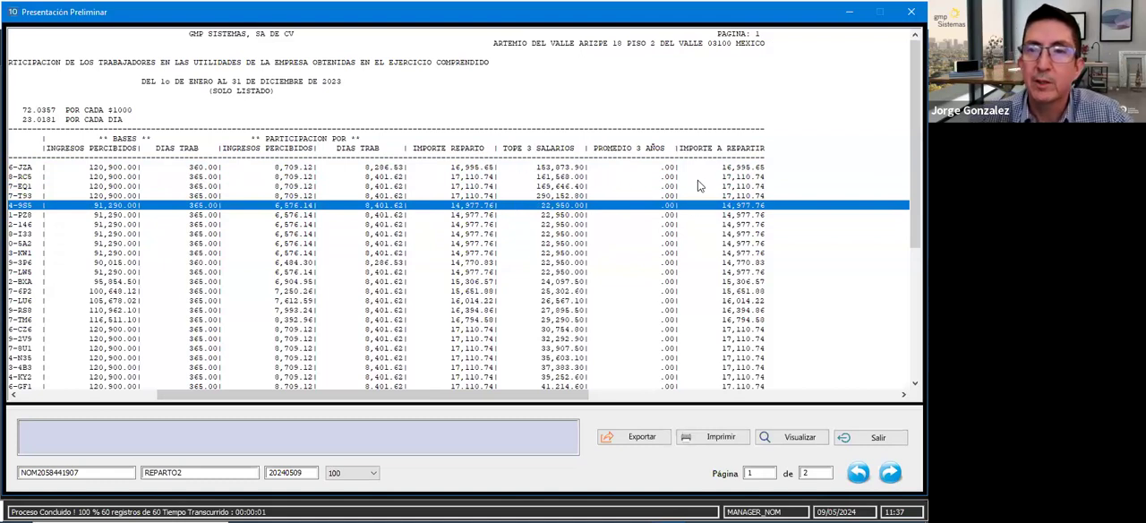
{"action": "left_click", "coordinate": [721, 167]}
{"action": "scroll", "coordinate": [722, 176], "scroll_direction": "down", "scroll_amount": 8}
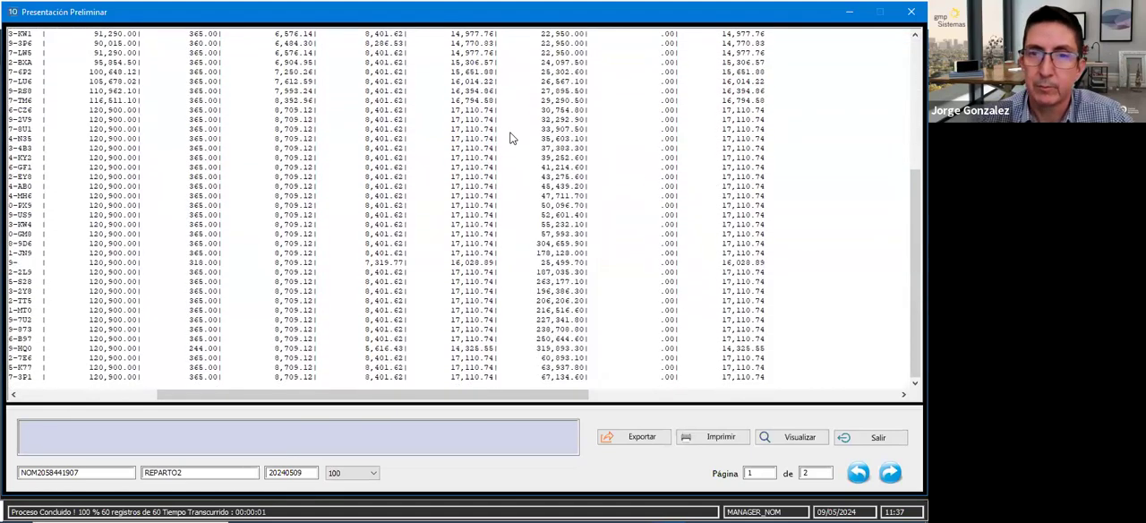
{"action": "left_click", "coordinate": [517, 216]}
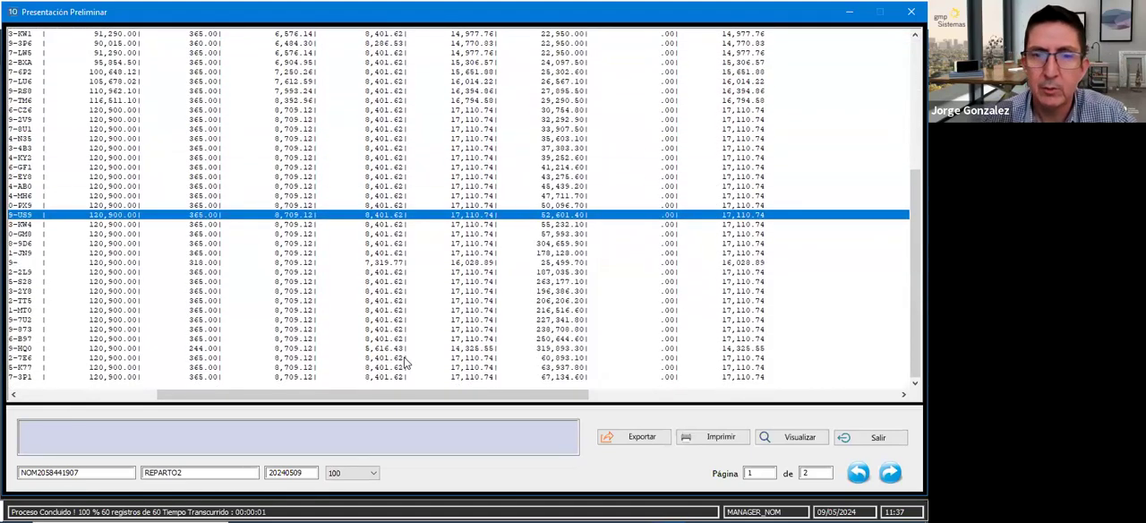
{"action": "left_click_drag", "start_coordinate": [396, 390], "coordinate": [363, 394]}
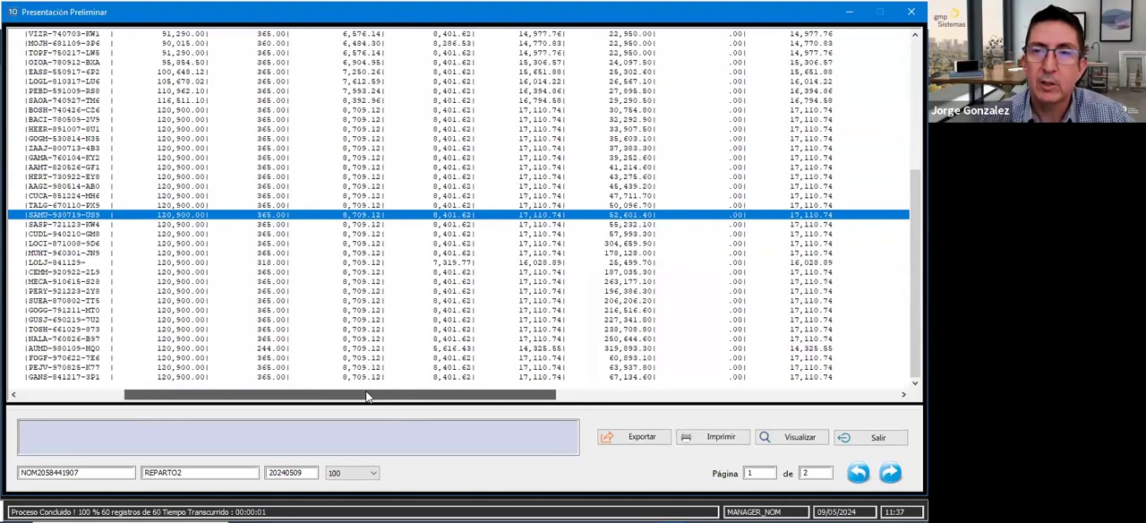
- Check the distribution totals on page 2 of the report, then close the preview
{"action": "left_click", "coordinate": [891, 472]}
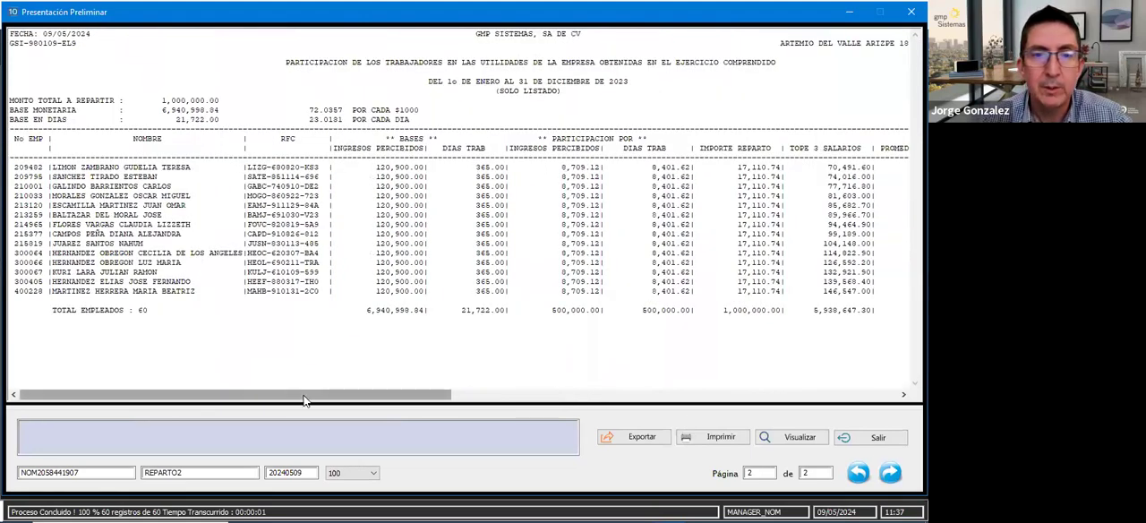
{"action": "left_click_drag", "start_coordinate": [305, 400], "coordinate": [632, 390]}
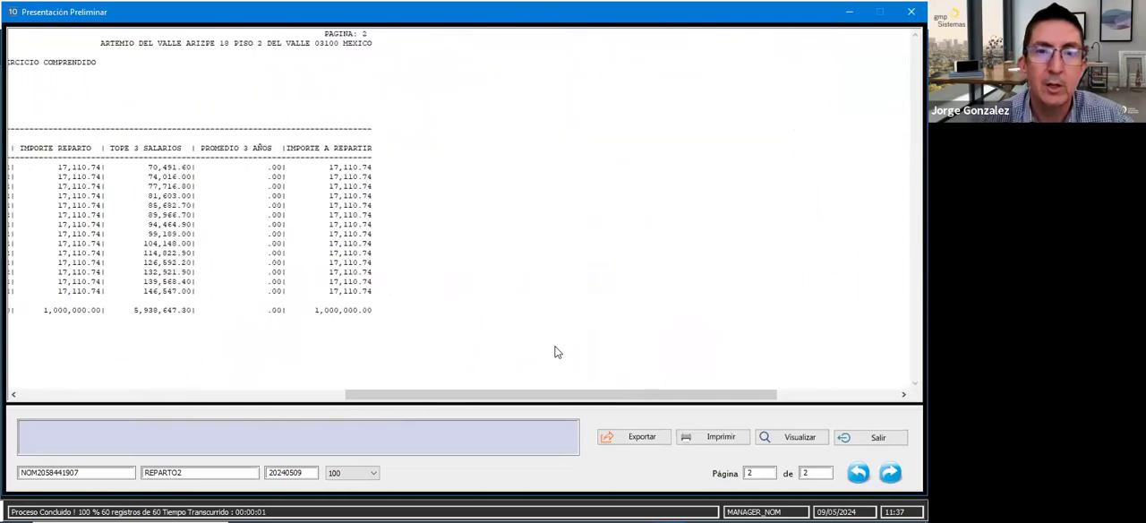
{"action": "left_click", "coordinate": [326, 311]}
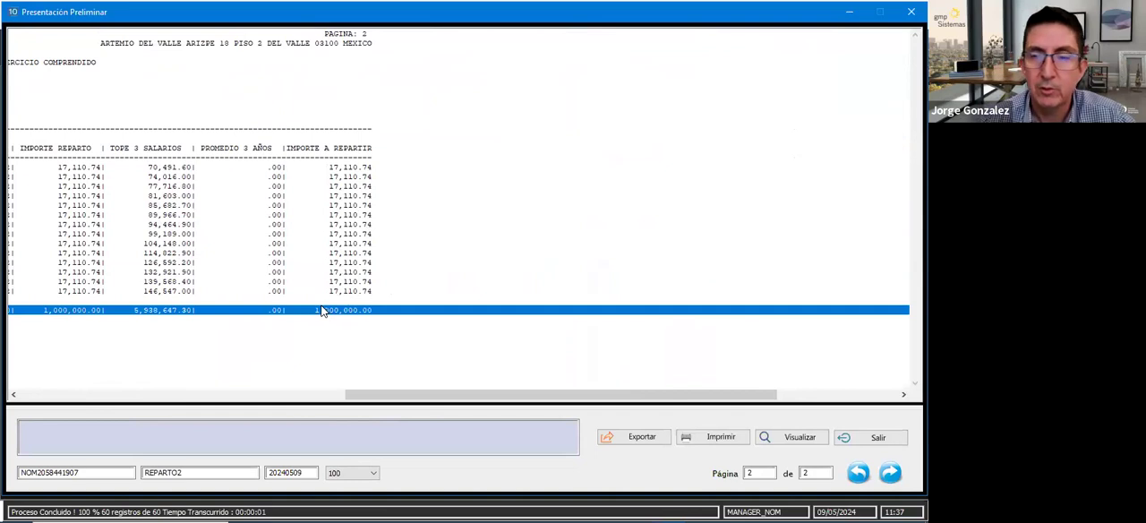
{"action": "left_click_drag", "start_coordinate": [468, 395], "coordinate": [9, 400]}
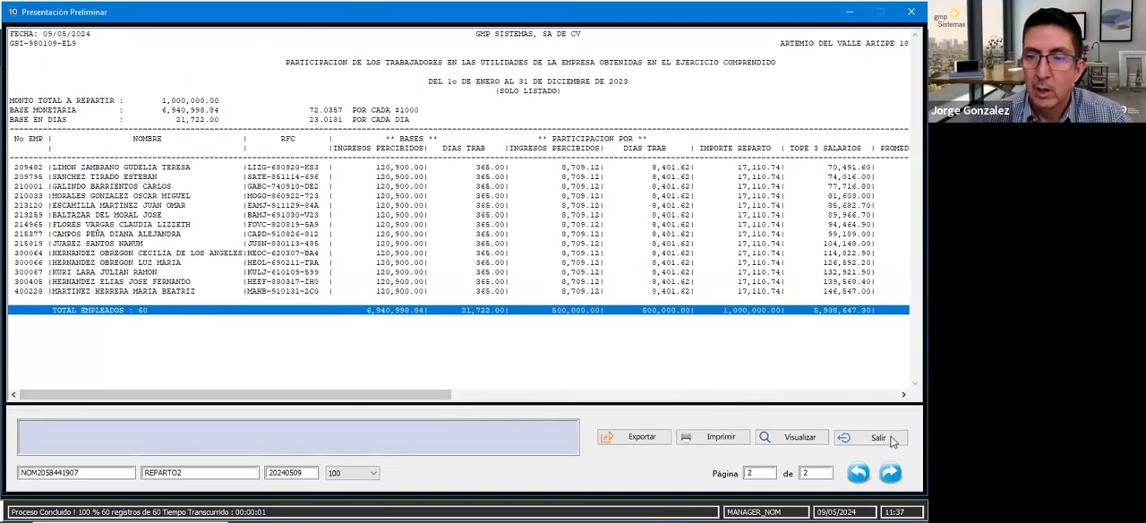
{"action": "left_click", "coordinate": [879, 437]}
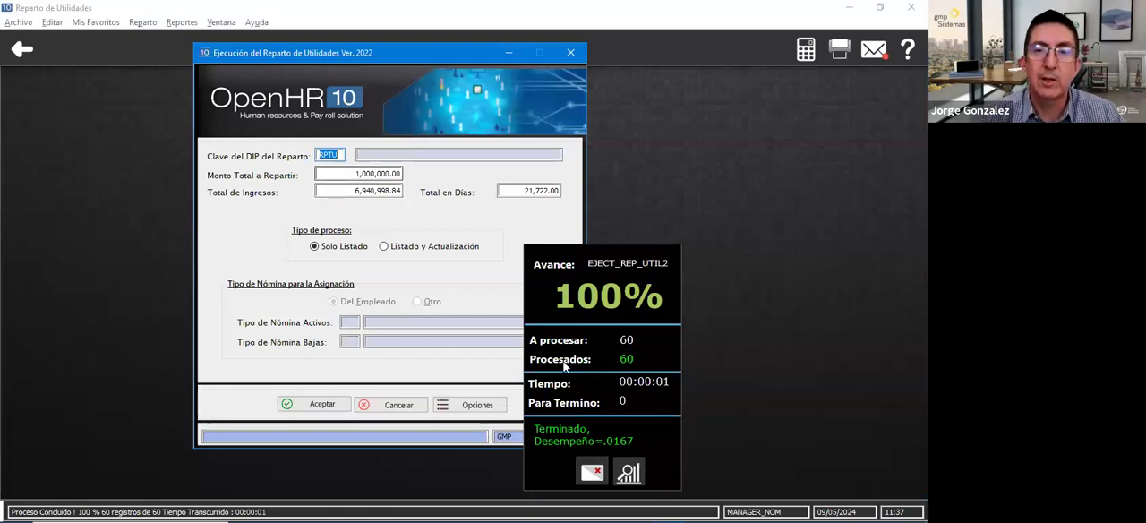
- Dismiss the progress summary and set the Tipo de proceso to Listado y Actualización
{"action": "left_click", "coordinate": [597, 447]}
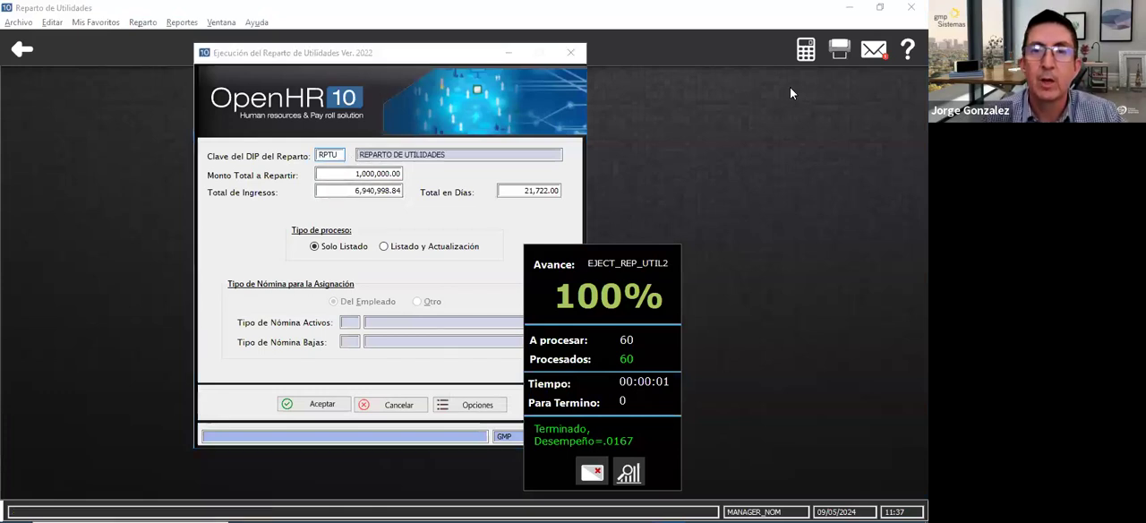
{"action": "left_click", "coordinate": [386, 247]}
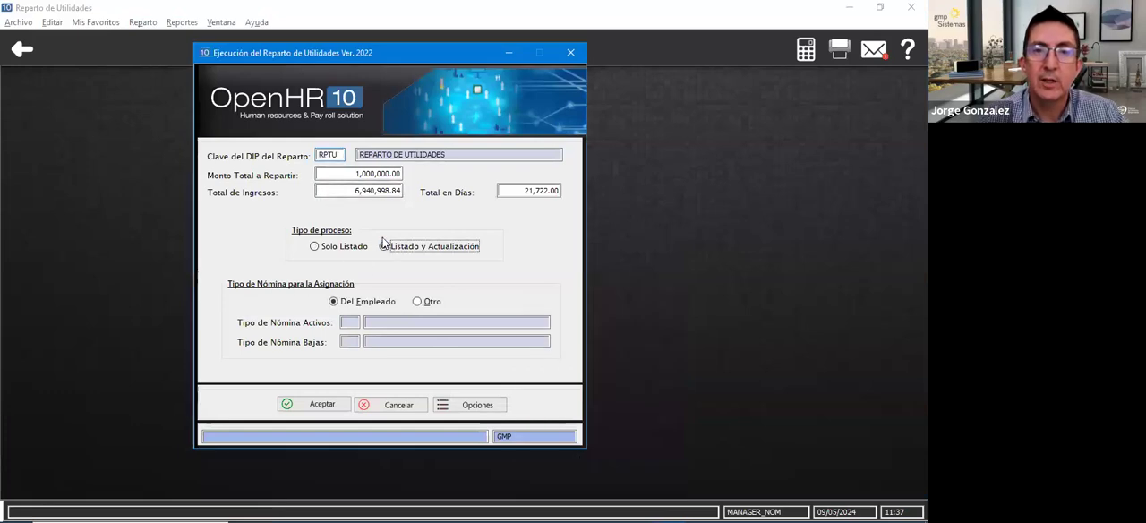
{"action": "left_click", "coordinate": [335, 301]}
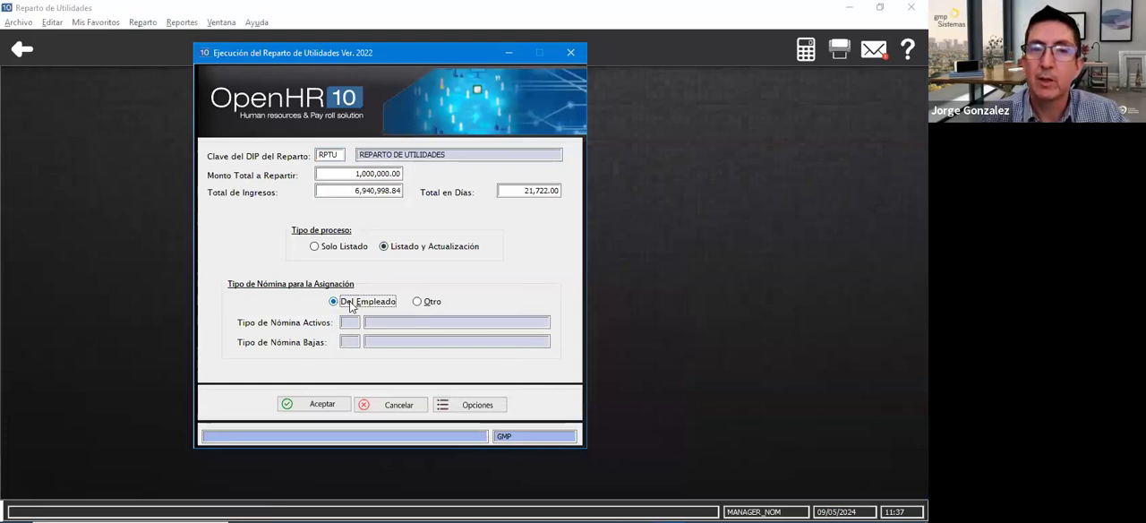
{"action": "left_click", "coordinate": [419, 302]}
{"action": "left_click", "coordinate": [340, 304]}
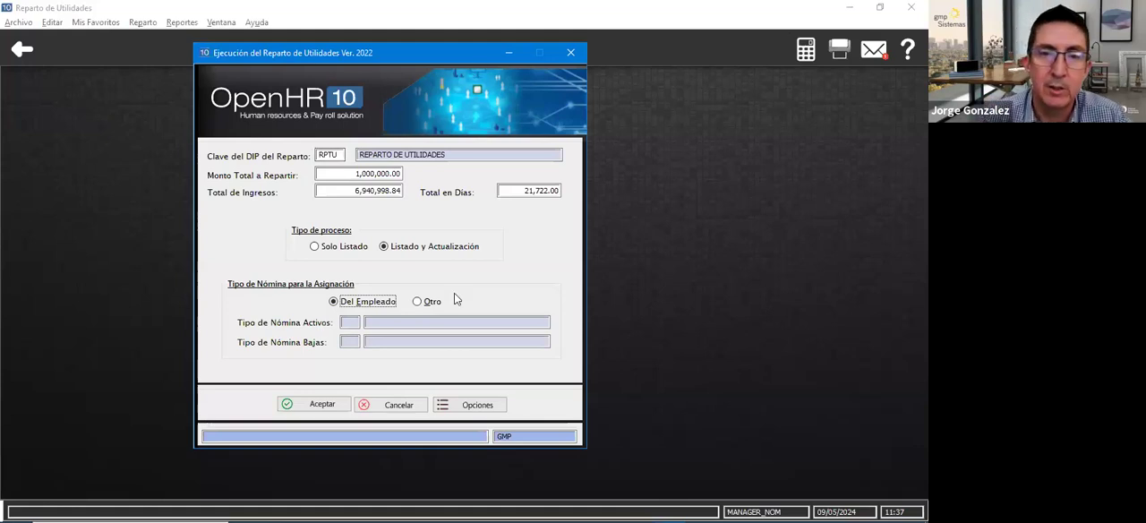
- Set the payroll assignment to Otro with PT for active employees and PB for terminated ones, then run the distribution update
{"action": "left_click", "coordinate": [417, 301]}
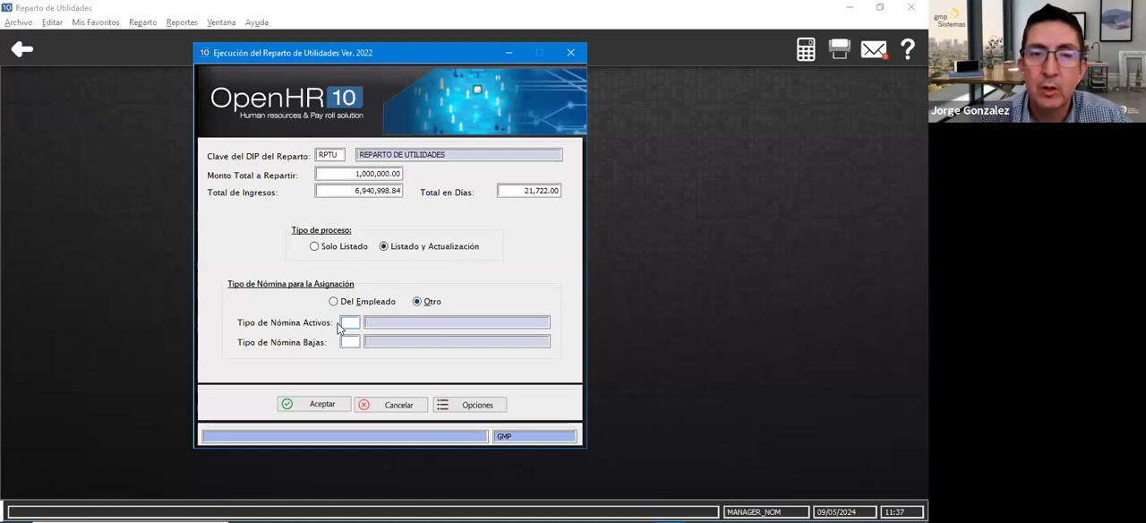
{"action": "left_click", "coordinate": [353, 323]}
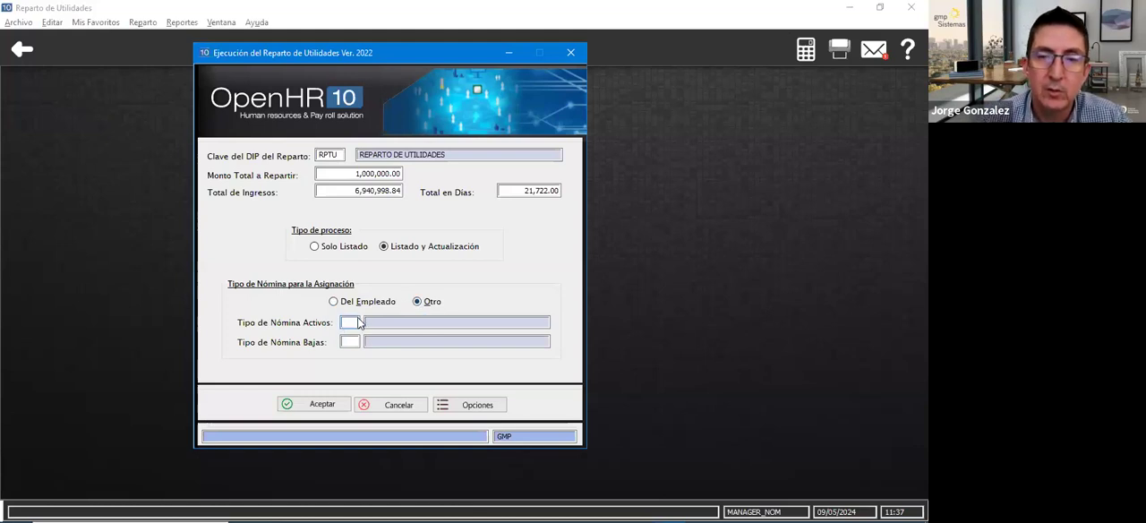
{"action": "type", "text": "PT"}
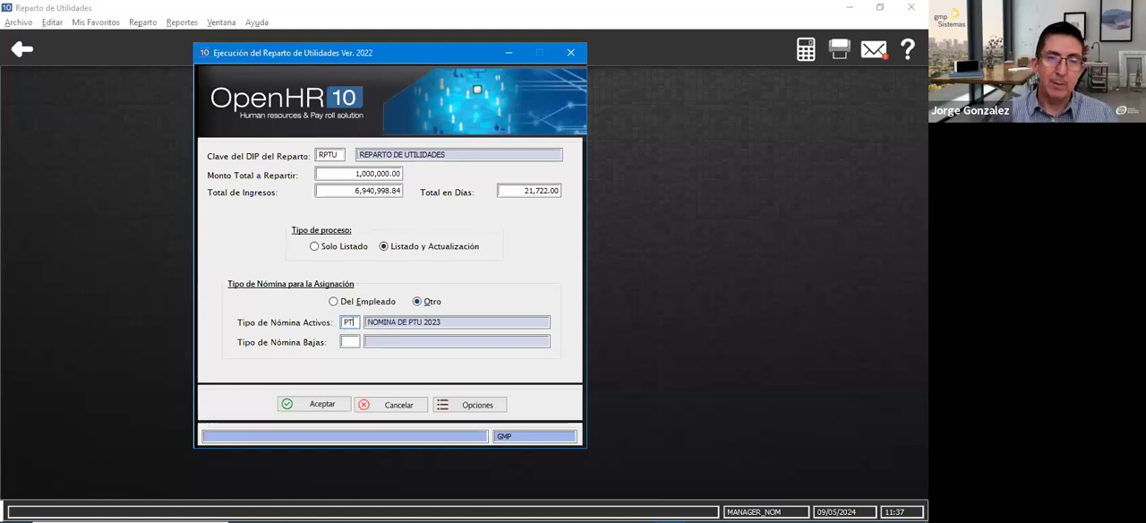
{"action": "type", "text": "PB"}
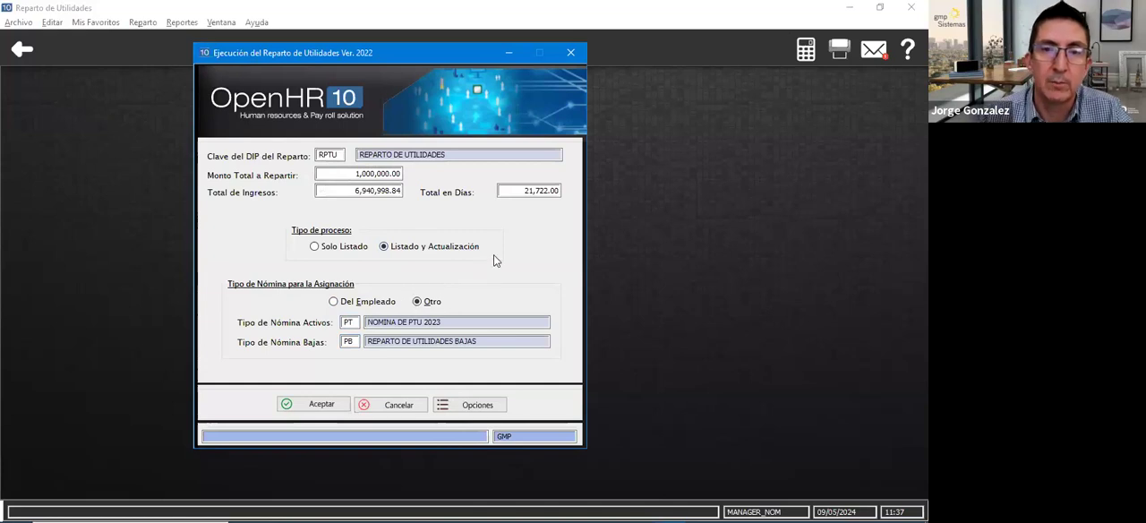
{"action": "left_click", "coordinate": [337, 407]}
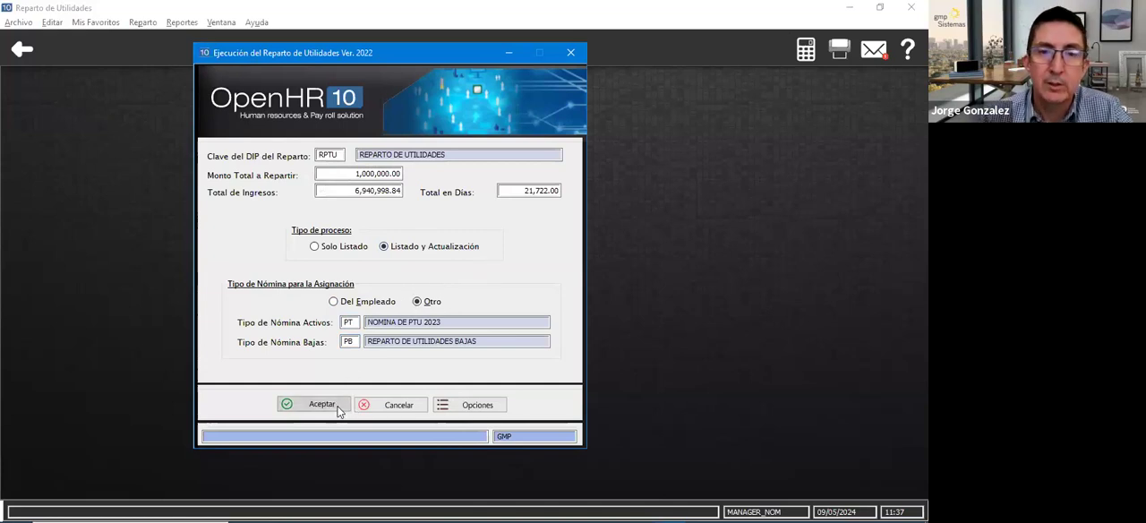
{"action": "left_click", "coordinate": [207, 428]}
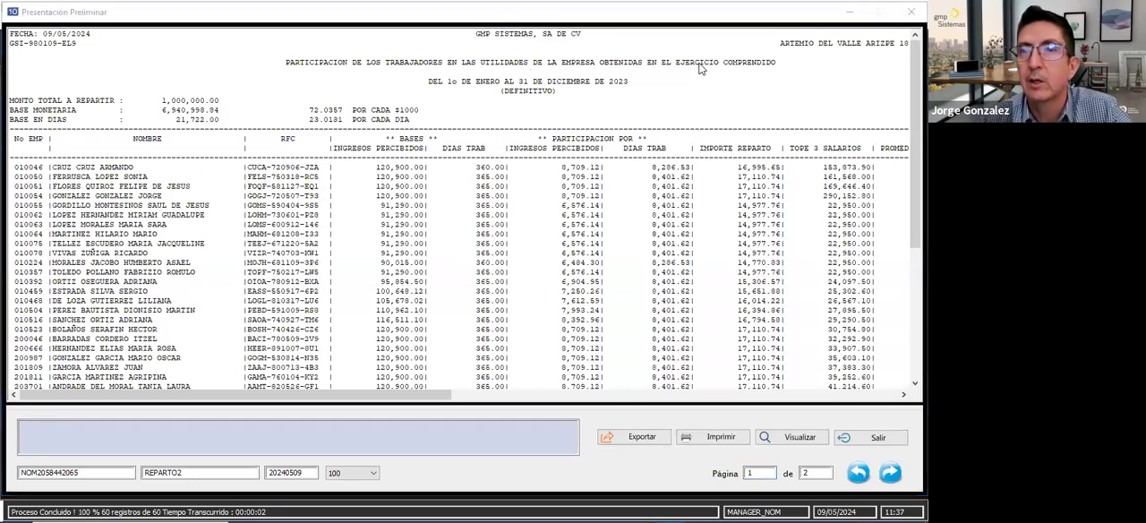
- Review the Definitivo label and the employees' bases and participation amounts in the generated report
{"action": "left_click", "coordinate": [534, 93]}
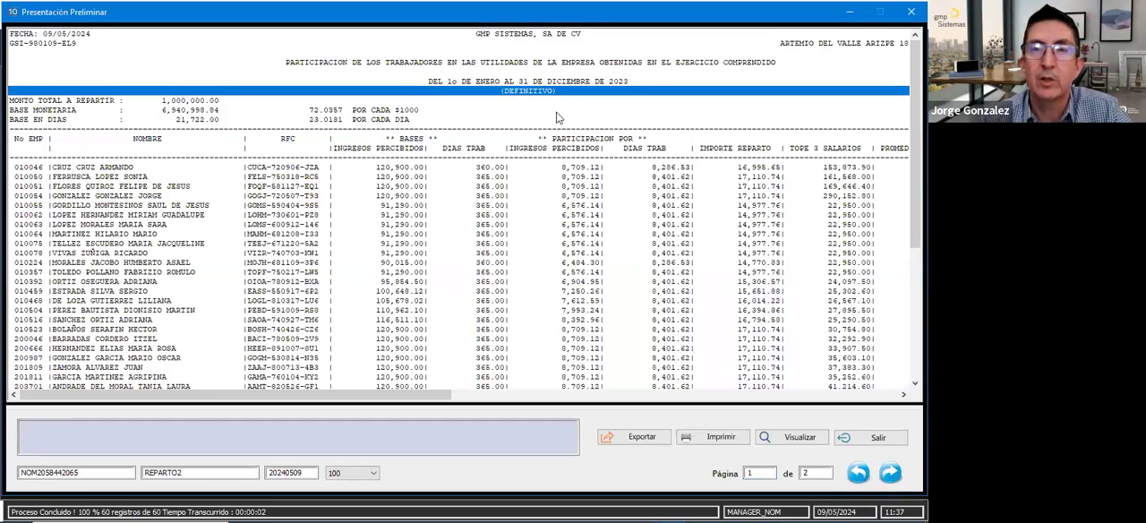
{"action": "left_click", "coordinate": [502, 253]}
{"action": "left_click", "coordinate": [580, 187]}
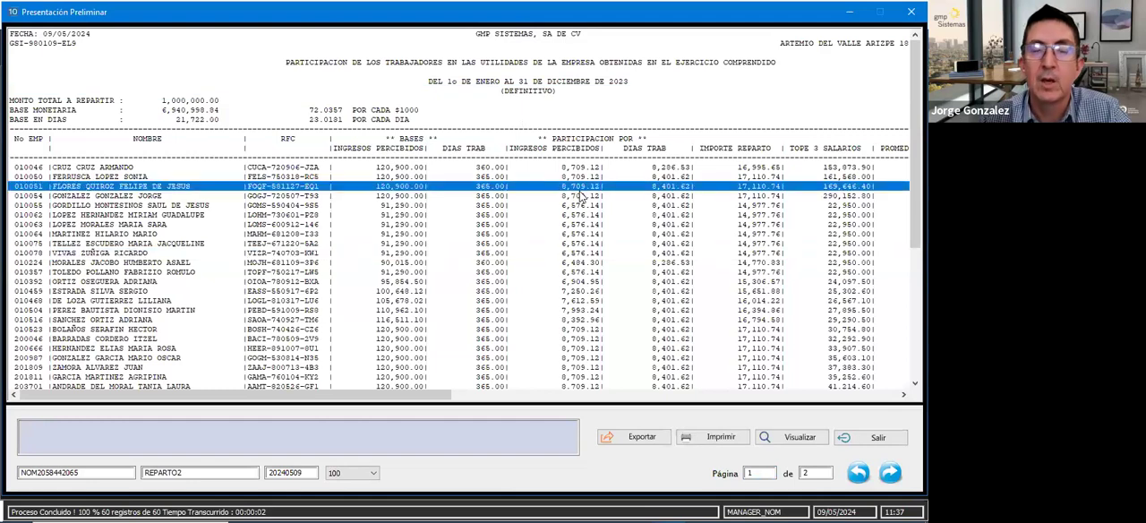
{"action": "left_click", "coordinate": [494, 208]}
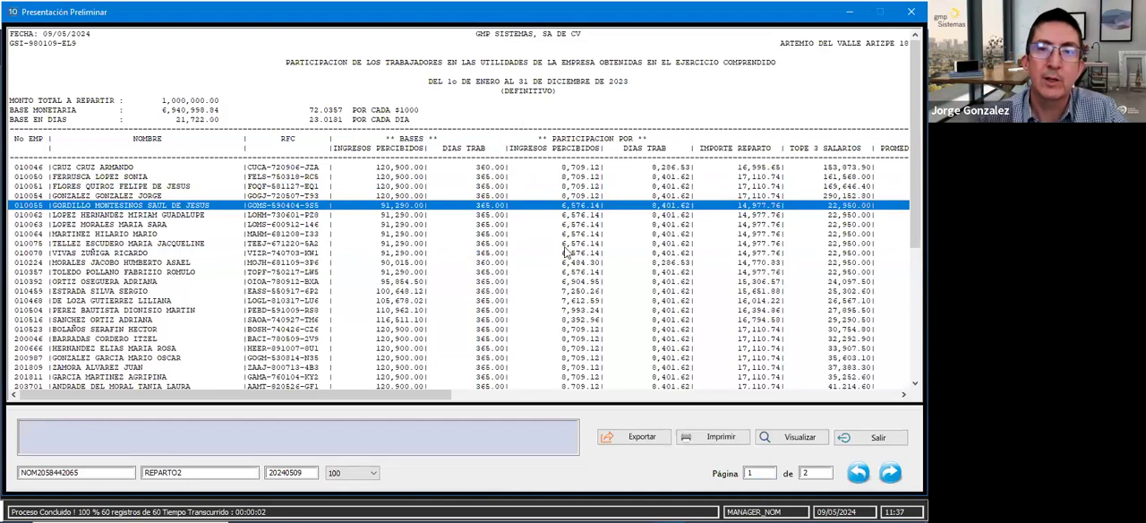
{"action": "left_click", "coordinate": [565, 196]}
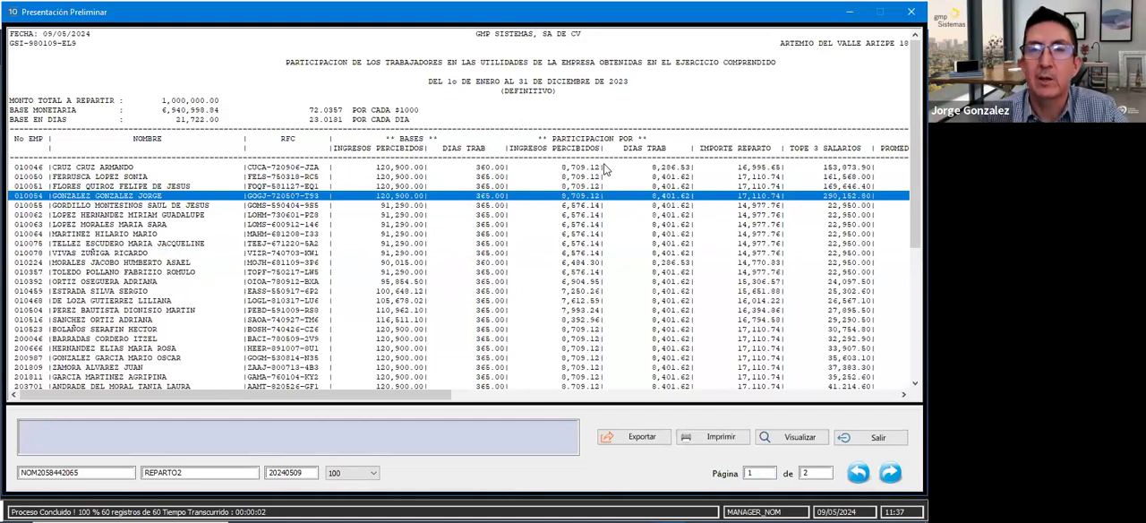
- Check the employee amounts and the page 2 totals of the definitive distribution report, then close the preview
{"action": "left_click", "coordinate": [518, 235]}
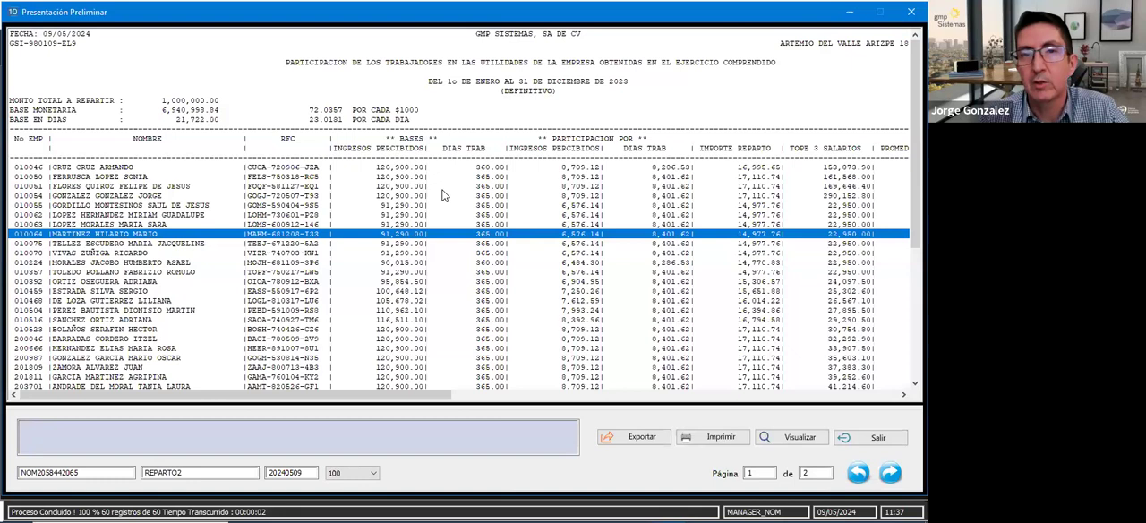
{"action": "left_click", "coordinate": [499, 158]}
{"action": "left_click", "coordinate": [575, 254]}
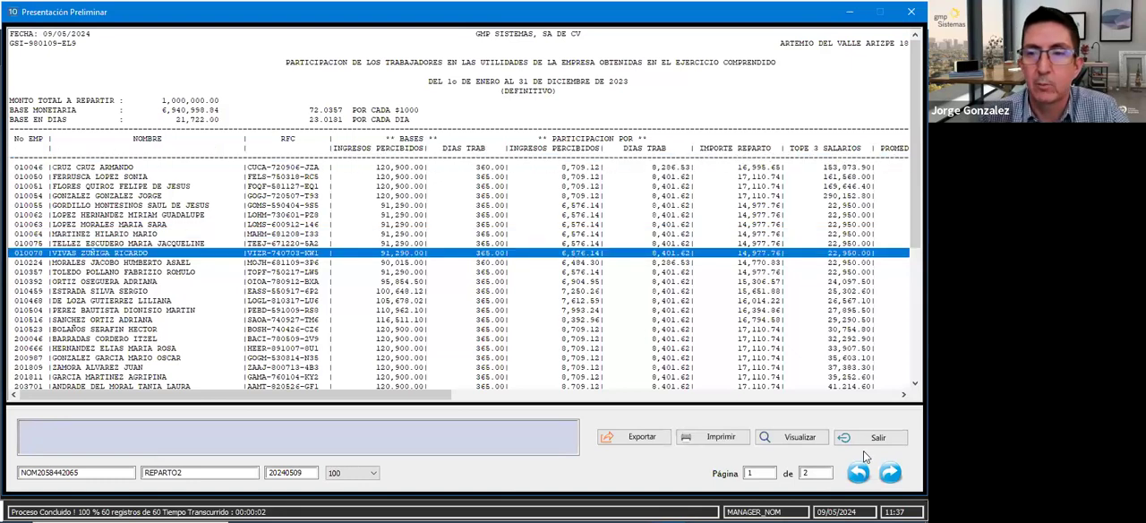
{"action": "left_click", "coordinate": [761, 472]}
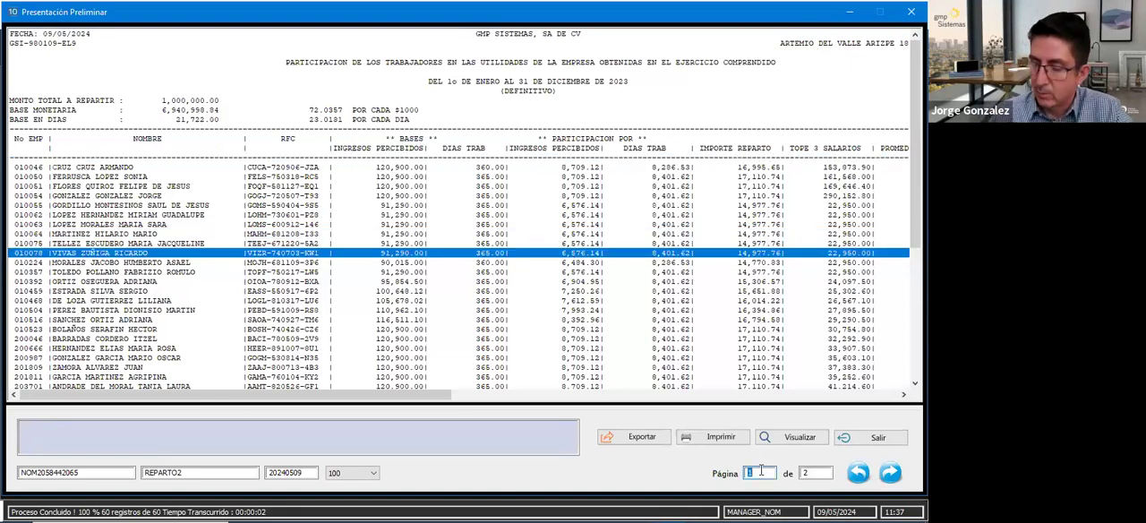
{"action": "key", "text": "Return"}
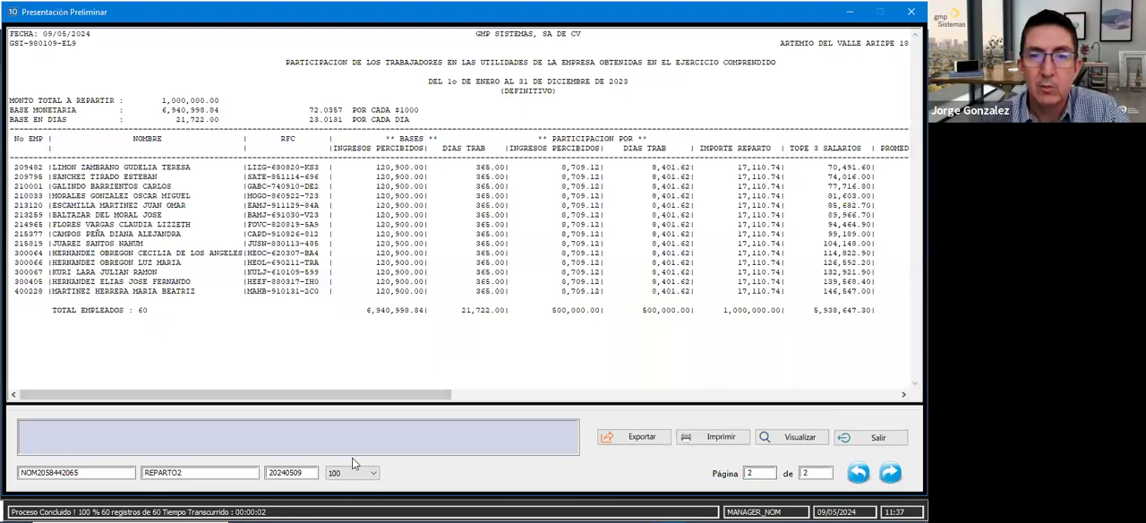
{"action": "scroll", "coordinate": [286, 394], "scroll_direction": "right", "scroll_amount": 5}
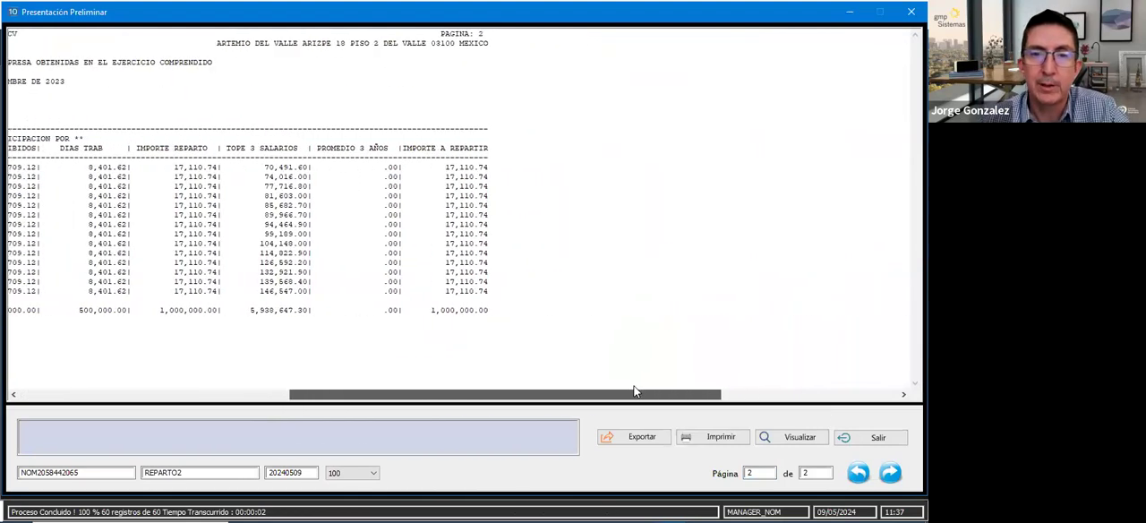
{"action": "scroll", "coordinate": [285, 395], "scroll_direction": "left", "scroll_amount": 5}
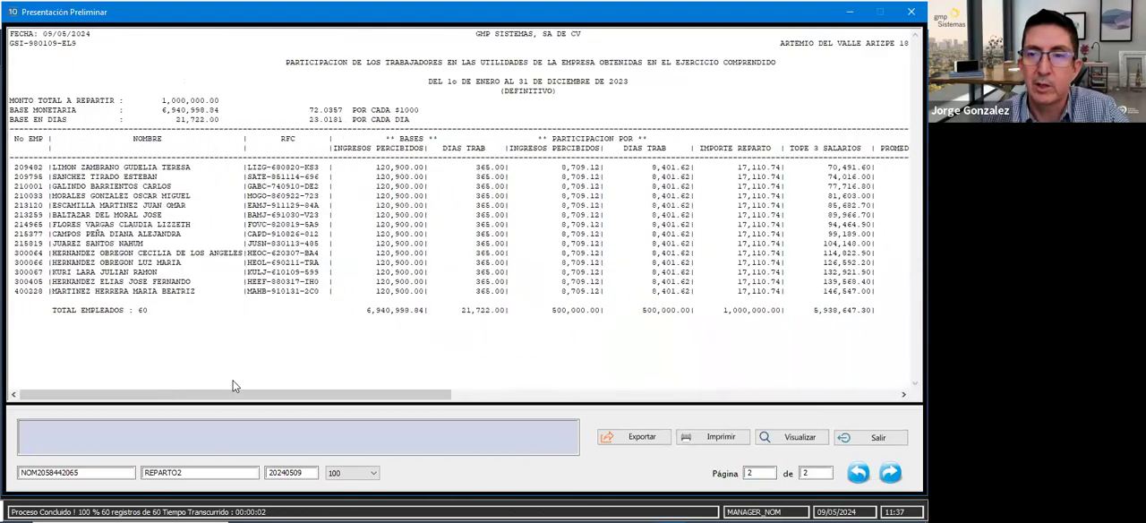
{"action": "left_click", "coordinate": [869, 437]}
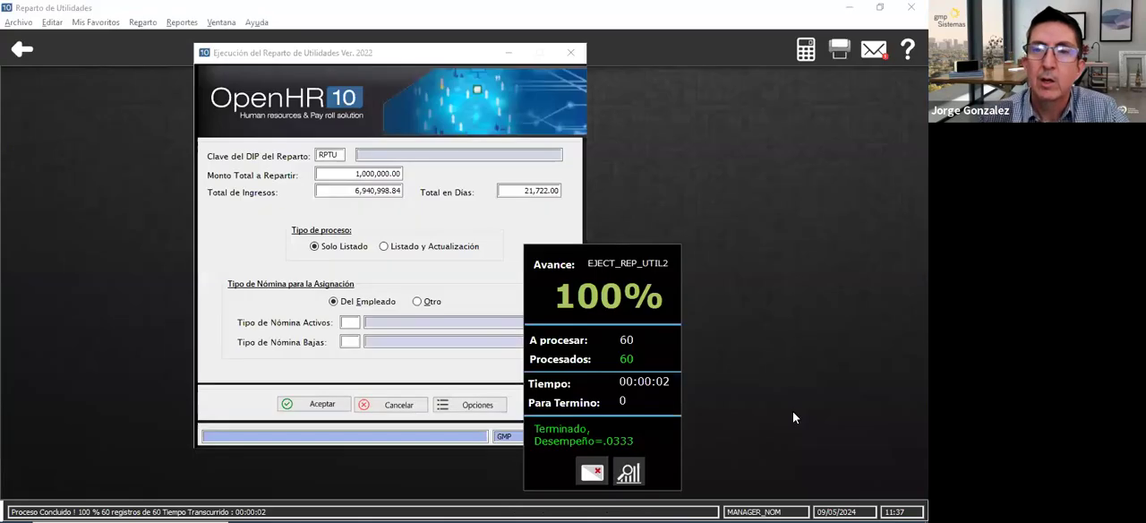
- Close the profit-sharing execution window and open the Movimientos (Incidencias) listing in Procesos de Nómina
{"action": "left_click", "coordinate": [593, 473]}
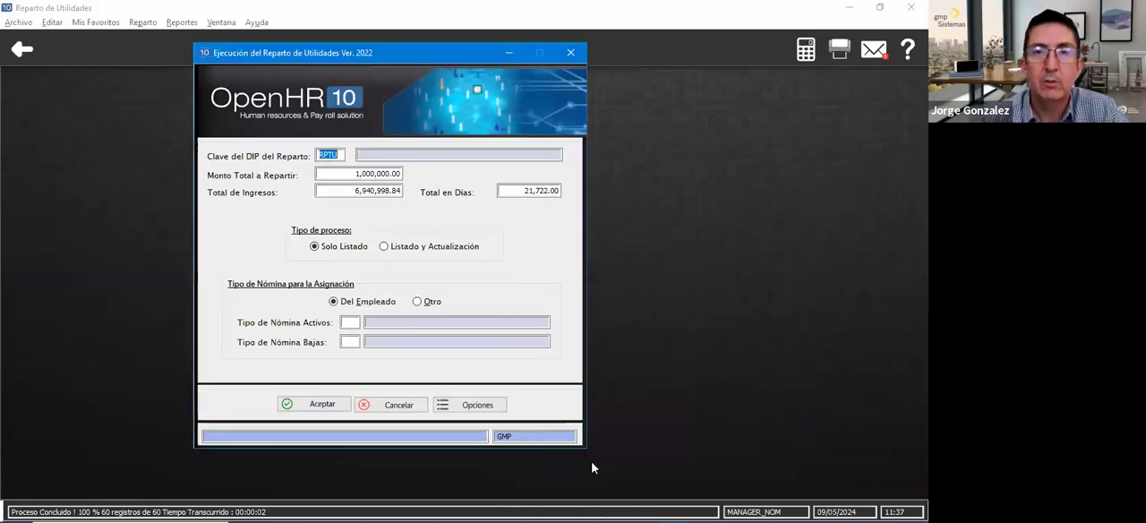
{"action": "left_click", "coordinate": [571, 53]}
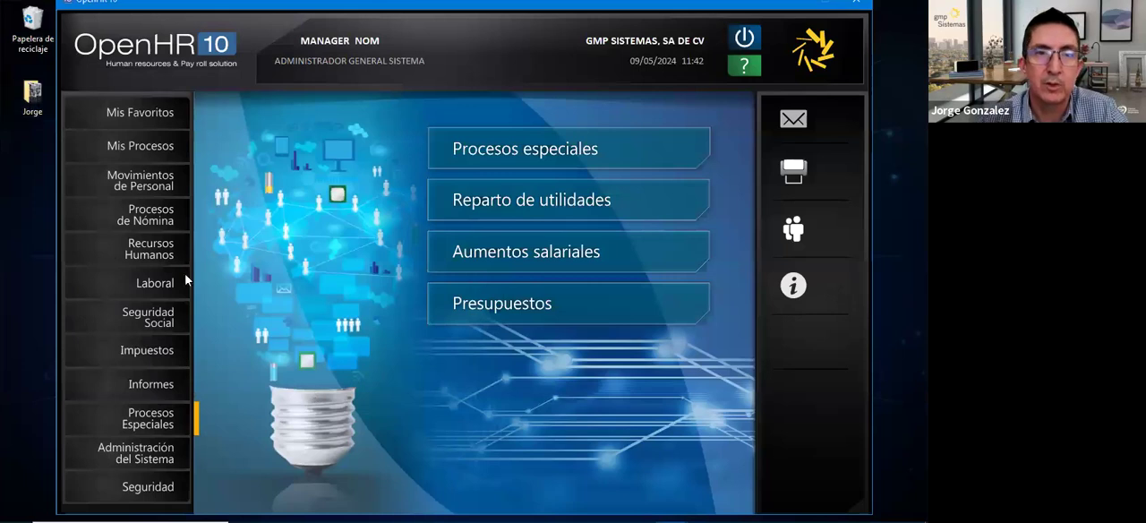
{"action": "left_click", "coordinate": [133, 215]}
{"action": "left_click", "coordinate": [536, 210]}
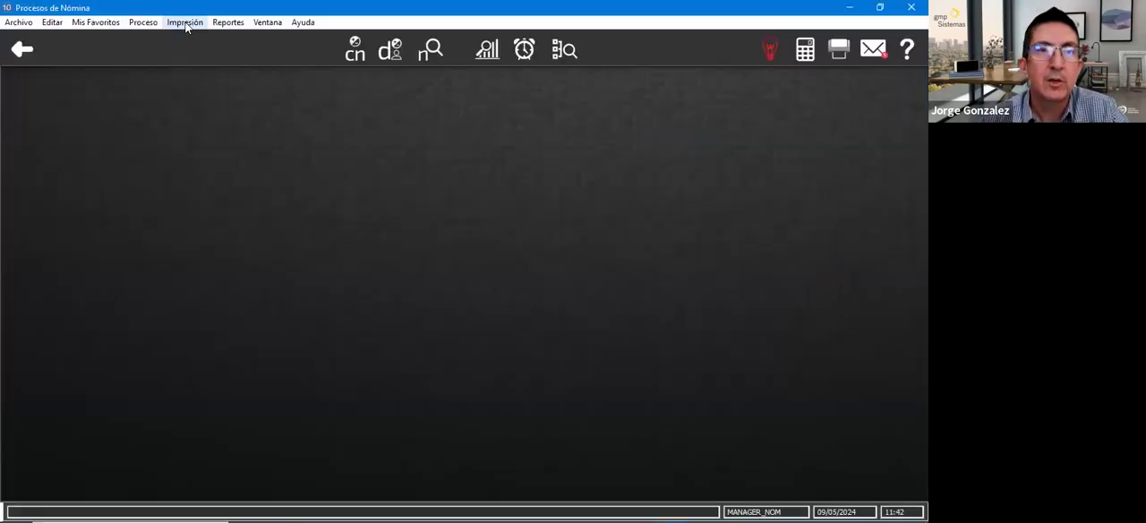
{"action": "left_click", "coordinate": [185, 24]}
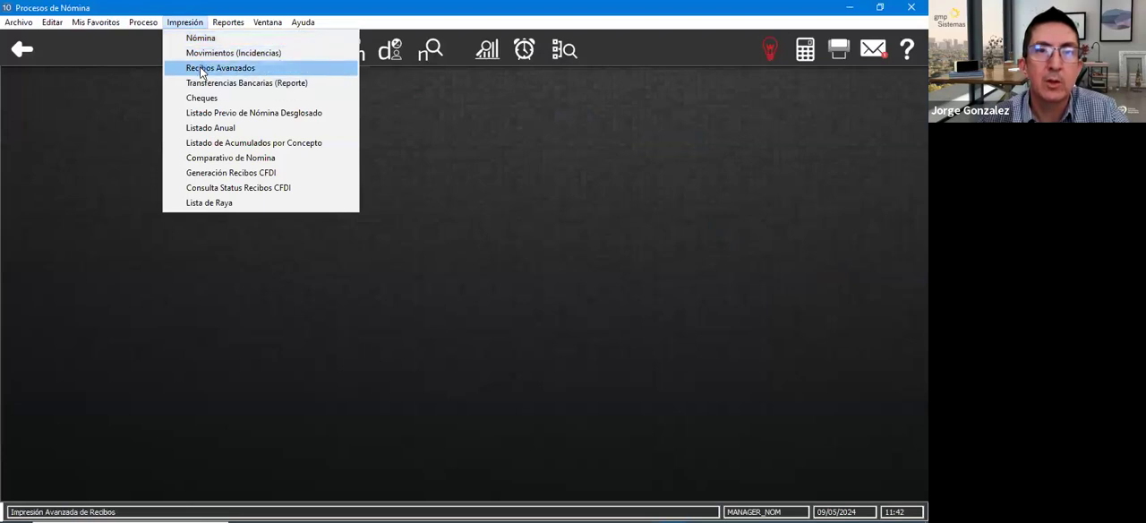
{"action": "left_click", "coordinate": [204, 56]}
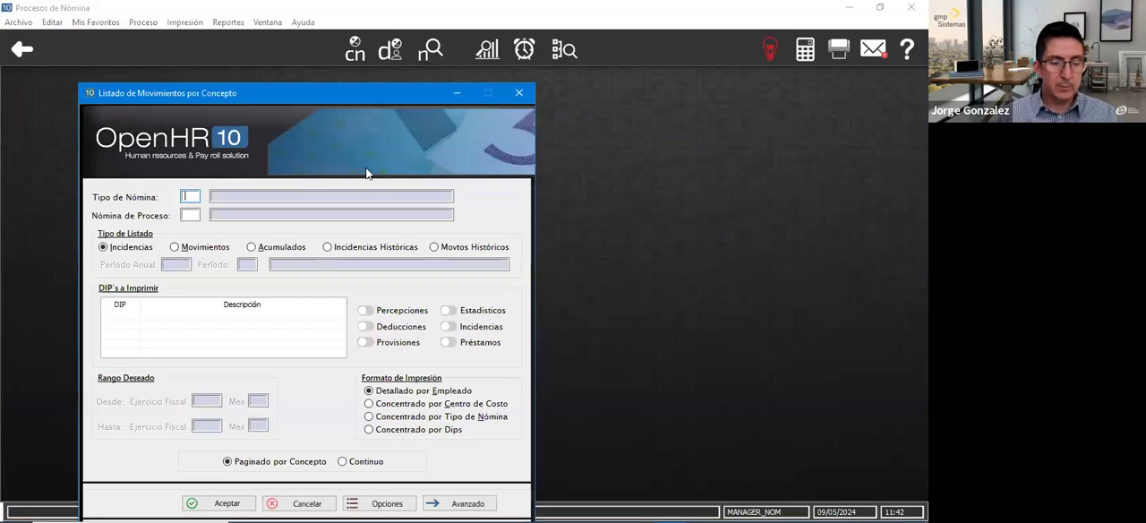
- Set the movements listing's Tipo de Nómina to 1C and its Nómina de Proceso to PT
{"action": "type", "text": "1C"}
{"action": "key", "text": "Tab"}
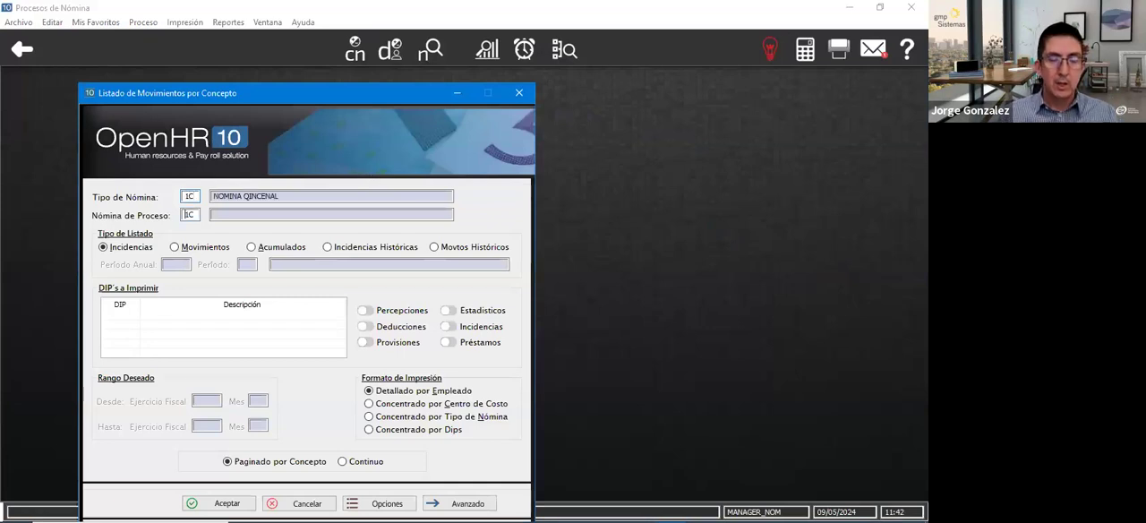
{"action": "type", "text": "PT"}
{"action": "key", "text": "Tab"}
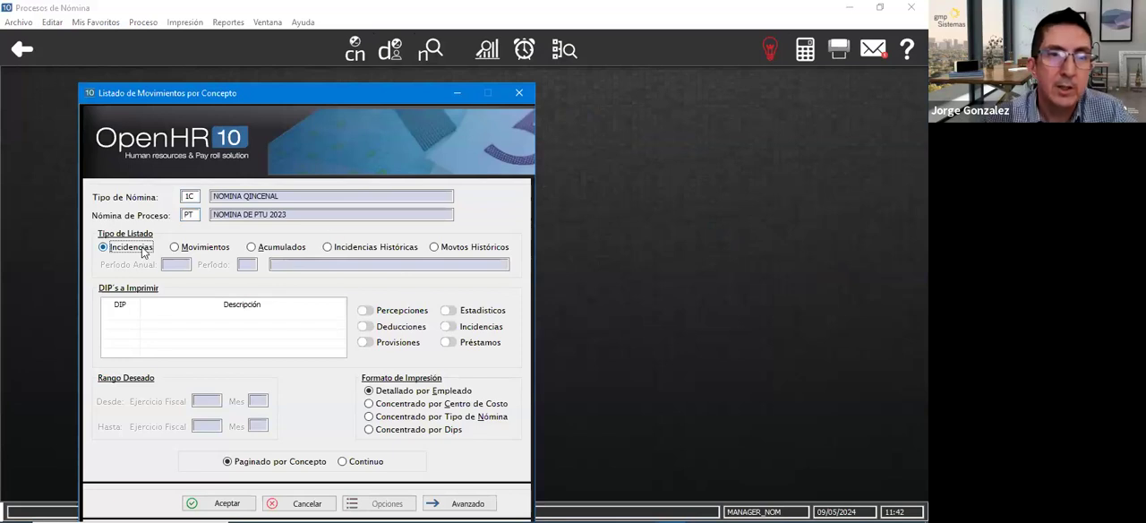
- Add RPTU as the DIP to print and generate the Incidencias listing
{"action": "left_click", "coordinate": [125, 315]}
{"action": "type", "text": "RPTU"}
{"action": "key", "text": "Return"}
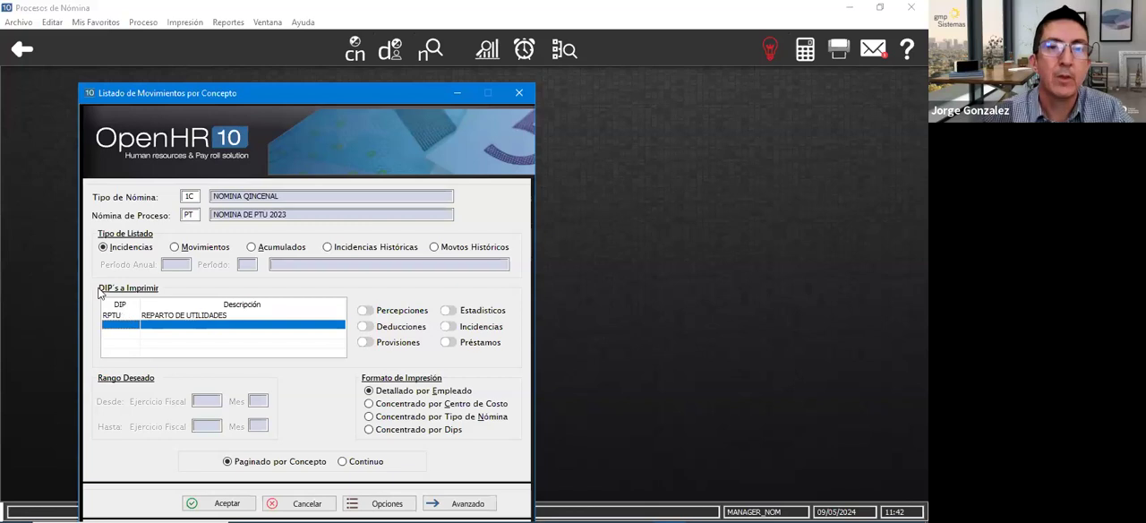
{"action": "left_click", "coordinate": [227, 504]}
{"action": "left_click", "coordinate": [200, 430]}
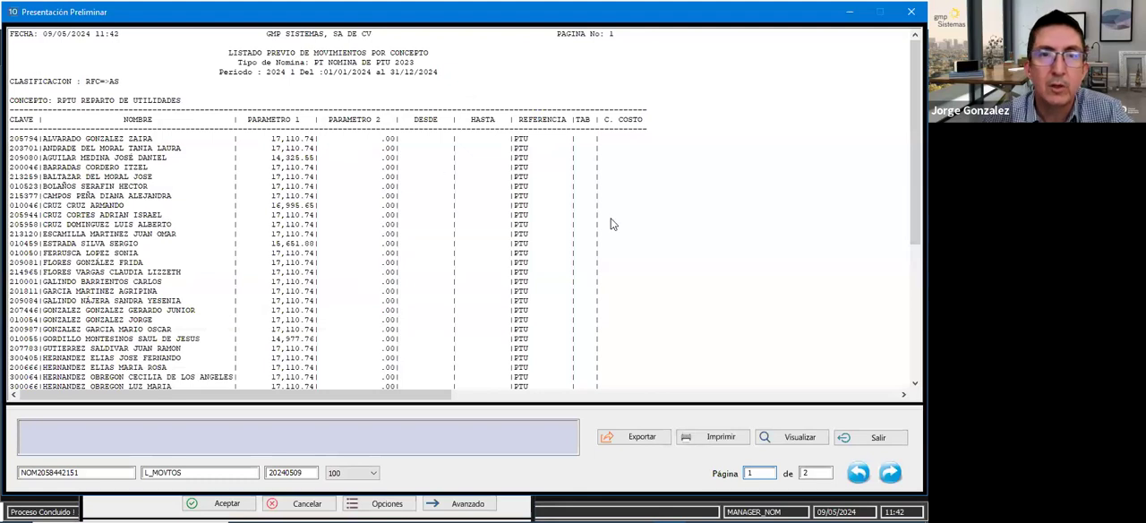
- Review the employees' RPTU amounts and the concept total on page 2, then close the preview and the listing window
{"action": "scroll", "coordinate": [242, 158], "scroll_direction": "down", "scroll_amount": 8}
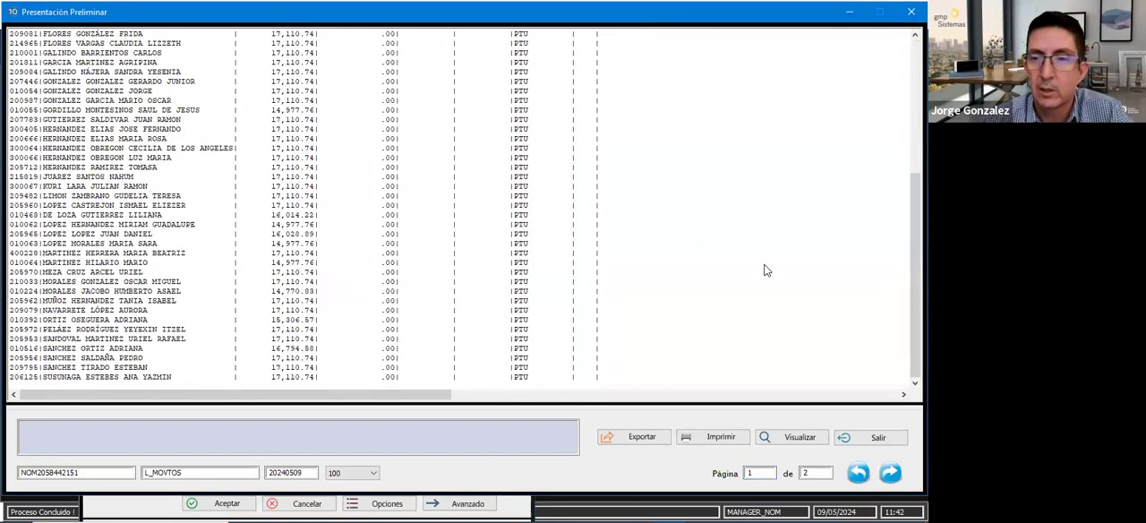
{"action": "left_click", "coordinate": [892, 476]}
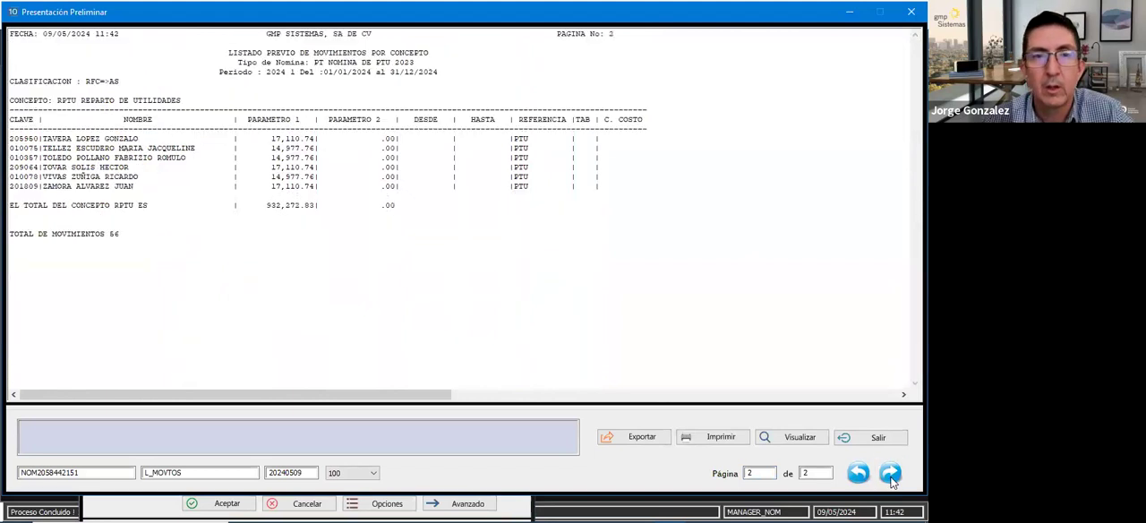
{"action": "left_click", "coordinate": [266, 219]}
{"action": "left_click_drag", "start_coordinate": [266, 217], "coordinate": [280, 205]}
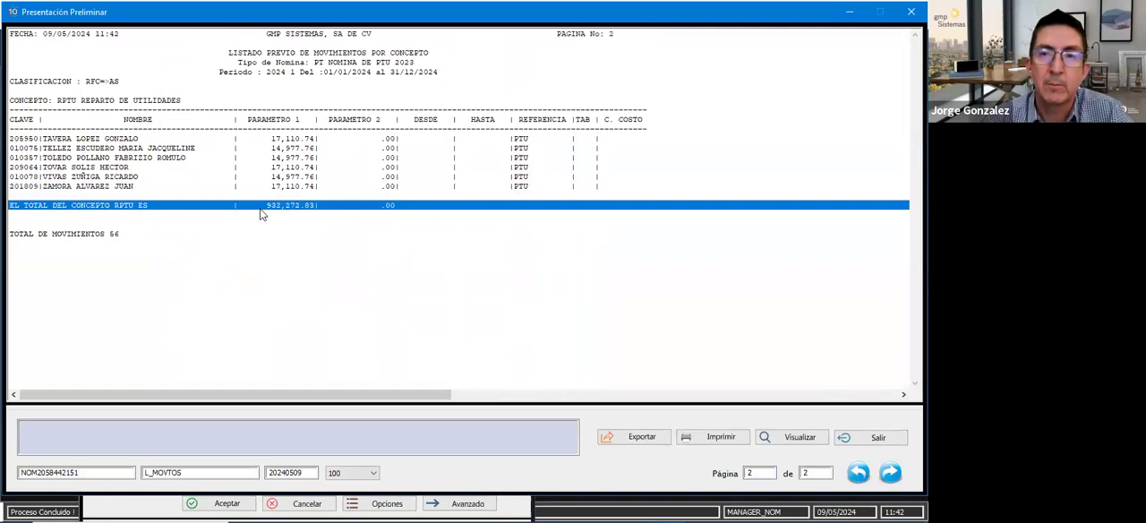
{"action": "left_click", "coordinate": [284, 196]}
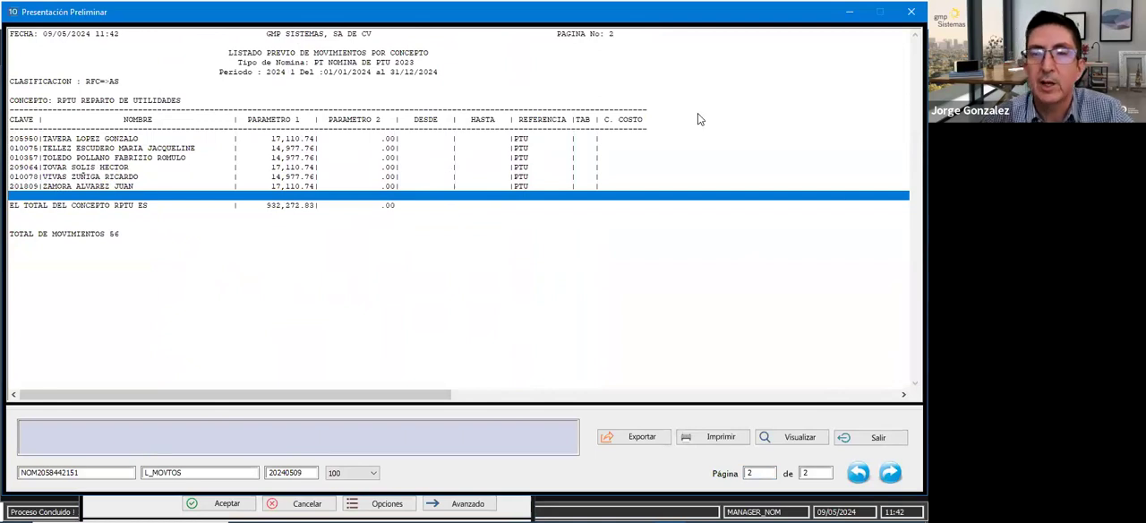
{"action": "left_click", "coordinate": [268, 228]}
{"action": "left_click", "coordinate": [276, 219]}
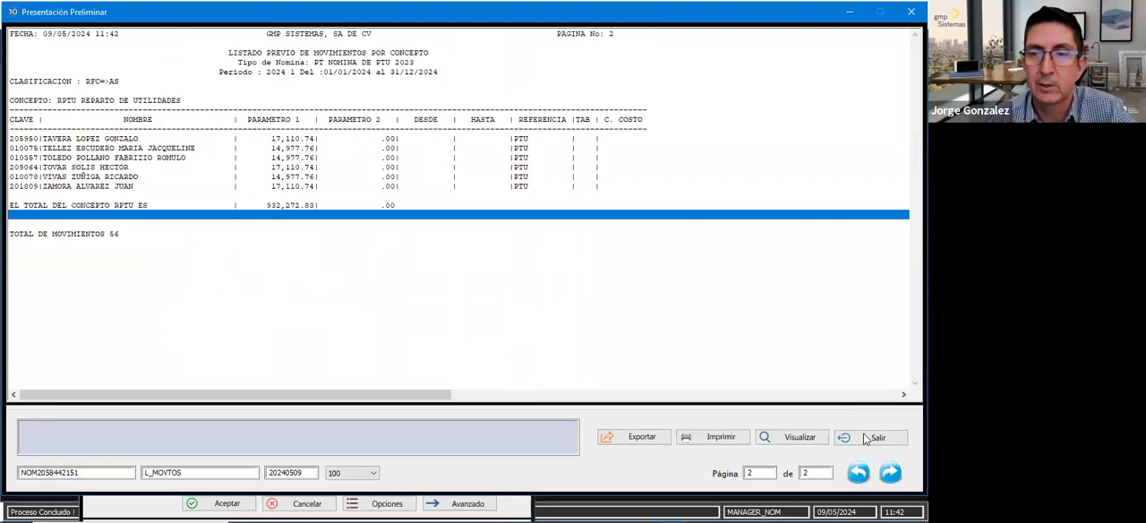
{"action": "left_click", "coordinate": [903, 437]}
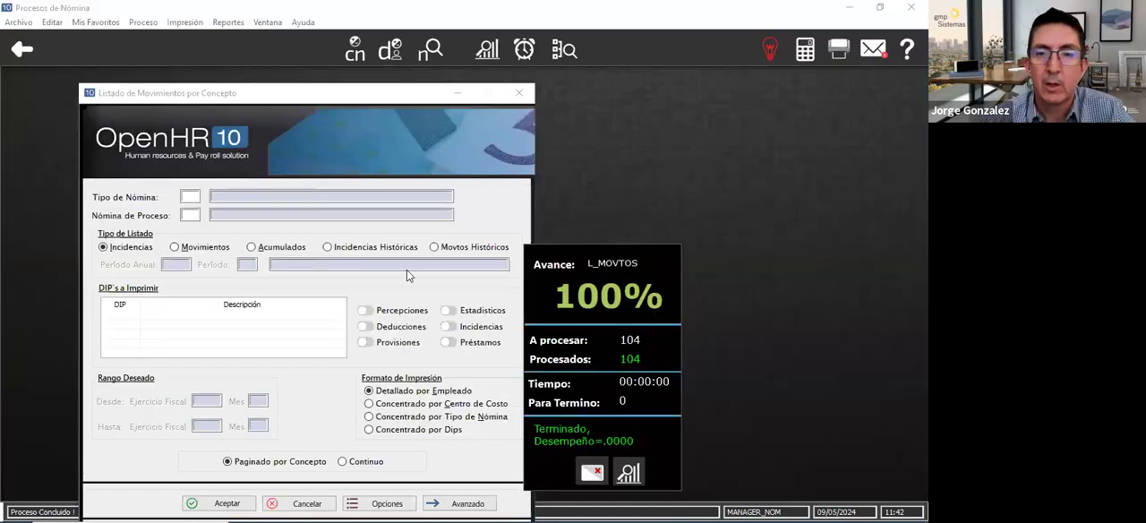
{"action": "key", "text": "Escape"}
{"action": "key", "text": "Escape"}
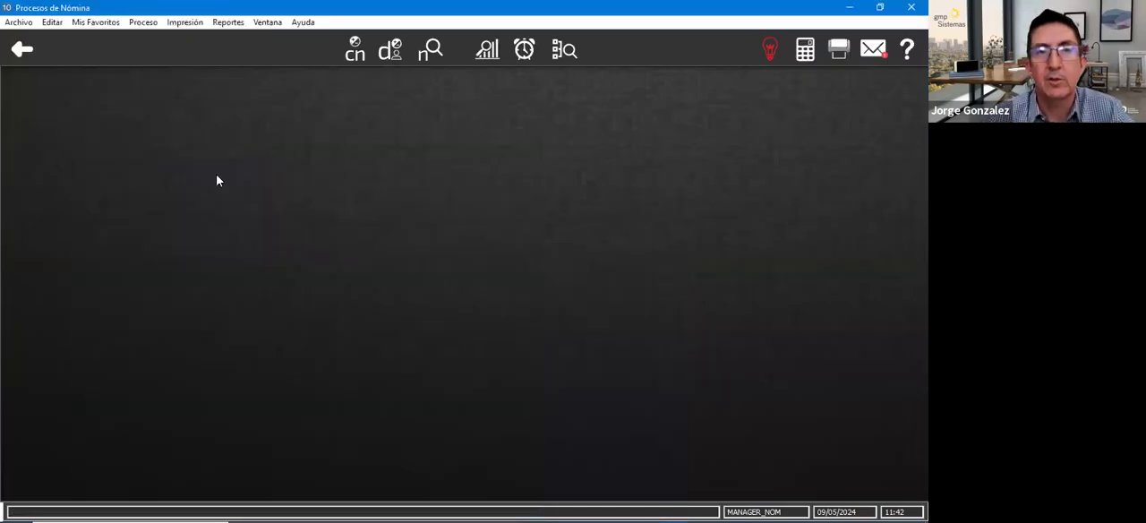
- Run the payroll calculation for Tipo de Nómina 1C and process PT, covering all recintos (@)
{"action": "left_click", "coordinate": [144, 21]}
{"action": "left_click", "coordinate": [170, 37]}
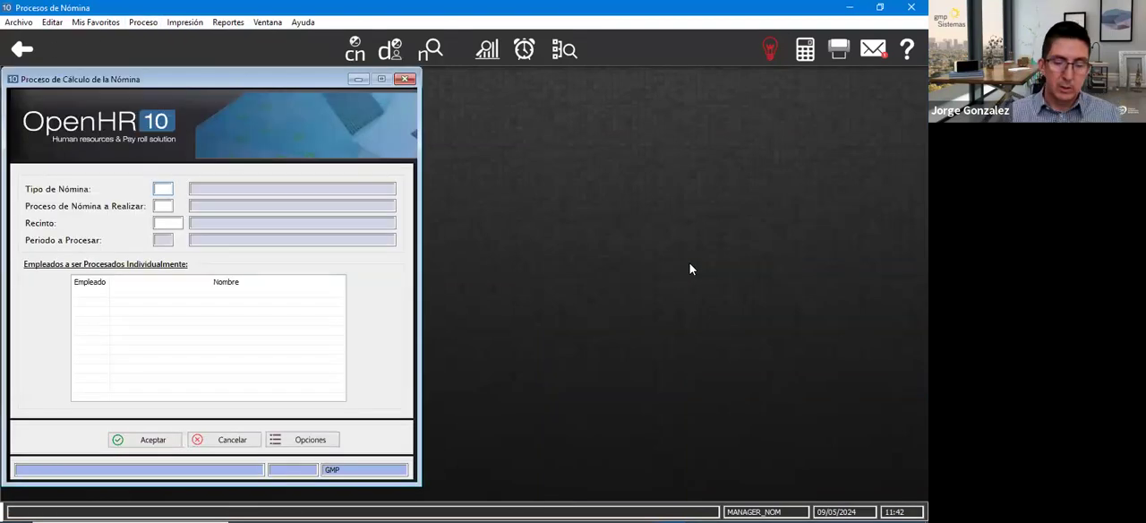
{"action": "type", "text": "1C"}
{"action": "key", "text": "Tab"}
{"action": "type", "text": "PT"}
{"action": "key", "text": "Tab"}
{"action": "key", "text": "Tab"}
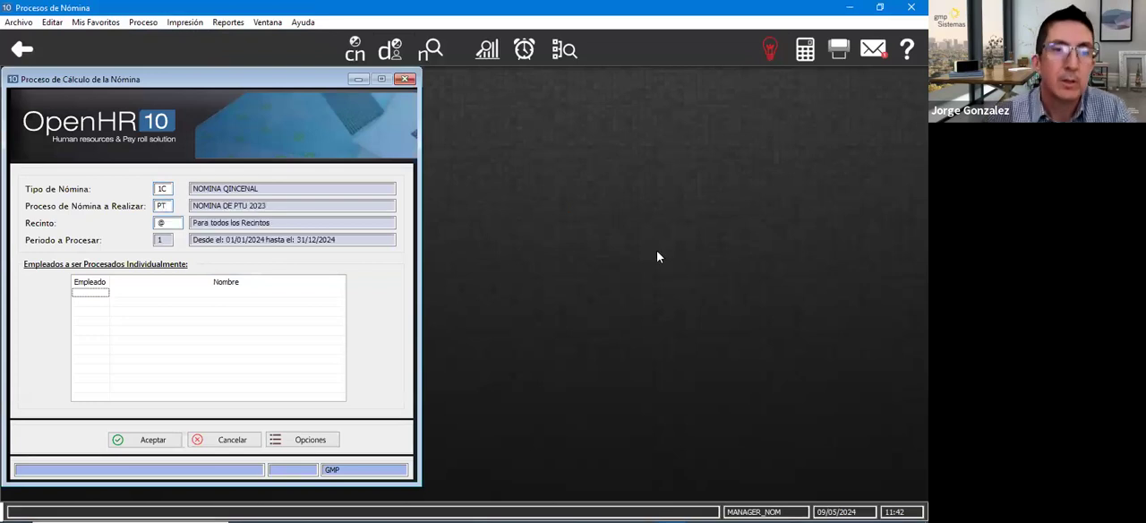
{"action": "left_click", "coordinate": [152, 440]}
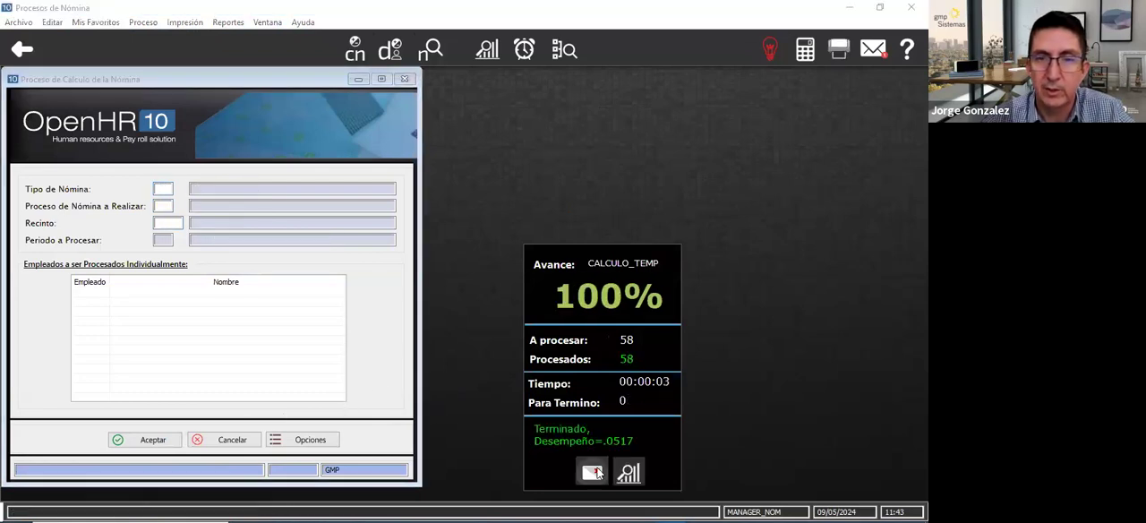
- Open the Listado de Nómina and set employee payroll type 1C, process type PT, Período Anual 2024 and Período 1
{"action": "left_click", "coordinate": [184, 22]}
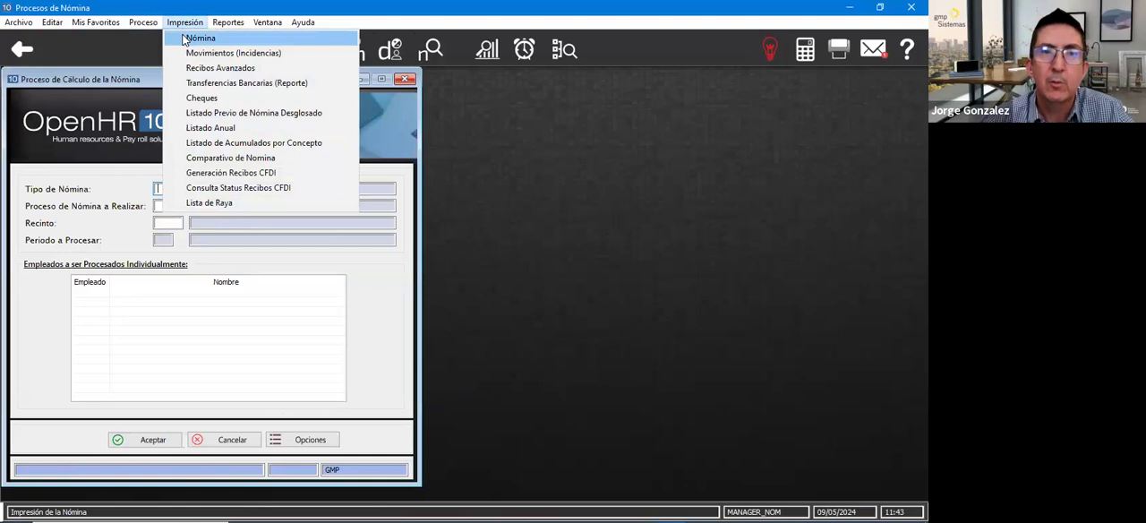
{"action": "left_click", "coordinate": [193, 39]}
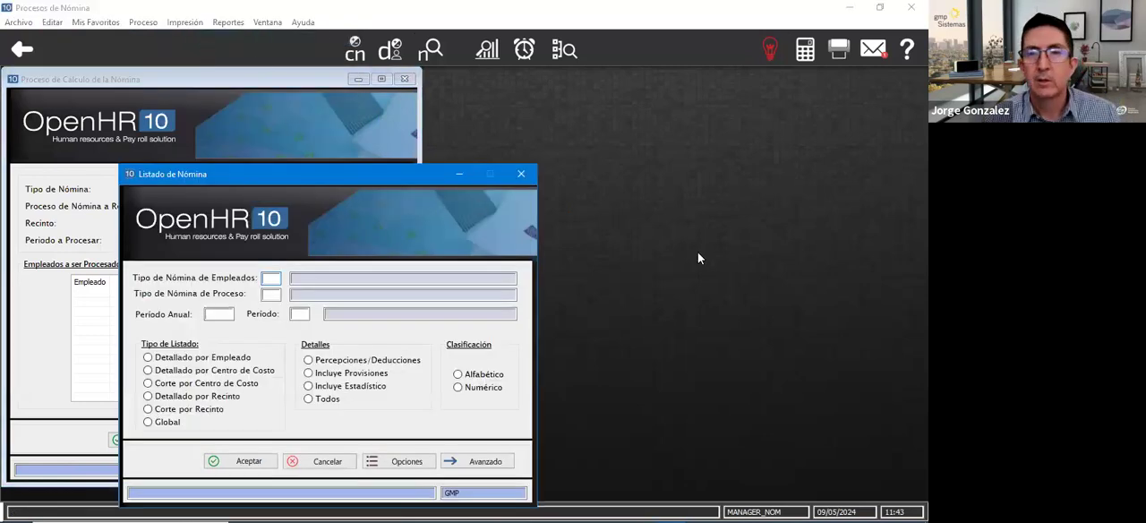
{"action": "left_click", "coordinate": [692, 289]}
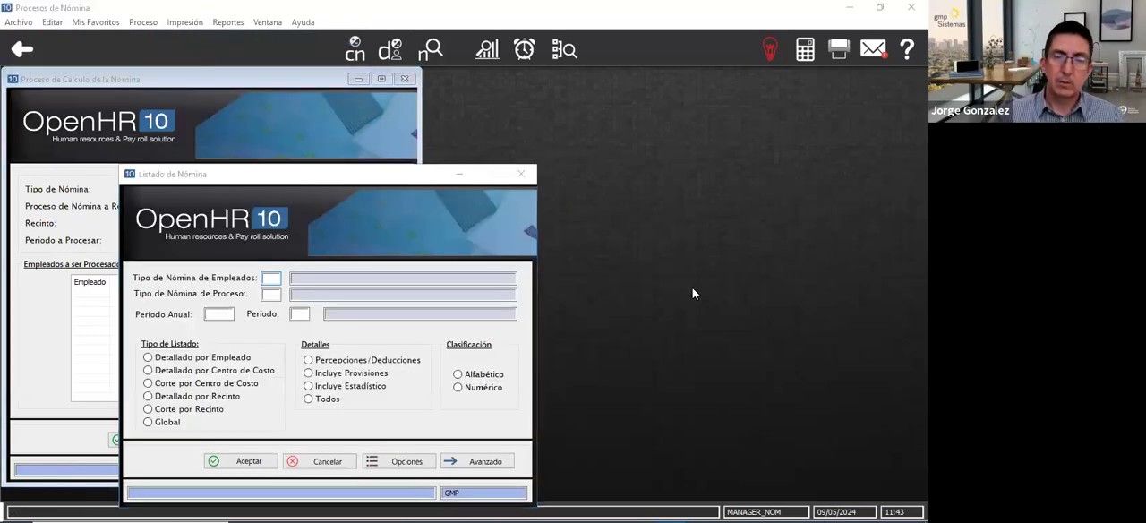
{"action": "left_click", "coordinate": [271, 279]}
{"action": "type", "text": "1C"}
{"action": "key", "text": "Tab"}
{"action": "key", "text": "Tab"}
{"action": "type", "text": "PT"}
{"action": "key", "text": "Tab"}
{"action": "key", "text": "Tab"}
{"action": "type", "text": "1"}
{"action": "key", "text": "Tab"}
- Generate the payroll listing as Detallado por Empleado with Percepciones/Deducciones and Numérico classification
{"action": "left_click", "coordinate": [179, 360]}
{"action": "left_click", "coordinate": [308, 361]}
{"action": "left_click", "coordinate": [474, 386]}
{"action": "left_click", "coordinate": [247, 462]}
{"action": "left_click", "coordinate": [202, 429]}
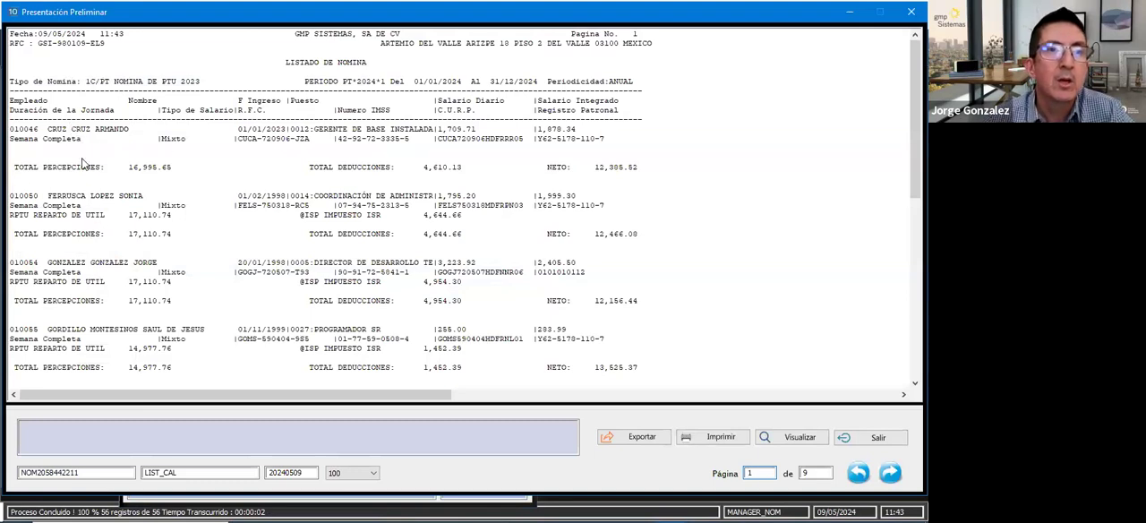
- Review each employee's RPTU amount, ISR deduction and net pay on page 1, then close the preview and the Listado de Nómina
{"action": "left_click", "coordinate": [276, 167]}
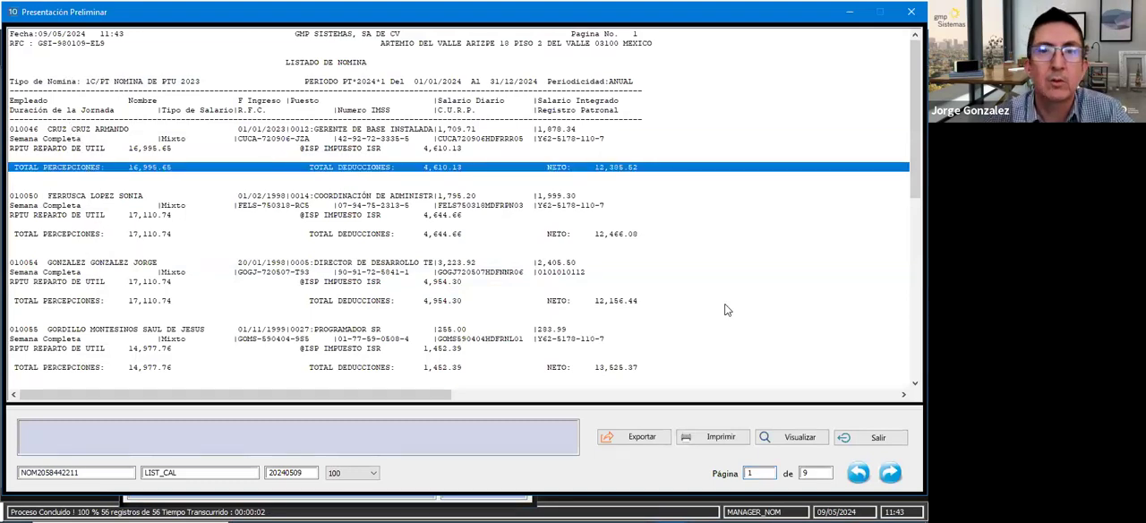
{"action": "left_click", "coordinate": [65, 155]}
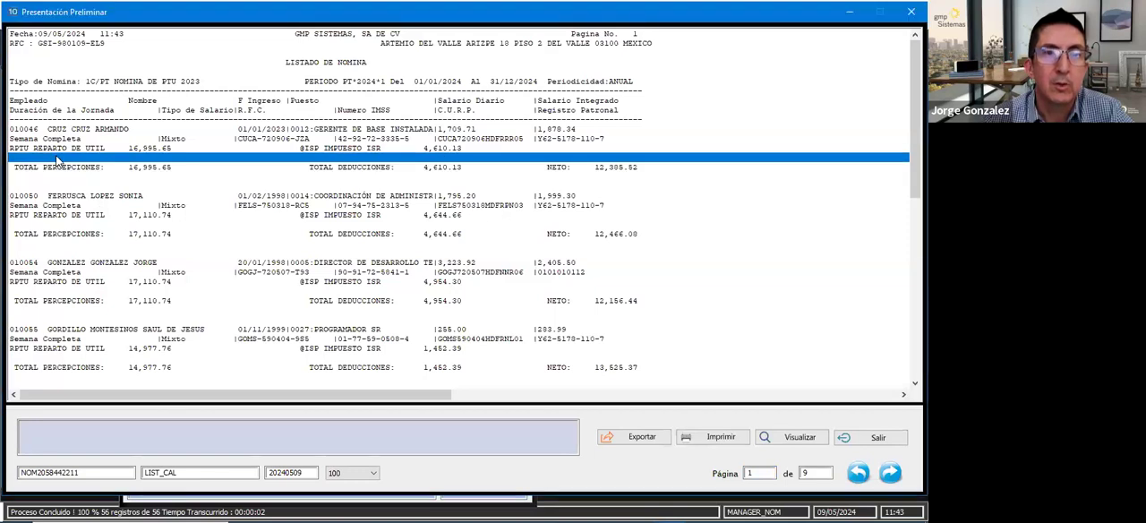
{"action": "left_click", "coordinate": [125, 148]}
{"action": "left_click", "coordinate": [435, 153]}
{"action": "left_click", "coordinate": [615, 170]}
{"action": "scroll", "coordinate": [503, 194], "scroll_direction": "down", "scroll_amount": 10}
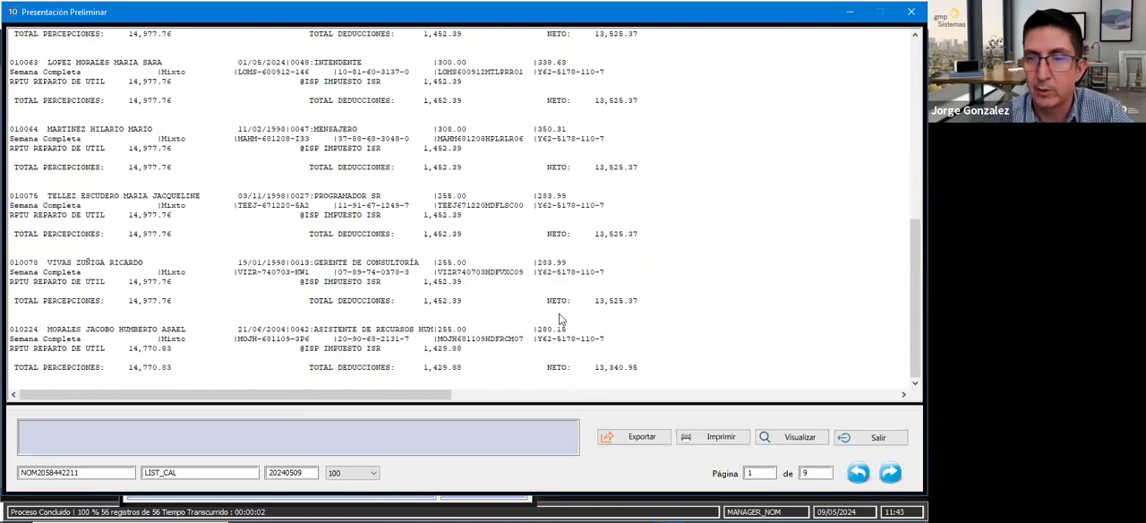
{"action": "left_click", "coordinate": [874, 437]}
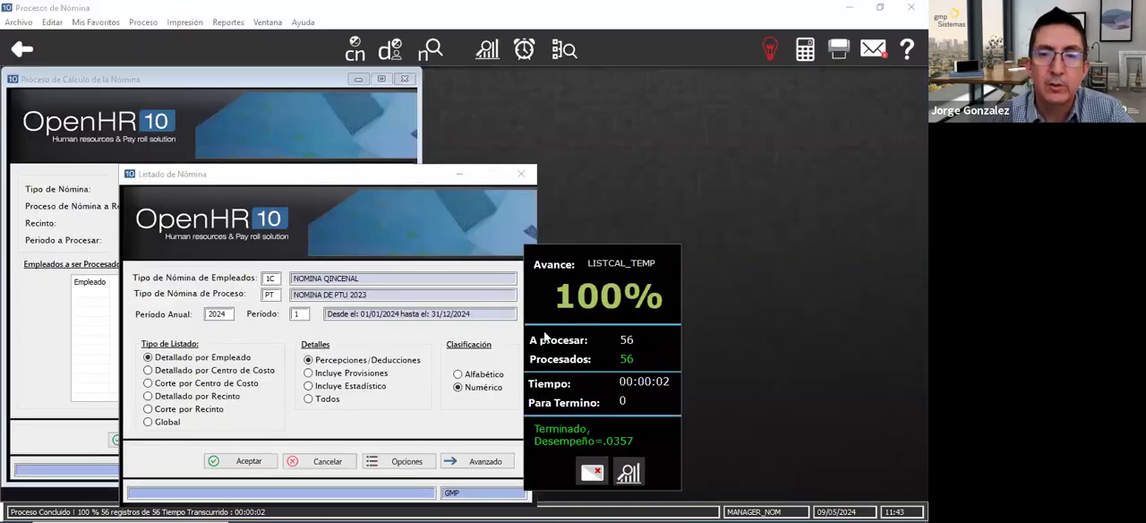
{"action": "left_click", "coordinate": [521, 174]}
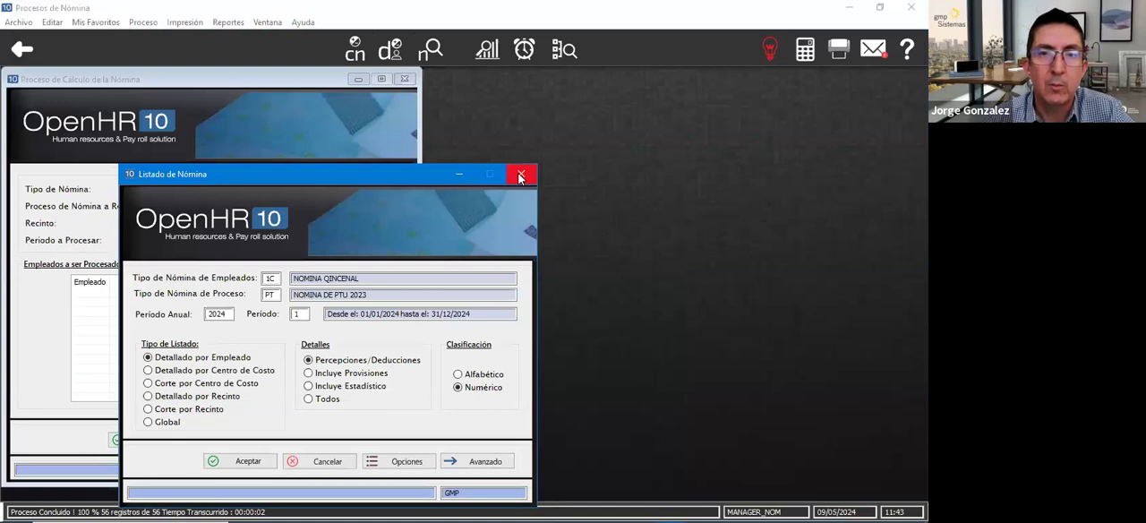
- Close the payroll listing and calculation windows, then look up the employee's incidencias by name in Consulta de Incidencias por Empleado for assignment payroll 1C
{"action": "left_click", "coordinate": [521, 173]}
{"action": "left_click", "coordinate": [406, 79]}
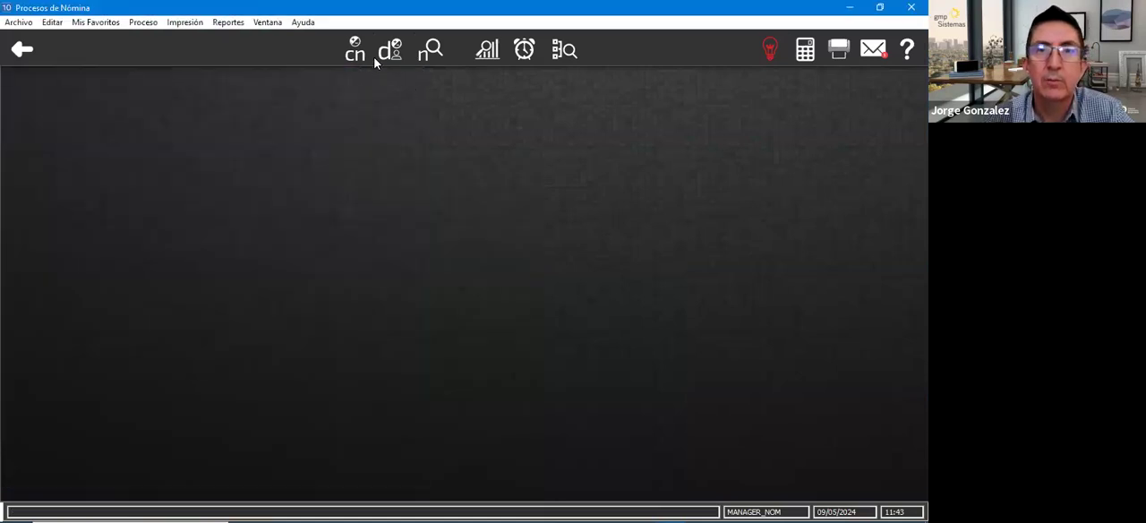
{"action": "left_click", "coordinate": [391, 50]}
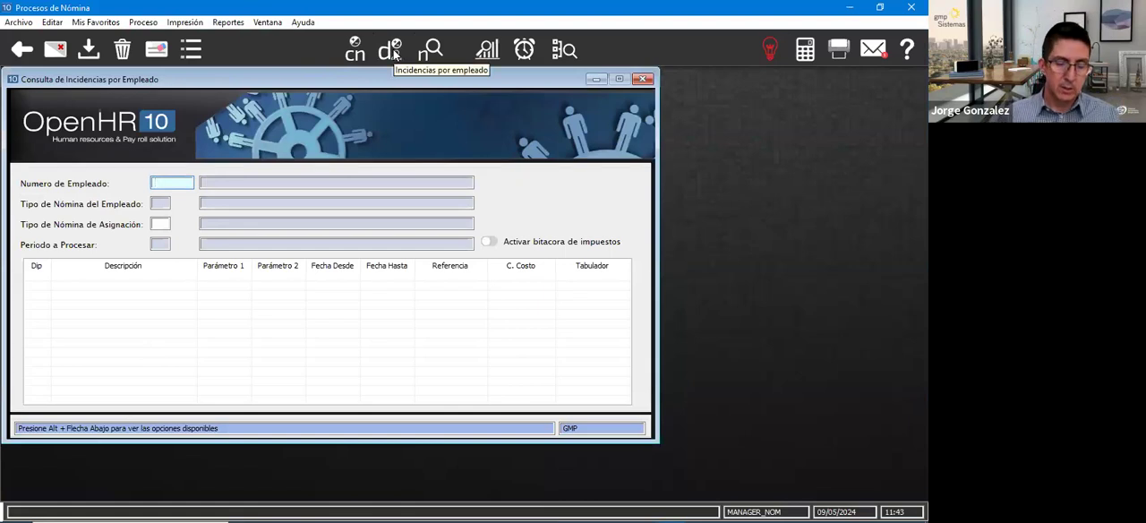
{"action": "type", "text": "JORGE G"}
{"action": "key", "text": "Return"}
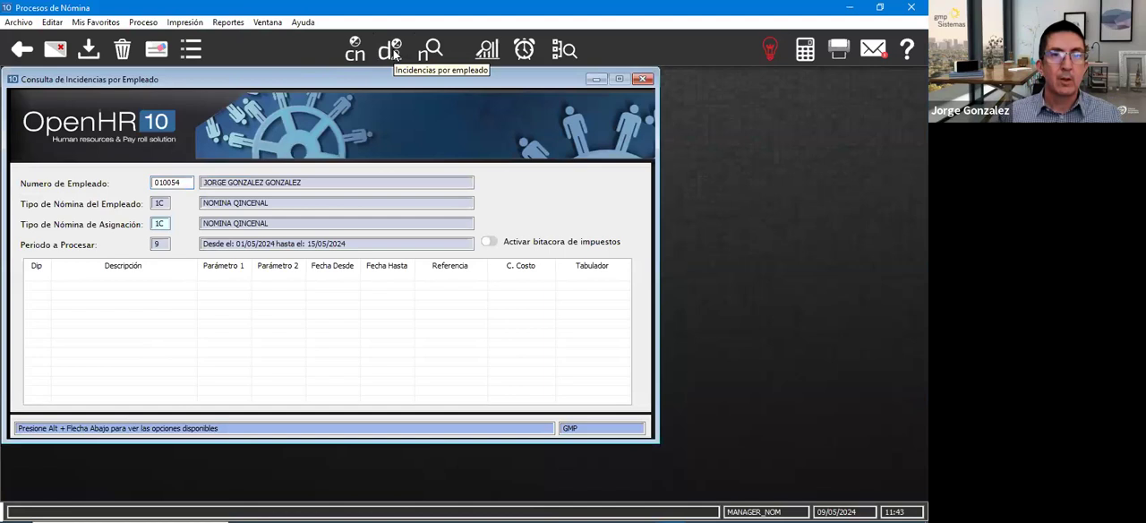
{"action": "key", "text": "Return"}
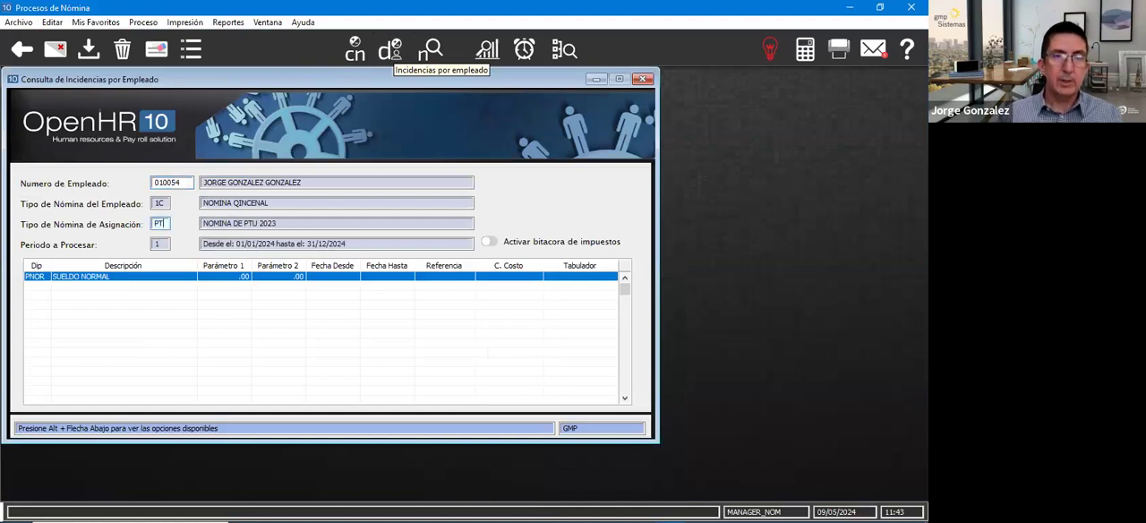
{"action": "left_click", "coordinate": [95, 298]}
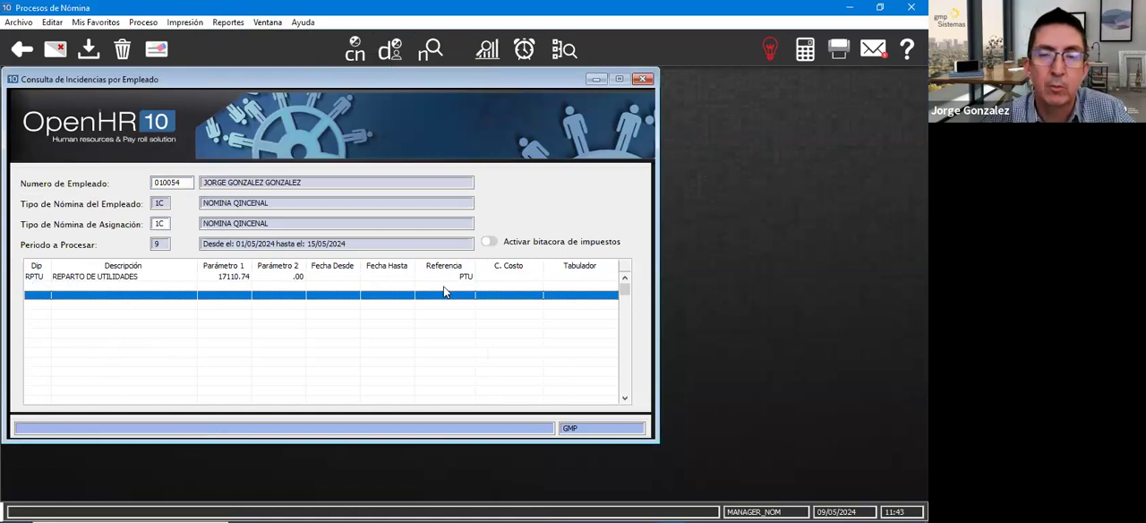
{"action": "left_click", "coordinate": [415, 279]}
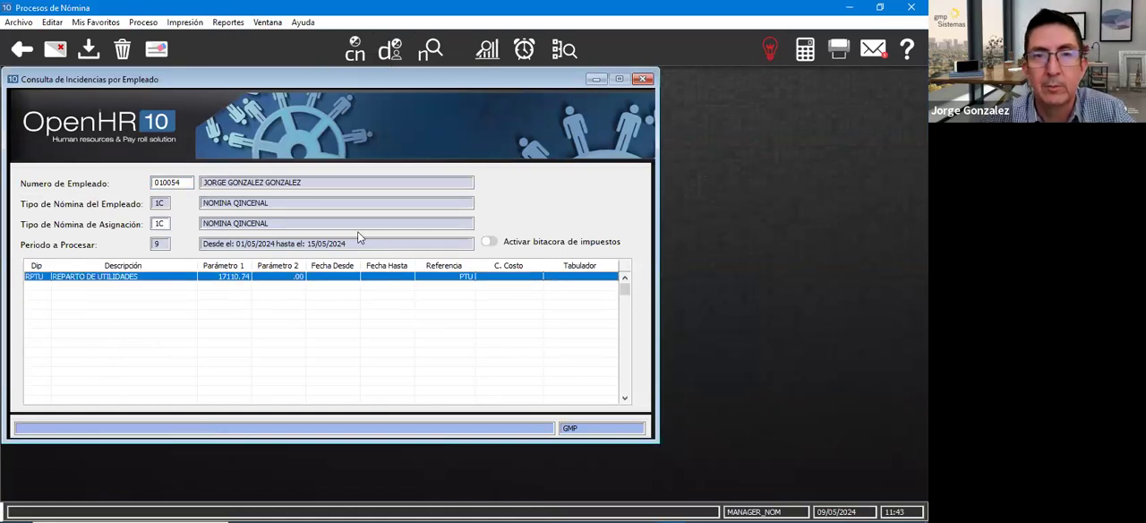
- Activate the bitácora de impuestos, run the employee's calculation for payroll 1C, and review the ISR log before closing it
{"action": "left_click", "coordinate": [489, 243]}
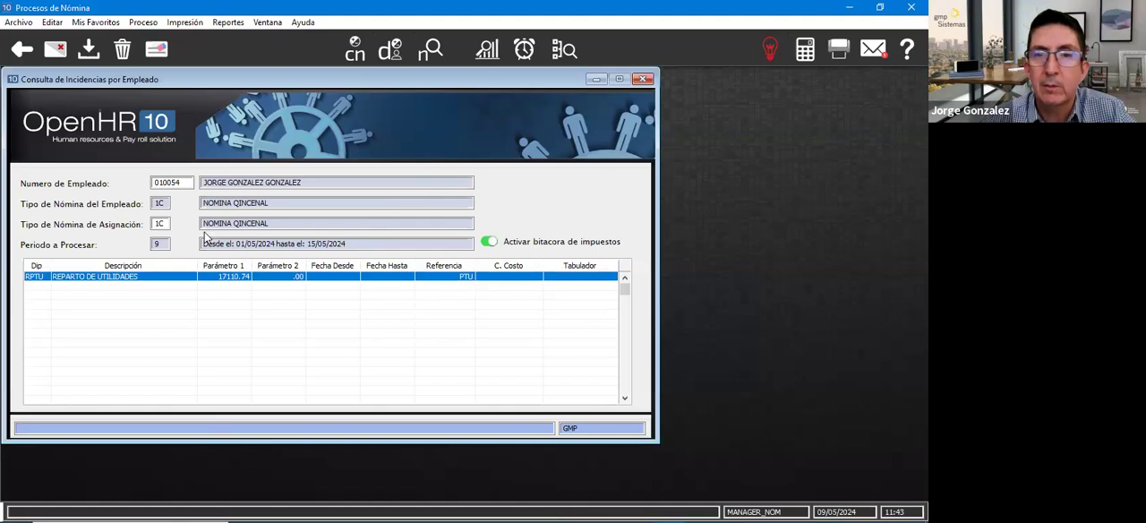
{"action": "left_click", "coordinate": [355, 50]}
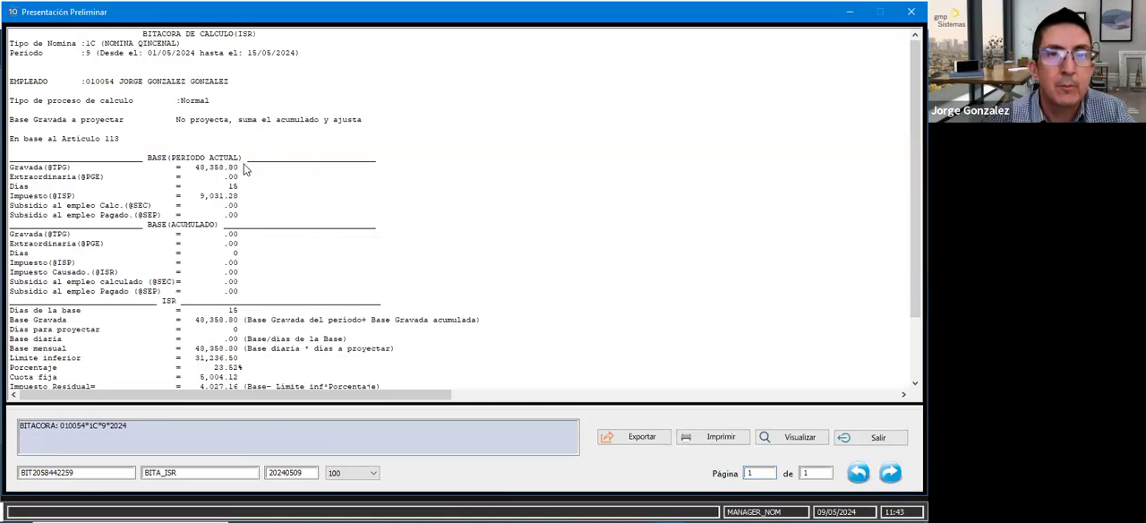
{"action": "left_click", "coordinate": [246, 167]}
{"action": "scroll", "coordinate": [262, 209], "scroll_direction": "down", "scroll_amount": 3}
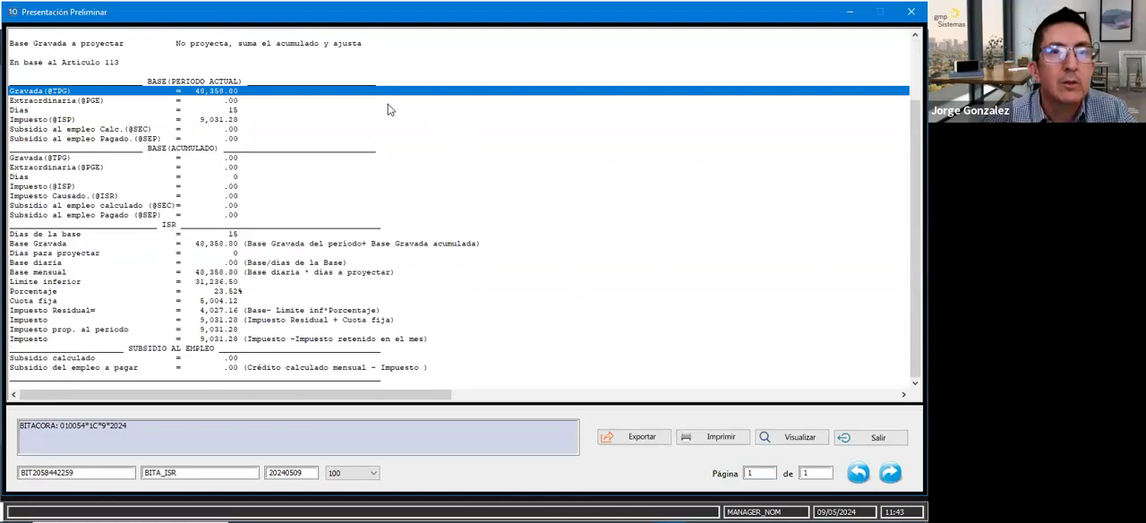
{"action": "scroll", "coordinate": [387, 109], "scroll_direction": "up", "scroll_amount": 3}
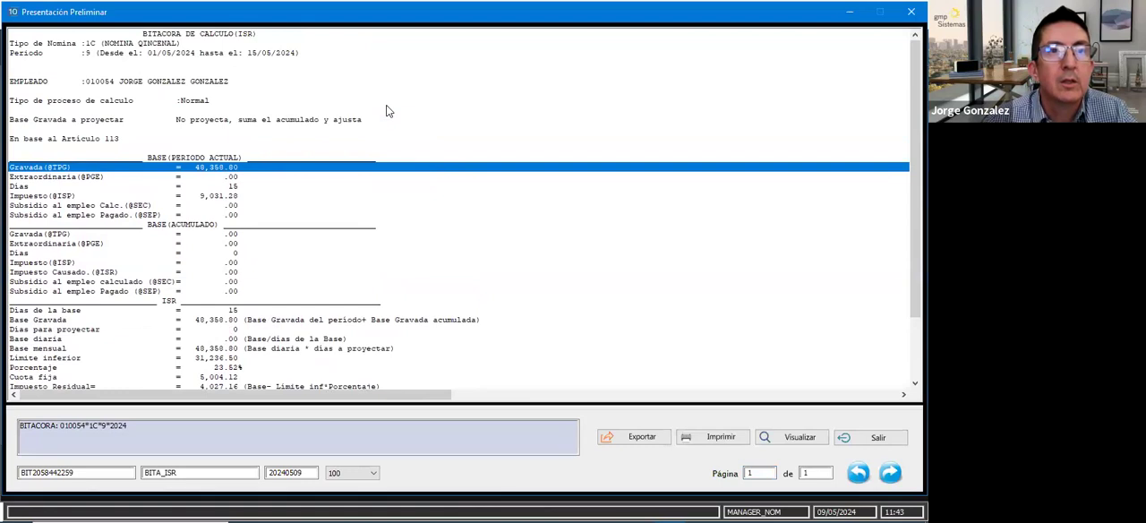
{"action": "left_click", "coordinate": [911, 12]}
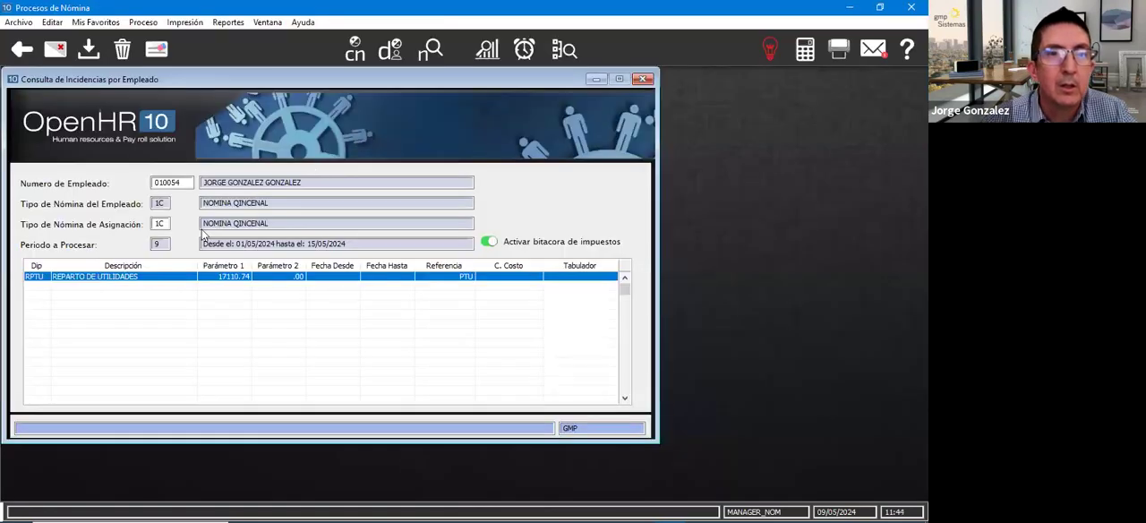
- Set Tipo de Nómina de Asignación to PT and run the employee's calculation to generate the PTU ISR log
{"action": "left_click", "coordinate": [169, 228]}
{"action": "type", "text": "PT"}
{"action": "key", "text": "Tab"}
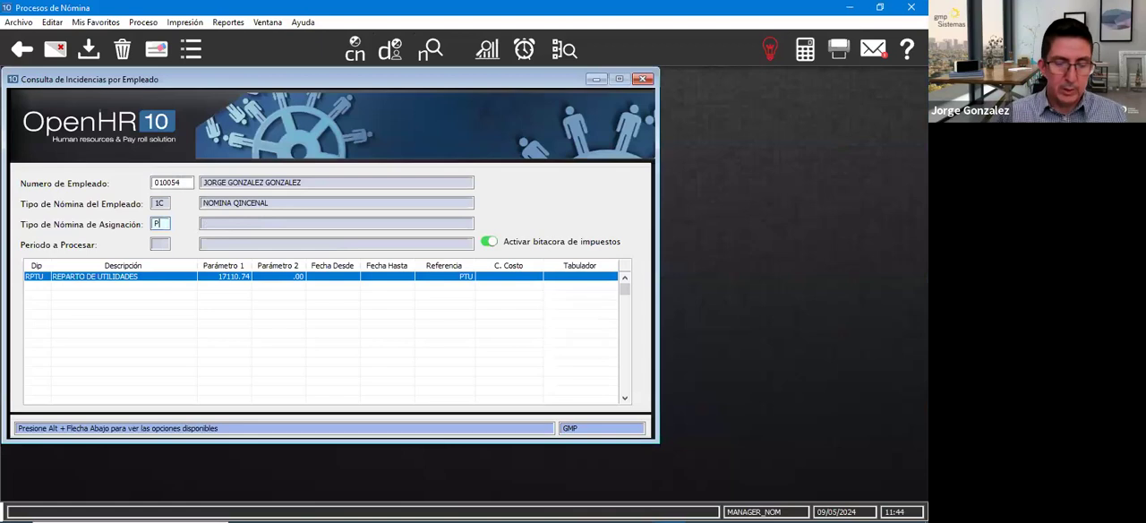
{"action": "left_click", "coordinate": [156, 314]}
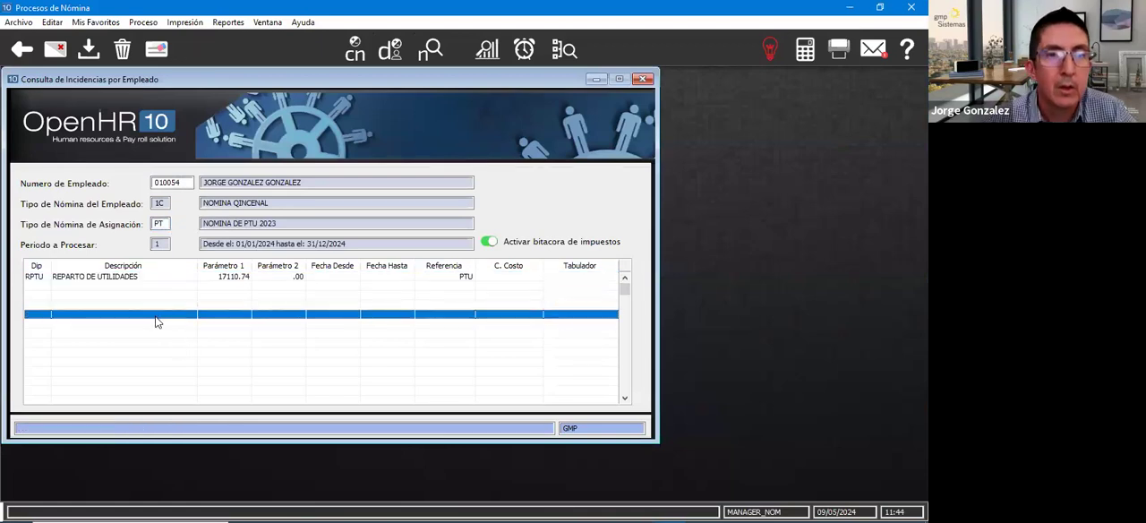
{"action": "left_click", "coordinate": [358, 54]}
{"action": "left_click", "coordinate": [211, 181]}
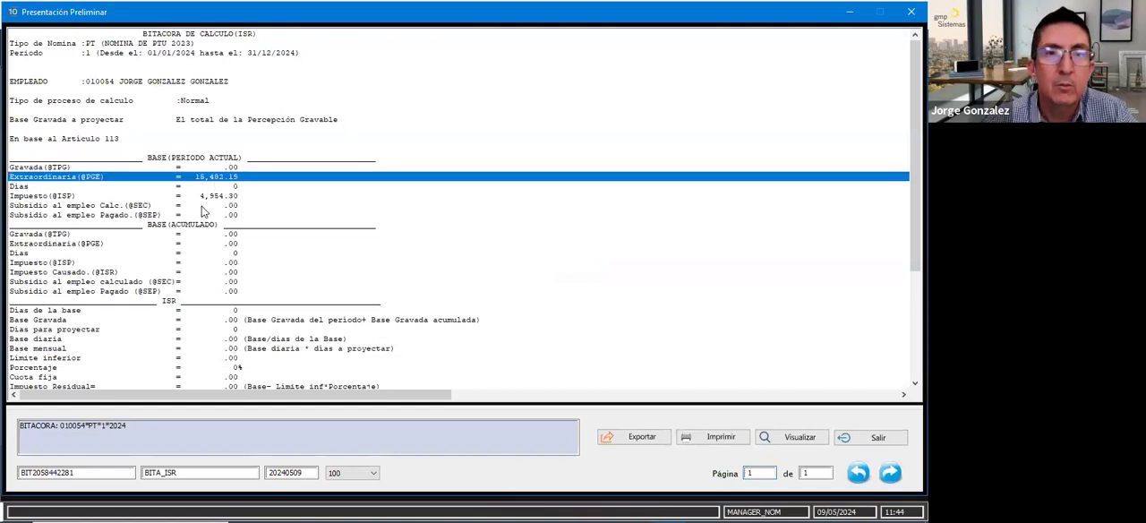
- Examine the Impuesto Extraordinario section, comparing the extraordinary base, monthly base, both calculation bases and their taxes
{"action": "scroll", "coordinate": [203, 305], "scroll_direction": "down", "scroll_amount": 3}
{"action": "scroll", "coordinate": [203, 302], "scroll_direction": "down", "scroll_amount": 2}
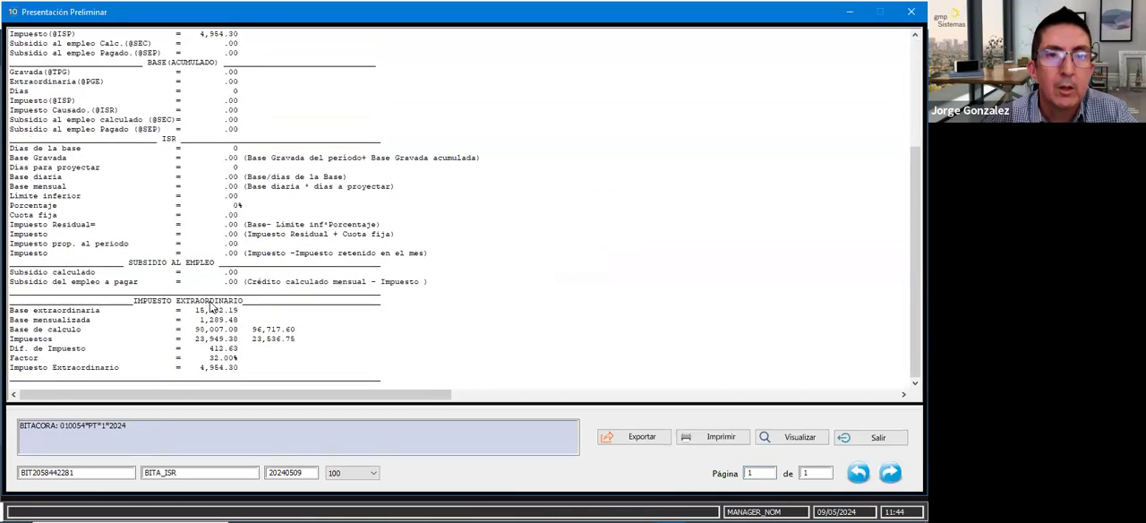
{"action": "left_click", "coordinate": [193, 311]}
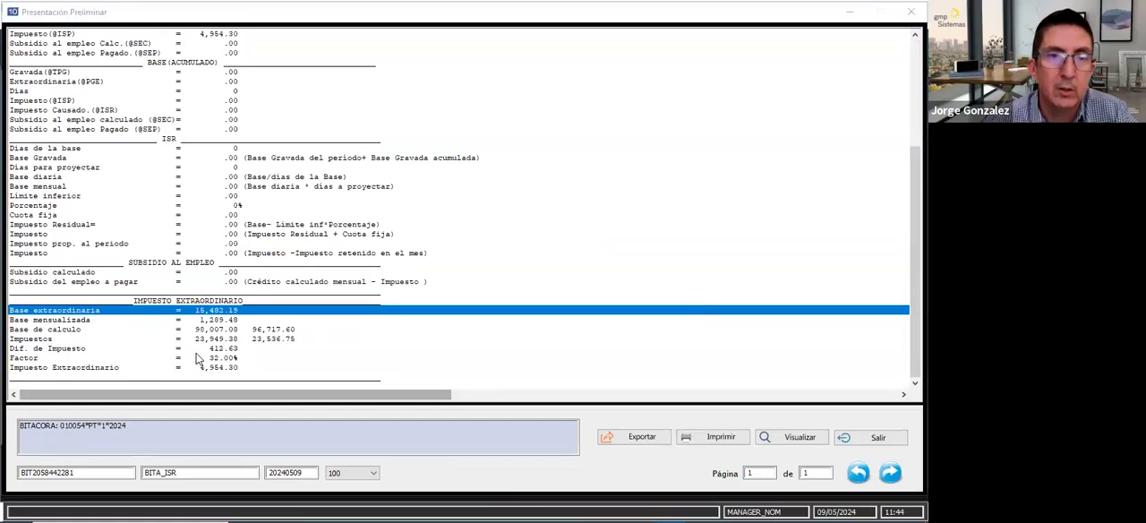
{"action": "left_click", "coordinate": [208, 321]}
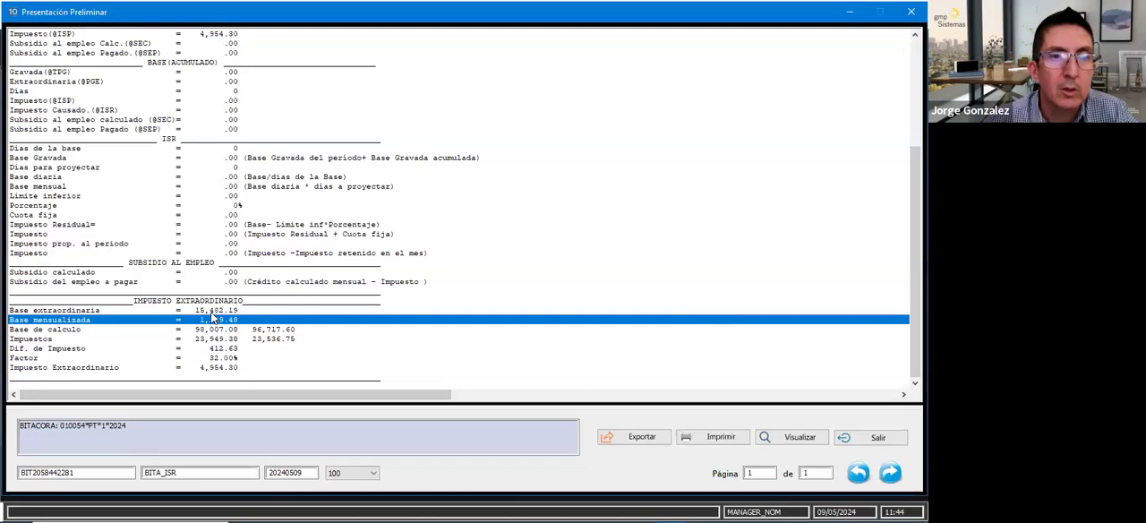
{"action": "left_click", "coordinate": [213, 312]}
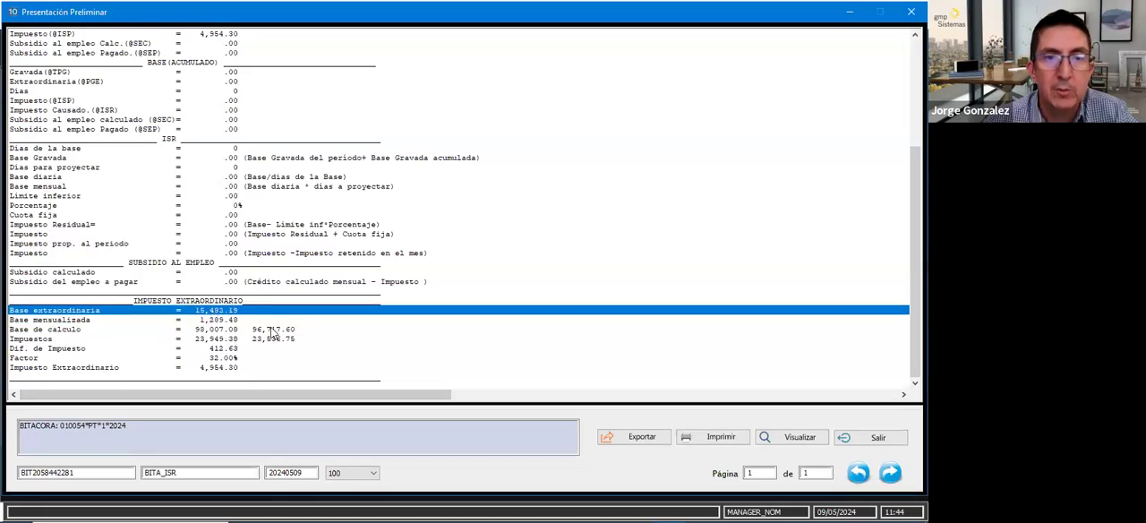
{"action": "left_click", "coordinate": [206, 330]}
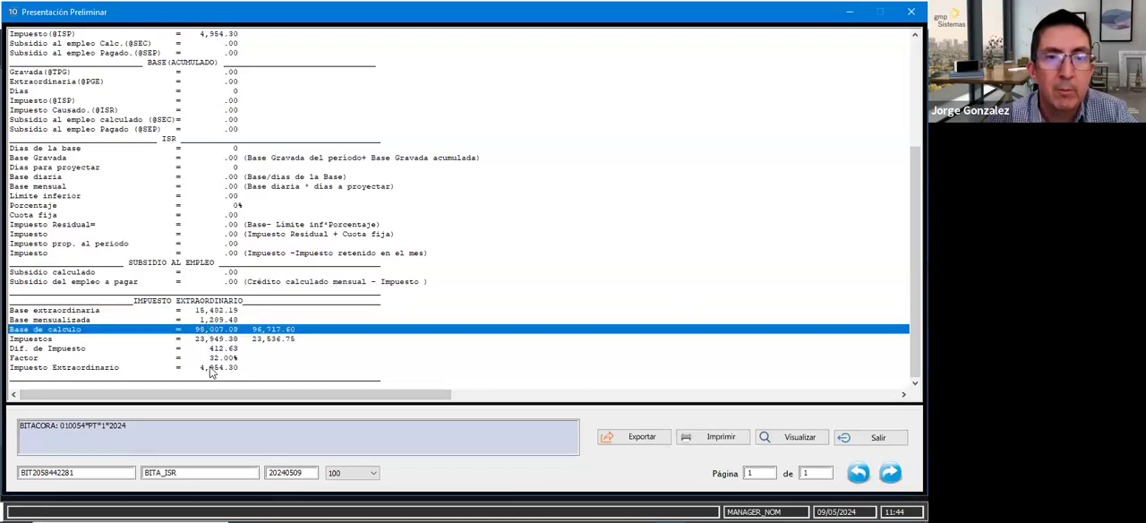
{"action": "left_click", "coordinate": [214, 349]}
{"action": "left_click", "coordinate": [271, 331]}
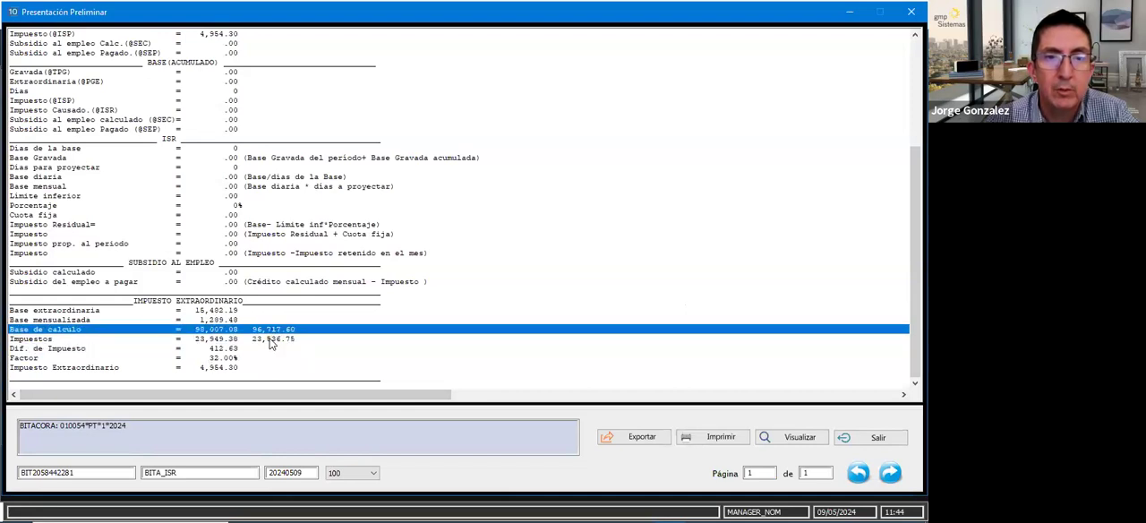
{"action": "left_click", "coordinate": [272, 346]}
{"action": "left_click", "coordinate": [272, 331]}
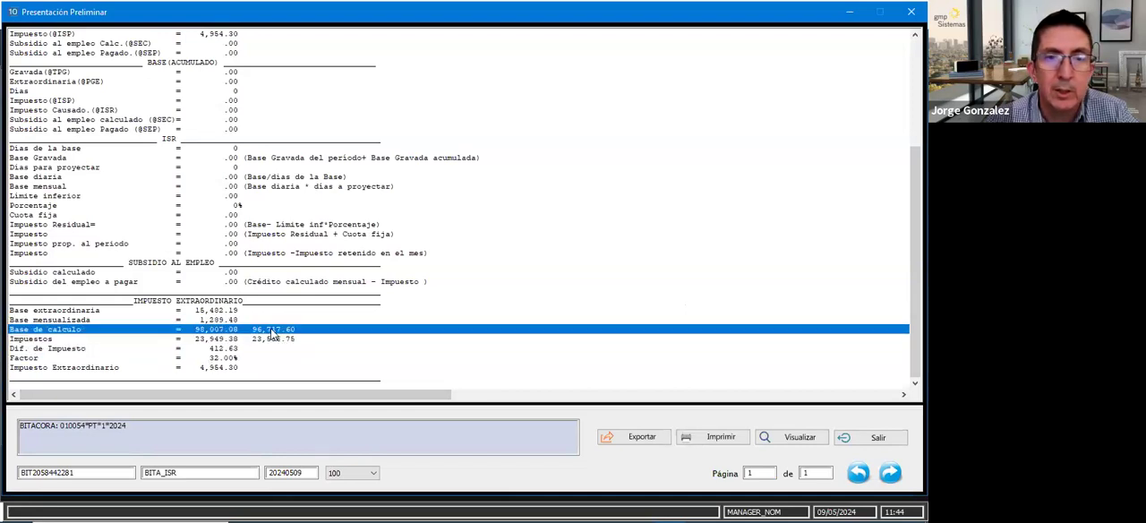
- Check how the Factor and the current period's extraordinary base lead to the Impuesto Extraordinario, then exit the log preview
{"action": "left_click", "coordinate": [212, 358]}
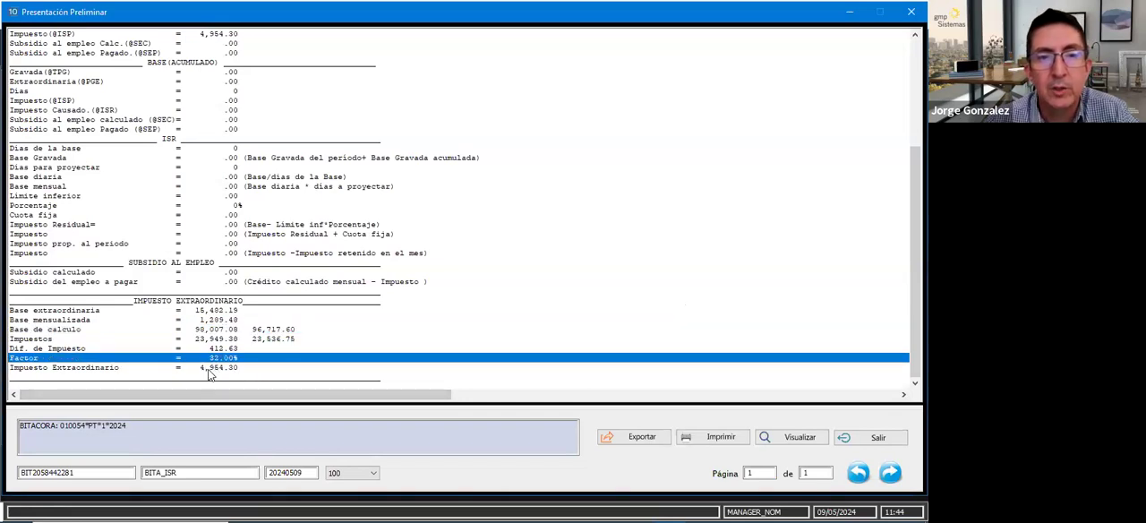
{"action": "left_click", "coordinate": [211, 368]}
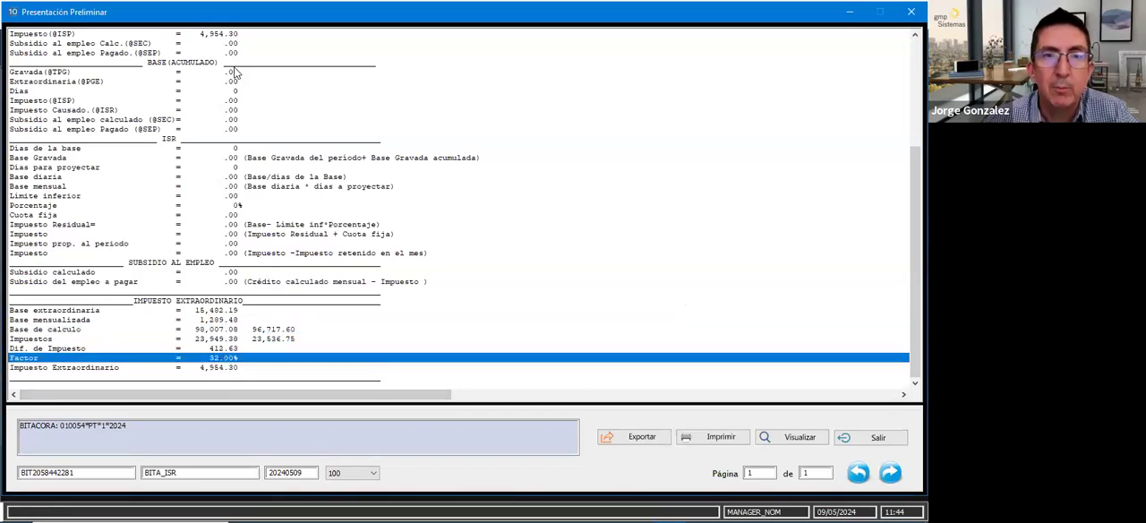
{"action": "scroll", "coordinate": [235, 74], "scroll_direction": "up", "scroll_amount": 2}
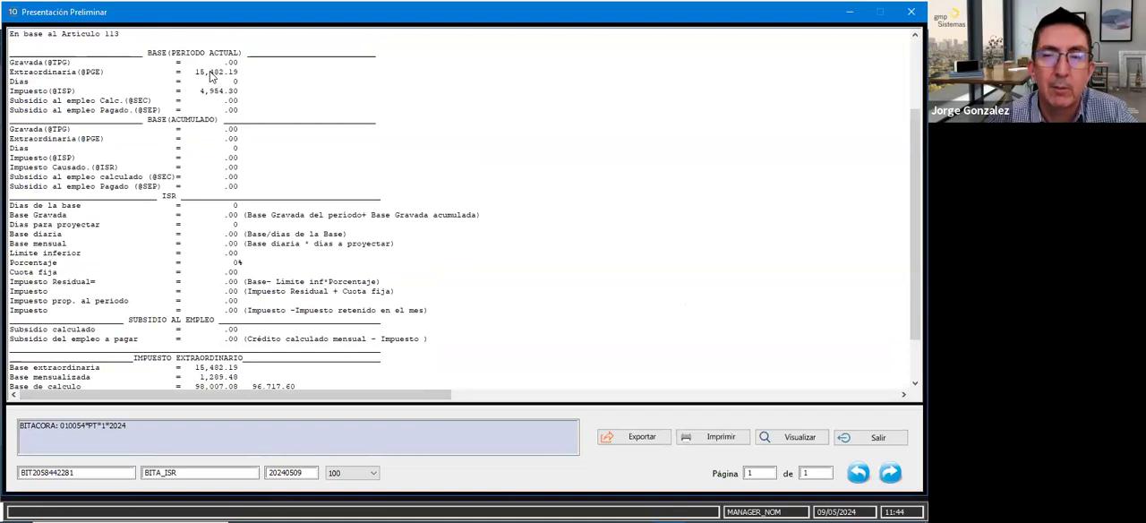
{"action": "scroll", "coordinate": [221, 363], "scroll_direction": "down", "scroll_amount": 2}
{"action": "left_click", "coordinate": [220, 359]}
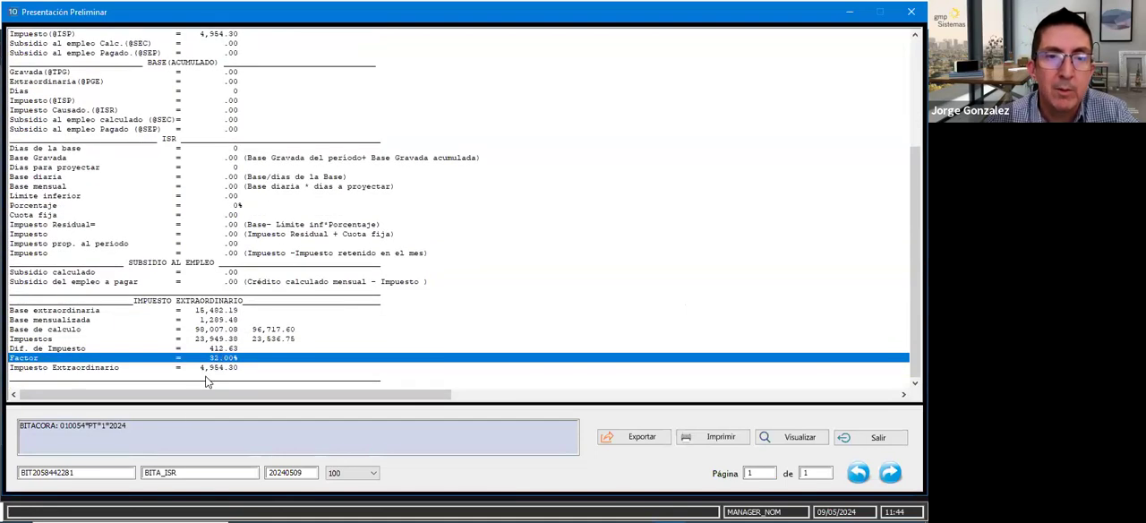
{"action": "left_click", "coordinate": [198, 368]}
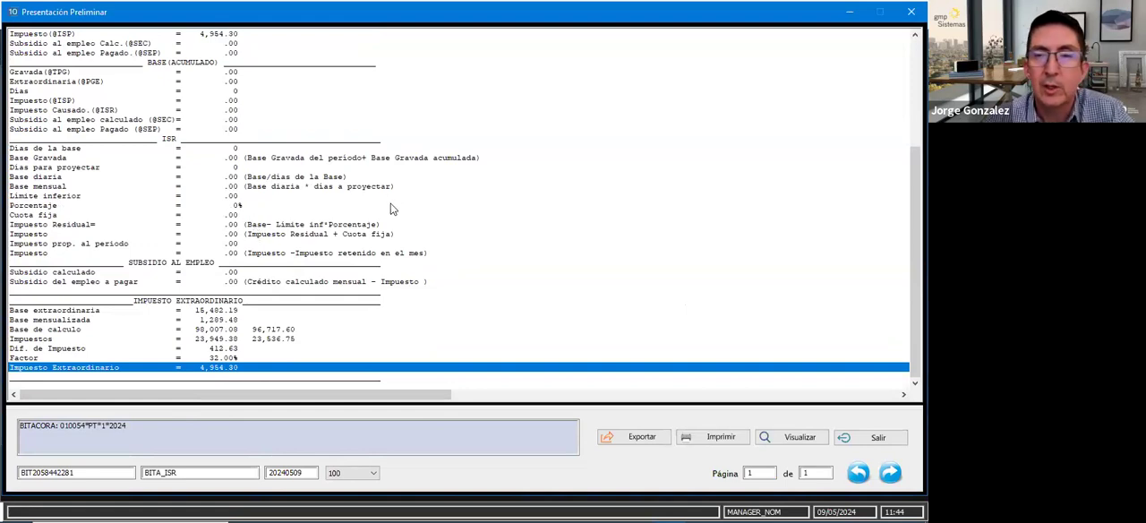
{"action": "left_click", "coordinate": [454, 253]}
{"action": "left_click", "coordinate": [454, 273]}
{"action": "left_click", "coordinate": [878, 437]}
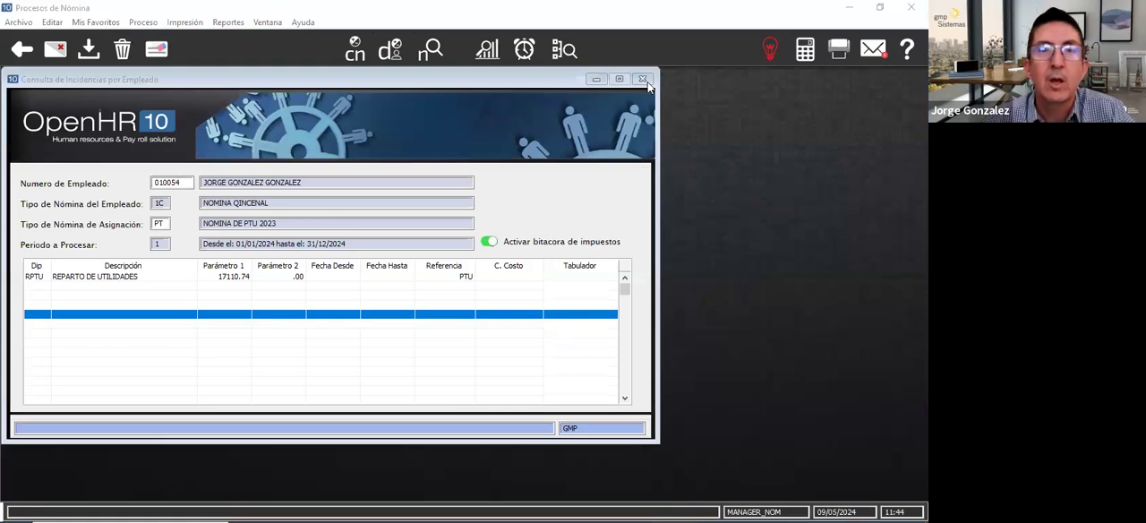
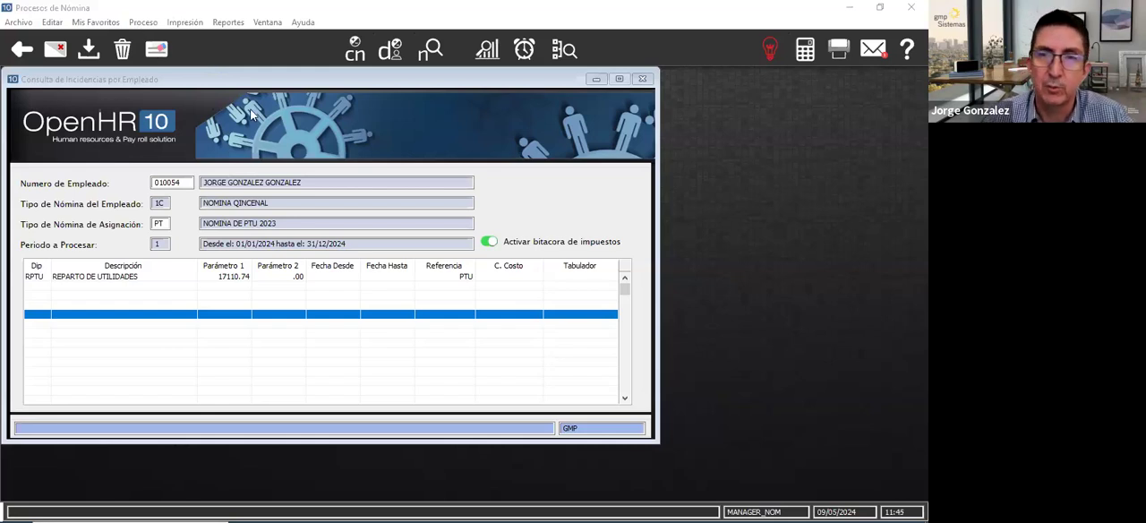
- Clear the Consulta de Incidencias por Empleado form, minimize the Procesos de Nómina module, and go to the Movimientos de Personal section
{"action": "left_click", "coordinate": [147, 134]}
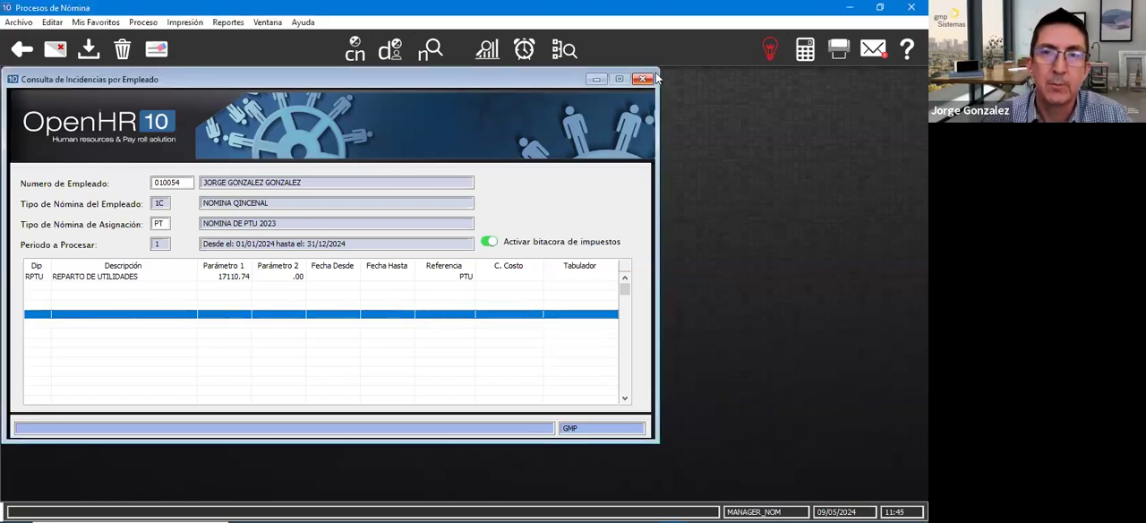
{"action": "left_click", "coordinate": [154, 49]}
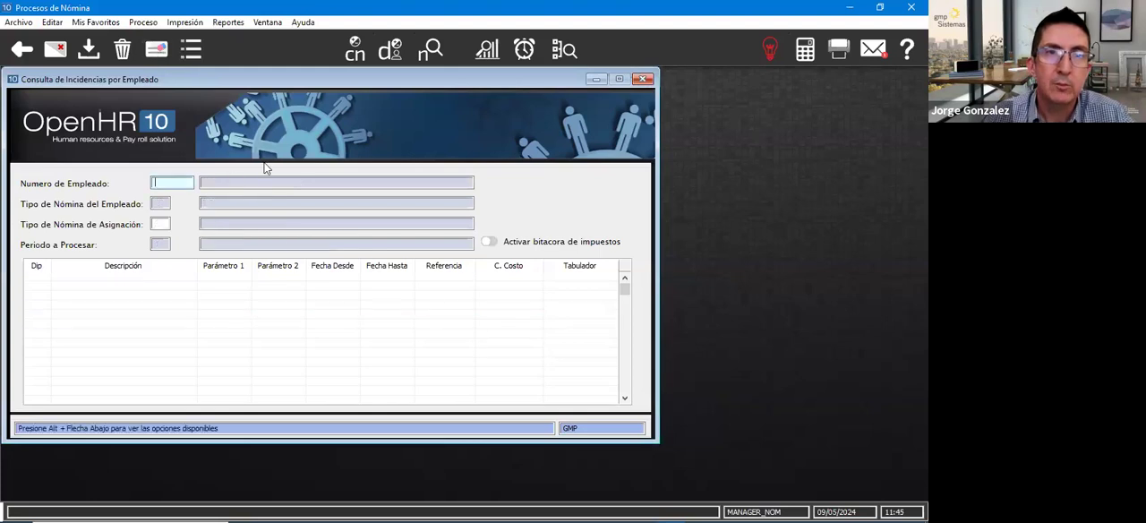
{"action": "left_click", "coordinate": [99, 23]}
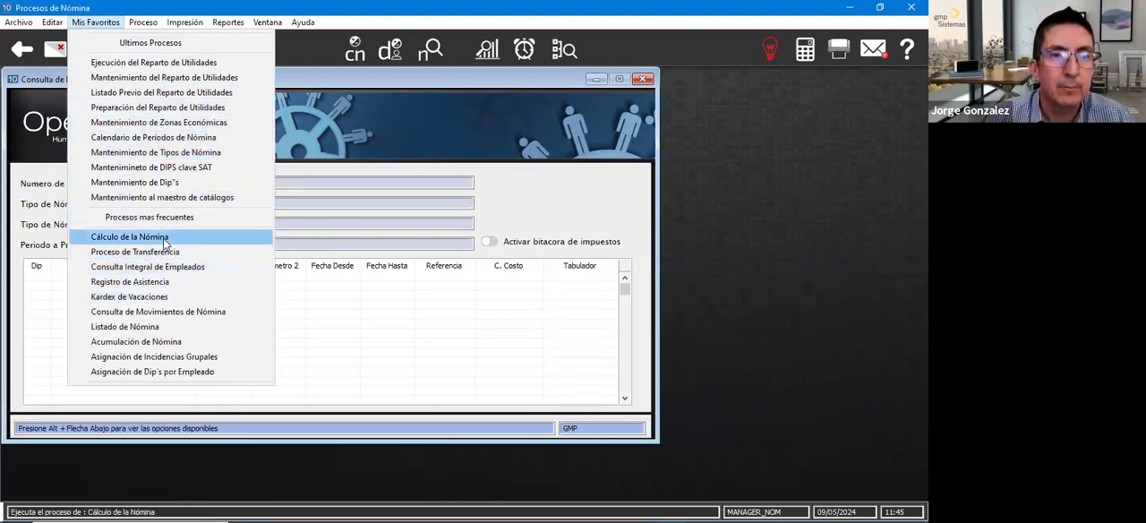
{"action": "left_click", "coordinate": [840, 5]}
{"action": "left_click", "coordinate": [848, 7]}
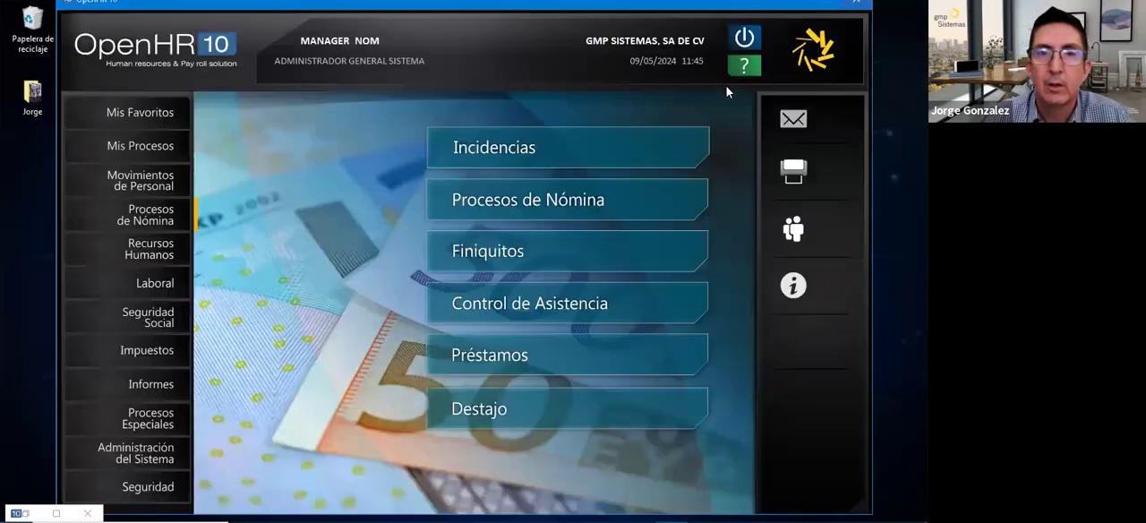
{"action": "left_click", "coordinate": [143, 185]}
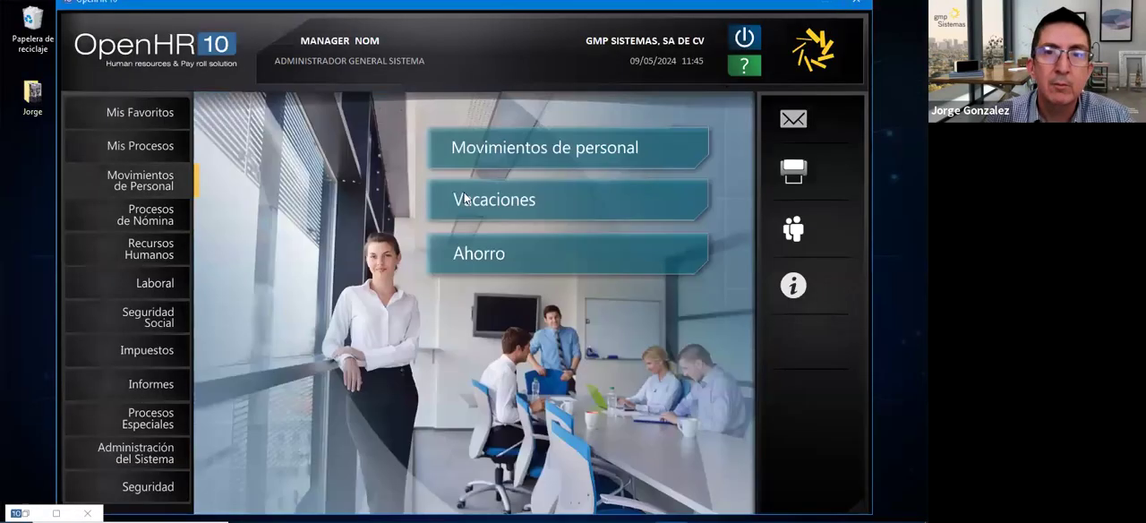
{"action": "left_click", "coordinate": [516, 167]}
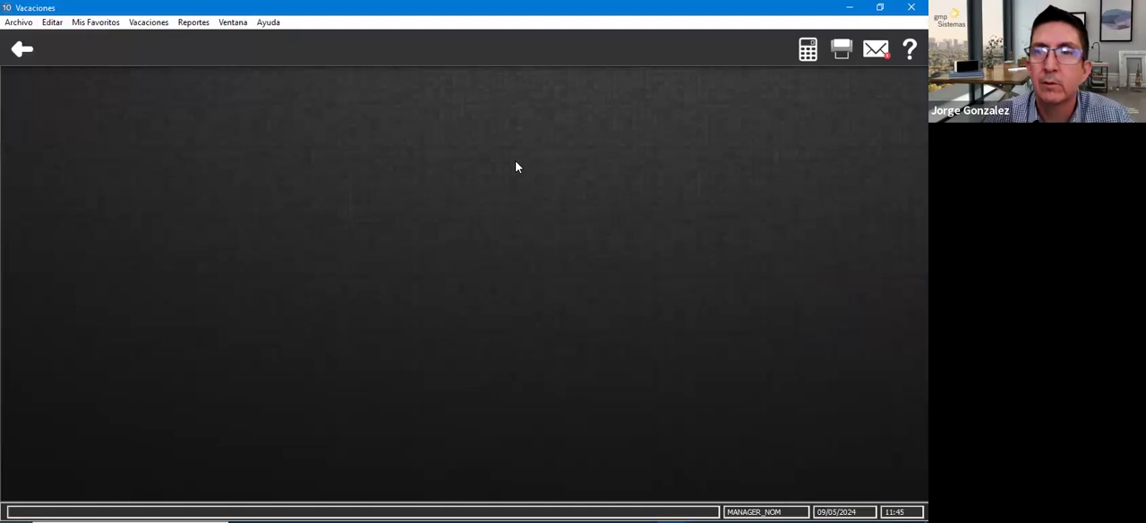
{"action": "left_click", "coordinate": [149, 22]}
{"action": "left_click", "coordinate": [24, 51]}
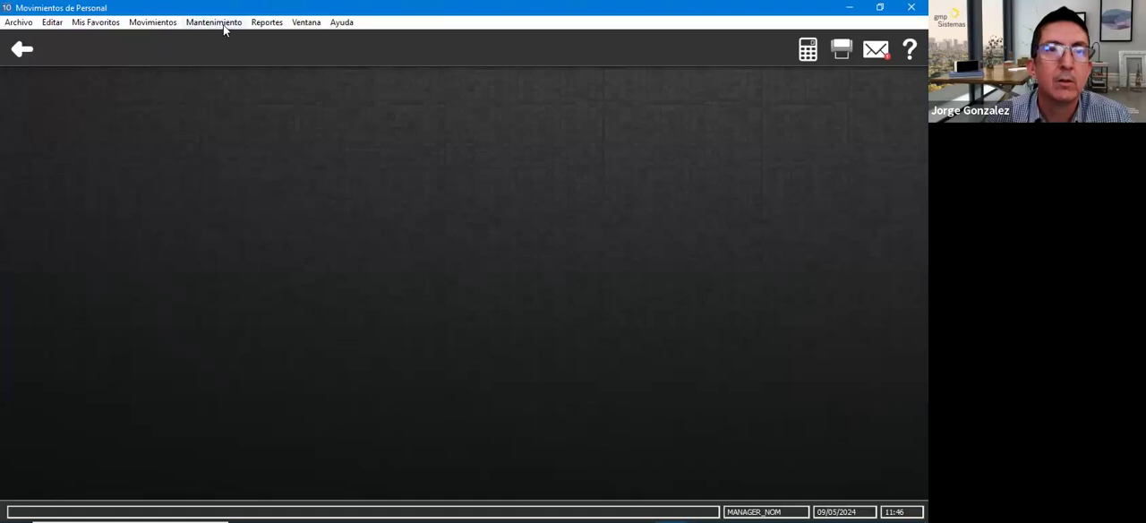
- Load the NG payroll employee's record in Datos Operativos by employee number and check the Baja date
{"action": "left_click", "coordinate": [220, 22]}
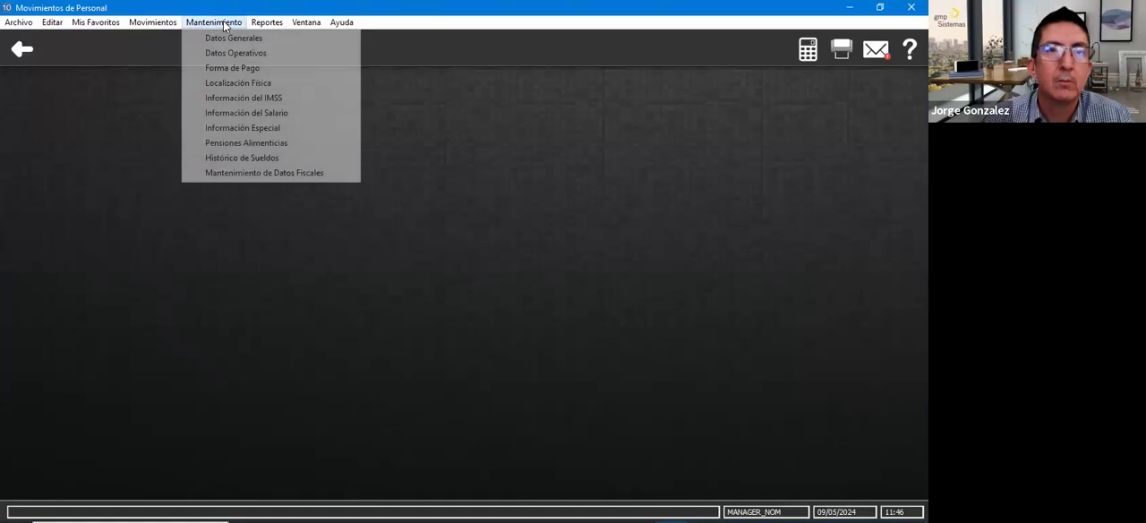
{"action": "left_click", "coordinate": [218, 53]}
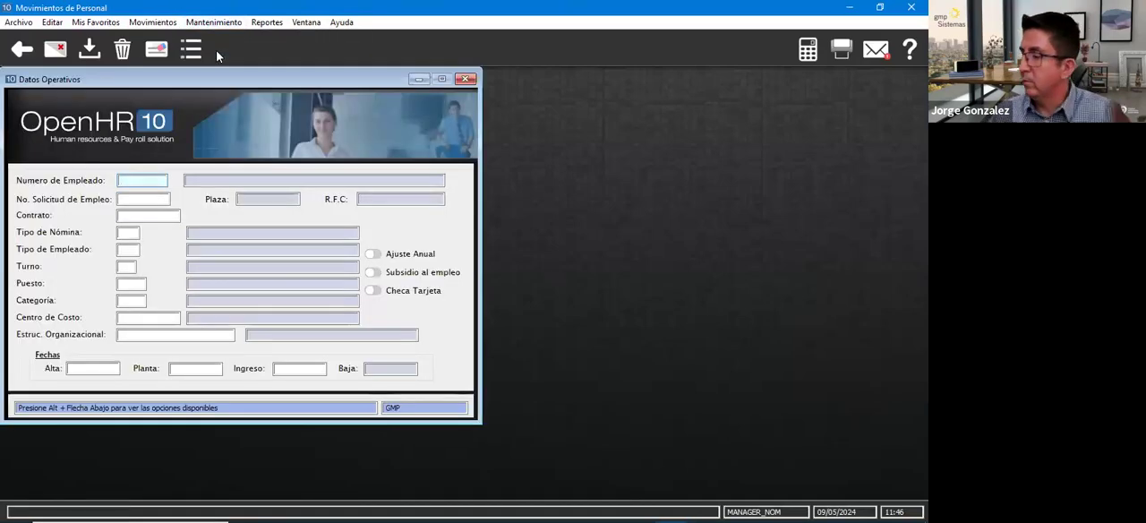
{"action": "type", "text": "0100"}
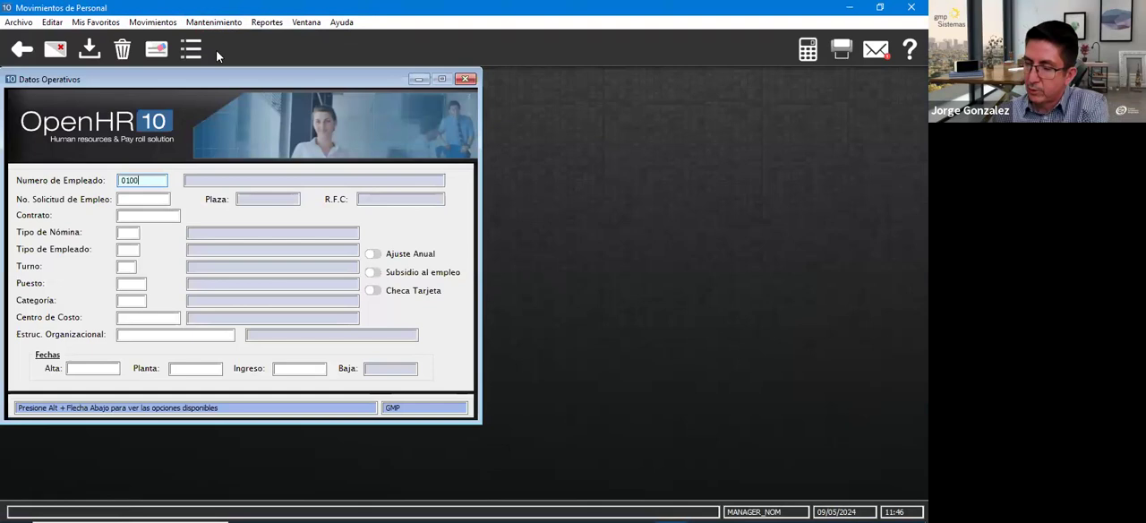
{"action": "type", "text": "43"}
{"action": "key", "text": "Tab"}
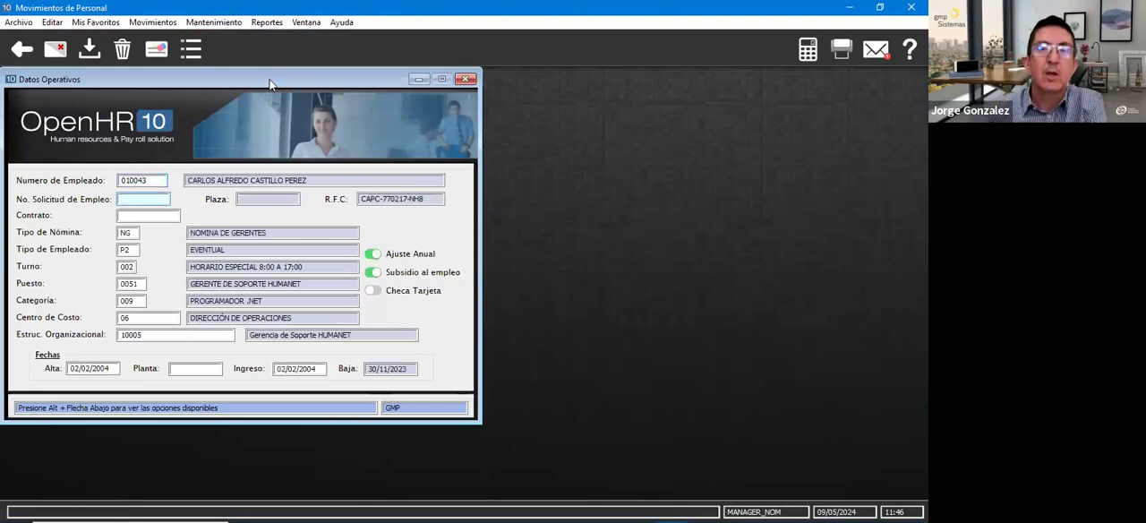
{"action": "left_click", "coordinate": [514, 318]}
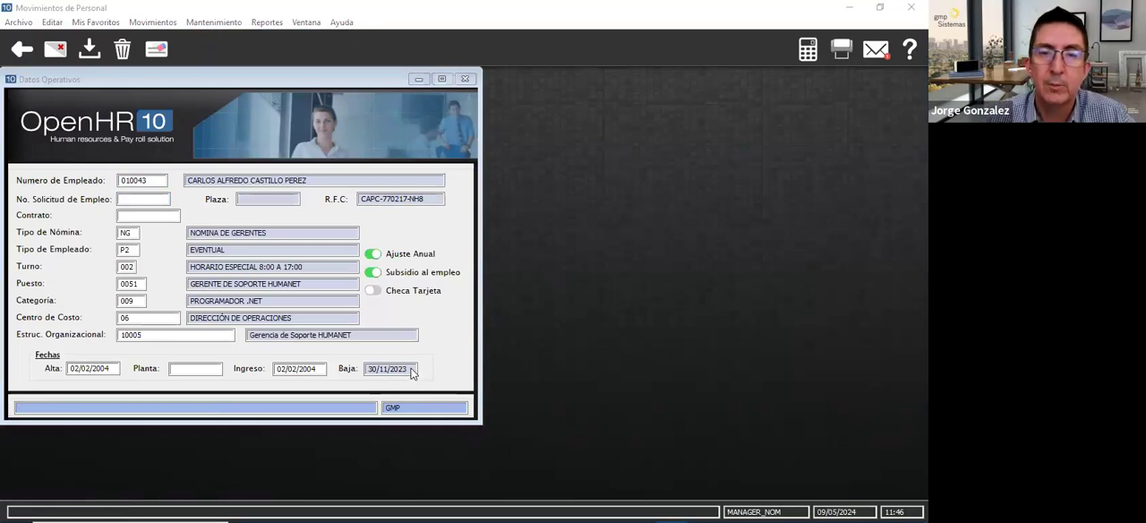
{"action": "left_click", "coordinate": [457, 252]}
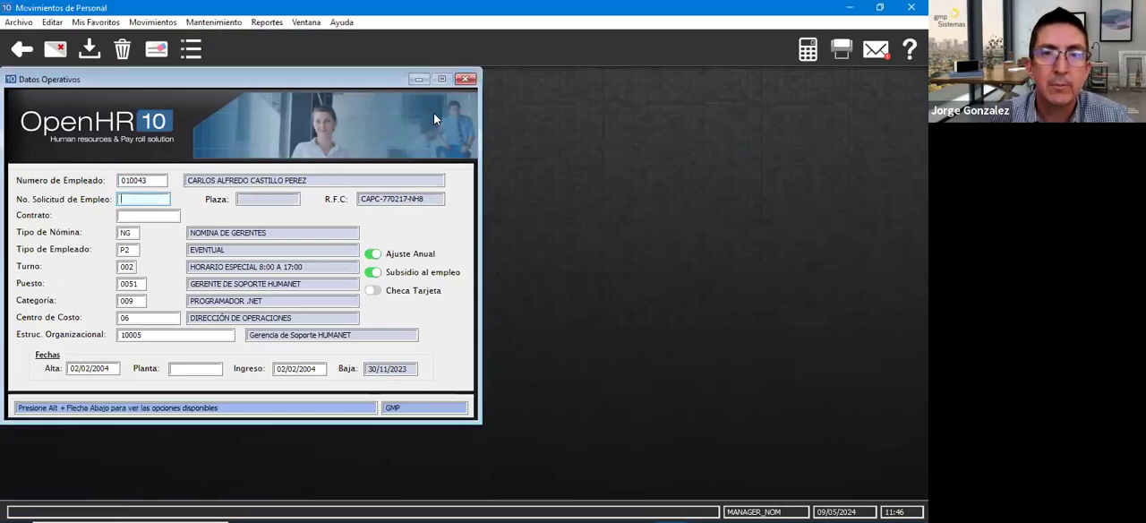
- Try to set Tipo de Nómina de Asignación to PB for the same employee in Asignación de DIP's por Empleado
{"action": "left_click", "coordinate": [849, 7]}
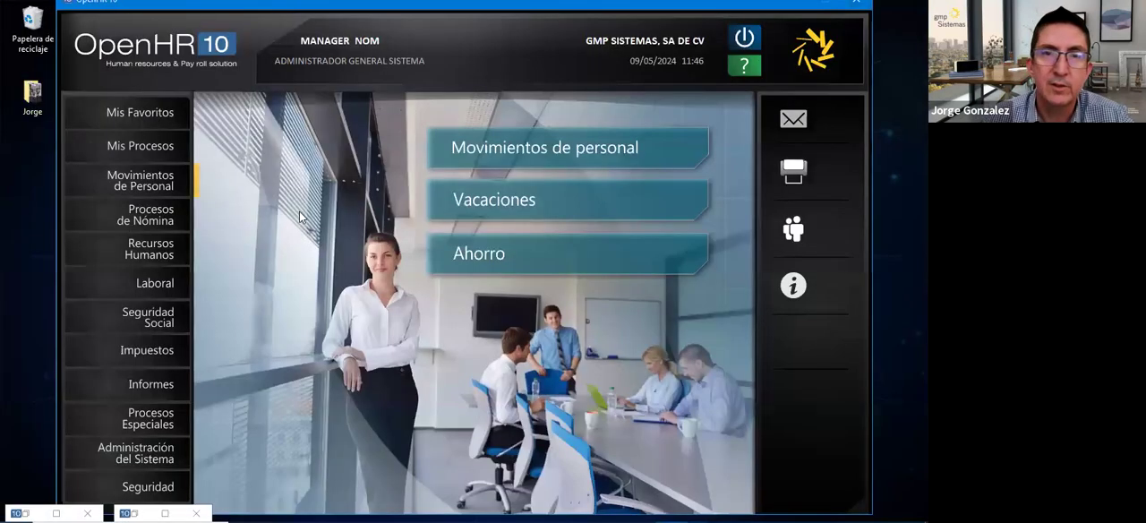
{"action": "left_click", "coordinate": [145, 220]}
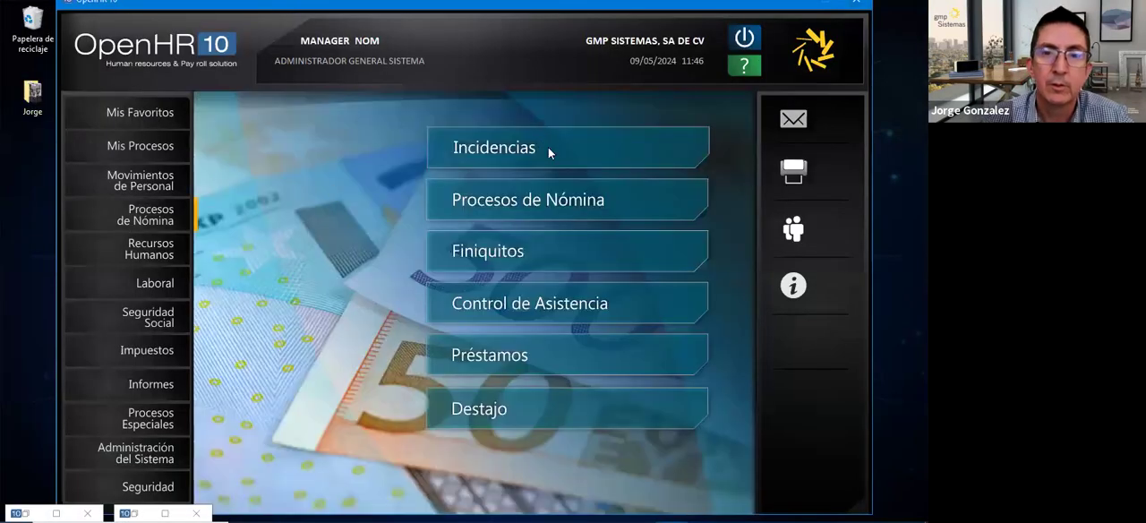
{"action": "left_click", "coordinate": [549, 146]}
{"action": "left_click", "coordinate": [391, 52]}
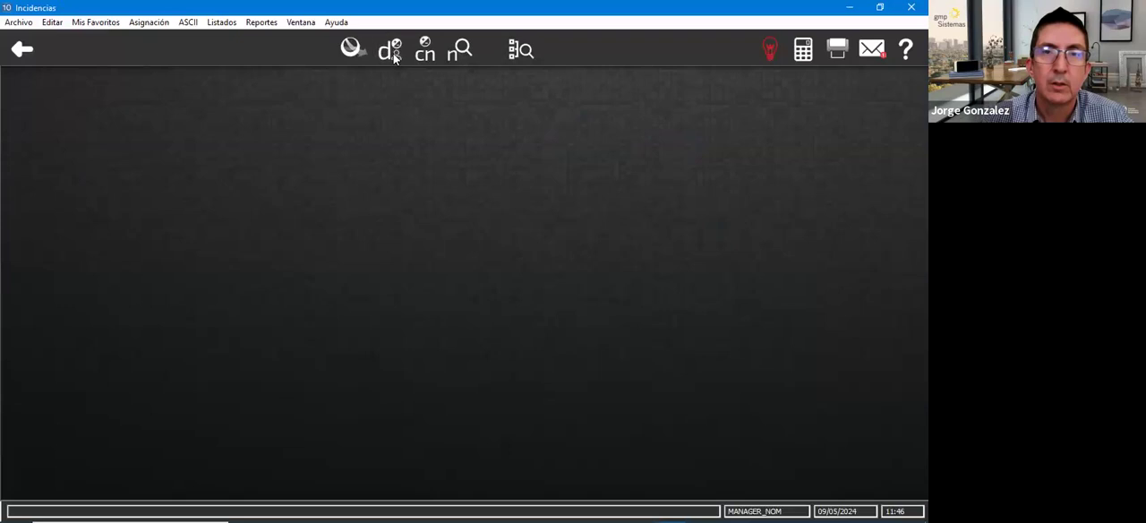
{"action": "type", "text": "0"}
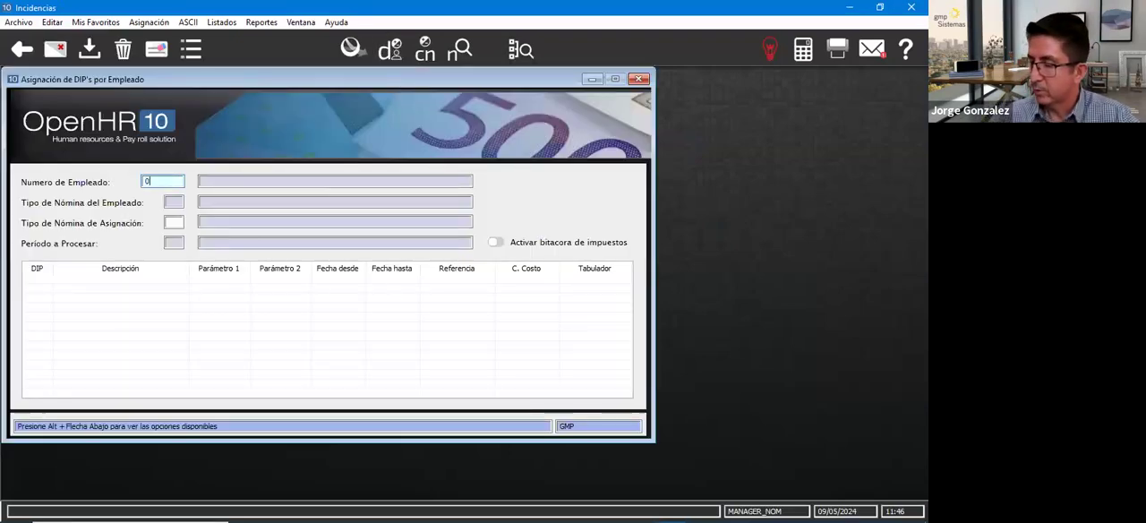
{"action": "type", "text": "10043"}
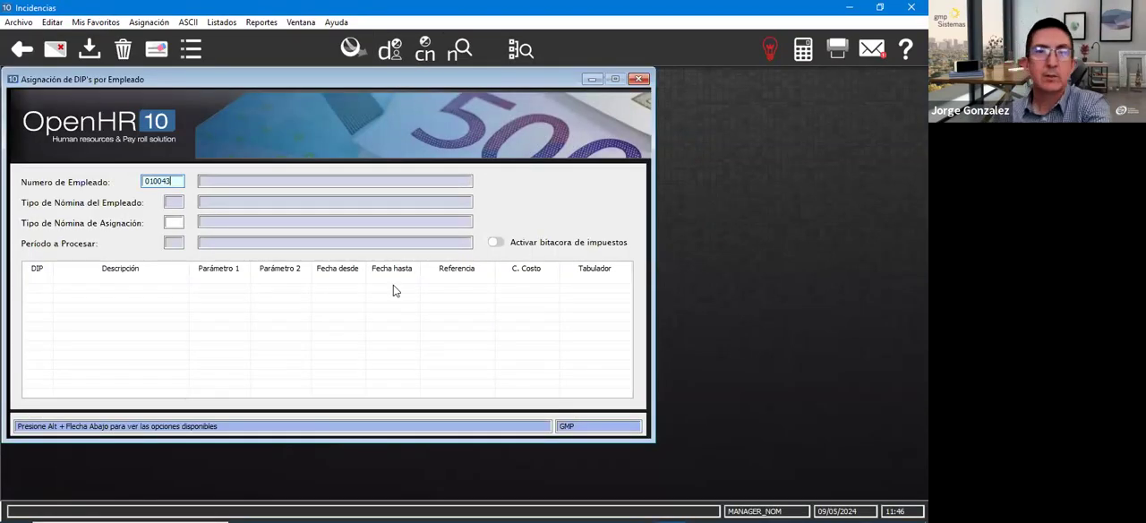
{"action": "key", "text": "Return"}
{"action": "type", "text": "PB"}
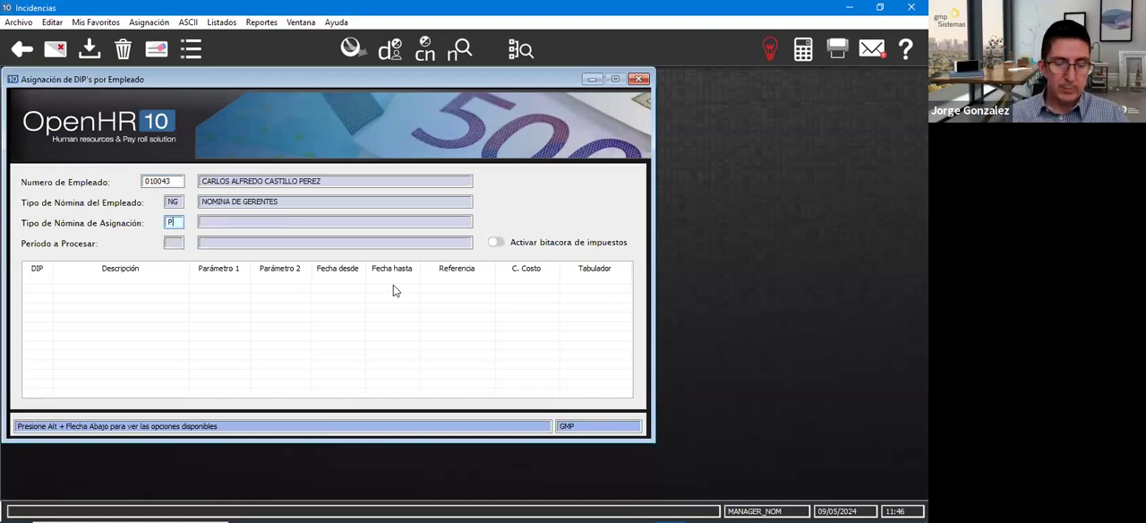
{"action": "key", "text": "Return"}
{"action": "key", "text": "Return"}
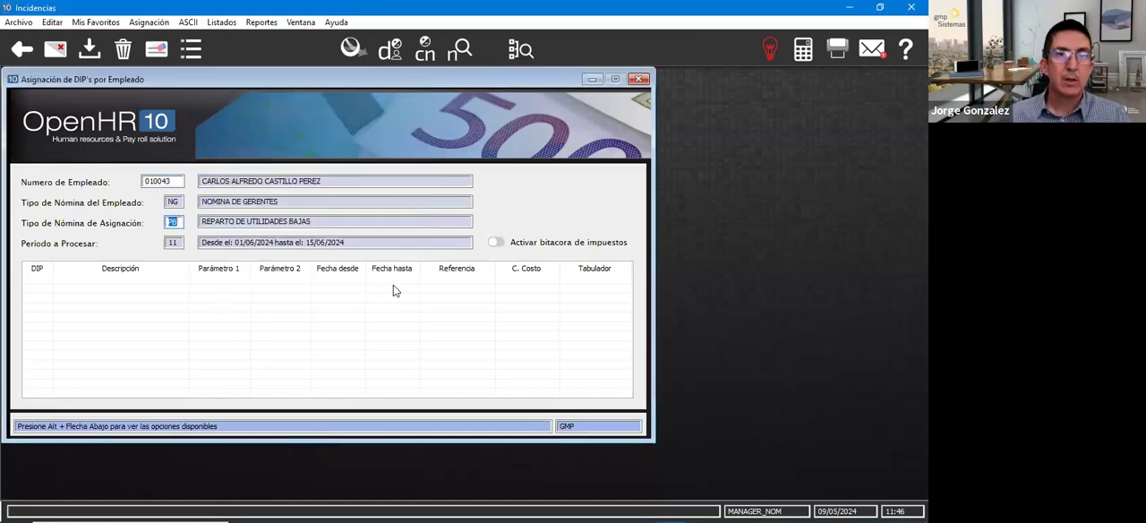
{"action": "type", "text": "PB"}
{"action": "key", "text": "Return"}
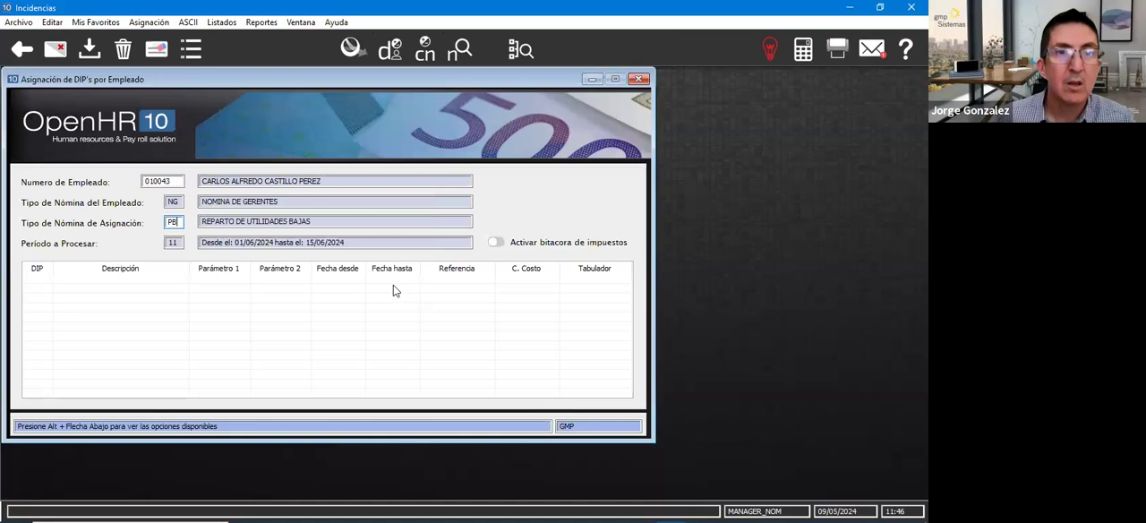
{"action": "key", "text": "Return"}
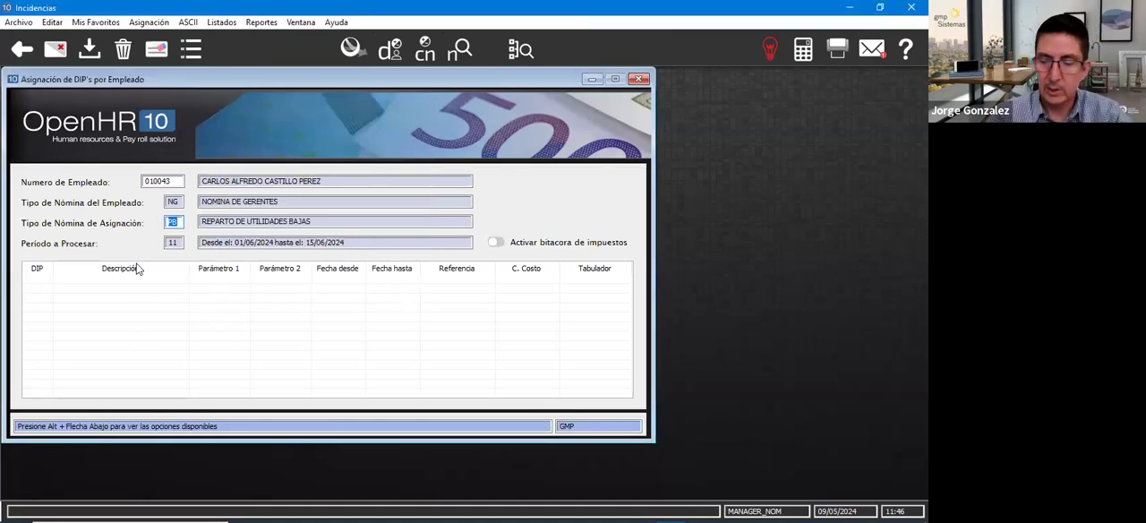
{"action": "key", "text": "BackSpace"}
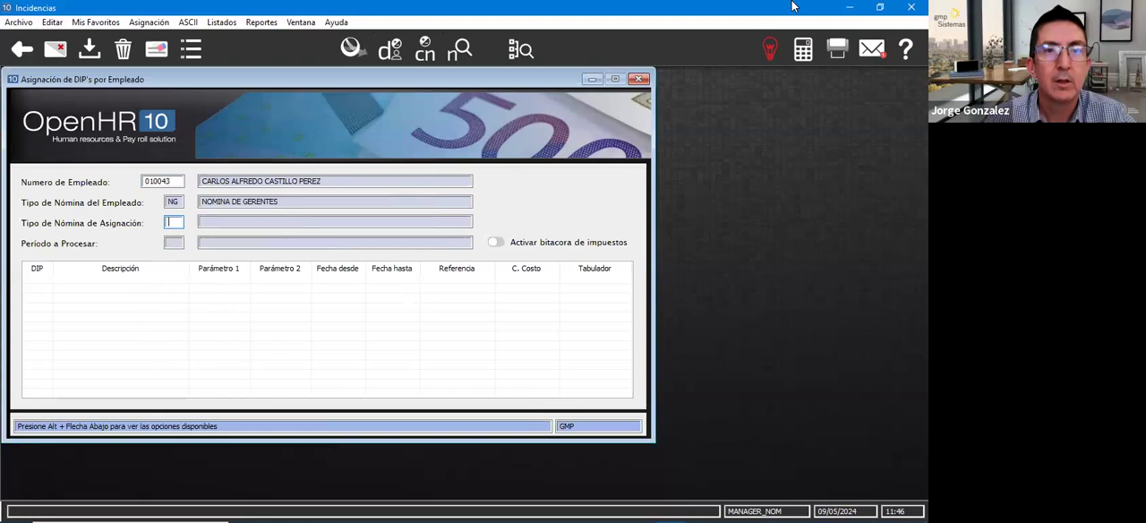
- Load payroll type NG in Mantenimiento de Tipos de Nómina and open its Nóminas Especiales list
{"action": "left_click", "coordinate": [847, 9]}
{"action": "left_click", "coordinate": [134, 453]}
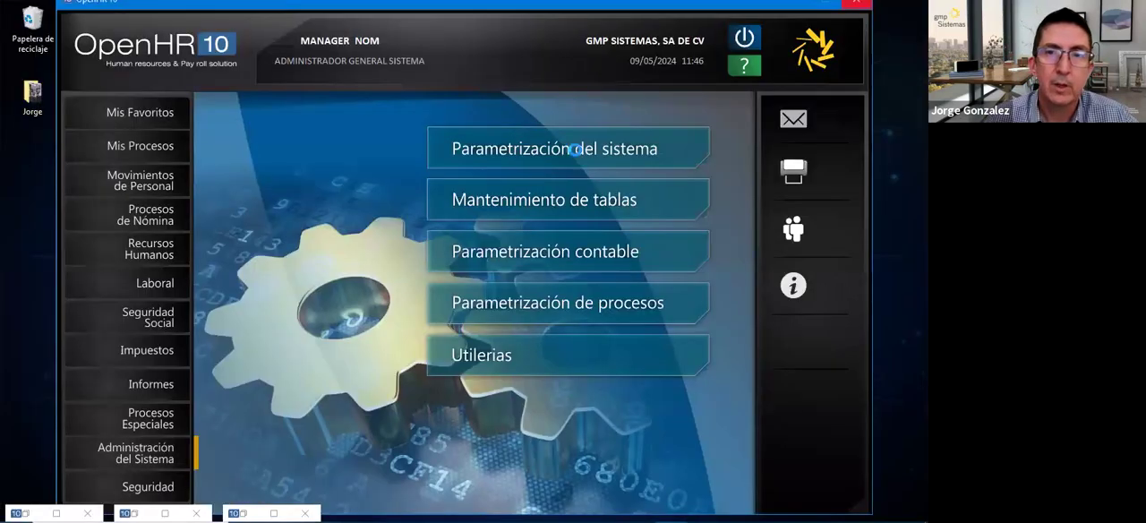
{"action": "left_click", "coordinate": [574, 149]}
{"action": "left_click", "coordinate": [157, 21]}
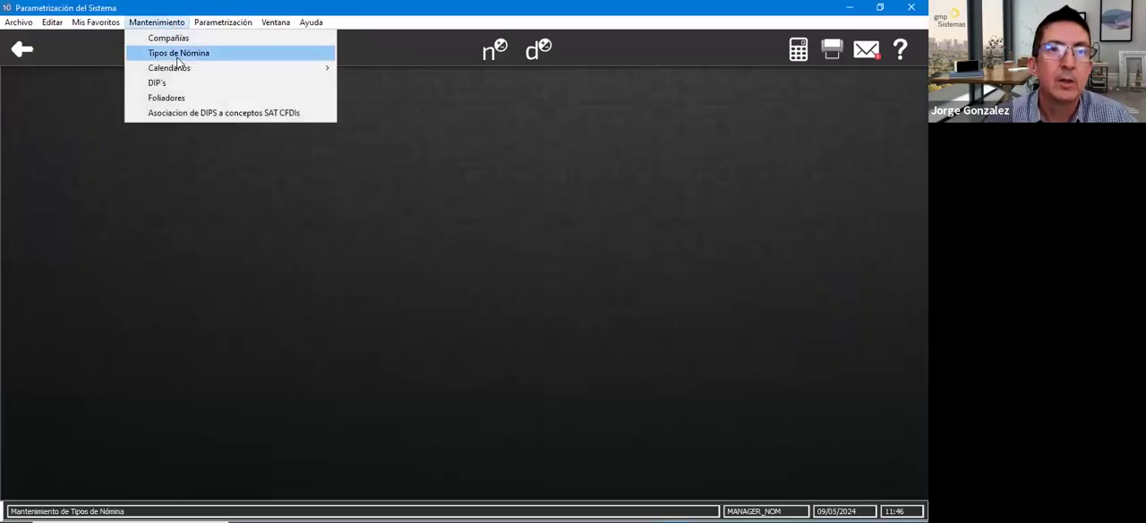
{"action": "left_click", "coordinate": [178, 54]}
{"action": "type", "text": "NG"}
{"action": "key", "text": "Tab"}
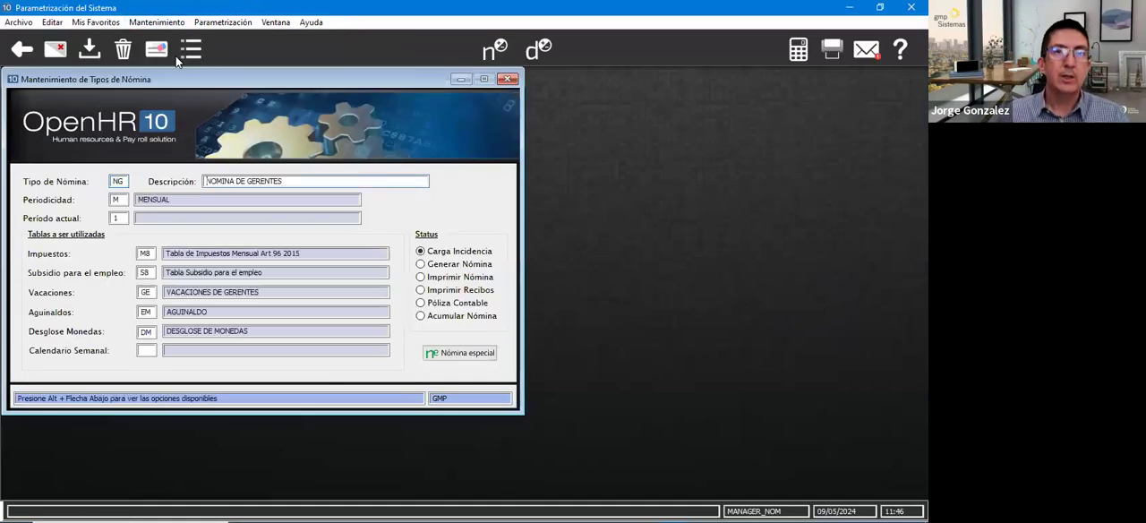
{"action": "left_click", "coordinate": [443, 354]}
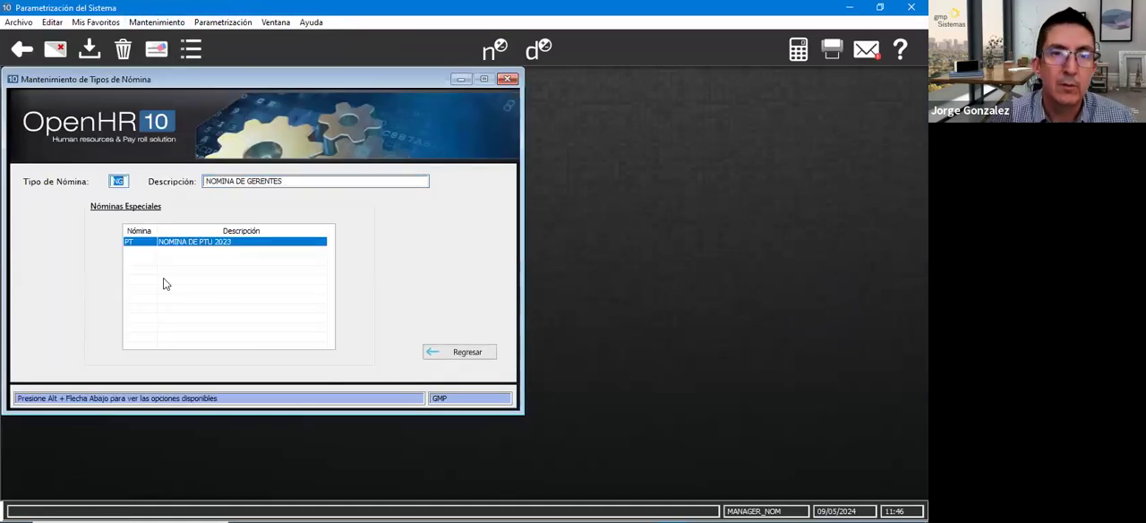
- Add payroll PB in uppercase to the NG payroll's Nóminas Especiales below PT, and save the record
{"action": "left_click", "coordinate": [140, 244]}
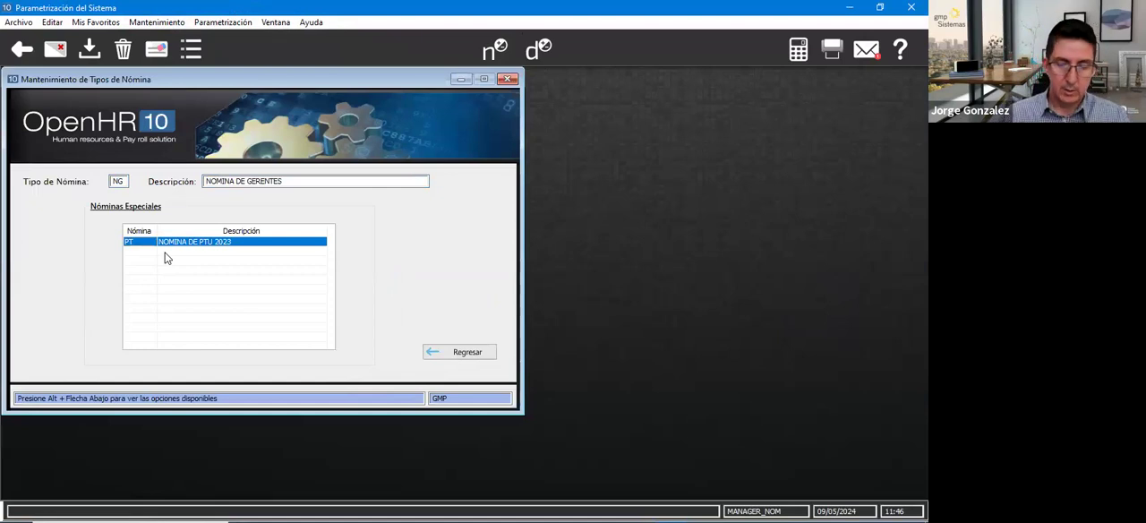
{"action": "left_click", "coordinate": [165, 253]}
{"action": "type", "text": "pb"}
{"action": "key", "text": "Return"}
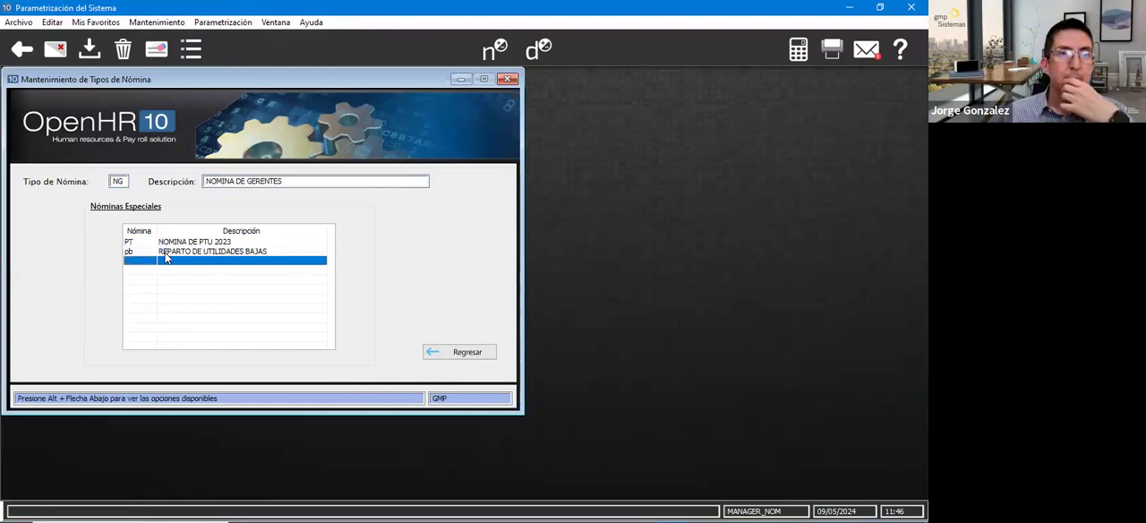
{"action": "left_click", "coordinate": [165, 253]}
{"action": "type", "text": "pb"}
{"action": "key", "text": "Return"}
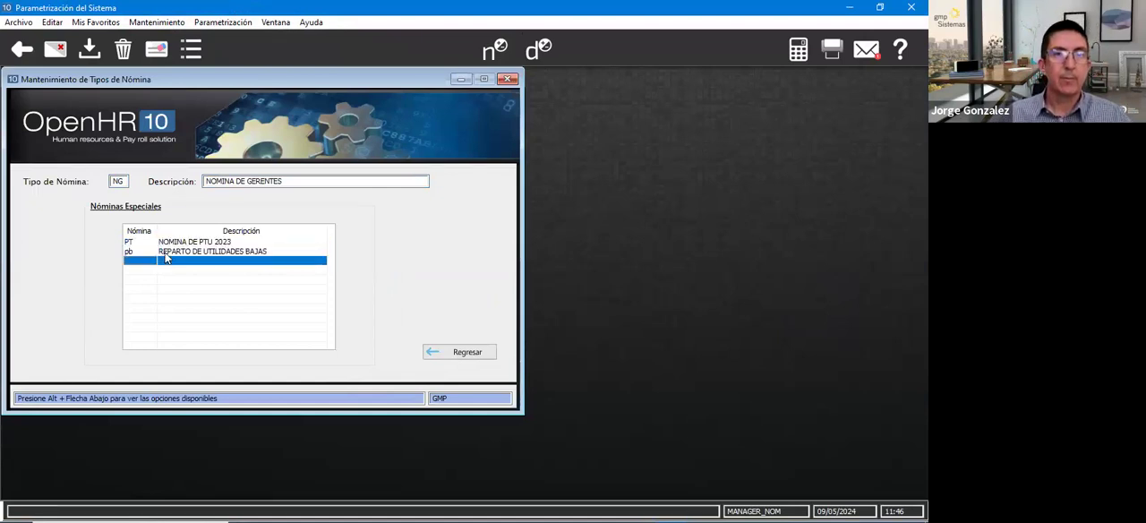
{"action": "left_click", "coordinate": [134, 254]}
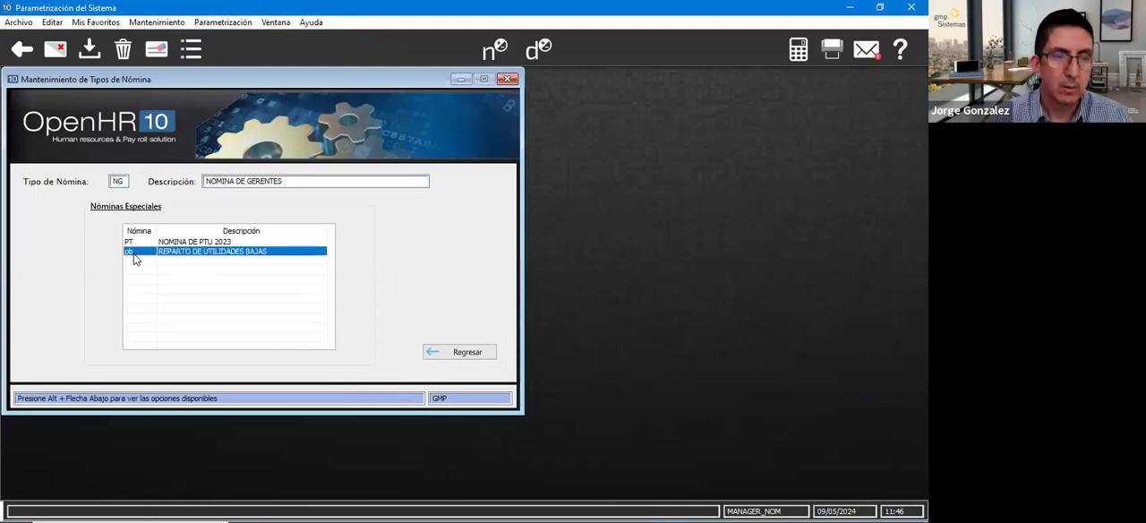
{"action": "type", "text": "PB"}
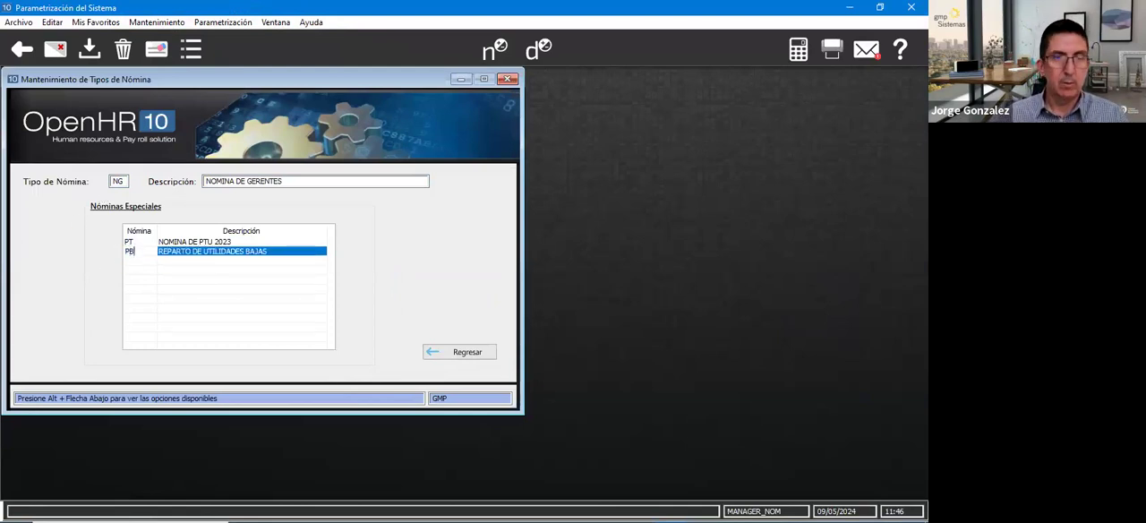
{"action": "key", "text": "Return"}
{"action": "left_click", "coordinate": [88, 54]}
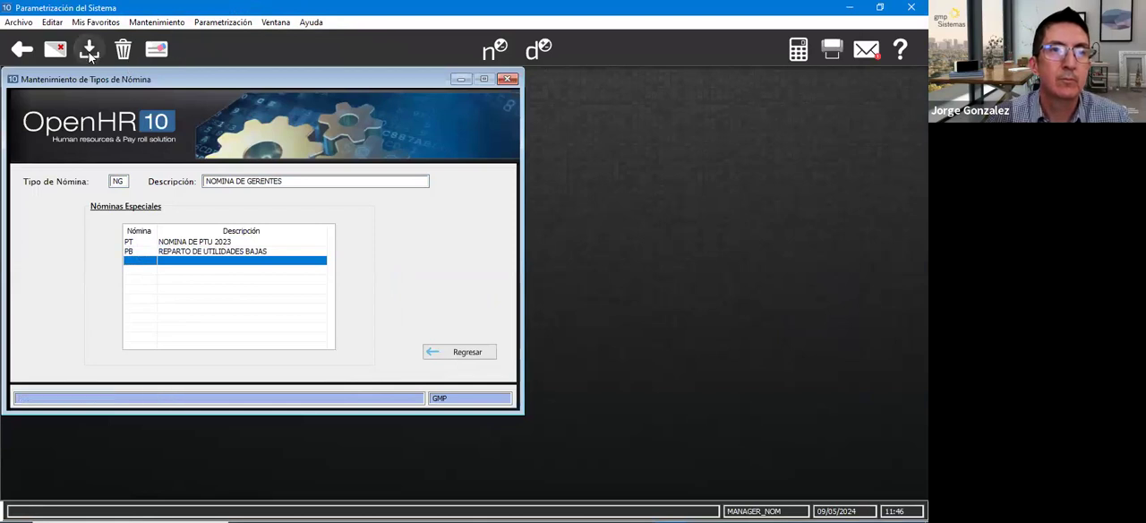
- Exit the payroll type maintenance and close the employee's Datos Operativos form
{"action": "left_click", "coordinate": [32, 48]}
{"action": "left_click", "coordinate": [25, 48]}
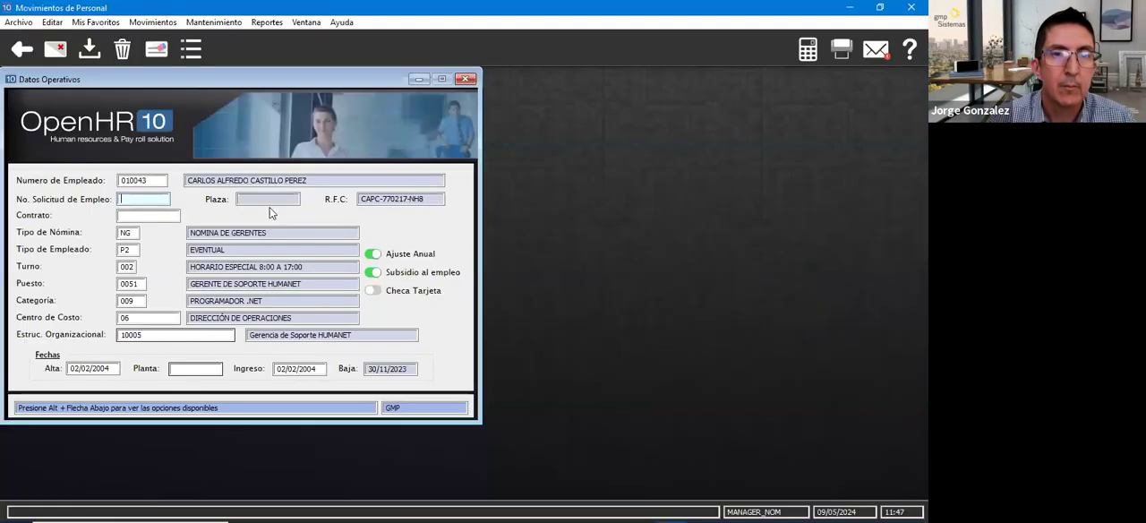
{"action": "left_click", "coordinate": [465, 79]}
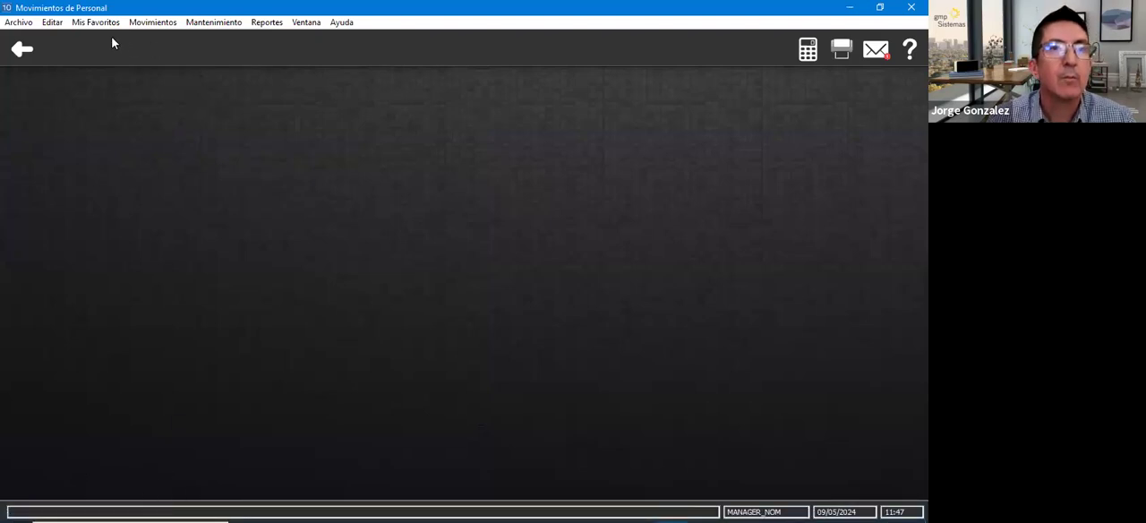
- Exit Movimientos de Personal, return to Procesos de Nómina and load an employee in Consulta de Incidencias por Empleado by employee number
{"action": "left_click", "coordinate": [21, 49]}
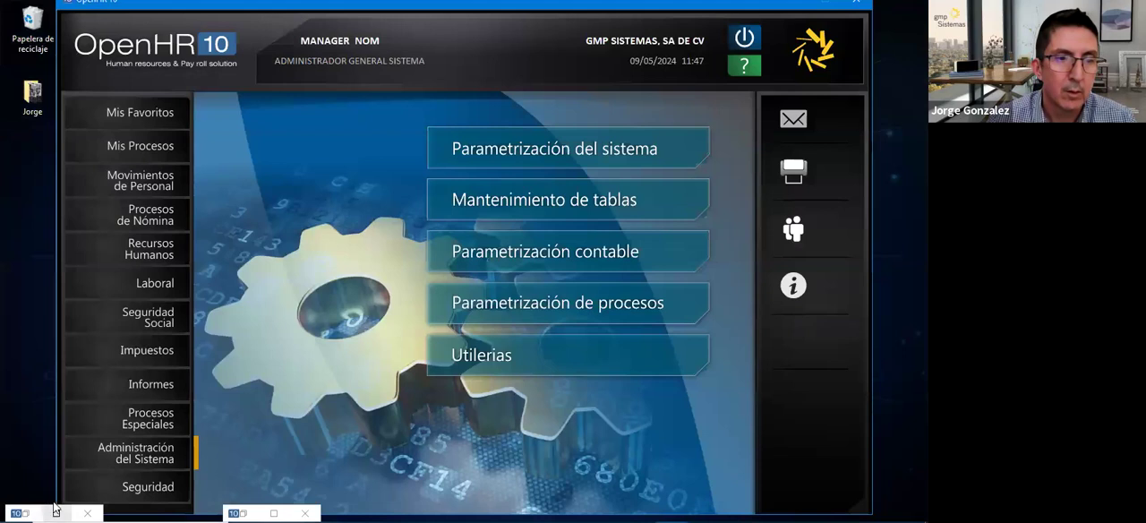
{"action": "left_click", "coordinate": [53, 511]}
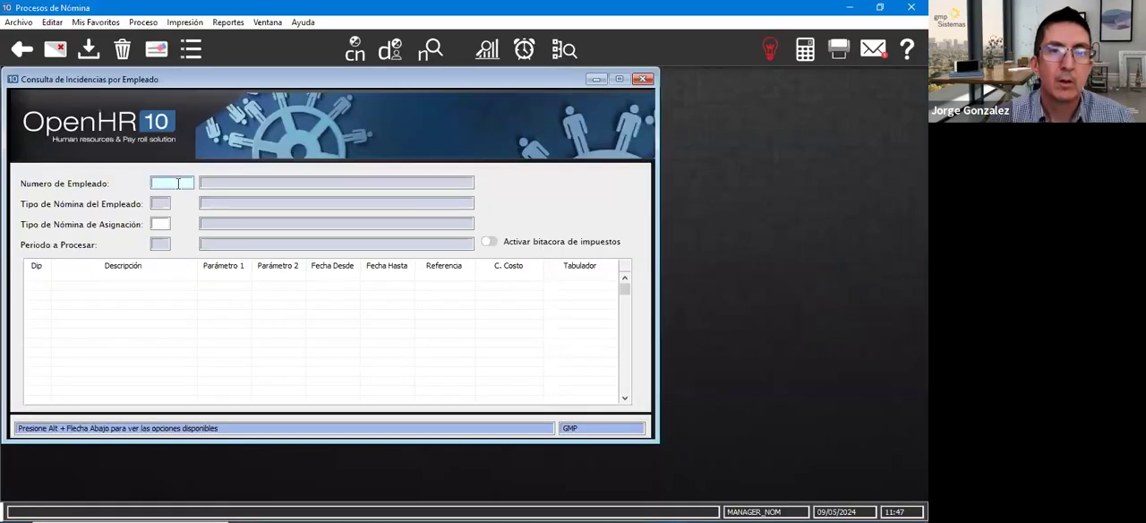
{"action": "type", "text": "01"}
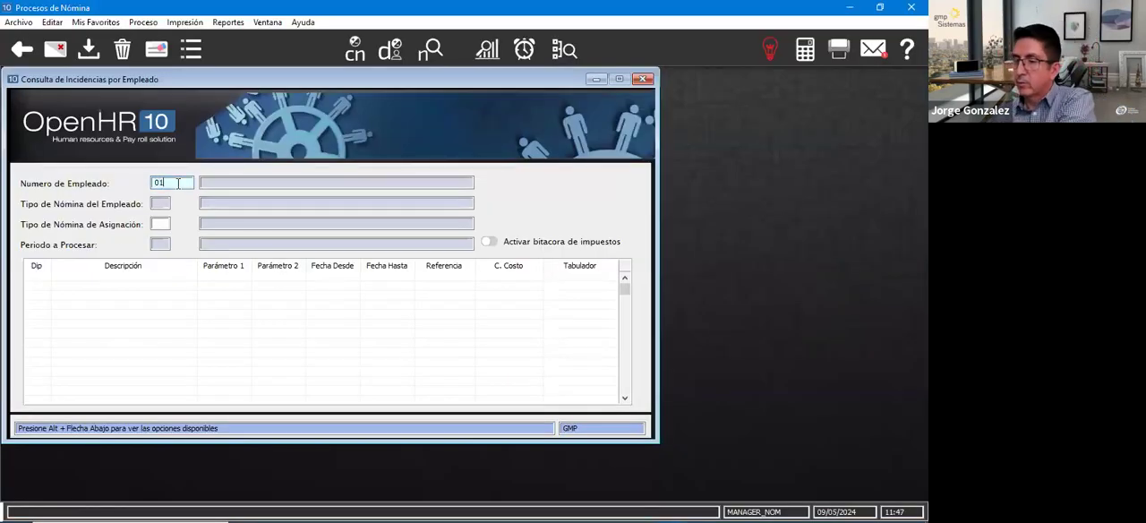
{"action": "type", "text": "00443"}
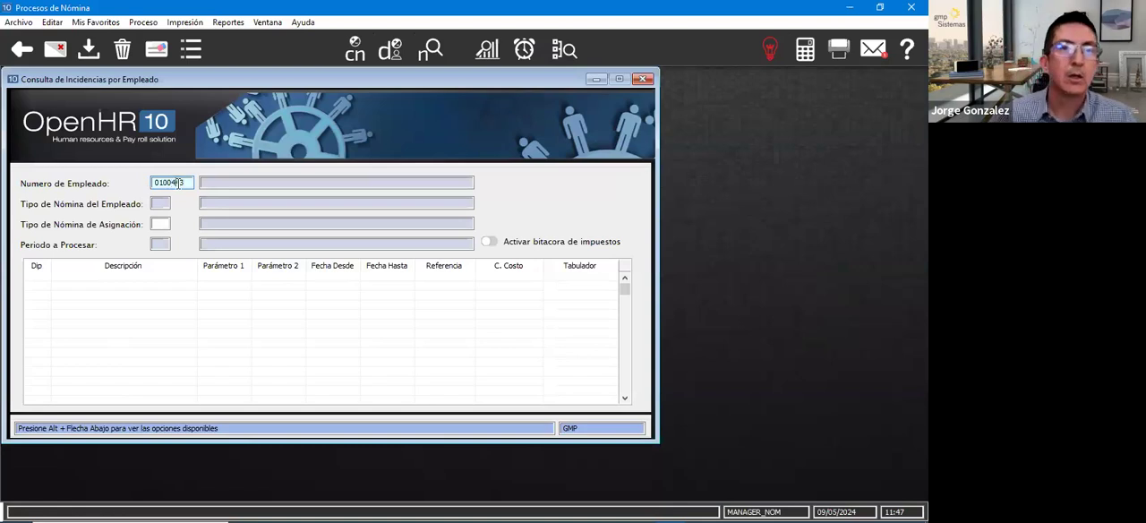
{"action": "key", "text": "Return"}
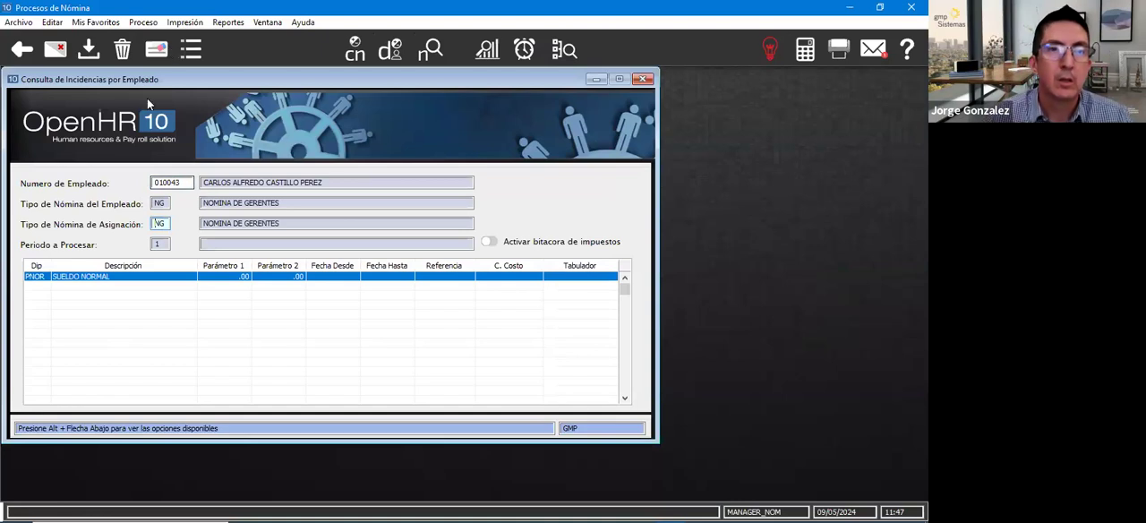
- Set Tipo de Nómina de Asignación to PB to consult this employee's incidences in Reparto de Utilidades Bajas
{"action": "key", "text": "BackSpace"}
{"action": "key", "text": "BackSpace"}
{"action": "type", "text": "RU"}
{"action": "key", "text": "Tab"}
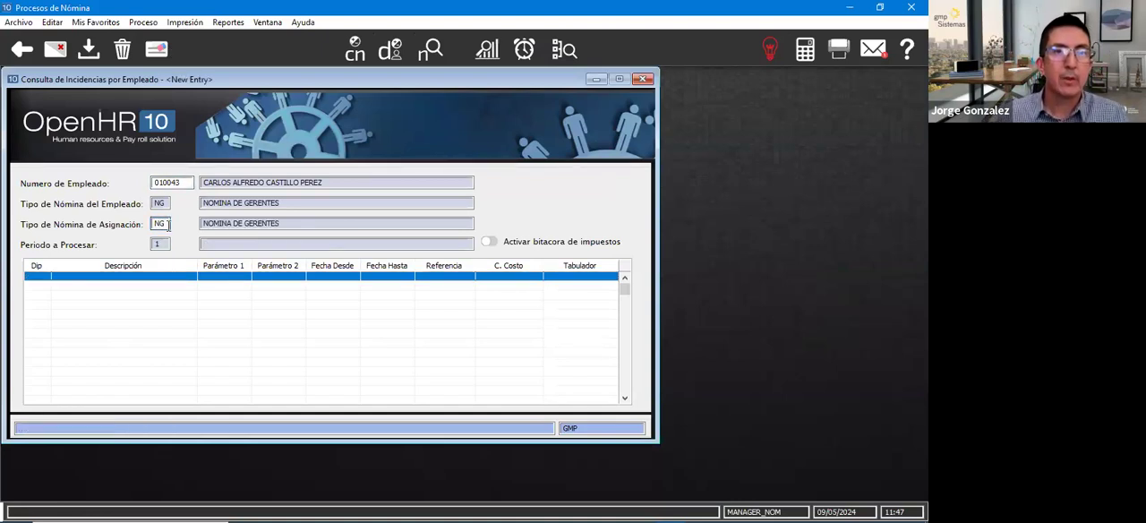
{"action": "double_click", "coordinate": [167, 226]}
{"action": "type", "text": "PB"}
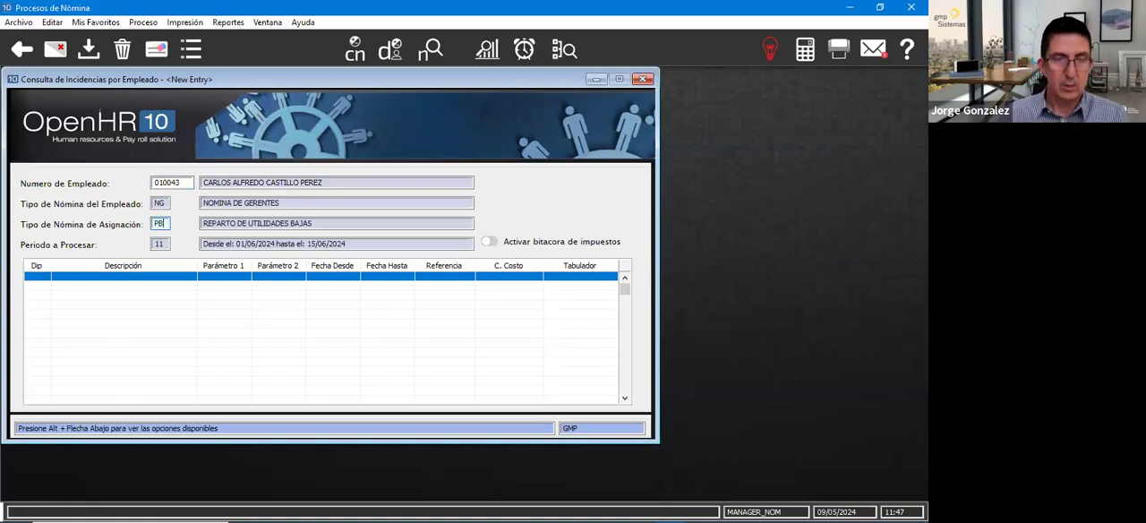
{"action": "key", "text": "Tab"}
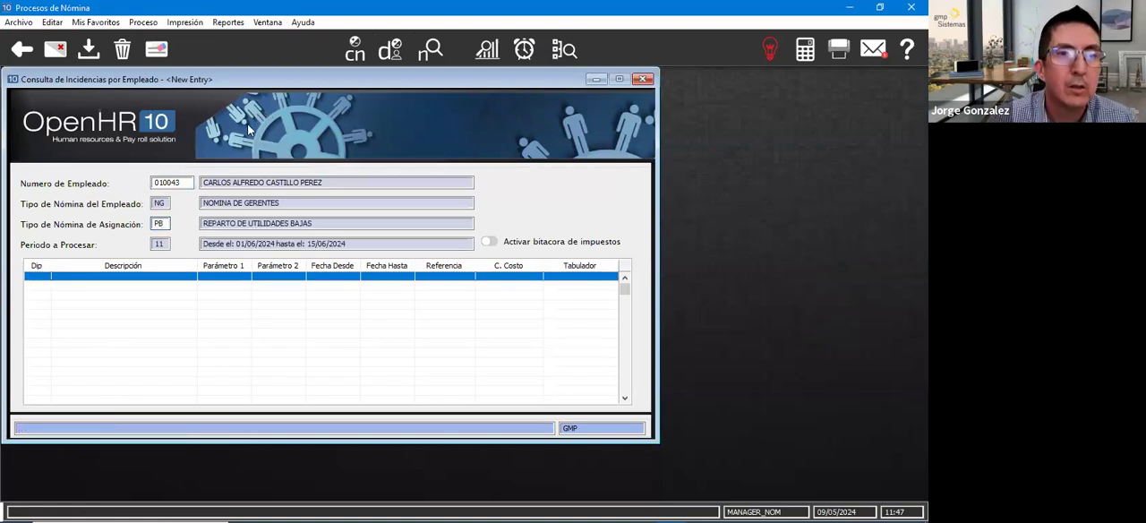
- Try to load another employee by number in the incidences query, and clear the form
{"action": "double_click", "coordinate": [184, 183]}
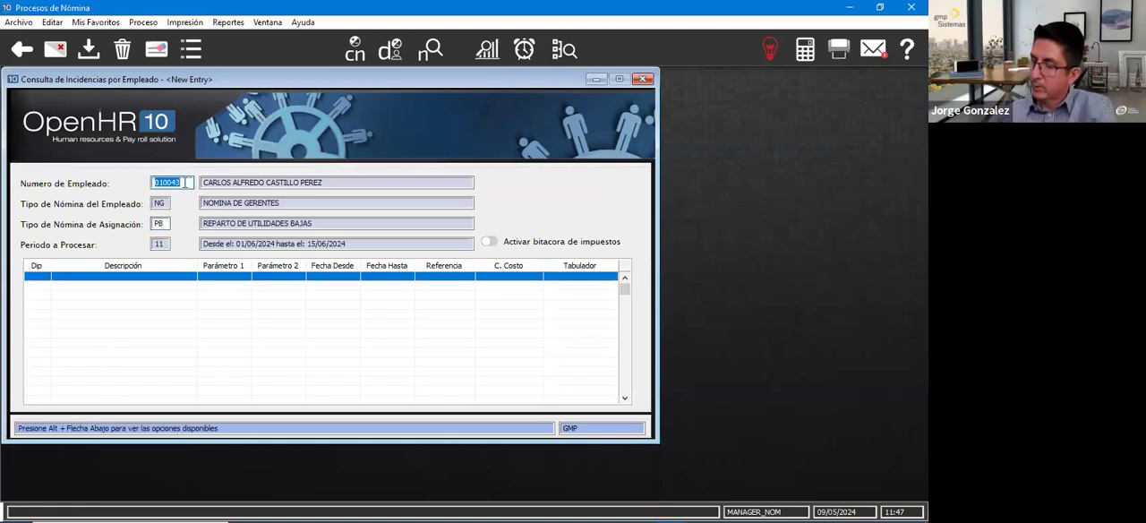
{"action": "type", "text": "021332"}
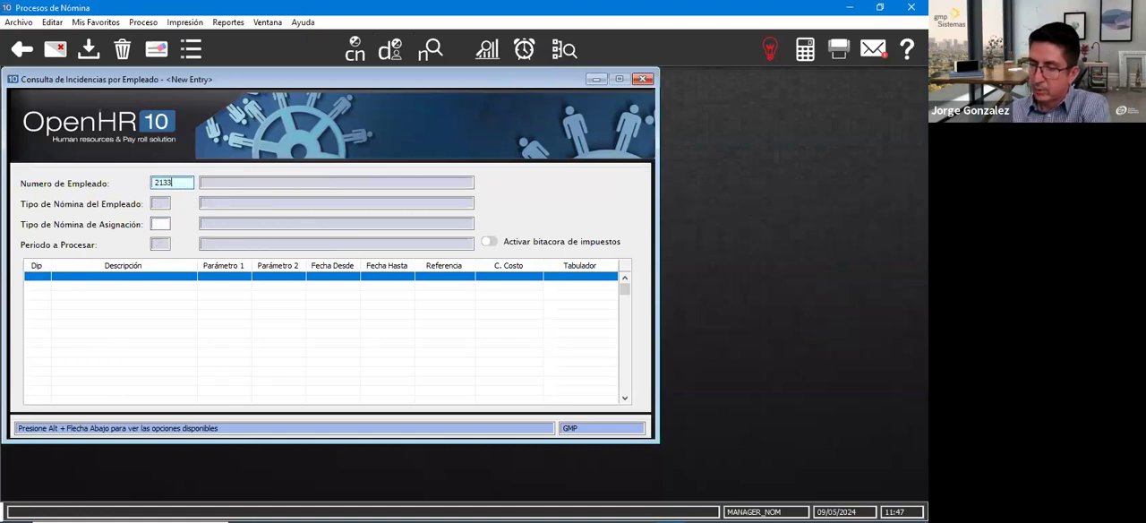
{"action": "key", "text": "Return"}
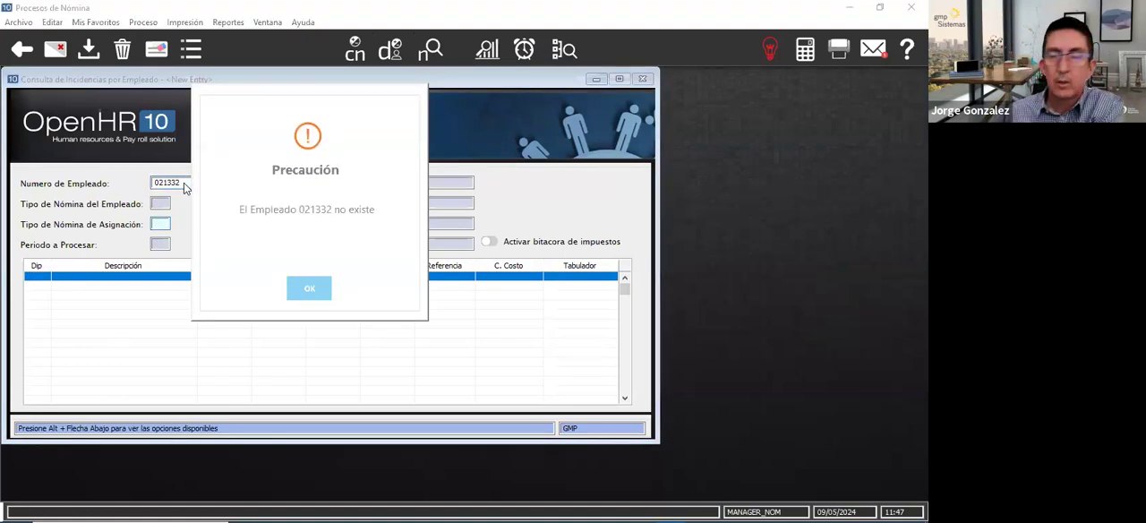
{"action": "key", "text": "Return"}
{"action": "left_click", "coordinate": [157, 51]}
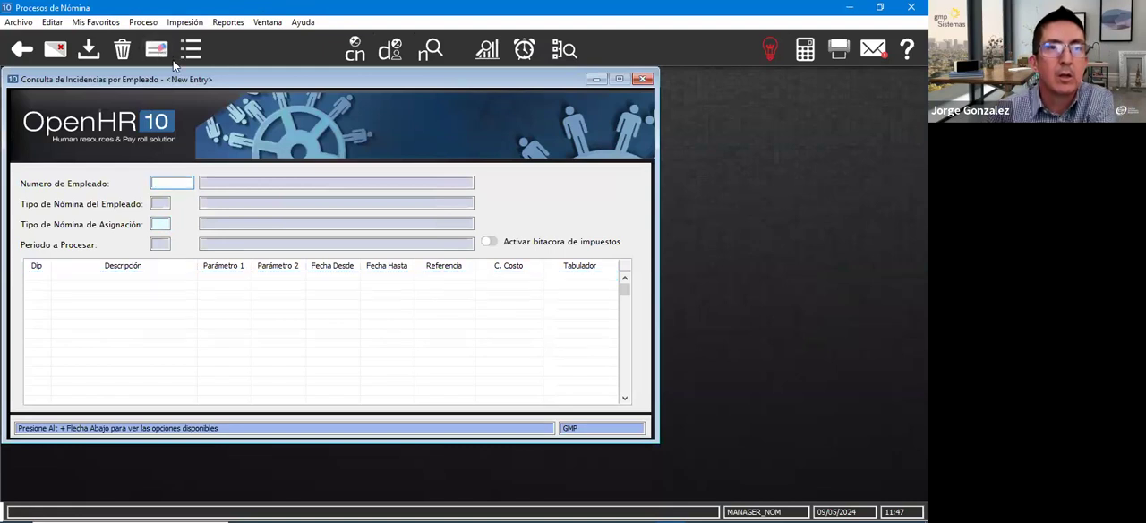
- Load a different employee by number, and try to enter PB as Tipo de Nómina de Asignación
{"action": "type", "text": "204"}
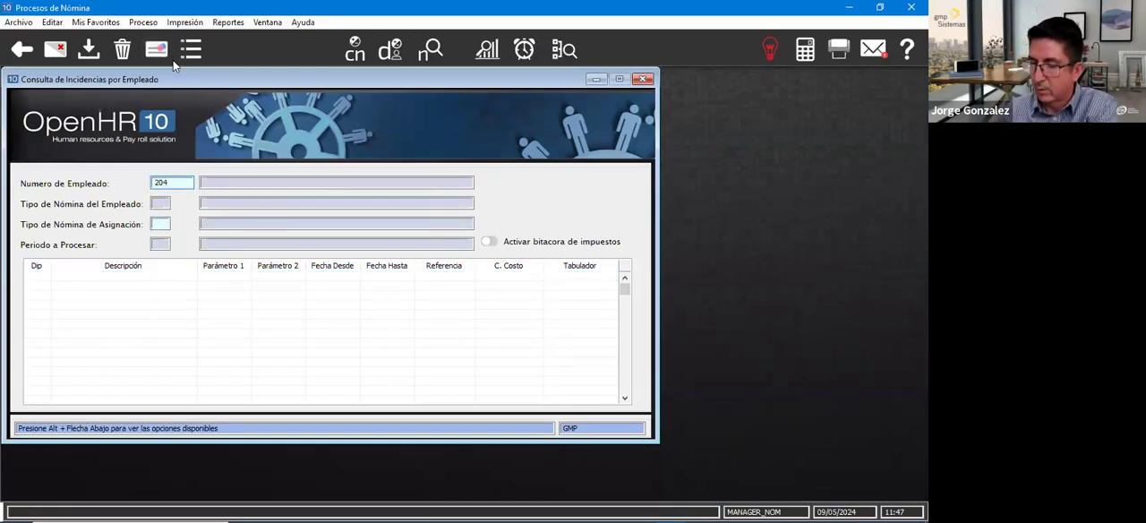
{"action": "key", "text": "BackSpace"}
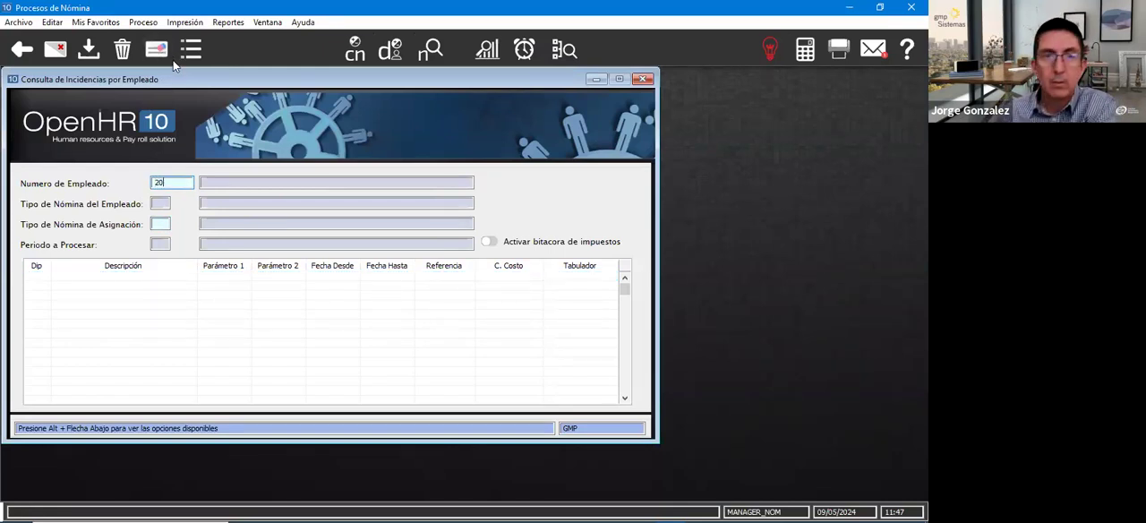
{"action": "type", "text": "5969"}
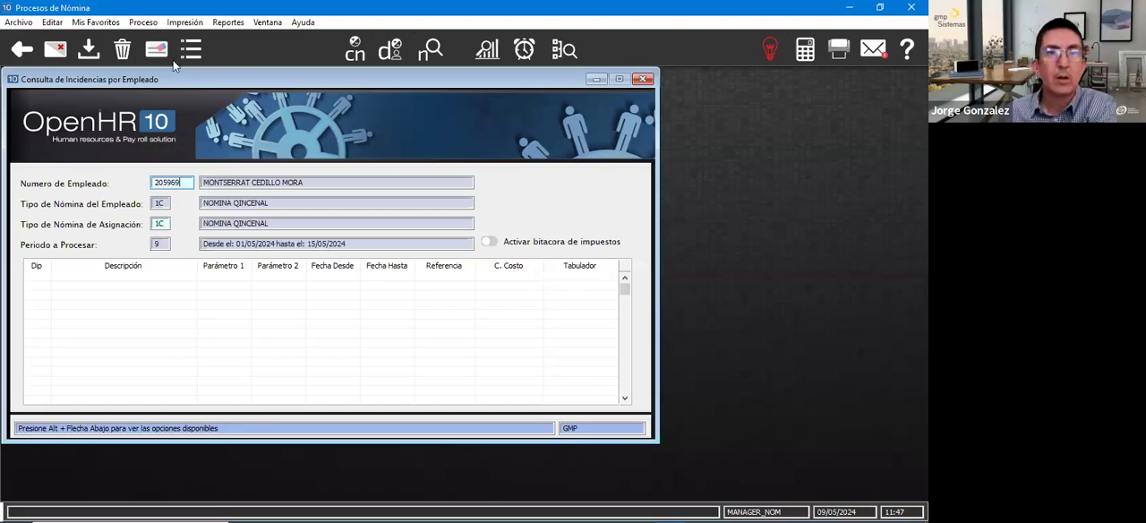
{"action": "key", "text": "Tab"}
{"action": "type", "text": "P"}
{"action": "key", "text": "Delete"}
{"action": "key", "text": "Delete"}
{"action": "type", "text": "PB"}
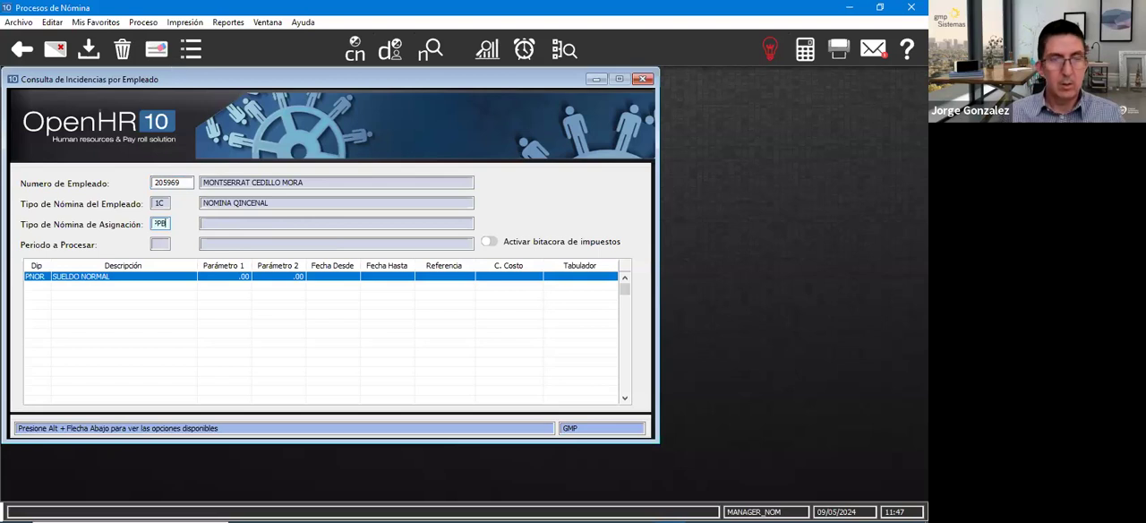
{"action": "key", "text": "Tab"}
{"action": "key", "text": "Return"}
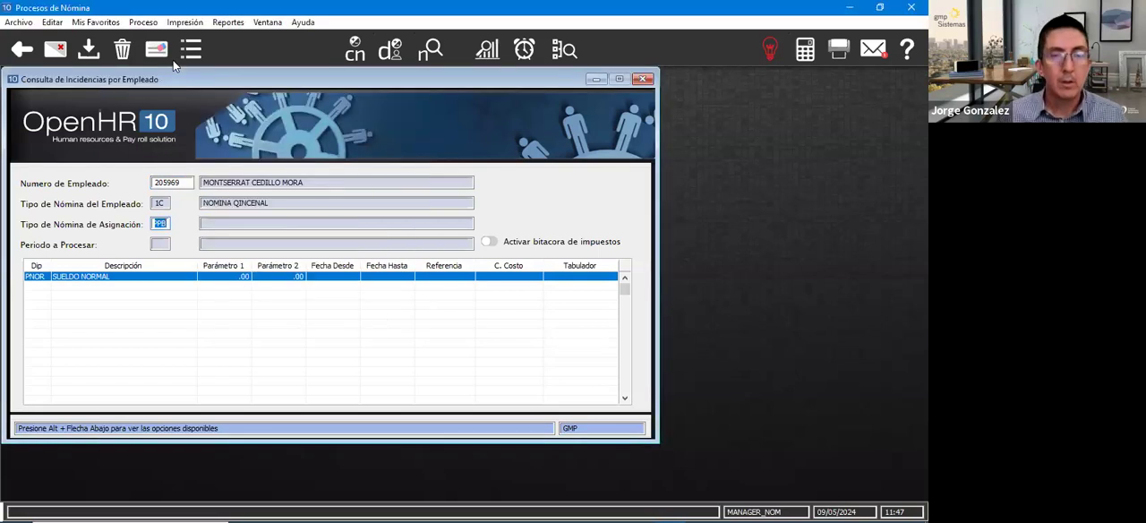
- Set Tipo de Nómina de Asignación to 1C and examine the employee's Reparto de Utilidades (RPTU) incidence
{"action": "type", "text": "1C"}
{"action": "key", "text": "Tab"}
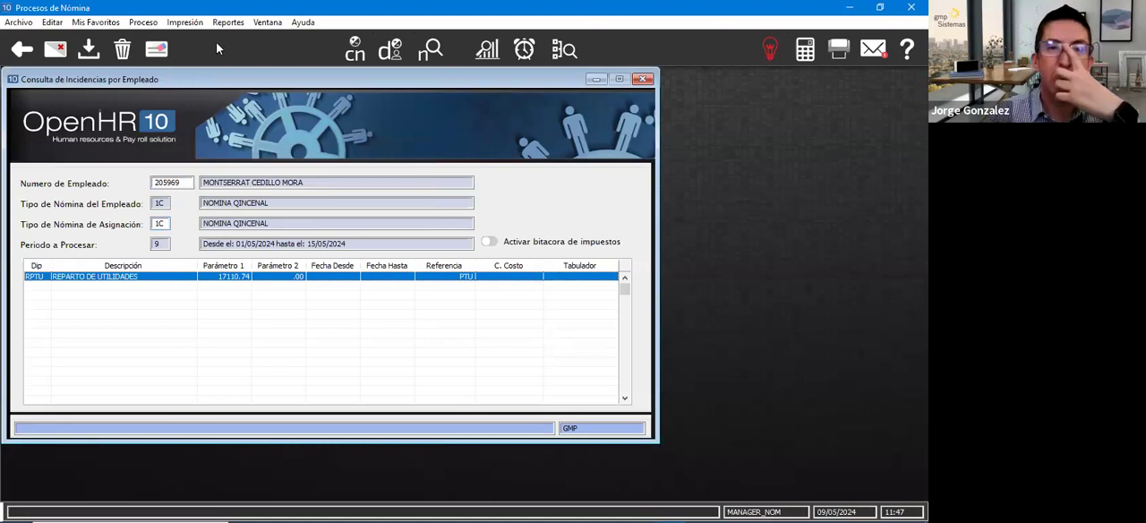
{"action": "left_click", "coordinate": [140, 288]}
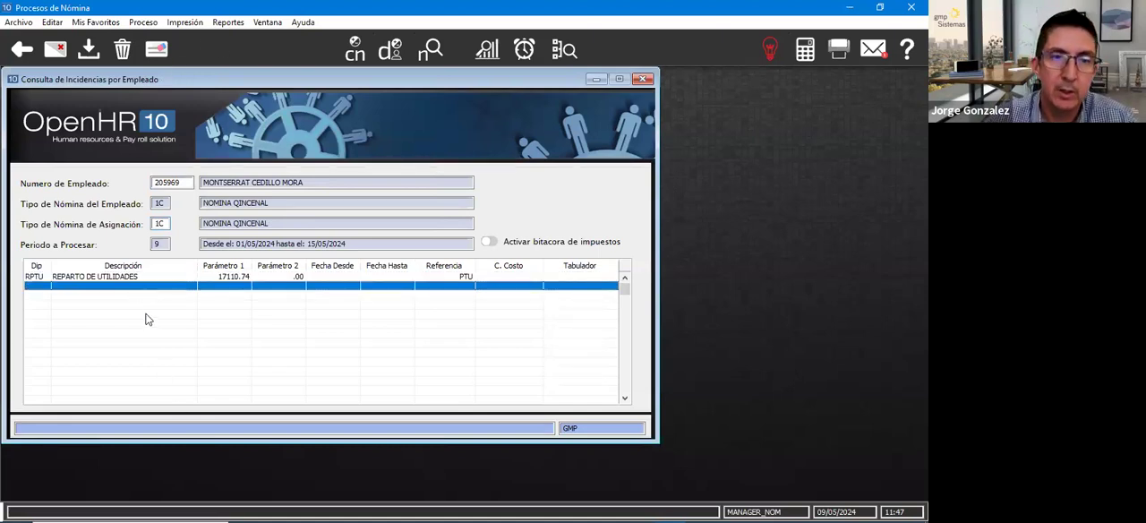
{"action": "left_click", "coordinate": [151, 297]}
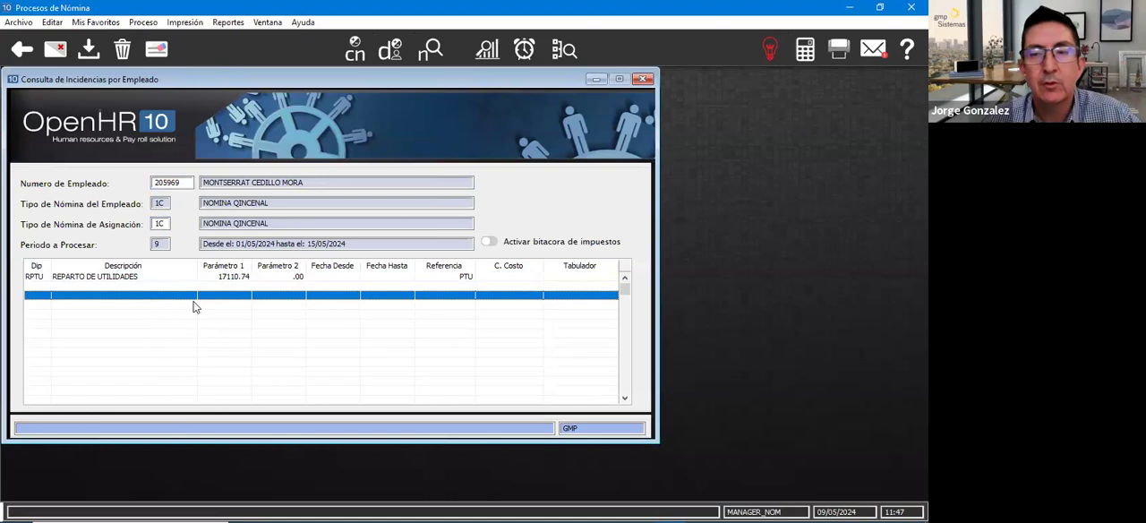
{"action": "left_click", "coordinate": [147, 316]}
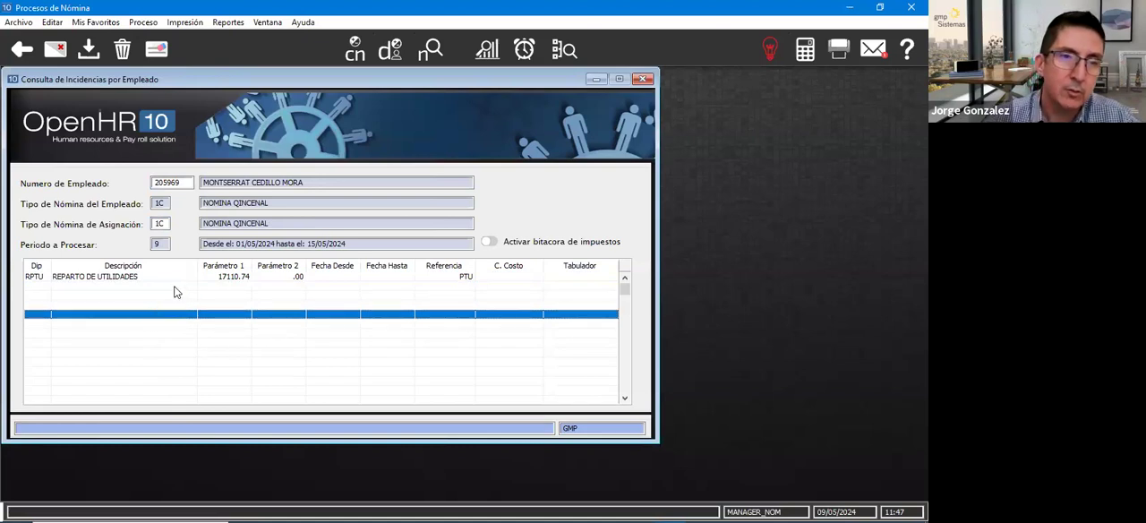
{"action": "left_click", "coordinate": [152, 280]}
{"action": "left_click", "coordinate": [149, 296]}
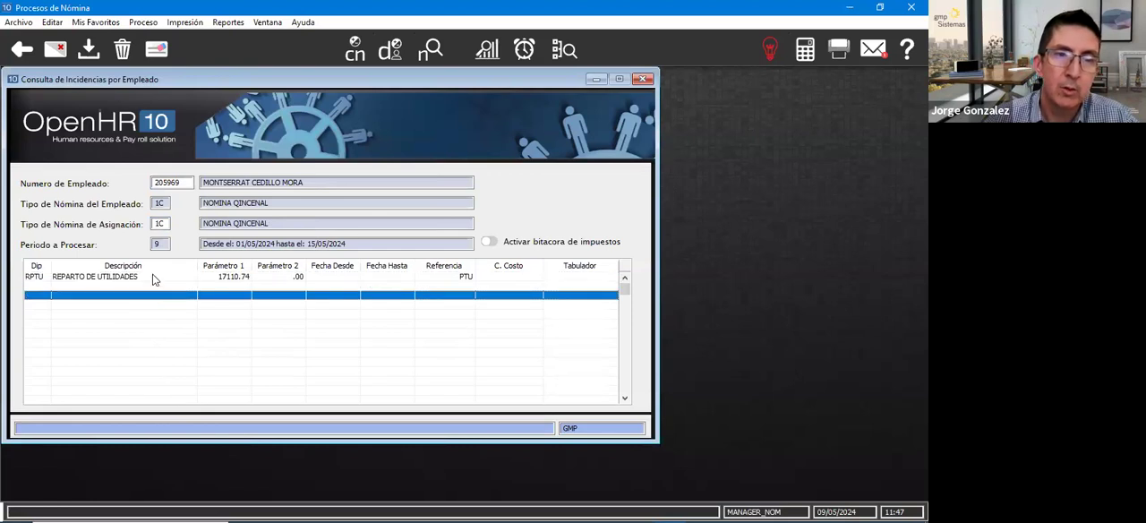
{"action": "left_click", "coordinate": [153, 281]}
{"action": "left_click", "coordinate": [147, 315]}
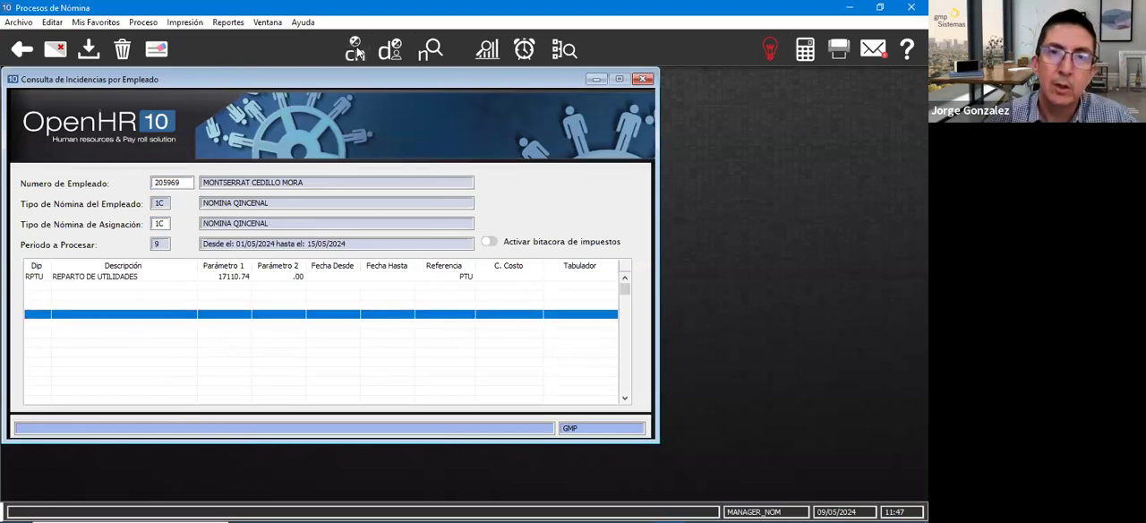
- Check the employee's 1C payroll in Consulta de Movimientos de Nómina, covering Percepciones and Datos Generales, and close the query
{"action": "left_click", "coordinate": [430, 50]}
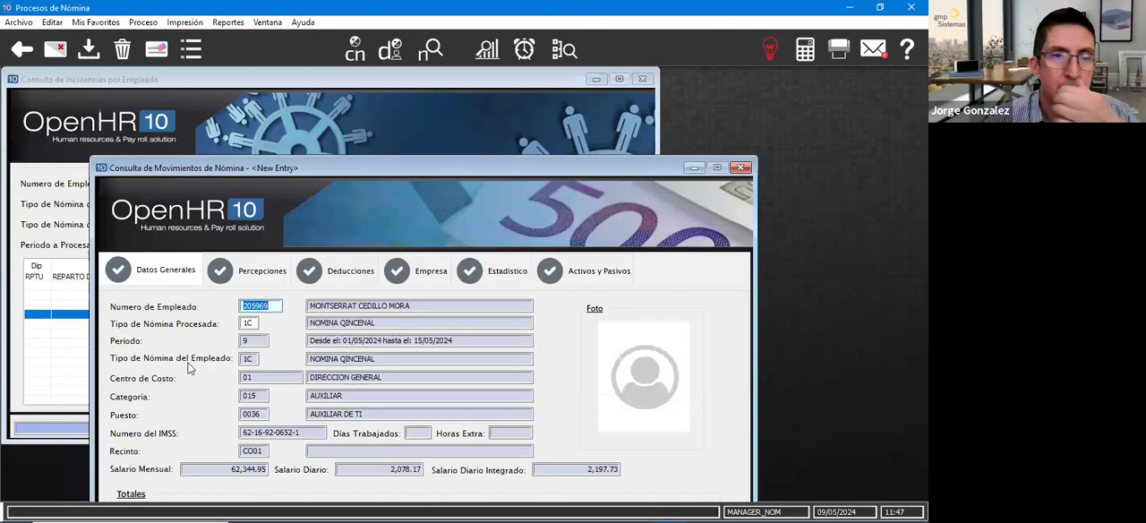
{"action": "left_click", "coordinate": [265, 274]}
{"action": "left_click_drag", "start_coordinate": [312, 173], "coordinate": [297, 102]}
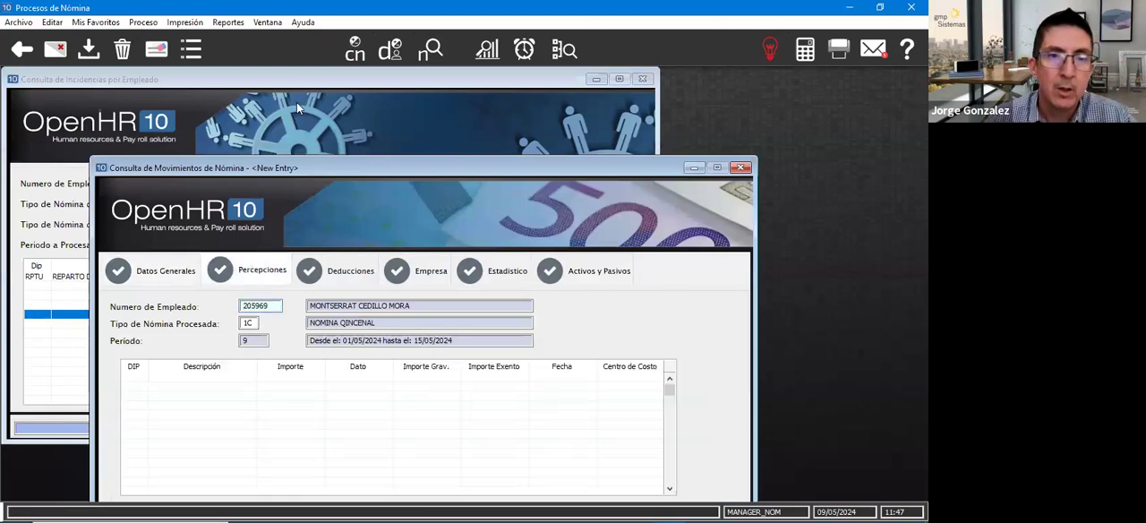
{"action": "left_click", "coordinate": [154, 202]}
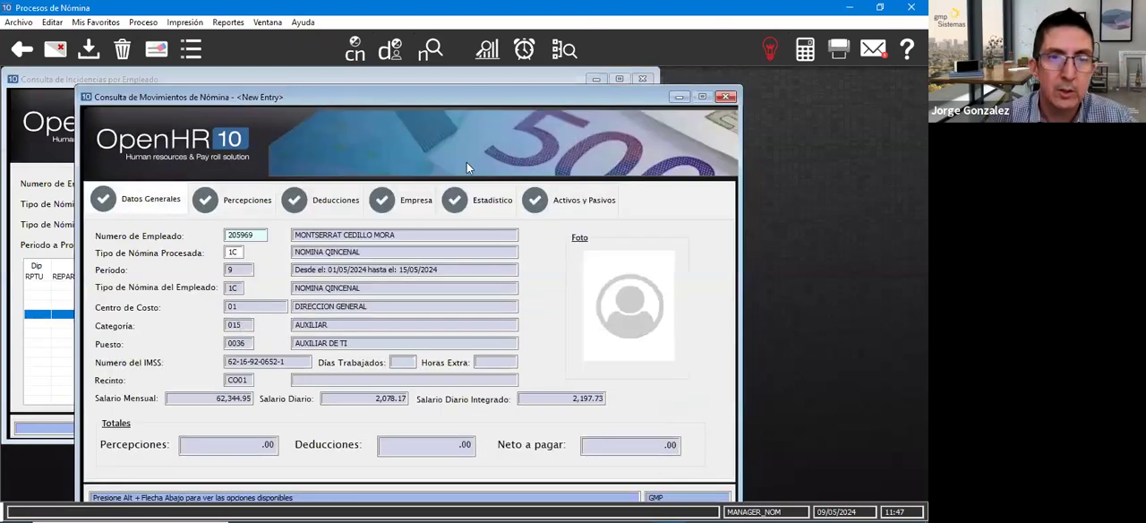
{"action": "left_click", "coordinate": [727, 96]}
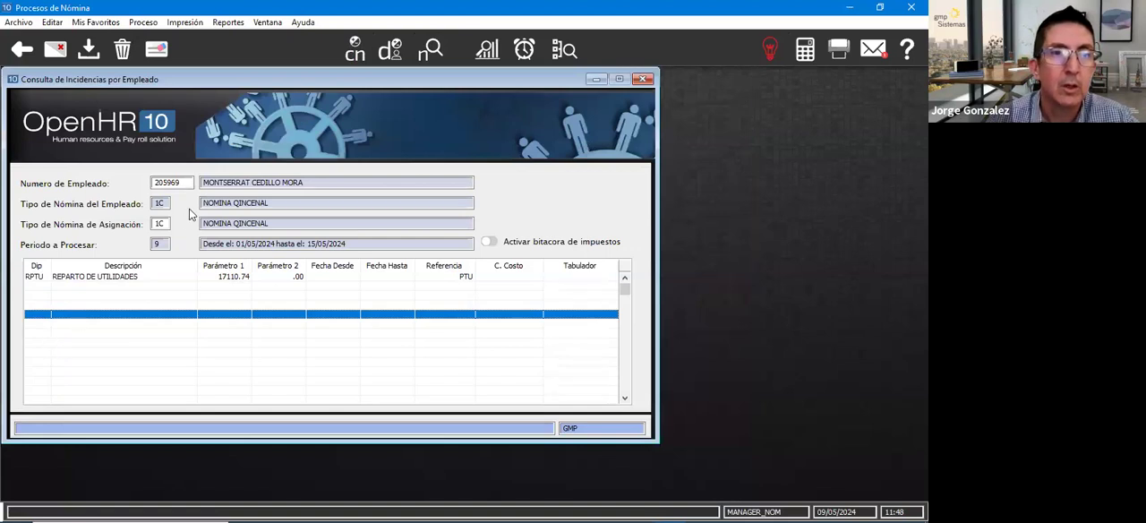
- Set this employee's Tipo de Nómina de Asignación to PB in the incidences query
{"action": "left_click", "coordinate": [161, 224]}
{"action": "type", "text": "PB"}
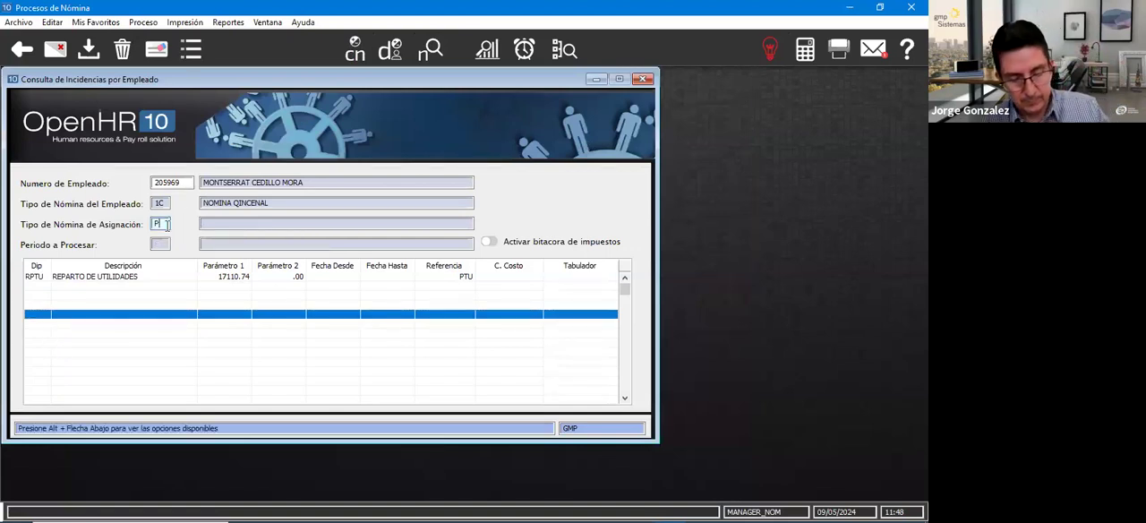
{"action": "key", "text": "Tab"}
{"action": "left_click", "coordinate": [140, 305]}
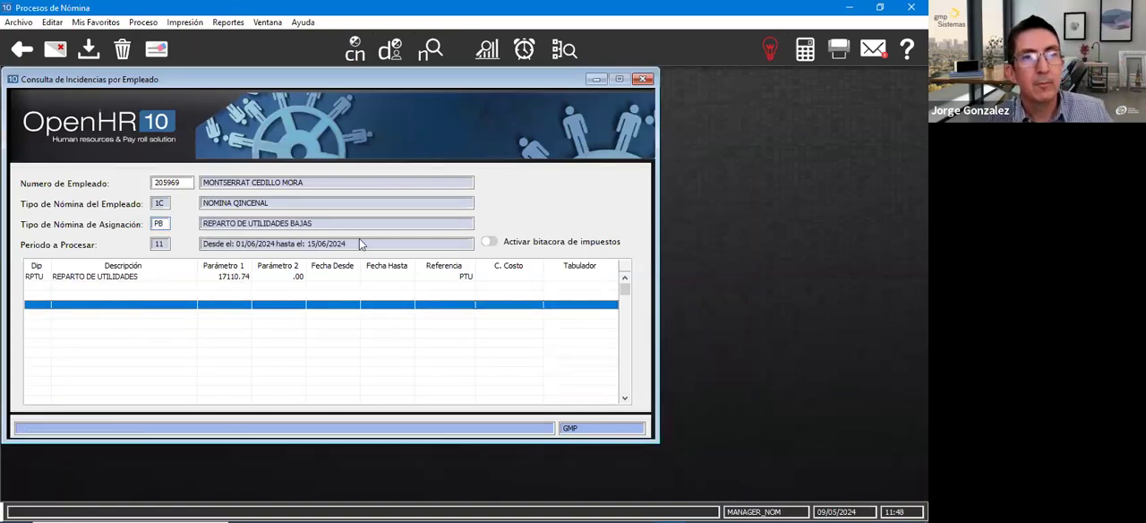
- Calculate the employee's PB payroll, review its Percepciones, Deducciones and totals, and close the payroll movements query
{"action": "left_click", "coordinate": [356, 49]}
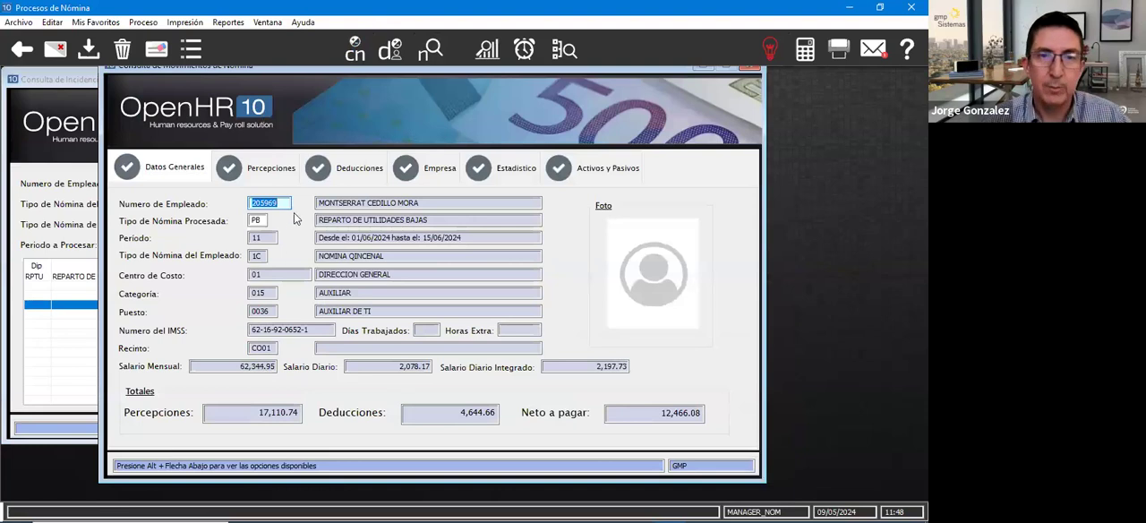
{"action": "left_click", "coordinate": [271, 167]}
{"action": "left_click", "coordinate": [320, 170]}
{"action": "left_click", "coordinate": [134, 172]}
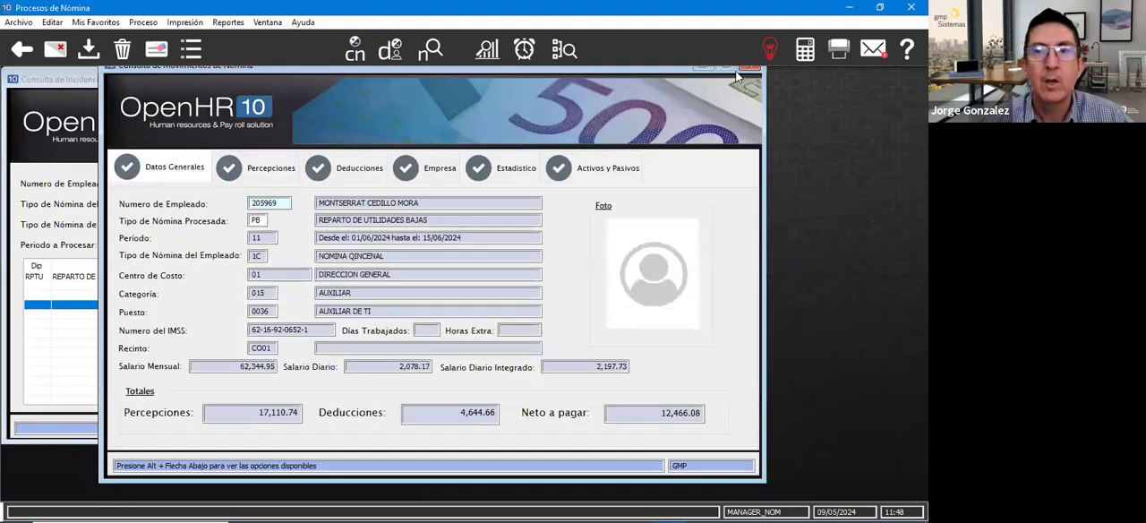
{"action": "left_click", "coordinate": [750, 68]}
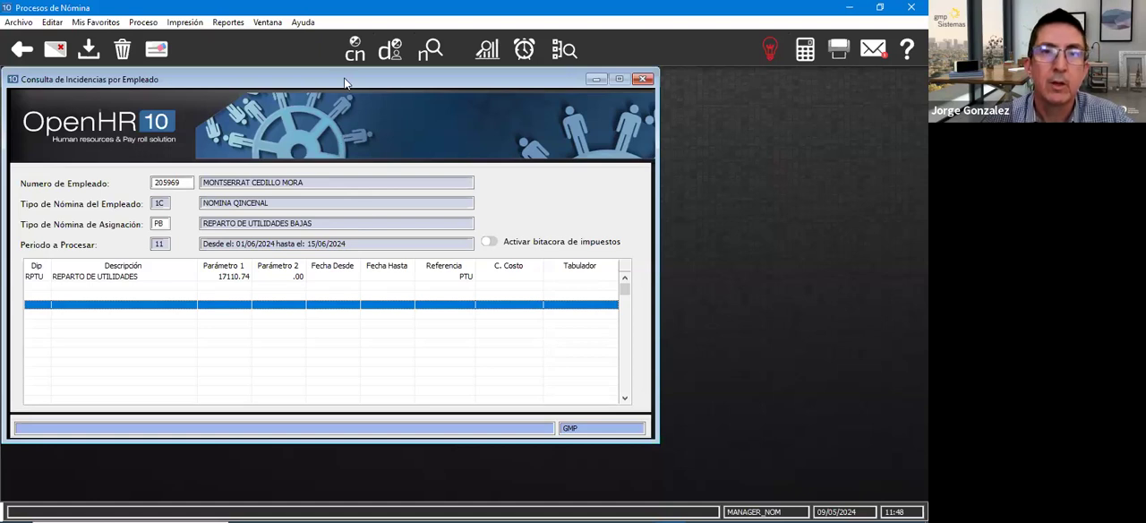
- Close the incidences query, exit Procesos de Nómina and open Utilerias under Administración del Sistema
{"action": "left_click_drag", "start_coordinate": [345, 84], "coordinate": [411, 81]}
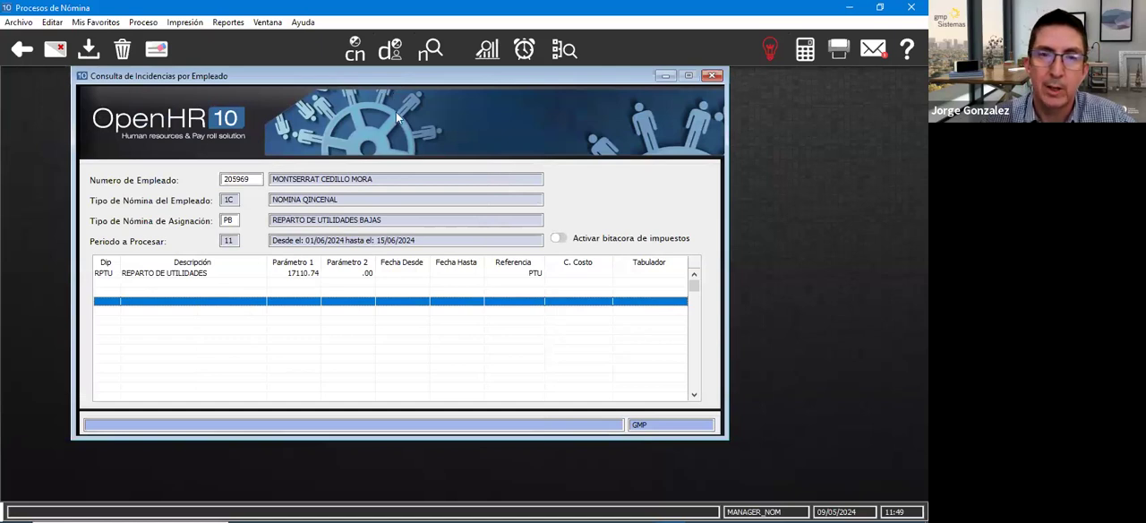
{"action": "left_click", "coordinate": [716, 80]}
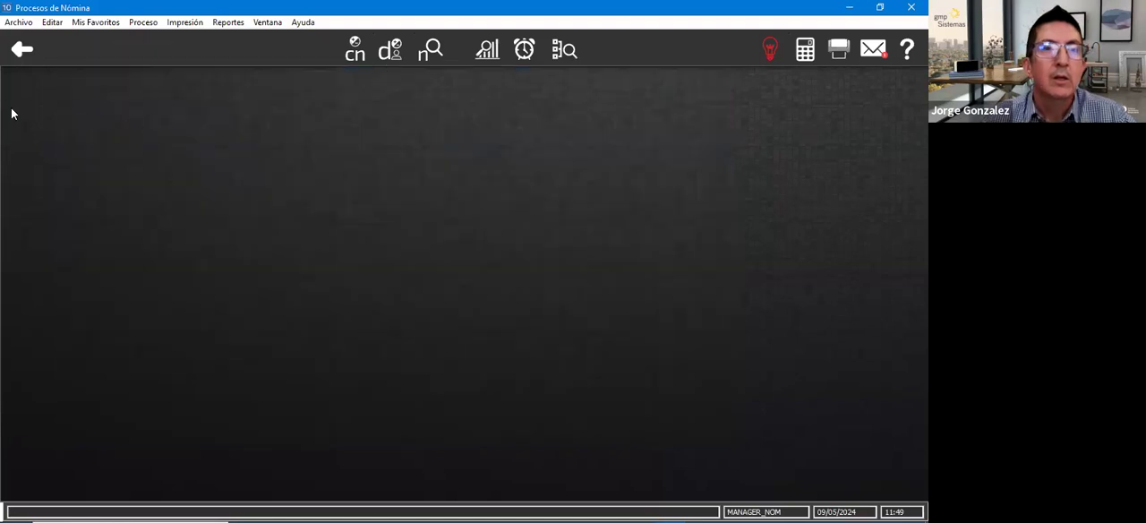
{"action": "left_click", "coordinate": [21, 49]}
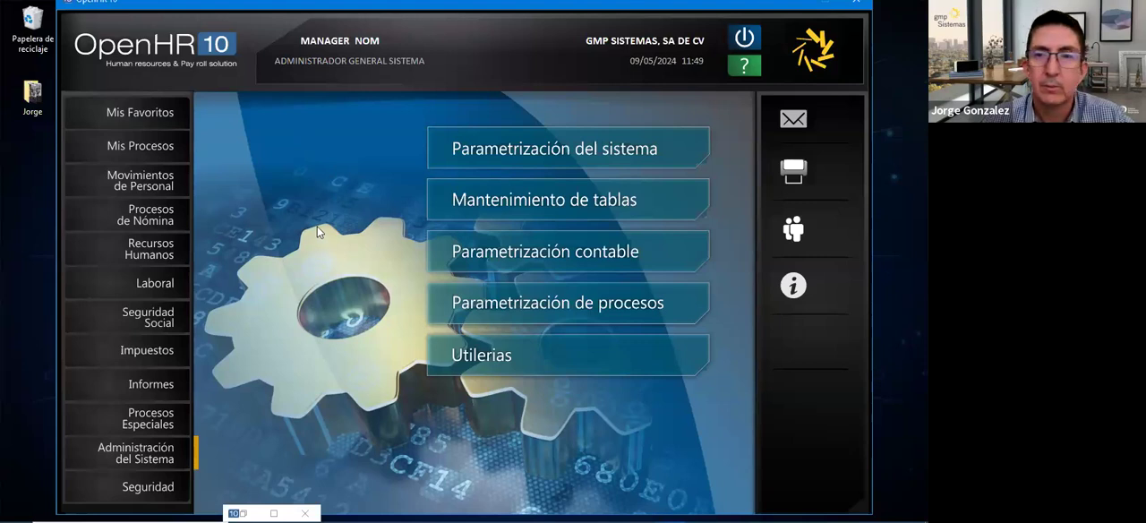
{"action": "left_click", "coordinate": [584, 363]}
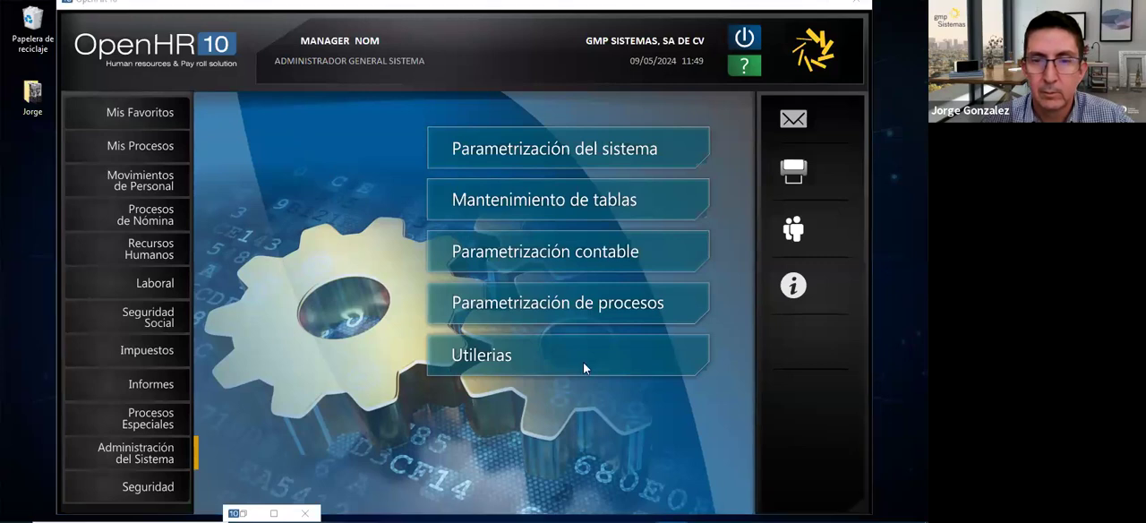